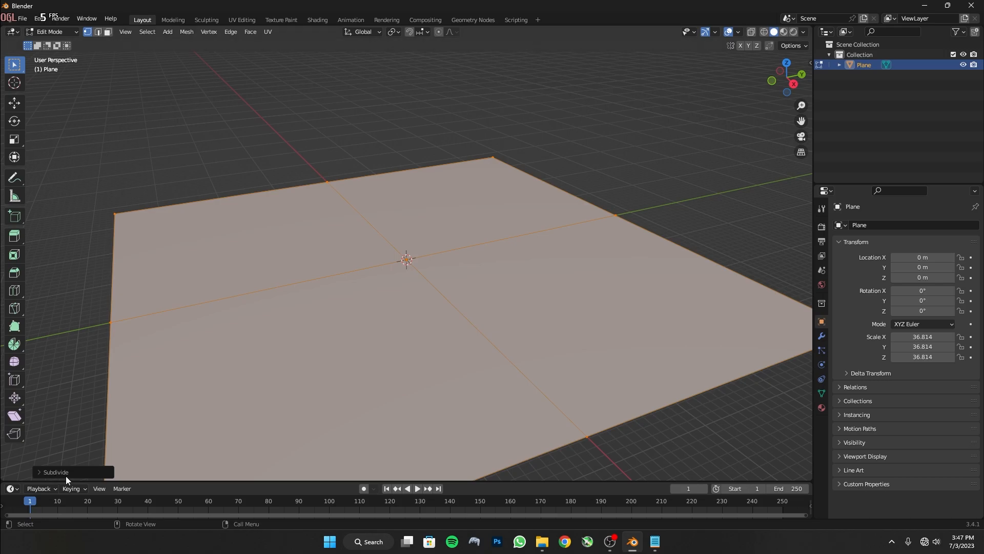
Set the plane's subdivision to 100 cuts and clear the vertex selection.
left_click(111, 401)
type("100")
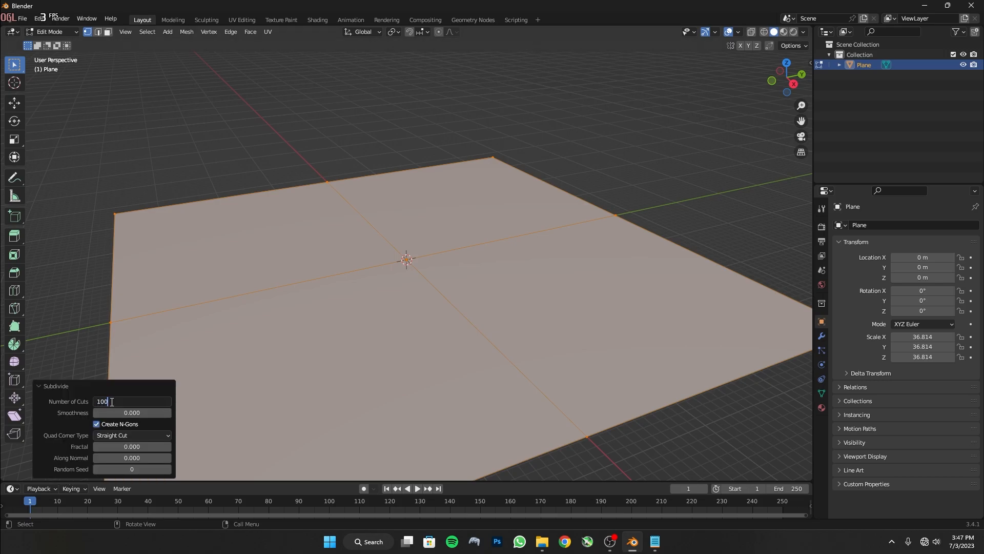
key("Return")
scroll(342, 367, "up", 1)
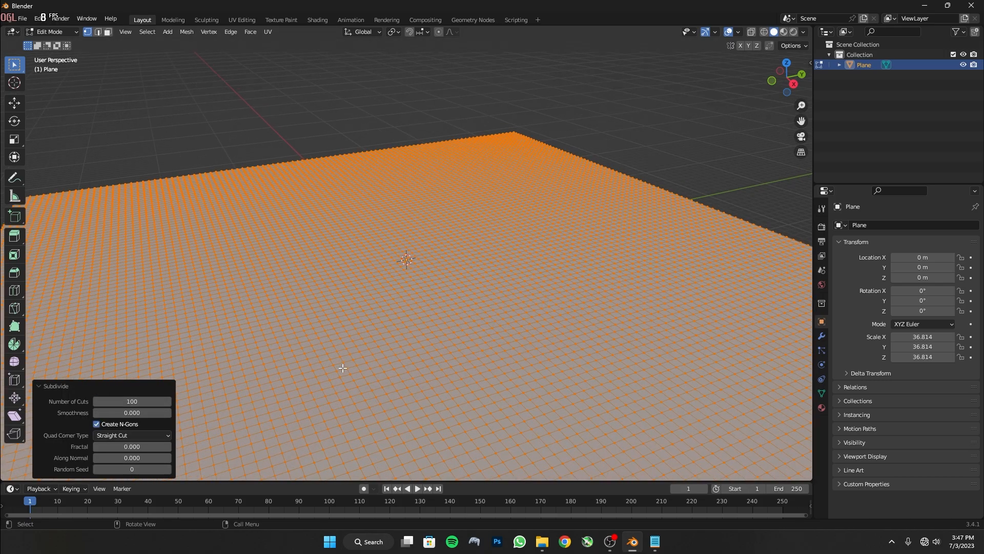
scroll(347, 370, "down", 3)
scroll(348, 370, "up", 1)
mouse_move(394, 365)
middle_mouse_down()
mouse_move(382, 356)
mouse_move(394, 362)
middle_mouse_up()
left_click(132, 188)
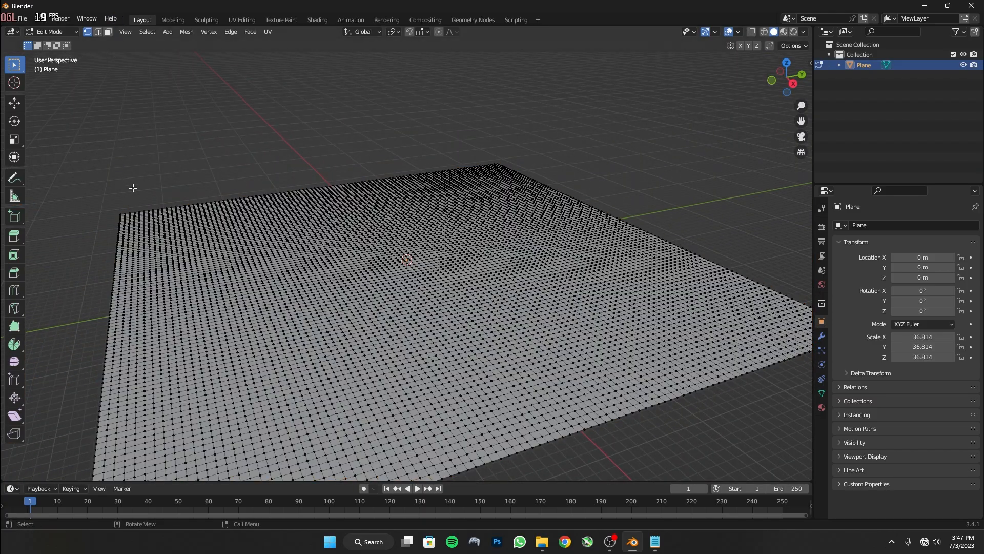
Select vertices of the subdivided plane at random with a ratio of 0.5.
middle_click_drag(64, 212, 131, 221)
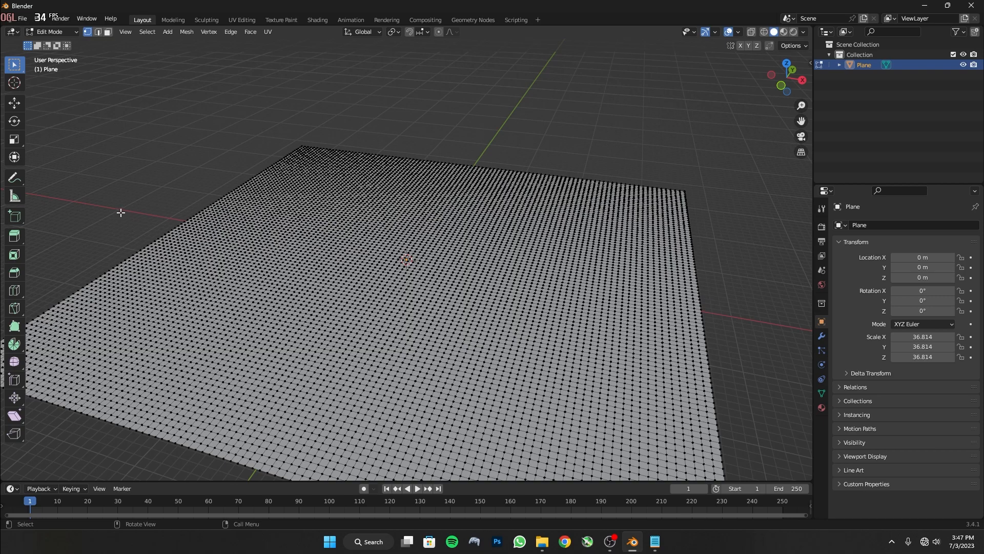
middle_click_drag(357, 132, 208, 142)
middle_click_drag(275, 176, 216, 137)
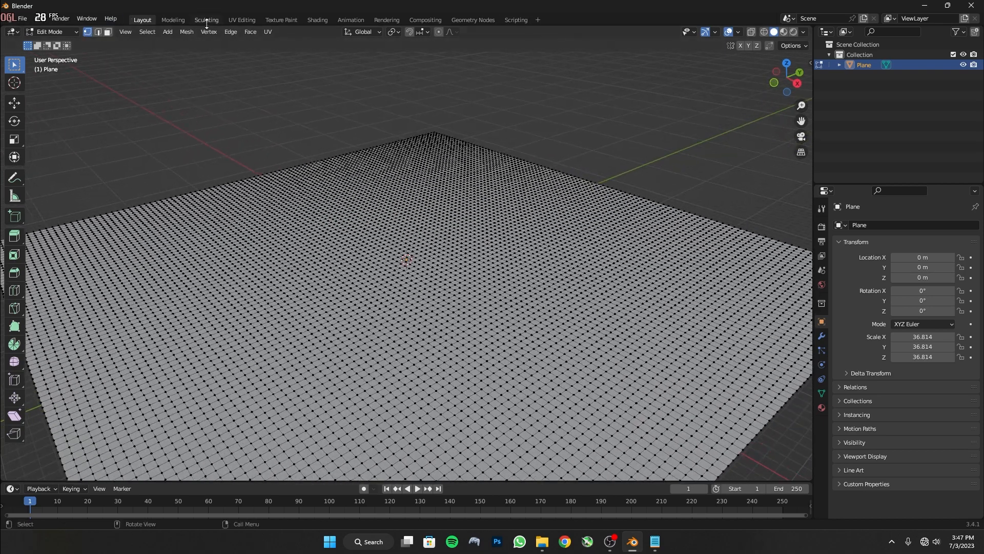
left_click(149, 32)
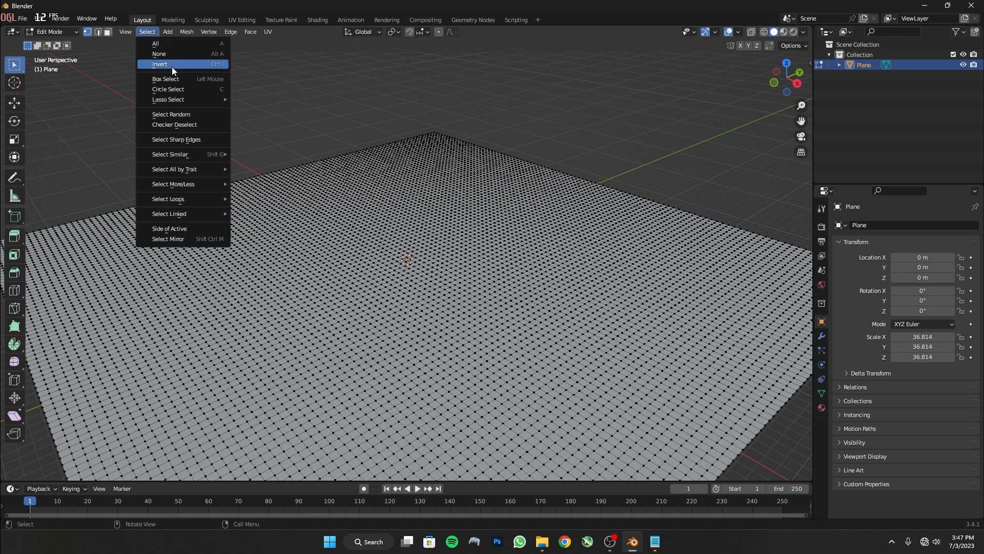
mouse_move(193, 155)
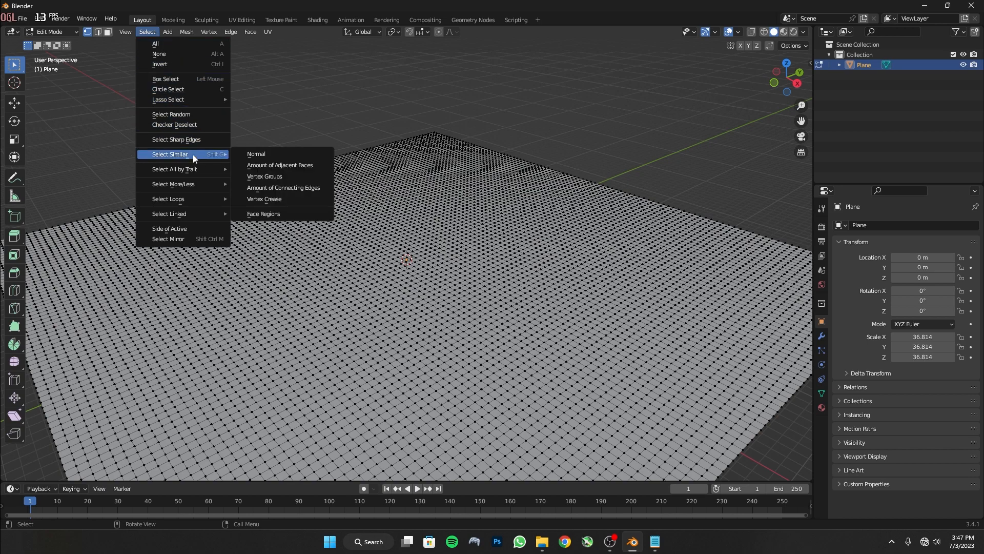
left_click(185, 114)
scroll(333, 308, "down", 3)
scroll(306, 349, "up", 3)
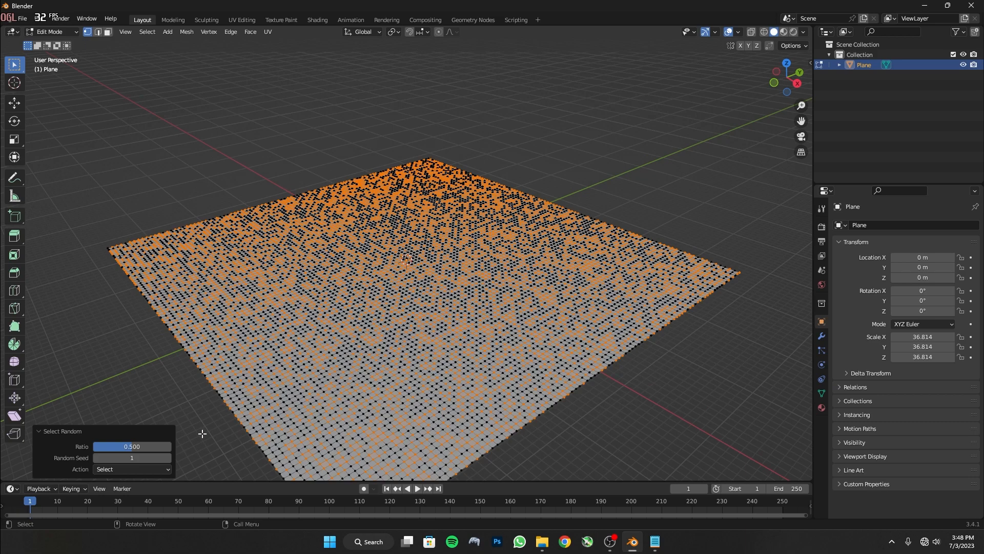
scroll(253, 391, "up", 1)
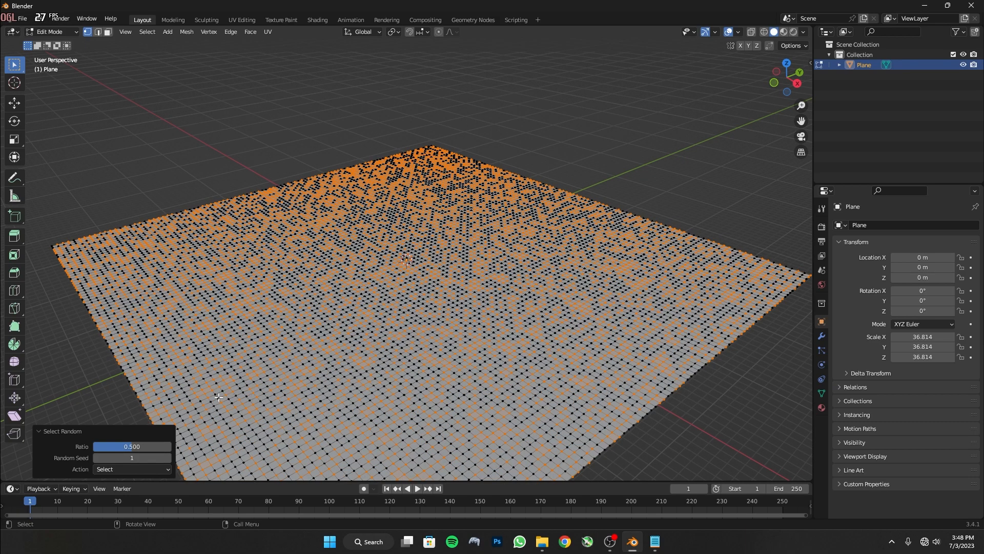
Switch to face selection and extrude the randomly selected faces upward by about 2.88 m.
left_click(108, 31)
scroll(129, 370, "down", 2)
scroll(129, 370, "up", 2)
scroll(162, 352, "down", 1)
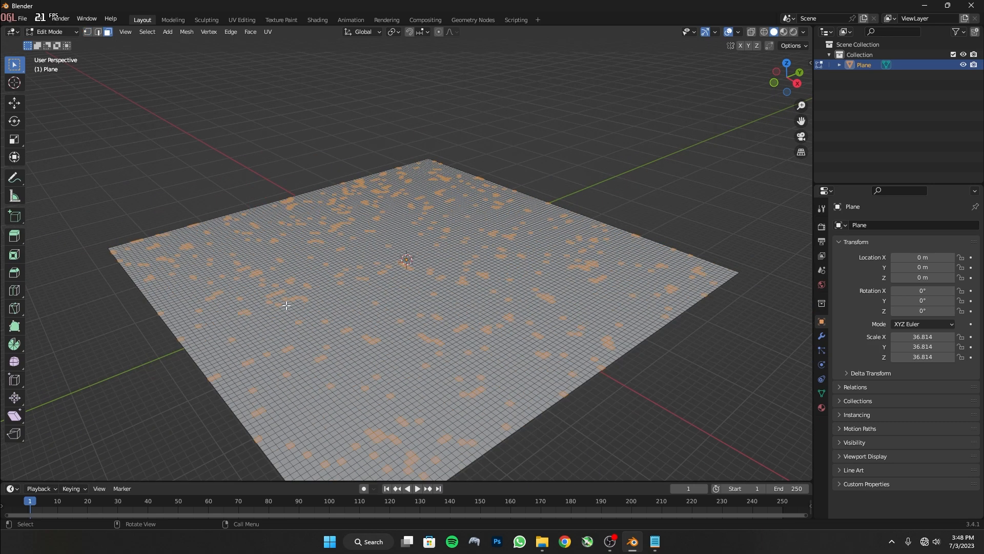
key("e")
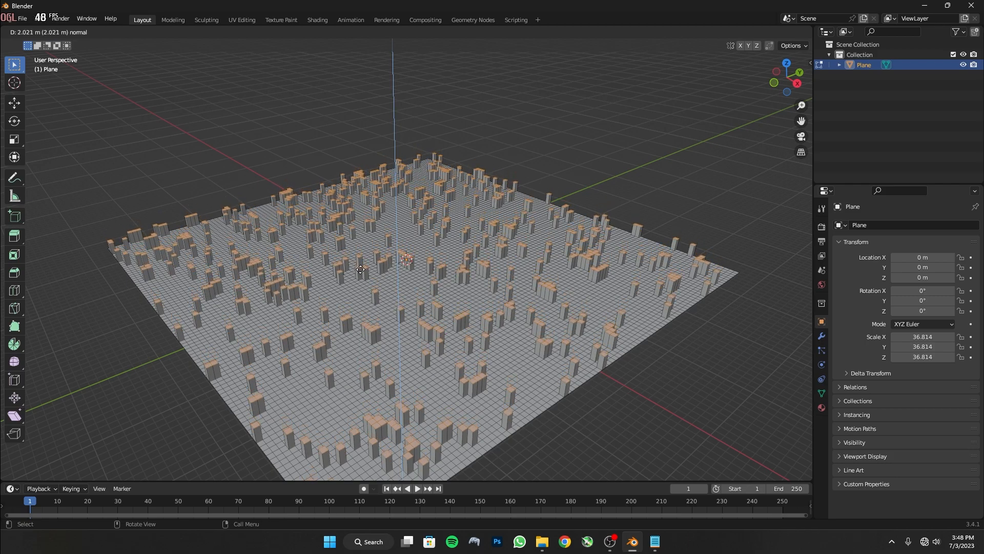
left_click(362, 265)
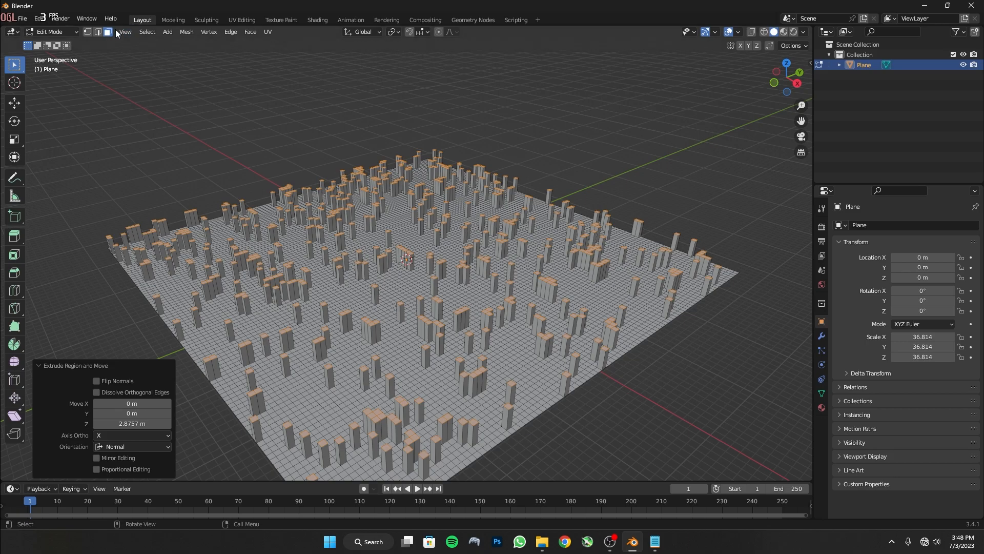
Select random faces with a ratio of about 0.162 and extrude them by about 1.55 m.
left_click(148, 32)
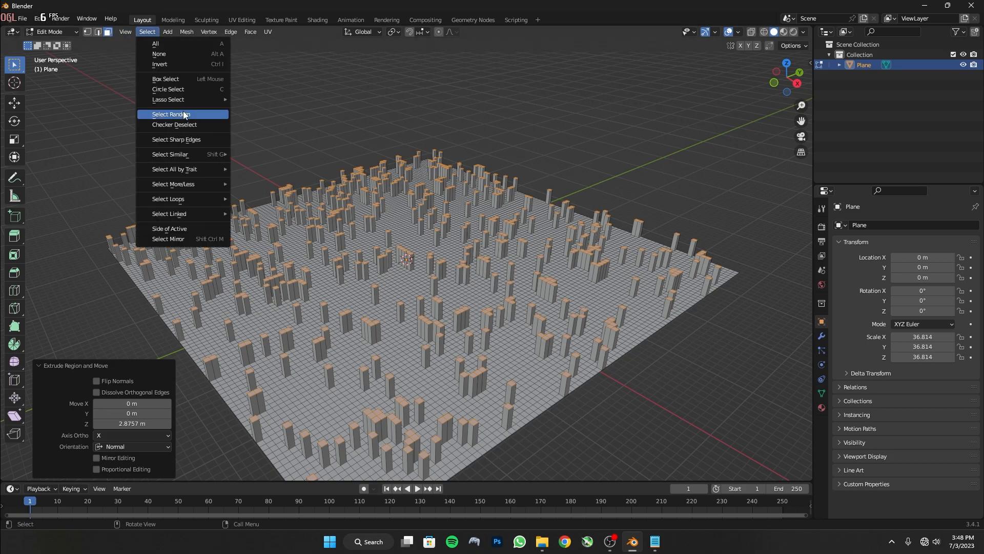
left_click(184, 115)
left_click_drag(118, 447, 92, 447)
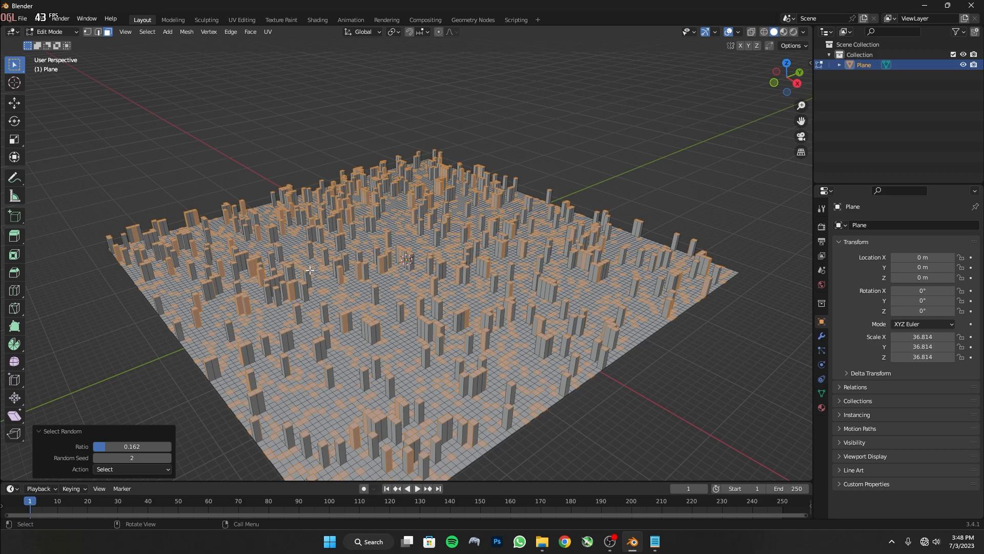
key("e")
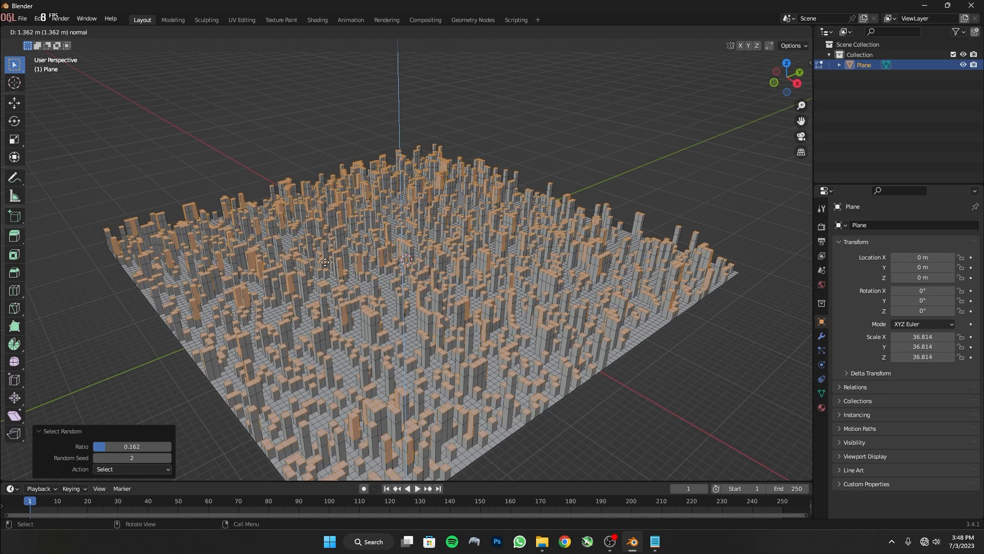
left_click(325, 261)
middle_click_drag(383, 220, 392, 252)
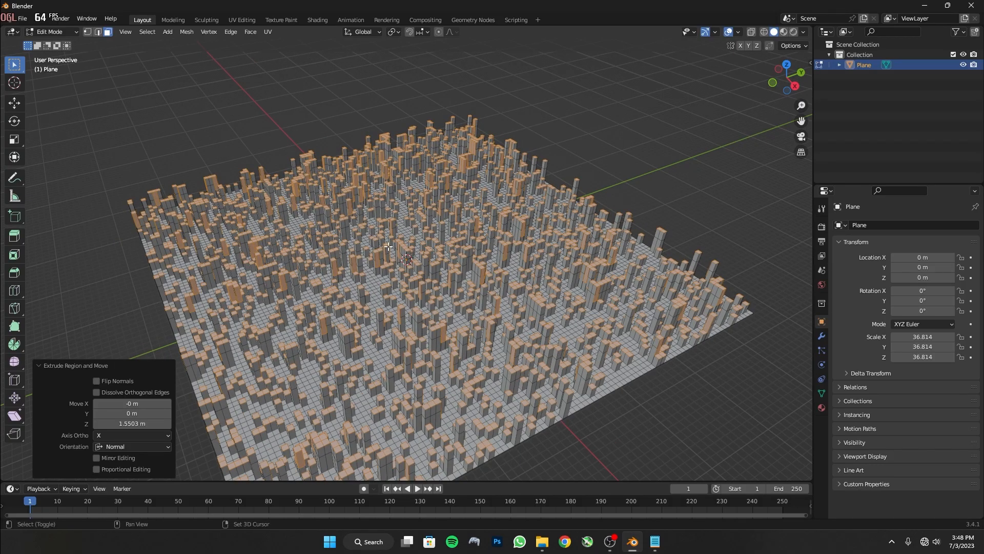
Select a small block of adjacent faces between the towers in the middle of the city.
scroll(368, 192, "up", 5)
middle_click_drag(368, 193, 362, 319)
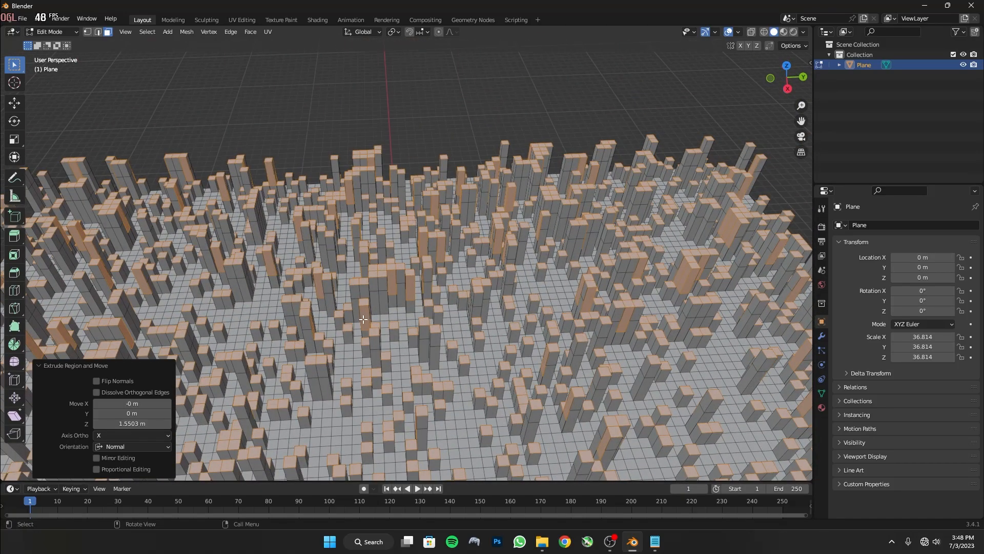
left_click(358, 368)
middle_click_drag(365, 364, 349, 313)
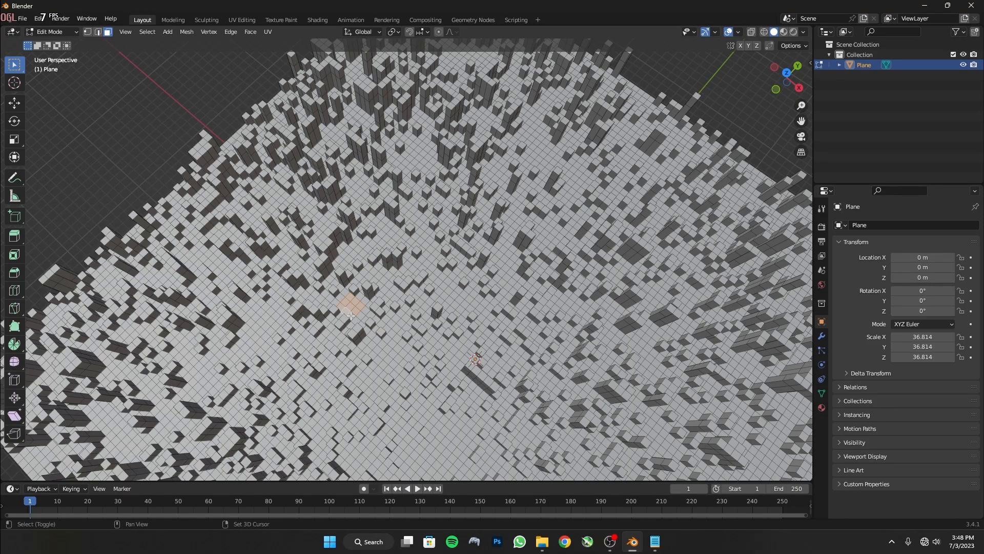
middle_click_drag(345, 311, 382, 301)
scroll(383, 301, "down", 5)
key("e")
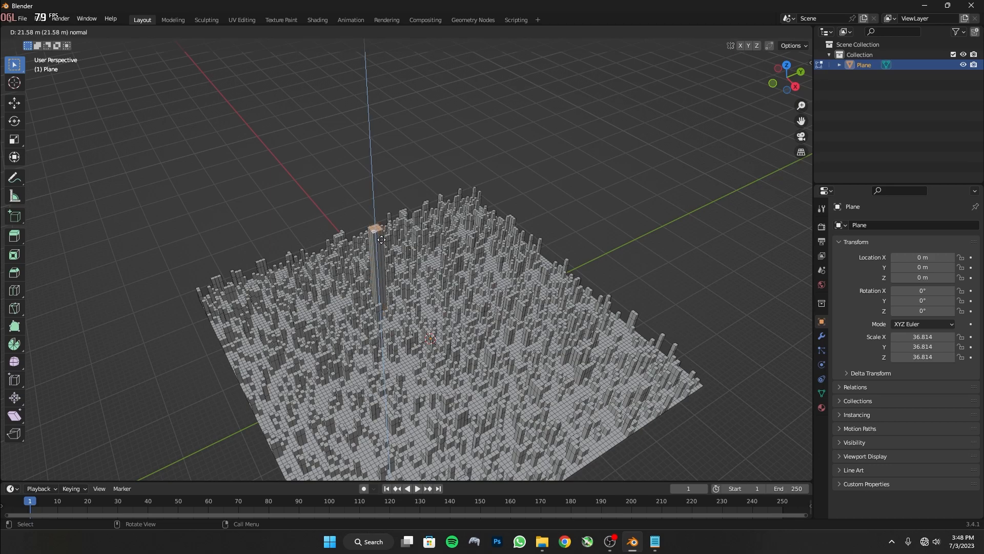
left_click(382, 239)
middle_click_drag(382, 240, 399, 248)
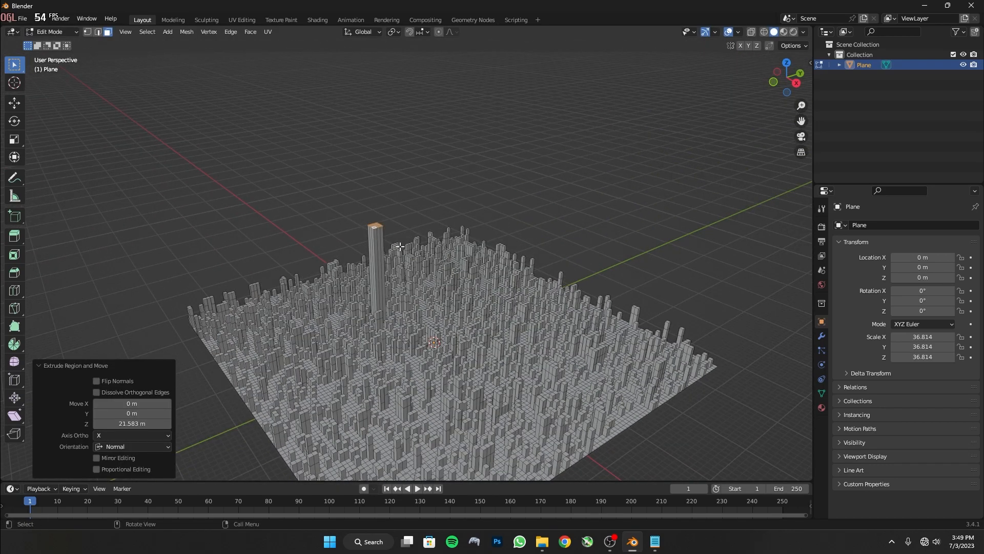
key("ctrl+z")
Extrude the selected face block and two more small blocks elsewhere in the city into towers, the last about 8.48 m high.
key("e")
left_click(380, 194)
middle_click_drag(380, 193, 346, 225)
left_click_drag(503, 283, 511, 293)
key("e")
left_click(514, 261)
left_click_drag(286, 375, 294, 384)
key("e")
left_click(292, 353)
middle_click_drag(292, 354, 374, 335)
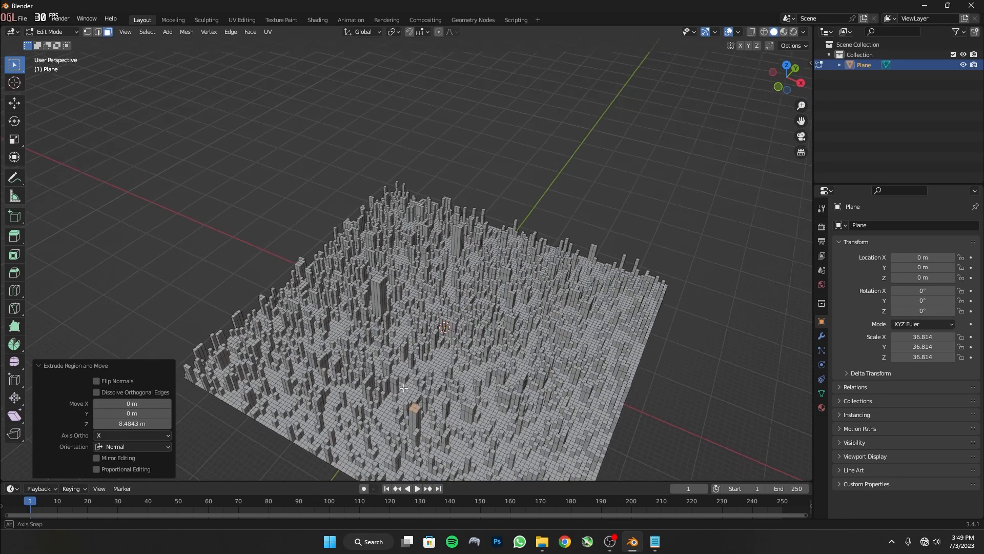
Extrude more small face blocks in the front half of the city into taller towers.
scroll(544, 382, "up", 1)
left_click_drag(543, 381, 551, 391)
key("e")
left_click(556, 361)
key("e")
left_click_drag(265, 388, 252, 407)
left_click(266, 358)
key("e")
left_click(239, 356)
Extrude two small face blocks toward the back of the city into towers, the last about 6.8 m high.
left_click_drag(480, 256, 489, 264)
key("e")
left_click(487, 232)
left_click_drag(353, 249, 362, 260)
key("e")
right_click(360, 256)
key("e")
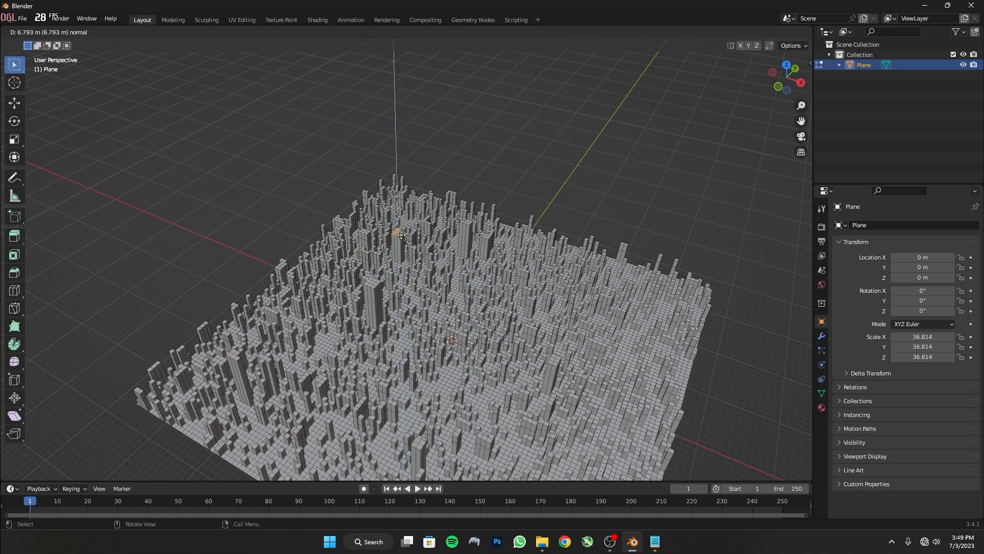
left_click(402, 234)
Return to Object Mode and save the file as sfsghd.blend.
key("Tab")
scroll(434, 270, "down", 8)
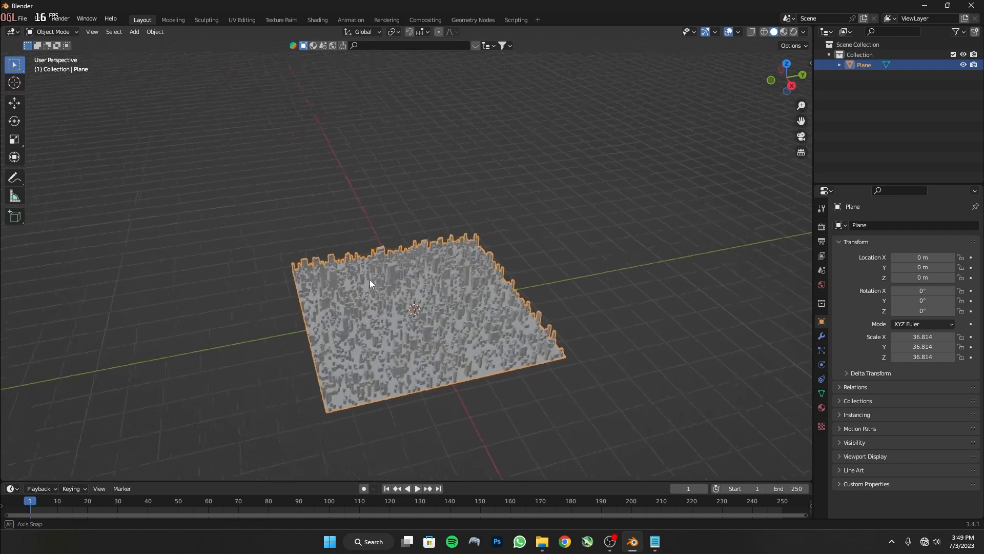
key("ctrl+s")
Add a new mesh plane under the city and scale it to about 37.486 so it slightly exceeds the city's edges.
middle_click_drag(404, 379, 429, 287)
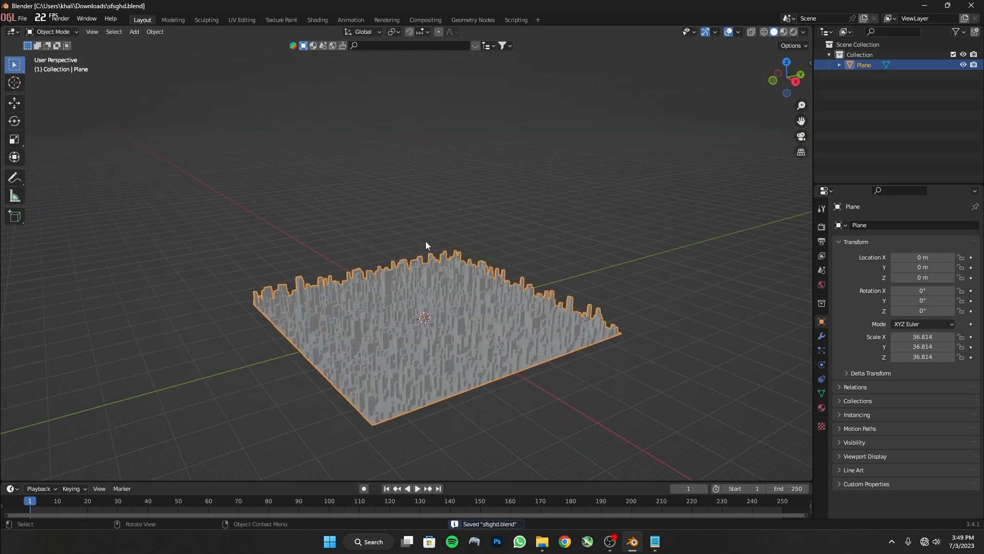
key("shift+a")
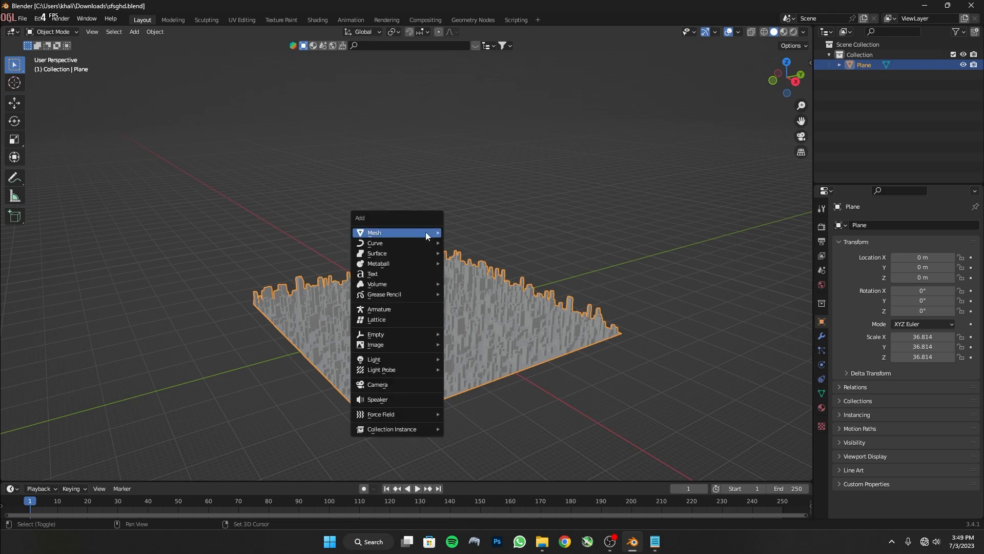
mouse_move(426, 233)
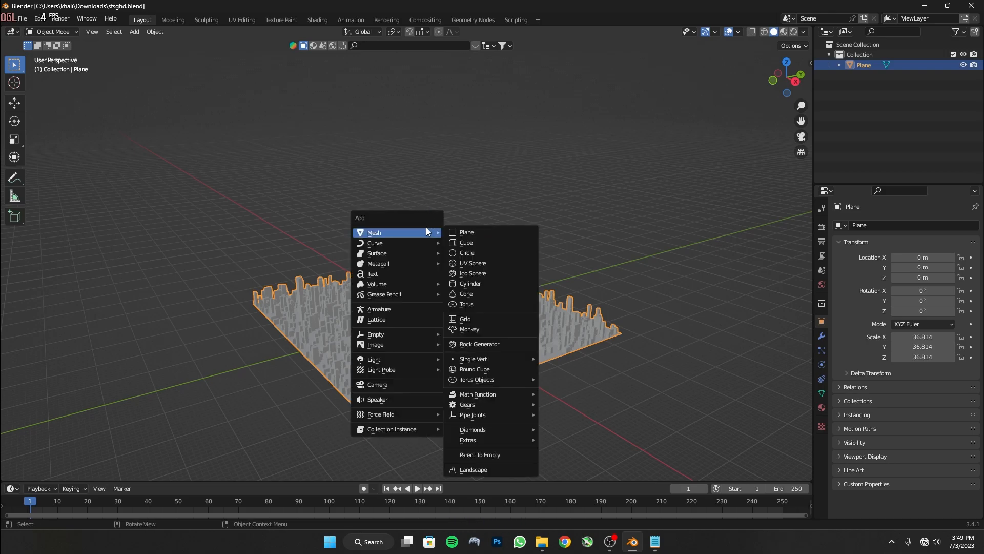
left_click(465, 238)
key("s")
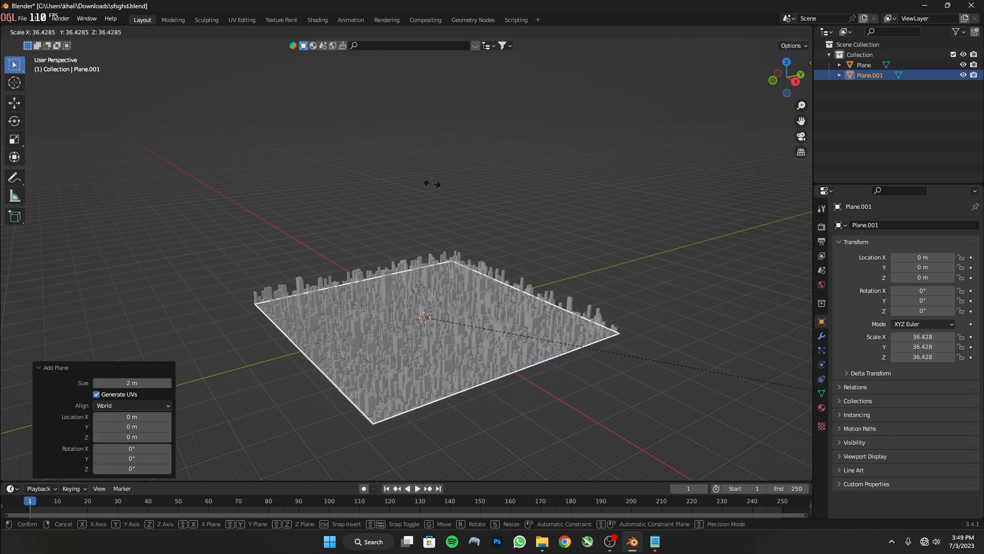
left_click(474, 226)
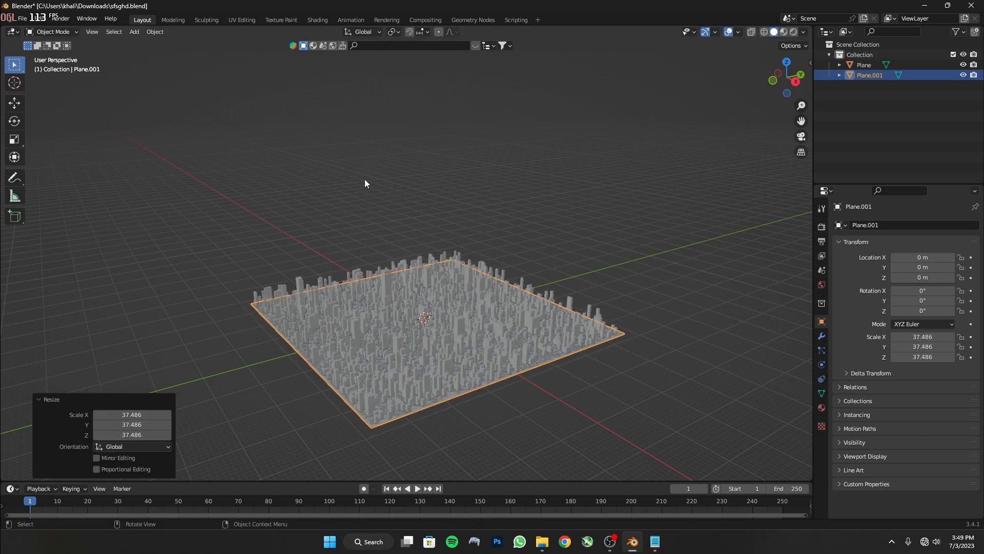
Turn the timeline area into an enlarged Shader Editor and create a new material for the ground plane.
left_click_drag(352, 483, 345, 424)
left_click(17, 431)
left_click(70, 386)
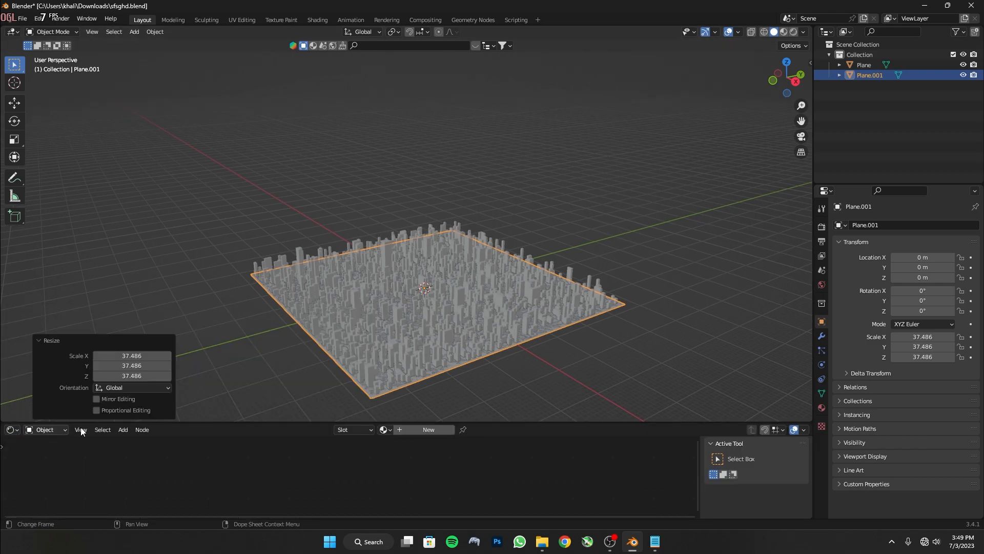
scroll(358, 487, "up", 5)
middle_click_drag(397, 467, 456, 482)
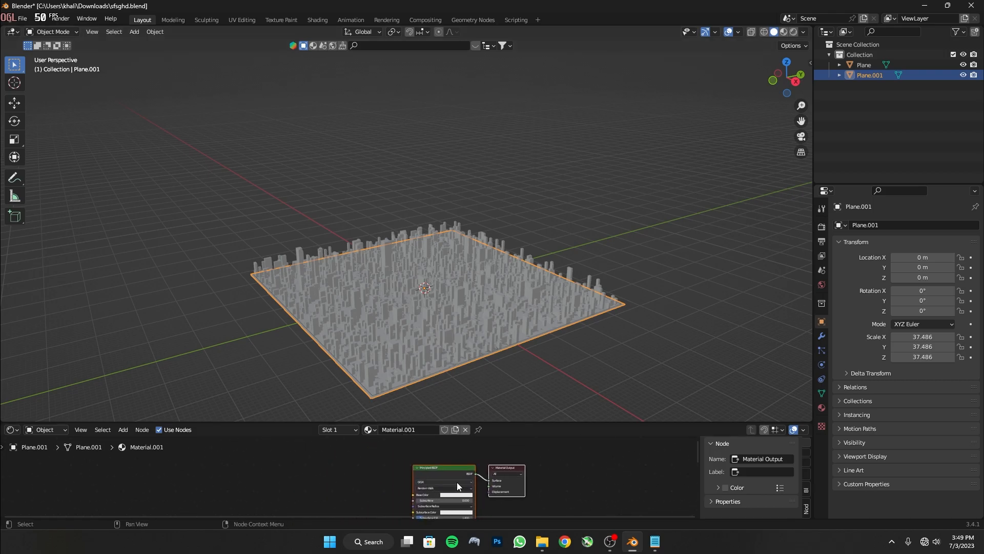
Load all the maps from the Rock Textures folder onto the ground material's Principled BSDF with Principled Texture Setup.
left_click(435, 467)
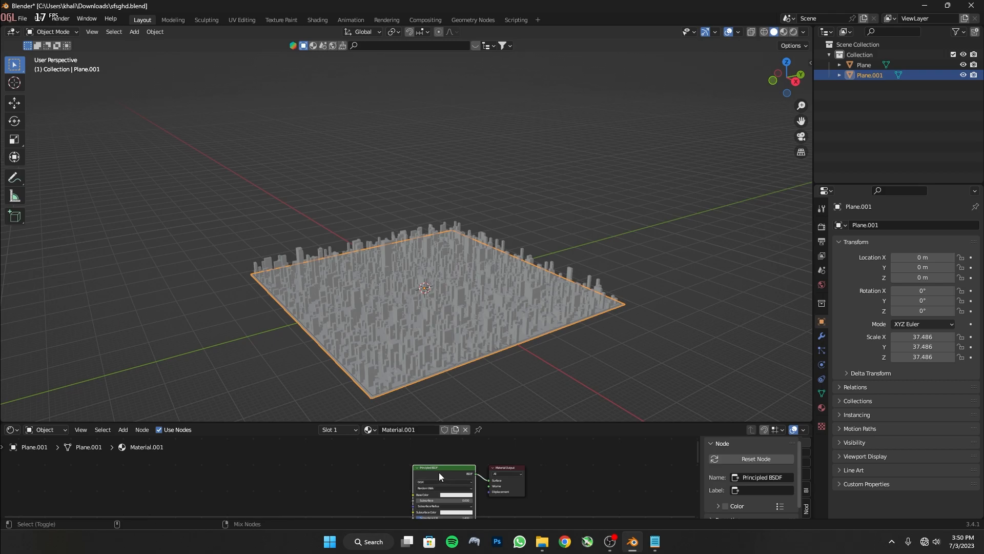
key("ctrl+shift+t")
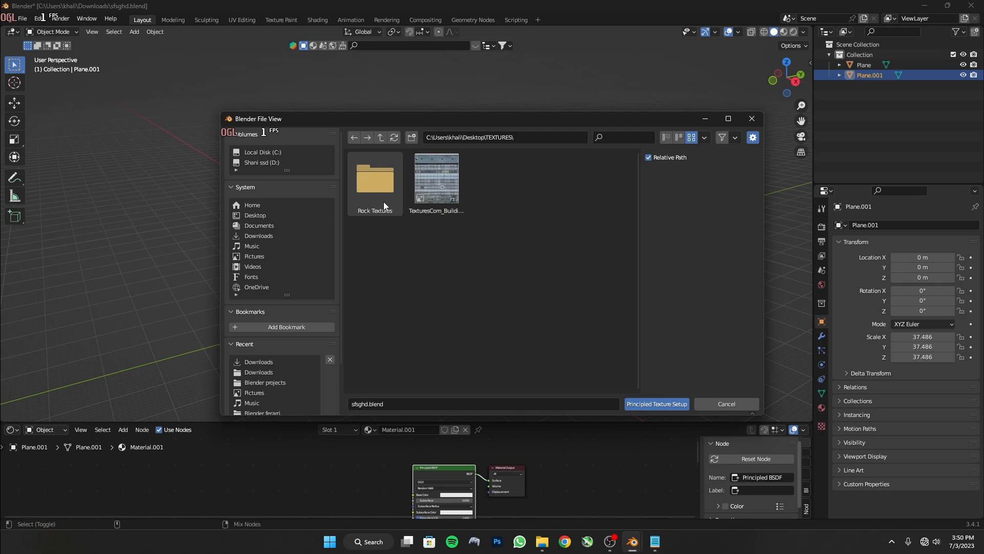
double_click(370, 174)
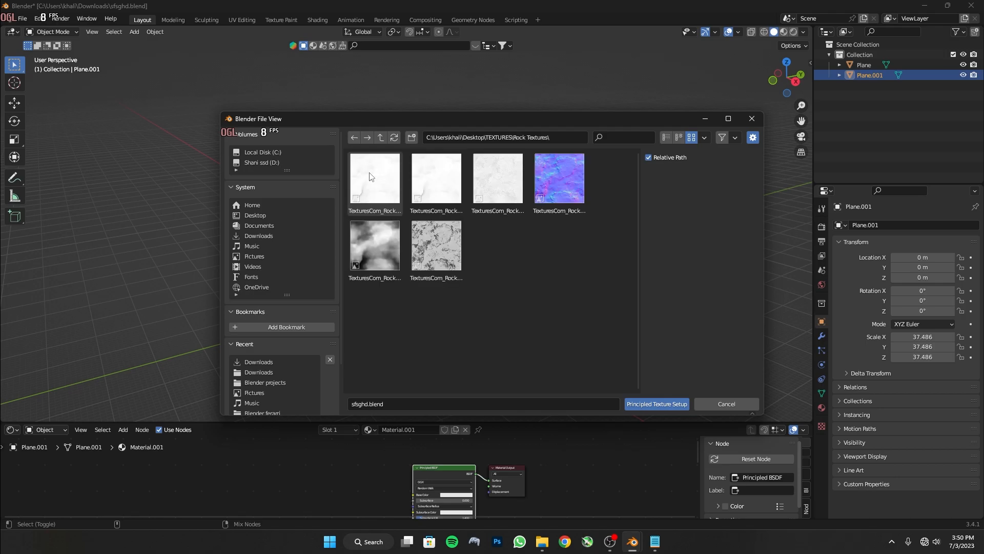
left_click_drag(577, 306, 403, 147)
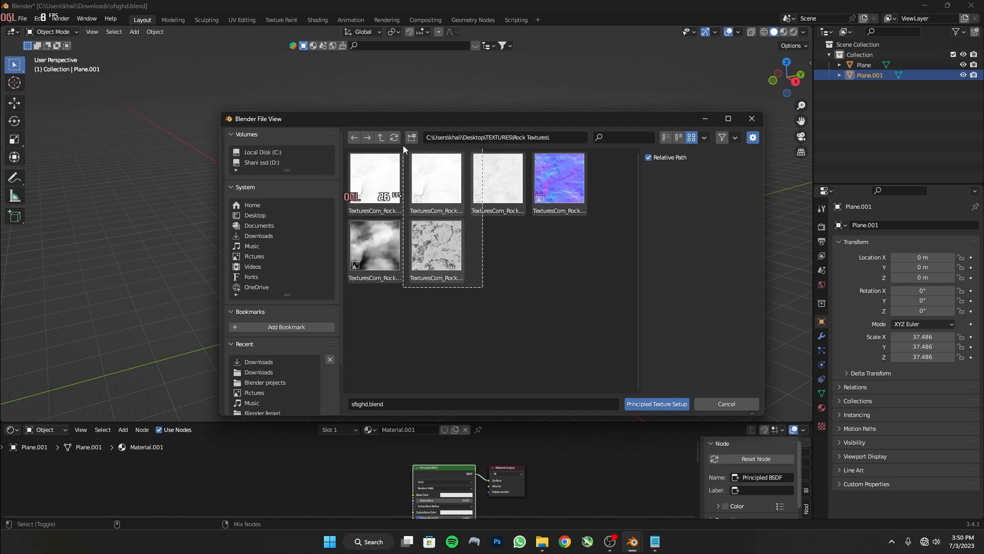
left_click(653, 406)
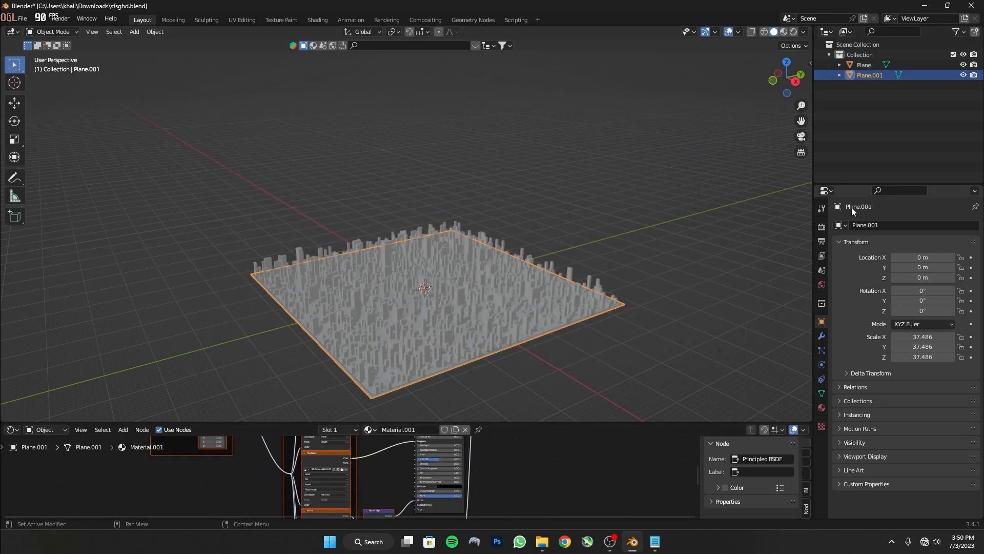
Set the render engine to Cycles with GPU Compute as the device and the Experimental feature set.
left_click(822, 227)
left_click(905, 228)
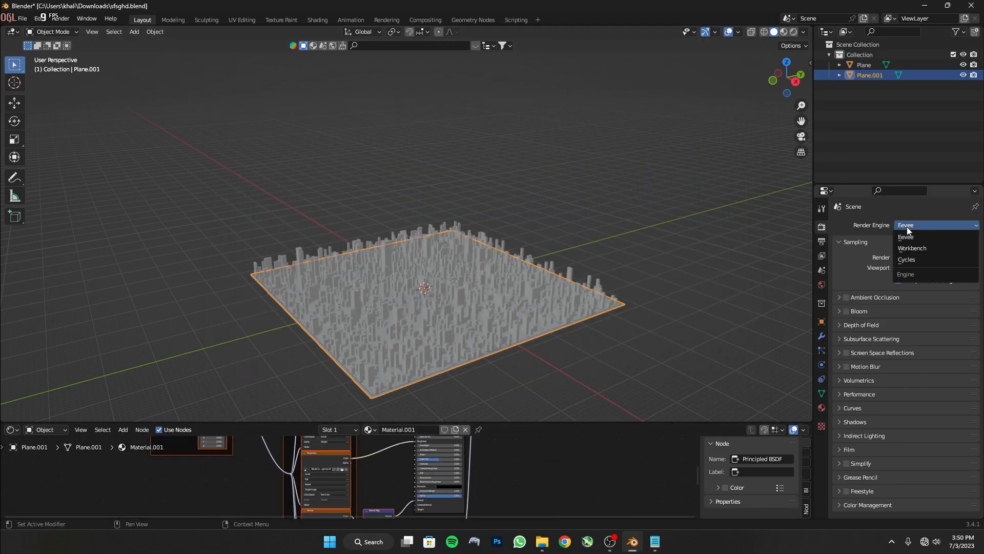
left_click(909, 259)
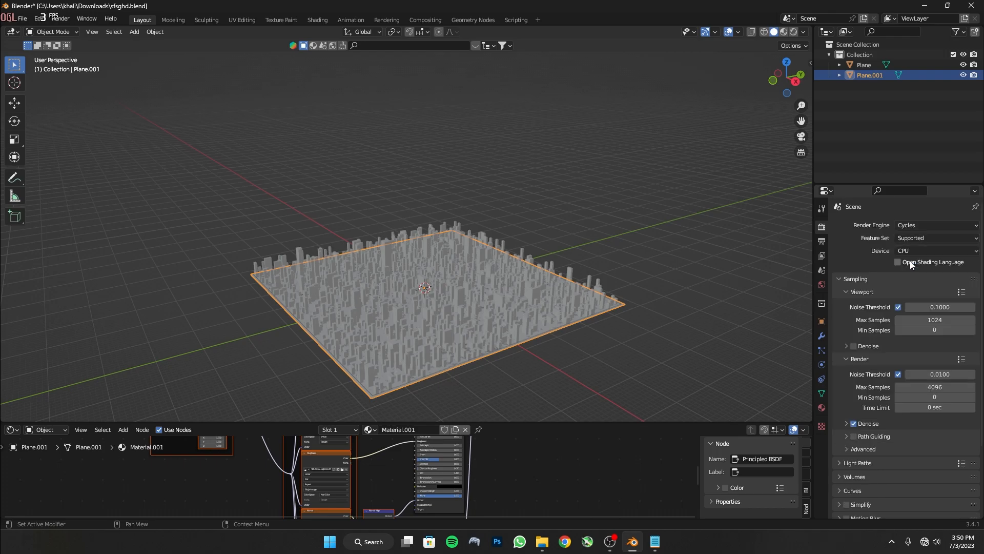
left_click(916, 251)
left_click(915, 273)
left_click(914, 252)
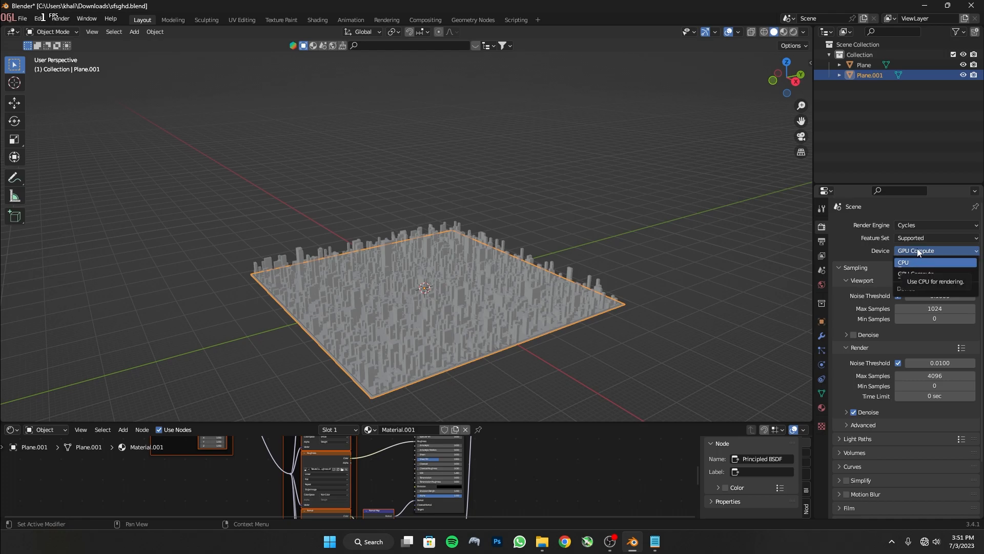
left_click(918, 251)
left_click(921, 239)
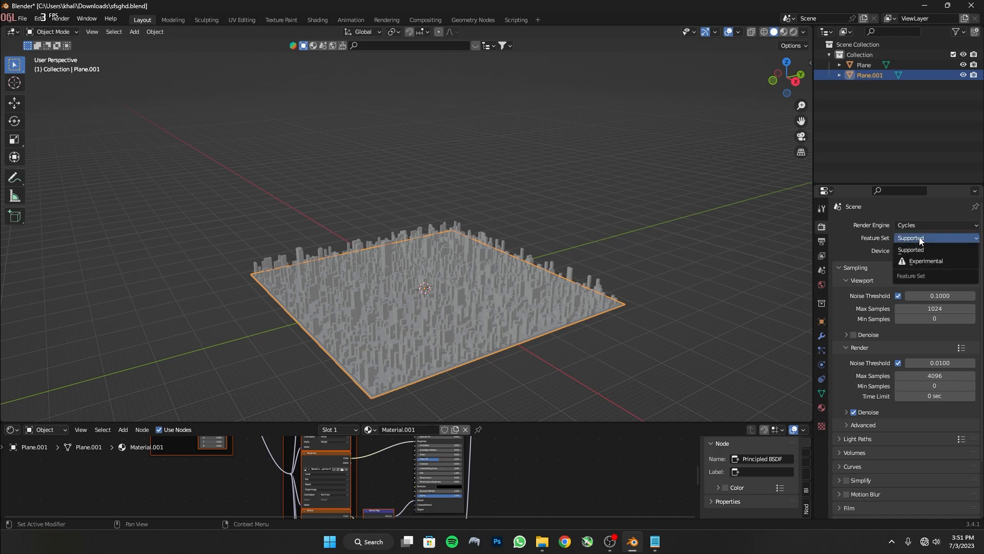
left_click(931, 261)
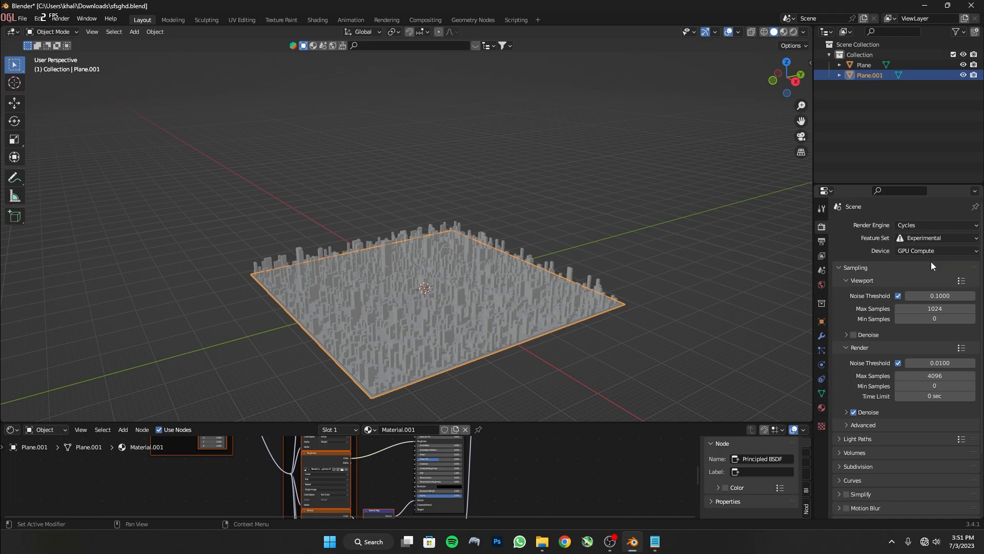
Add a Subdivision Surface modifier to the ground plane, set to Simple with Adaptive Subdivision enabled.
left_click(821, 336)
left_click(883, 225)
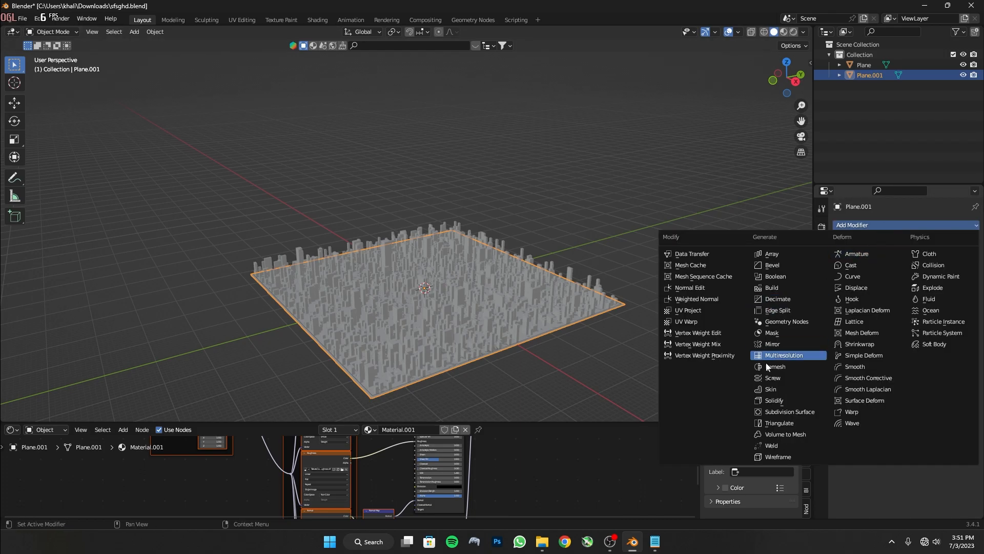
left_click(789, 413)
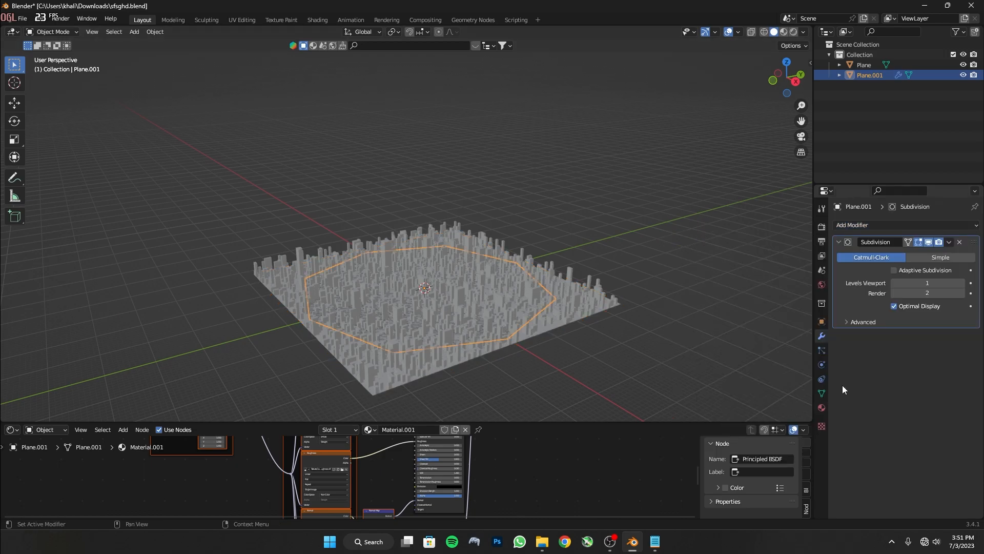
left_click(921, 259)
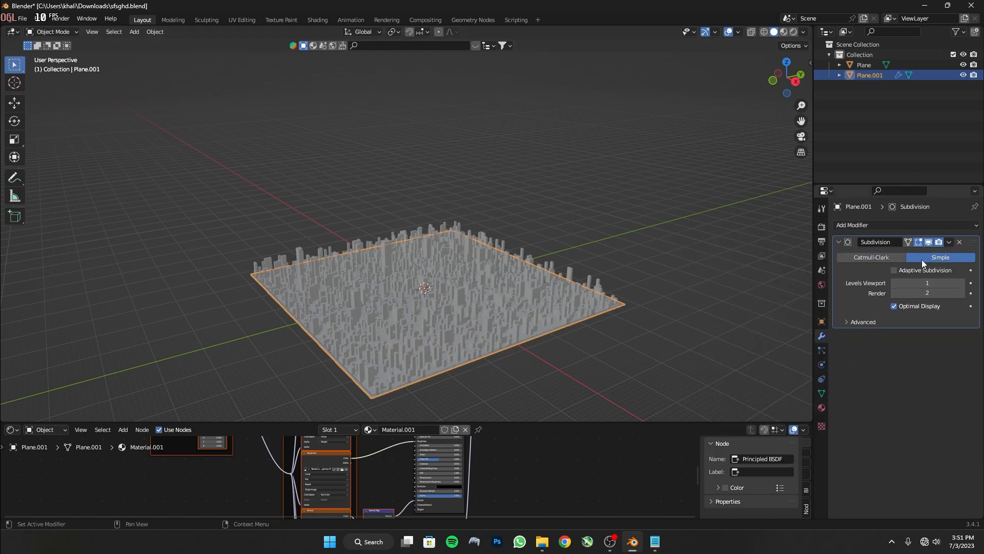
left_click(918, 270)
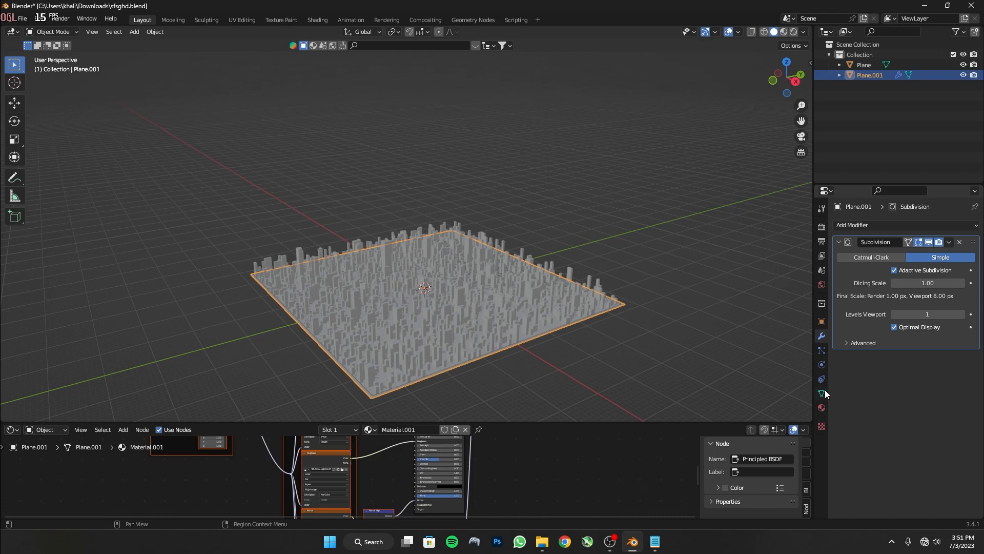
Set the ground material's surface displacement method to Displacement and Bump.
left_click(822, 406)
scroll(921, 426, "down", 12)
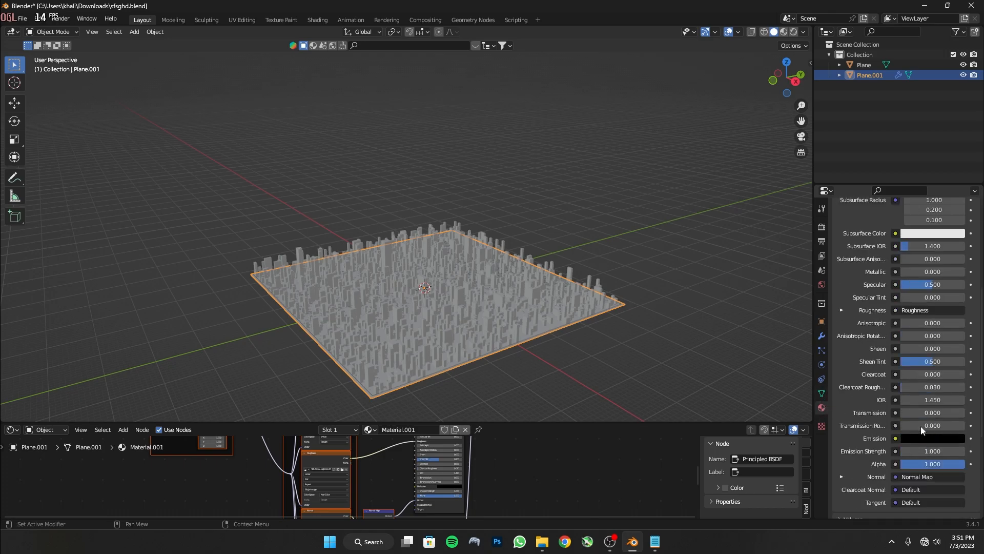
scroll(922, 426, "down", 6)
left_click(849, 469)
scroll(861, 469, "down", 5)
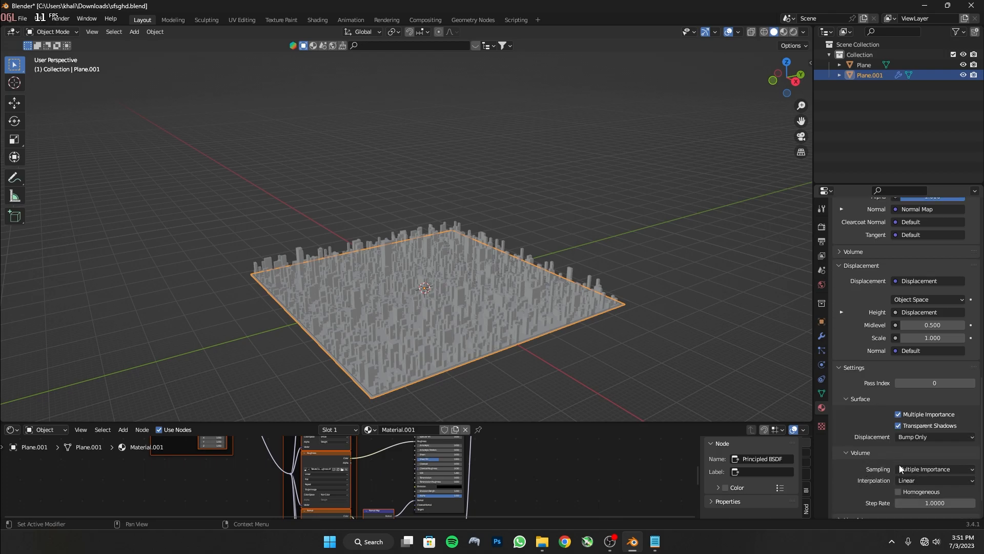
left_click(916, 438)
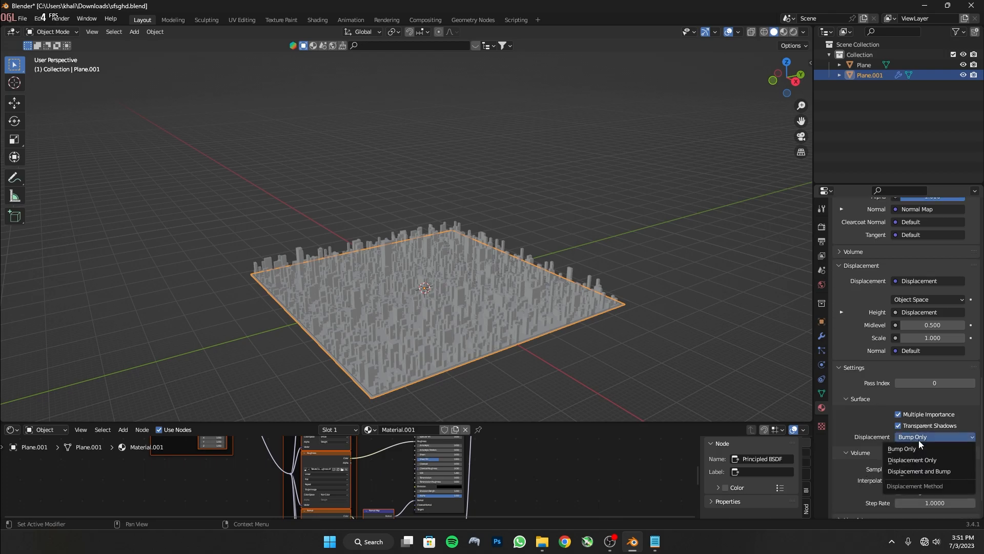
left_click(920, 472)
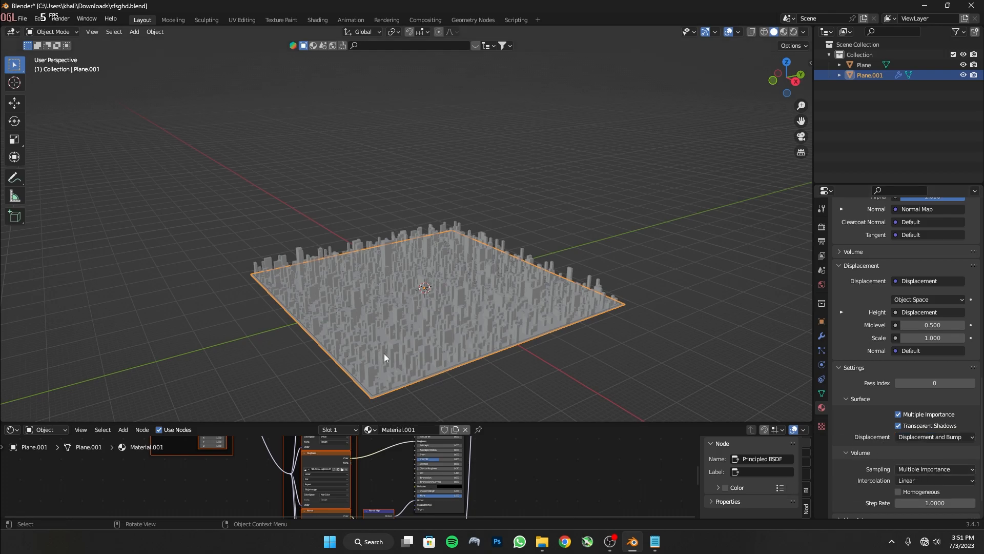
Switch the viewport to rendered shading, apply the ground plane's scale, and save the file.
left_click(795, 32)
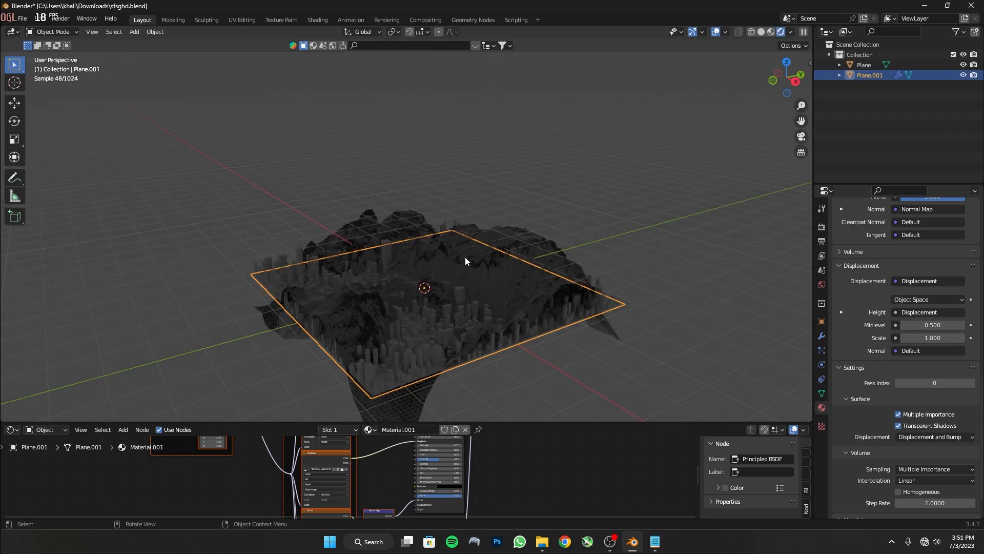
mouse_move(455, 262)
middle_mouse_down()
mouse_move(370, 241)
mouse_move(418, 268)
mouse_move(457, 265)
middle_mouse_up()
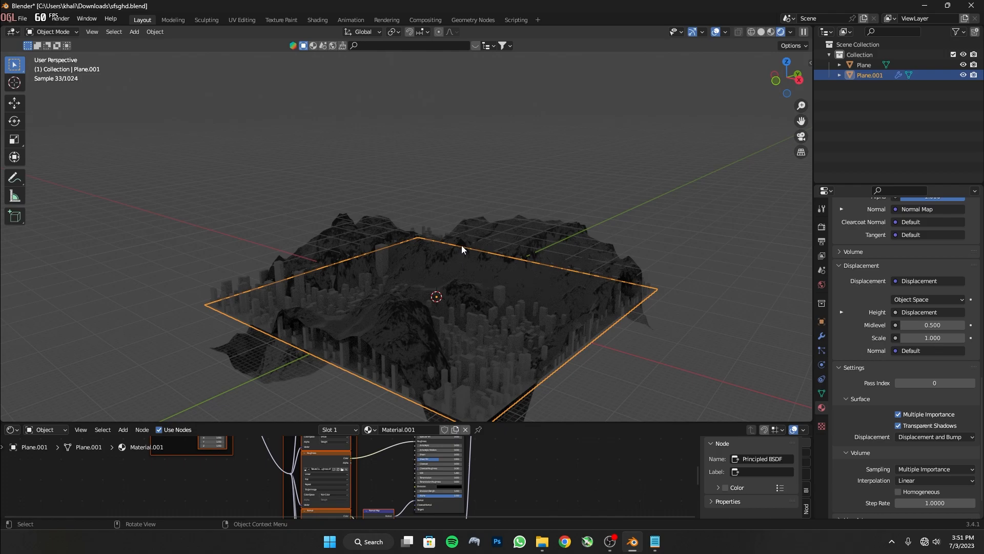
key("ctrl+a")
left_click(435, 266)
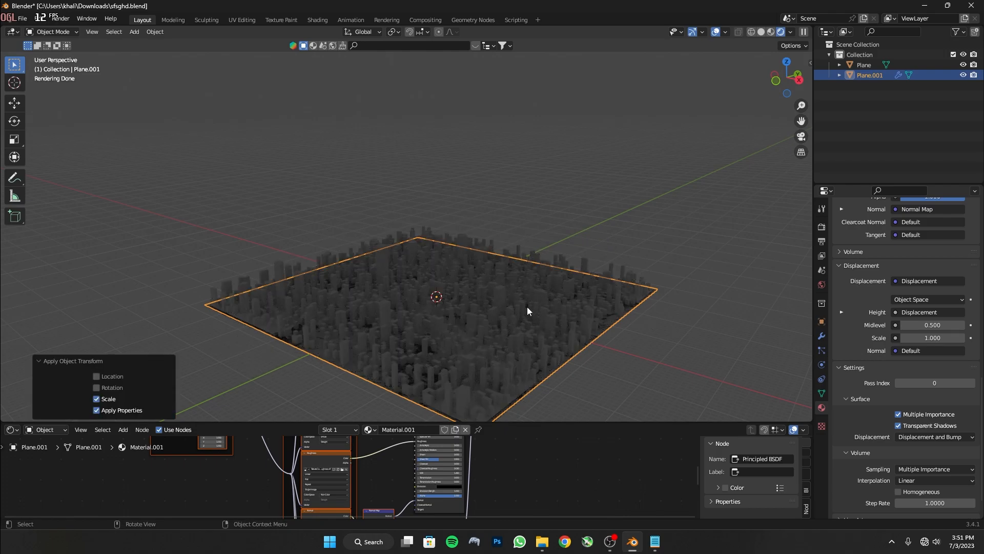
key("ctrl+s")
middle_click_drag(524, 307, 482, 306)
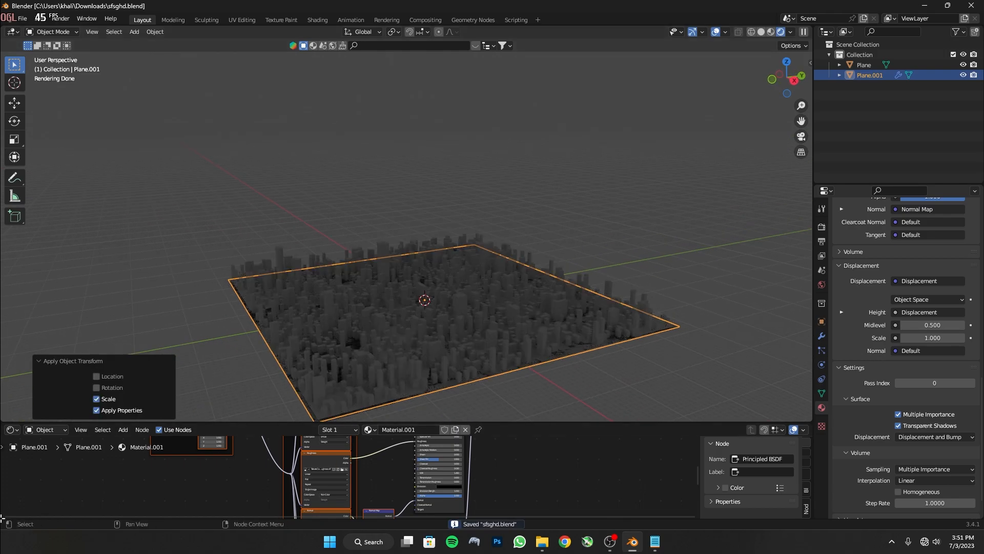
Split the Shader Editor area in two and turn the new area into an Image Editor.
left_click_drag(2, 517, 276, 481)
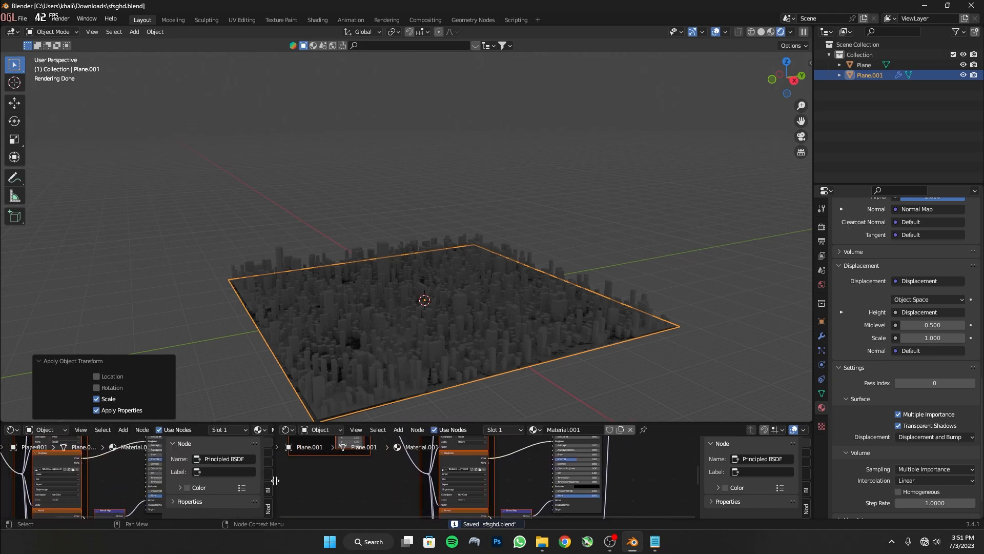
left_click(10, 429)
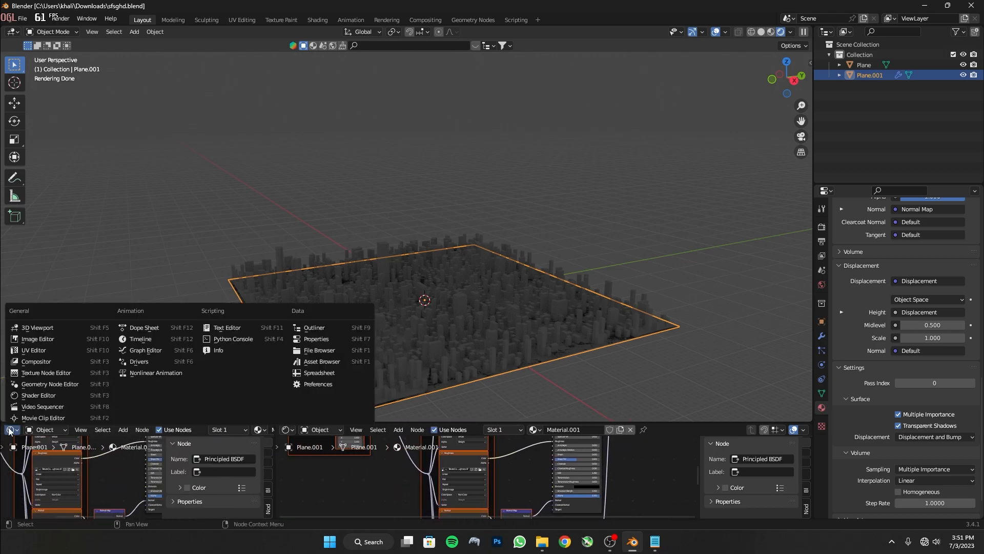
left_click(38, 339)
Enter Edit Mode on the ground plane and scale its UVs up well beyond the image bounds to tile the rock texture.
key("Tab")
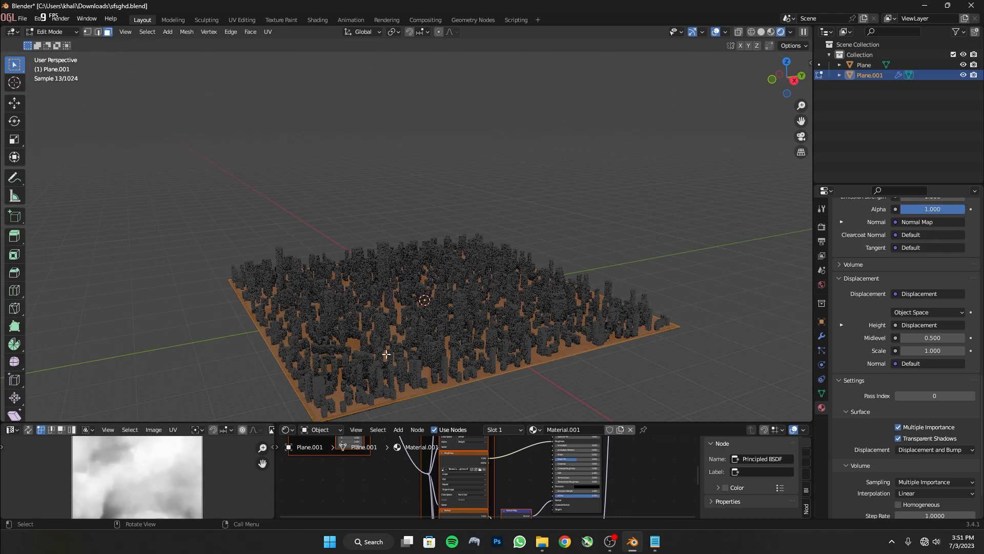
scroll(106, 473, "down", 8)
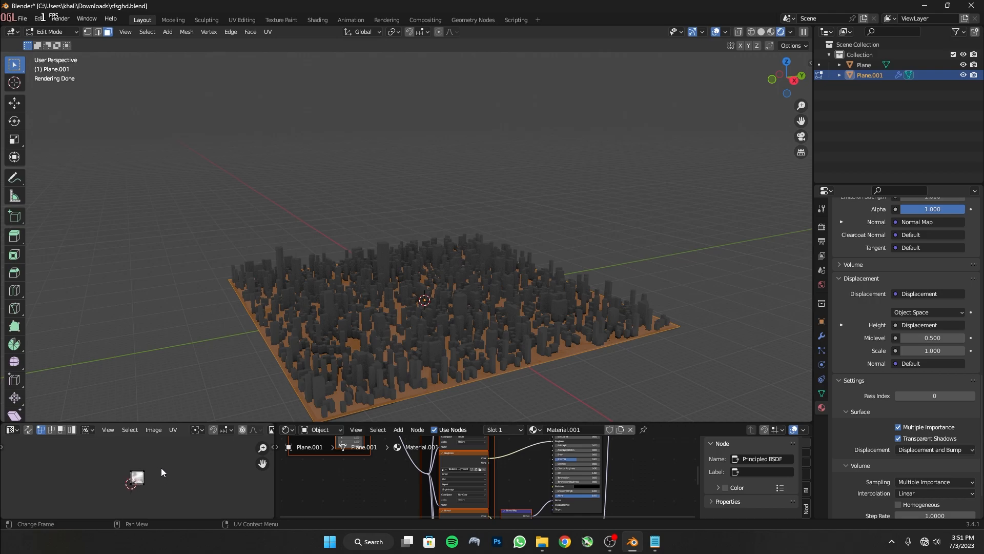
key("s")
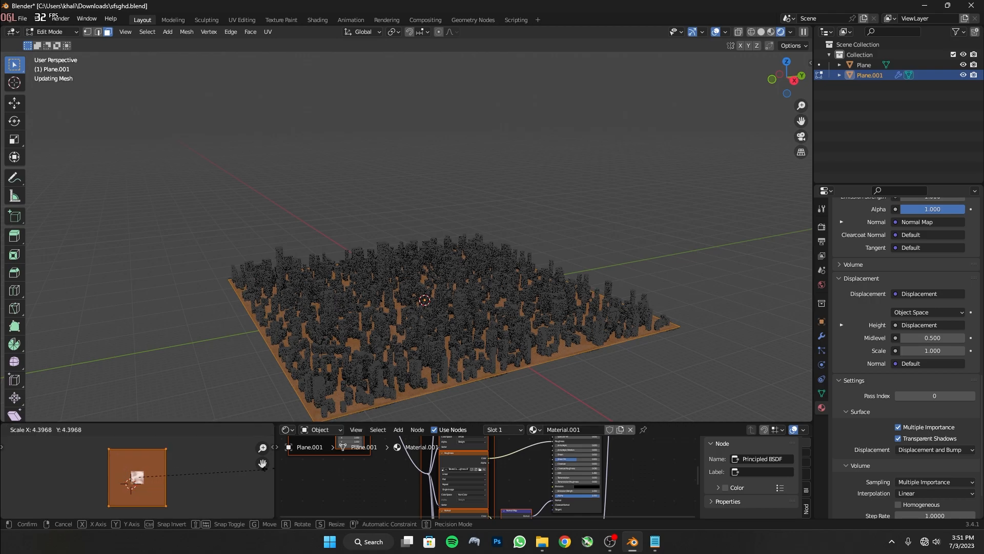
left_click(232, 473)
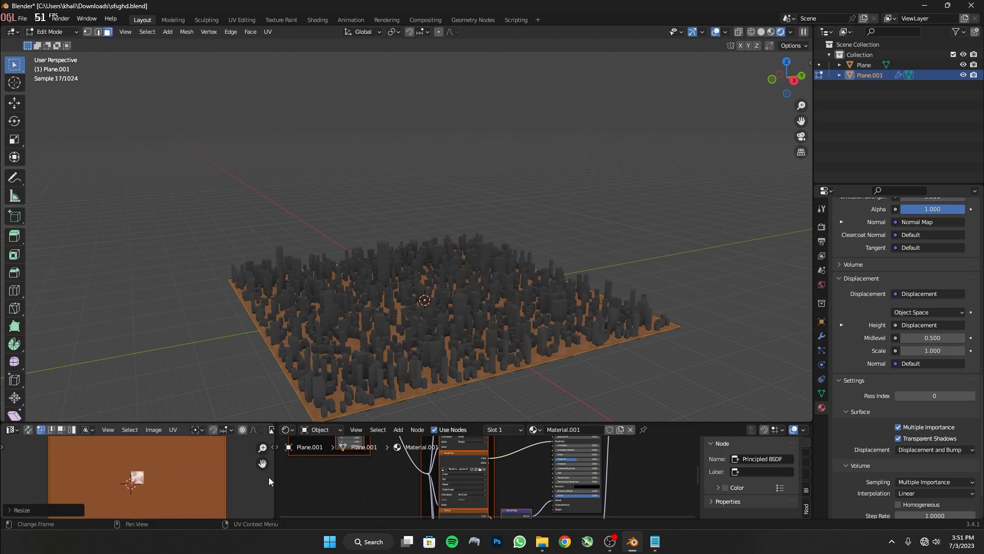
Hide the viewport overlays and set the world background color to white.
left_click(716, 32)
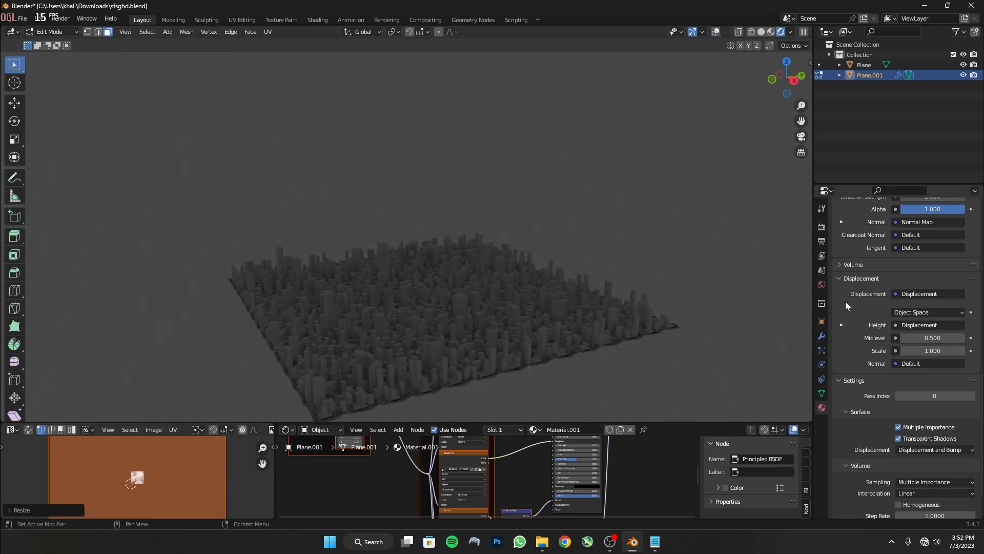
left_click(821, 285)
left_click(917, 291)
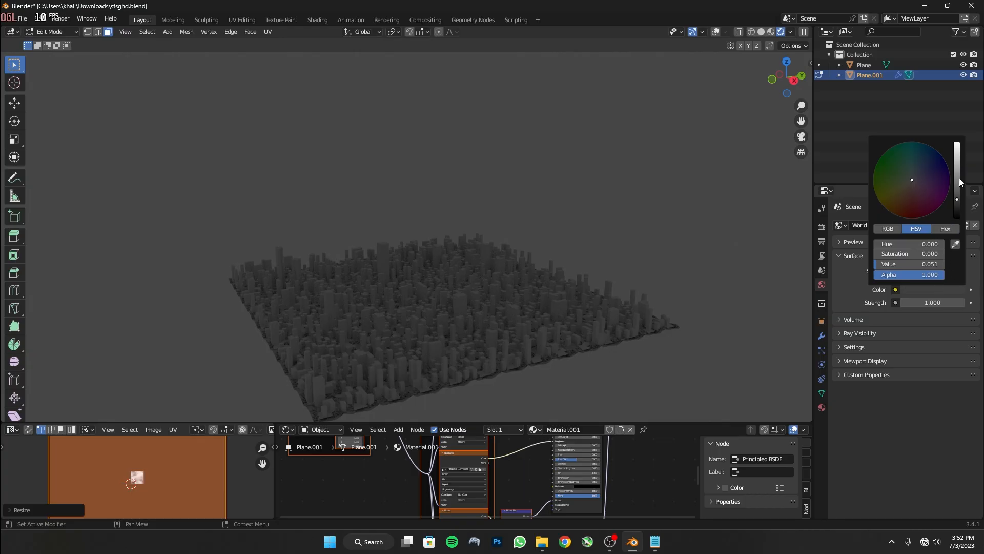
left_click_drag(960, 182, 957, 144)
Move the ground plane's geometry up along Z by about 10.529 m, above the buildings.
scroll(391, 310, "up", 2)
middle_click_drag(392, 310, 408, 229)
scroll(377, 318, "up", 1)
key("g")
key("z")
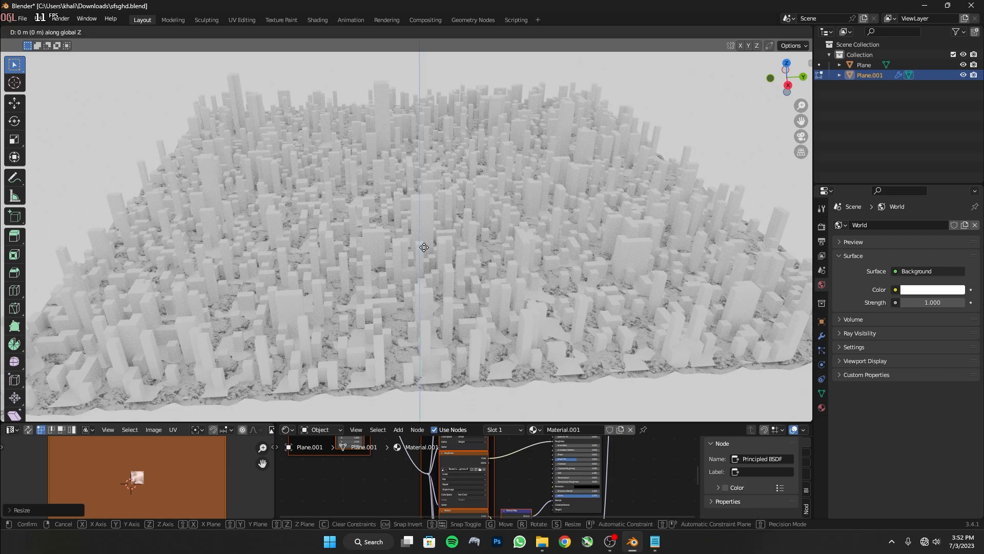
left_click(426, 317)
scroll(427, 317, "down", 2)
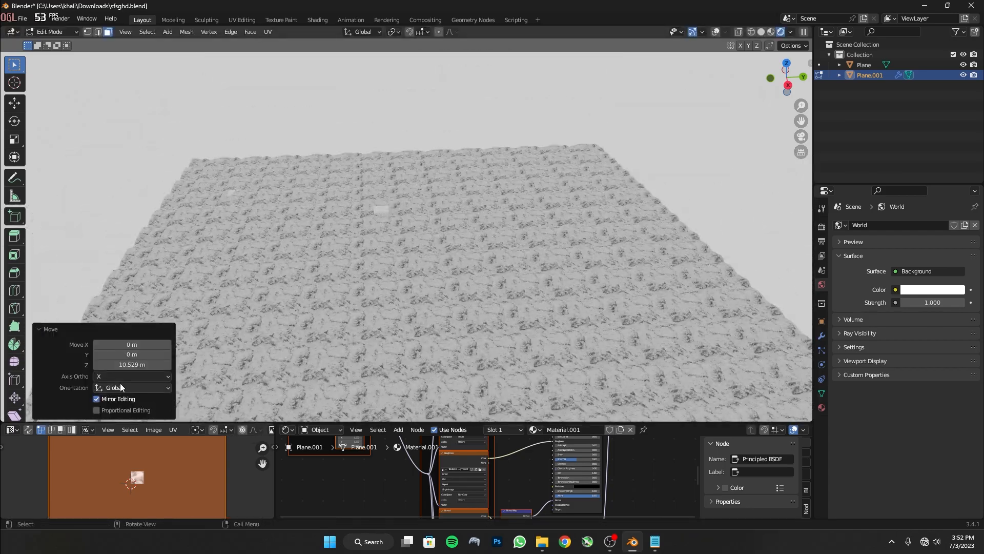
scroll(279, 321, "down", 3)
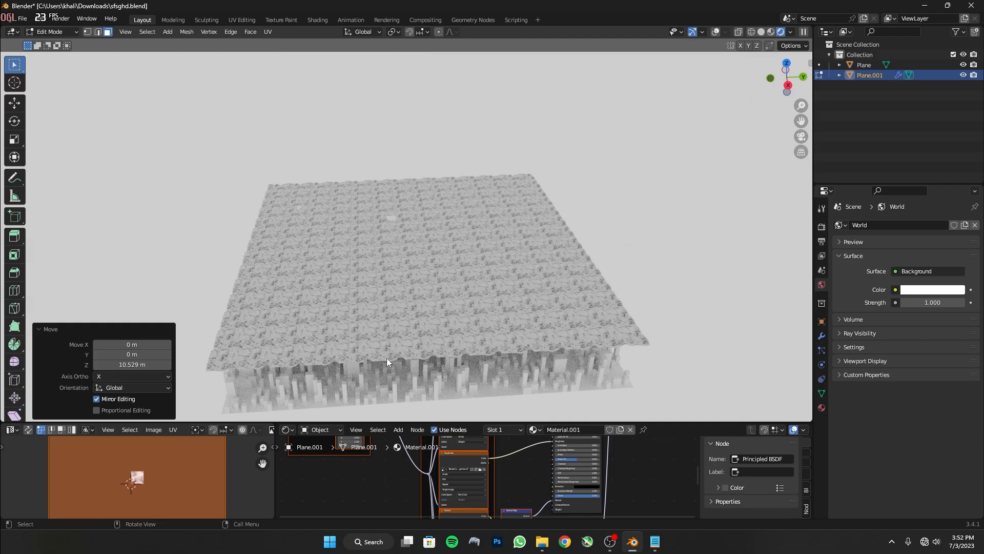
Scale the ground plane's UVs up further for denser texture tiling, and return to Object Mode.
scroll(143, 458, "down", 1)
key("s")
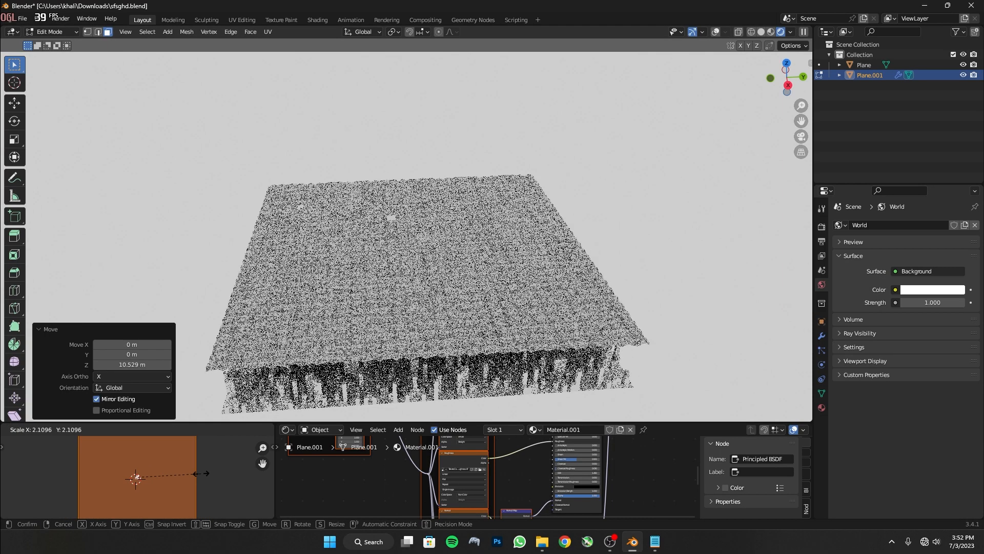
left_click(190, 476)
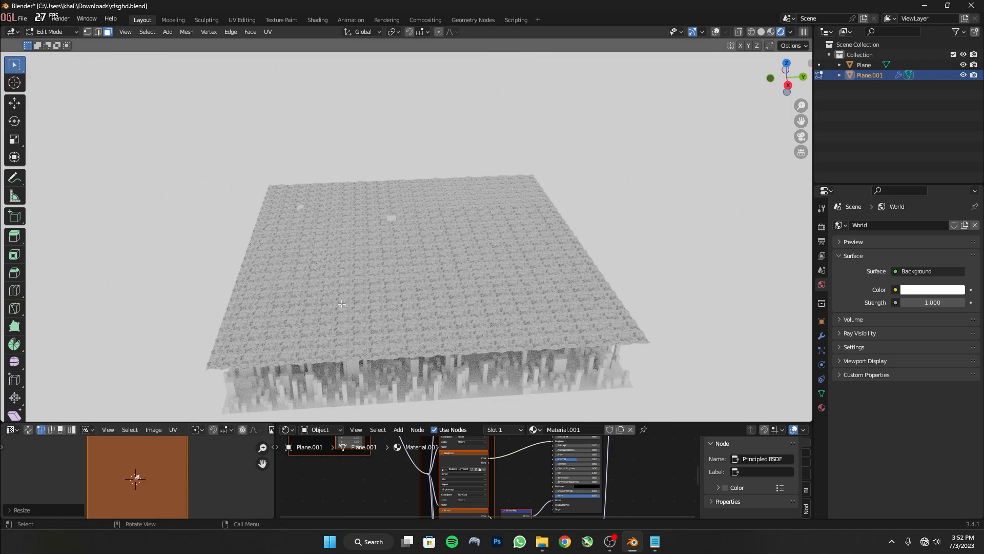
key("Tab")
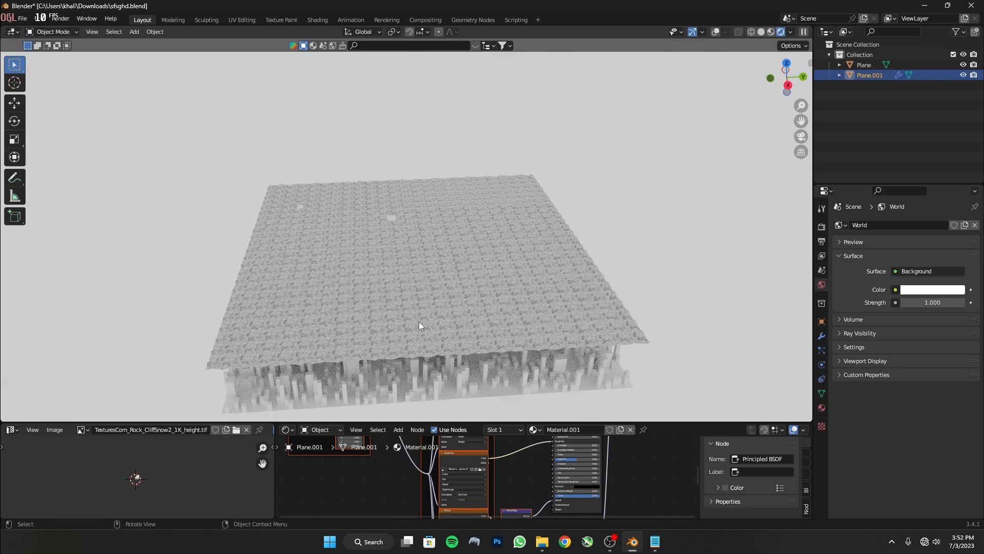
Add a Noise Texture node to the ground material and combine it with the displacement image texture through a Mix node.
scroll(474, 469, "up", 1)
middle_click_drag(473, 468, 347, 486)
key("shift+a")
left_click(321, 409)
type("noise")
key("Return")
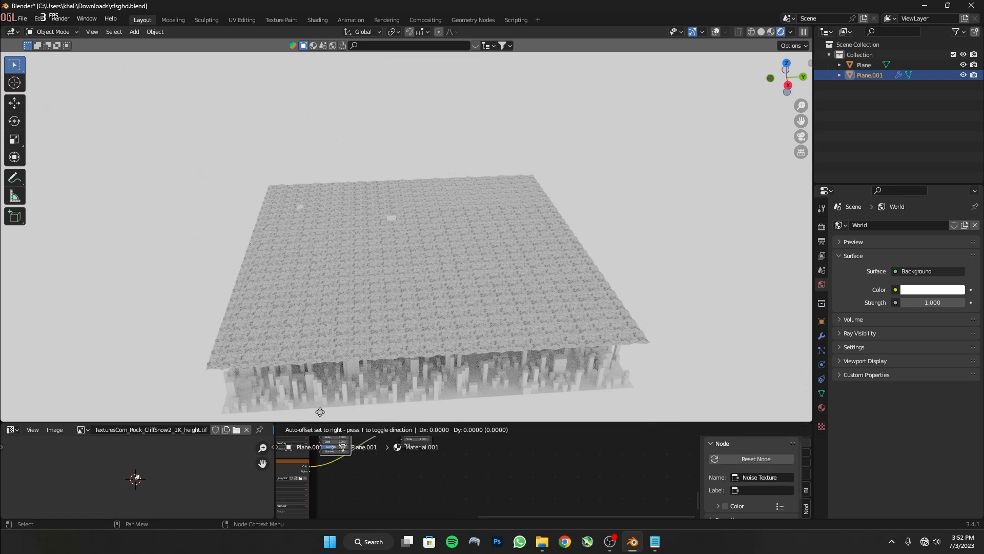
left_click(359, 487)
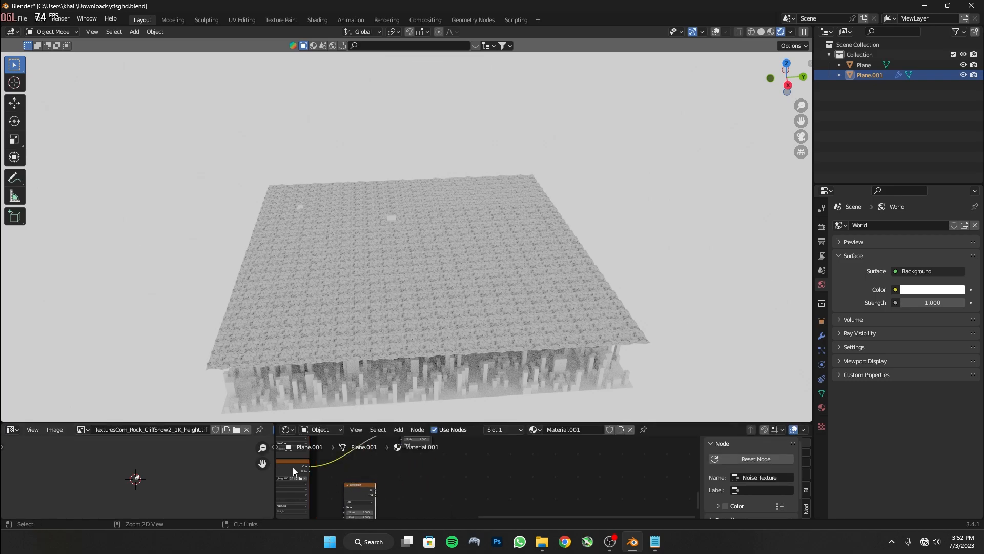
right_click_drag(293, 468, 346, 494, "ctrl+shift")
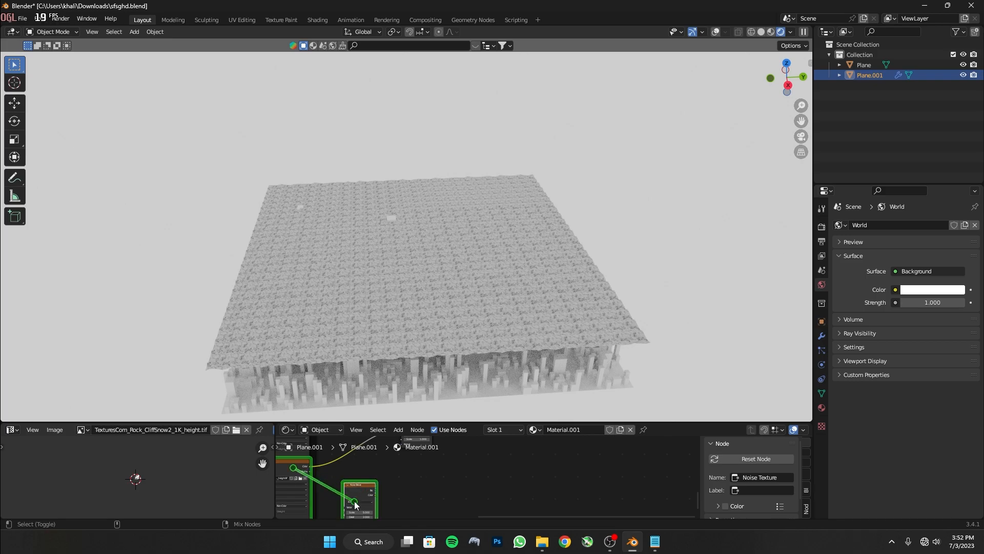
right_click_drag(358, 497, 358, 498, "ctrl+shift")
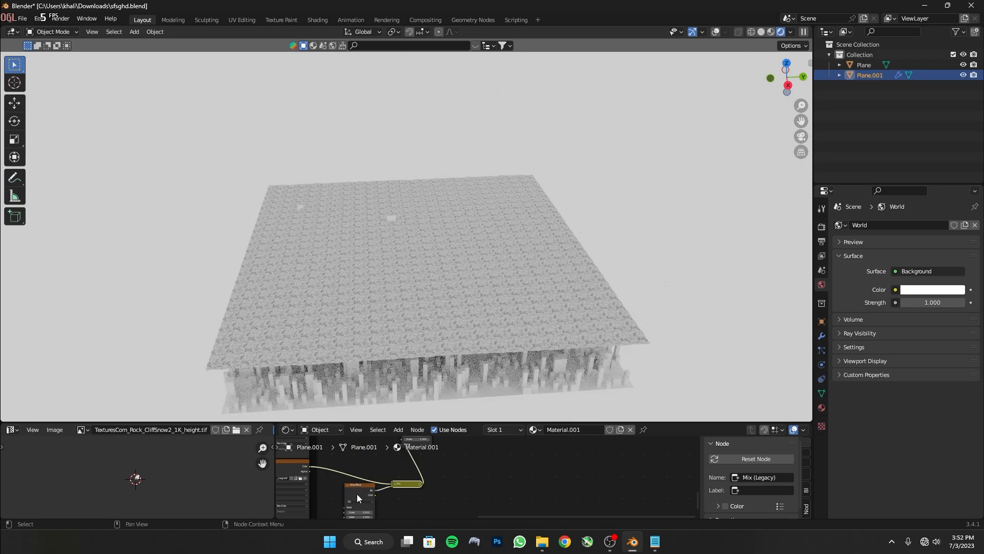
Set the ground material's Noise Texture to Scale 30 and Detail 15, and raise the Mix node's factor to 1.000.
left_click(395, 484)
middle_click_drag(360, 480, 376, 445)
scroll(416, 462, "up", 6)
middle_click_drag(302, 456, 418, 486)
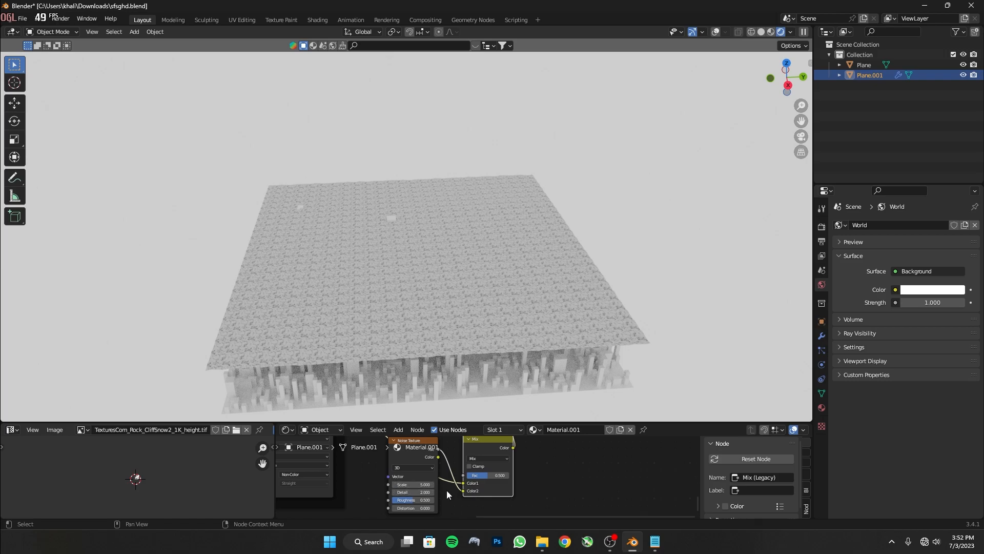
key("Return")
left_click_drag(413, 490, 440, 491)
middle_click_drag(483, 488, 465, 498)
left_click_drag(470, 486, 491, 486)
Raise the Displacement node's Scale to about 4.7 for stronger relief on the ground plane.
middle_click_drag(482, 469, 442, 505)
scroll(358, 294, "up", 3)
scroll(413, 495, "down", 3)
mouse_move(367, 298)
middle_mouse_down()
mouse_move(343, 307)
mouse_move(370, 330)
middle_mouse_up()
scroll(400, 507, "down", 2)
middle_click_drag(400, 510, 390, 467)
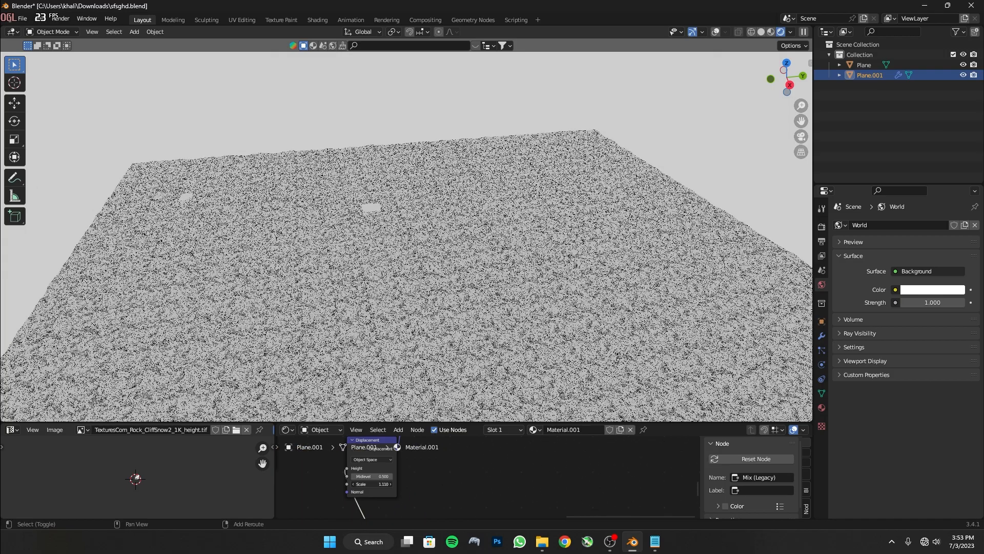
left_click_drag(372, 484, 563, 484)
middle_click_drag(358, 329, 360, 308)
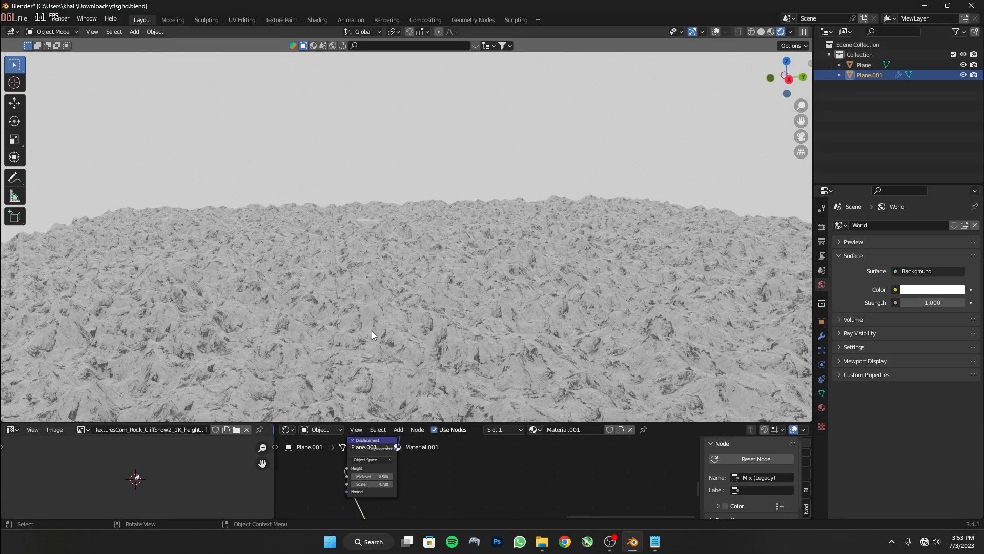
scroll(395, 494, "down", 2)
Apply the ground plane's scale, and test the Mix node's factor, leaving it at 1.000.
key("ctrl+a")
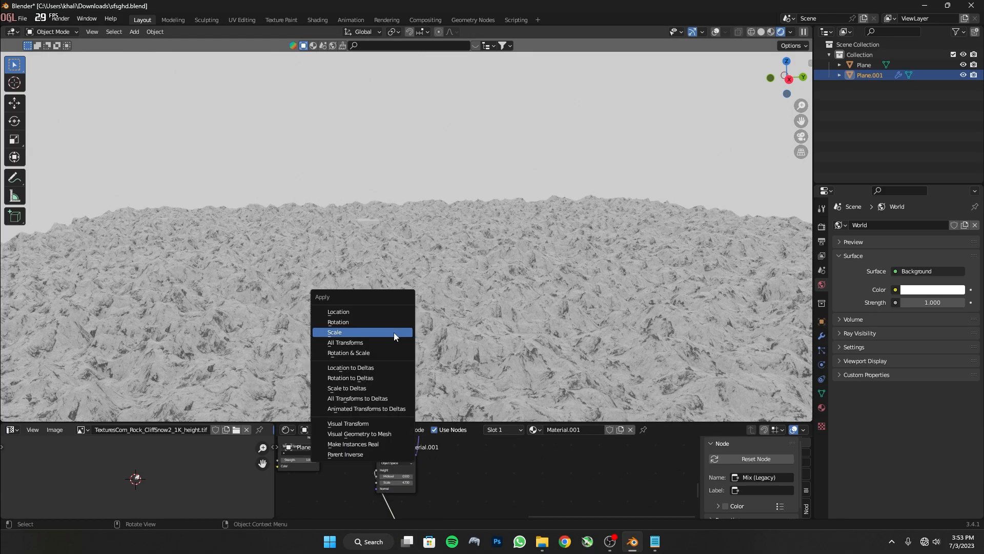
left_click(366, 332)
scroll(405, 503, "up", 3)
middle_click_drag(490, 447, 261, 381)
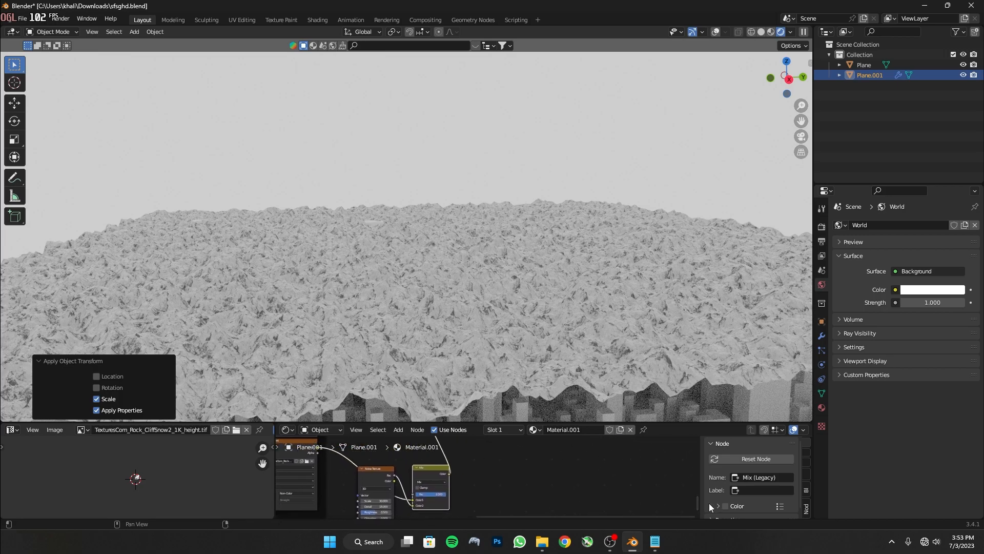
middle_click_drag(401, 491, 447, 477)
scroll(391, 495, "up", 4)
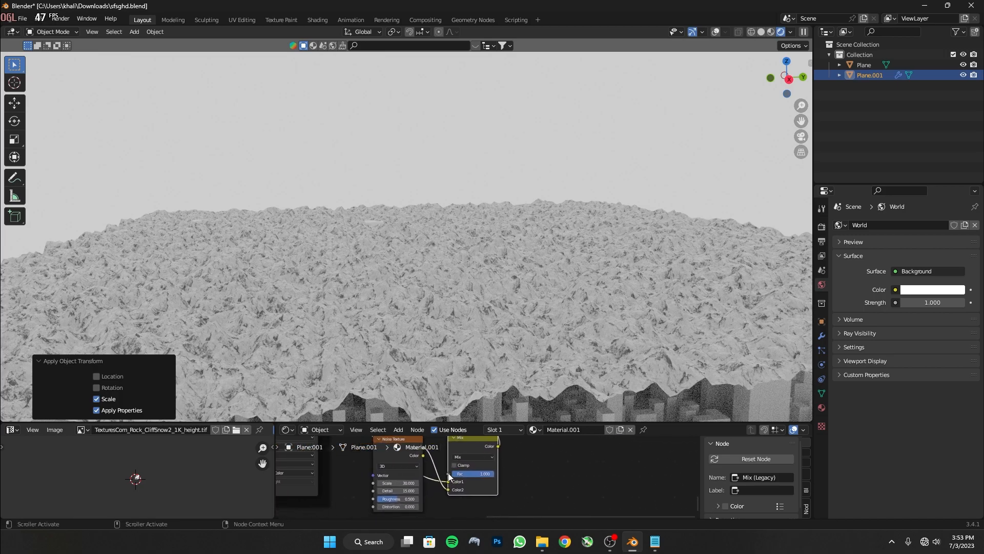
left_click_drag(470, 475, 495, 473)
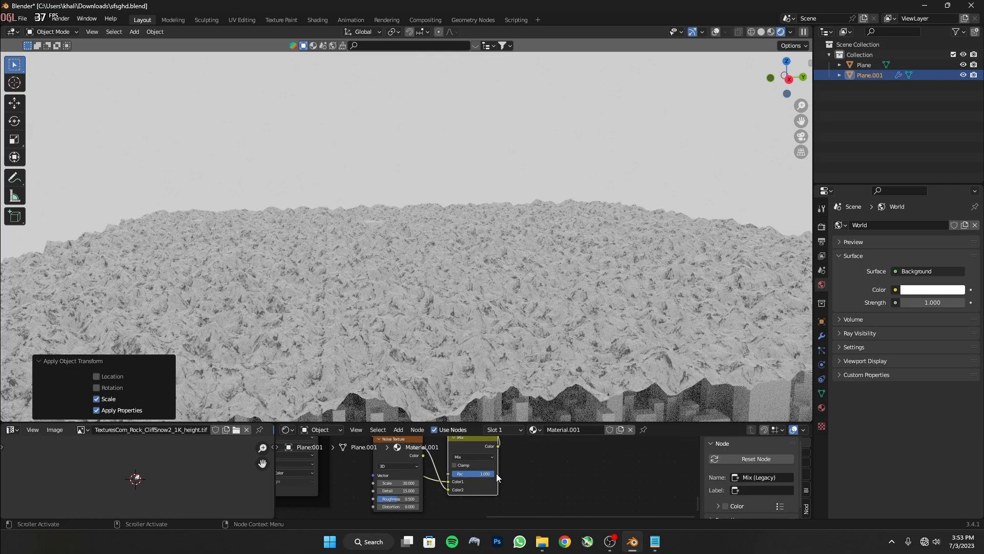
scroll(399, 279, "down", 3)
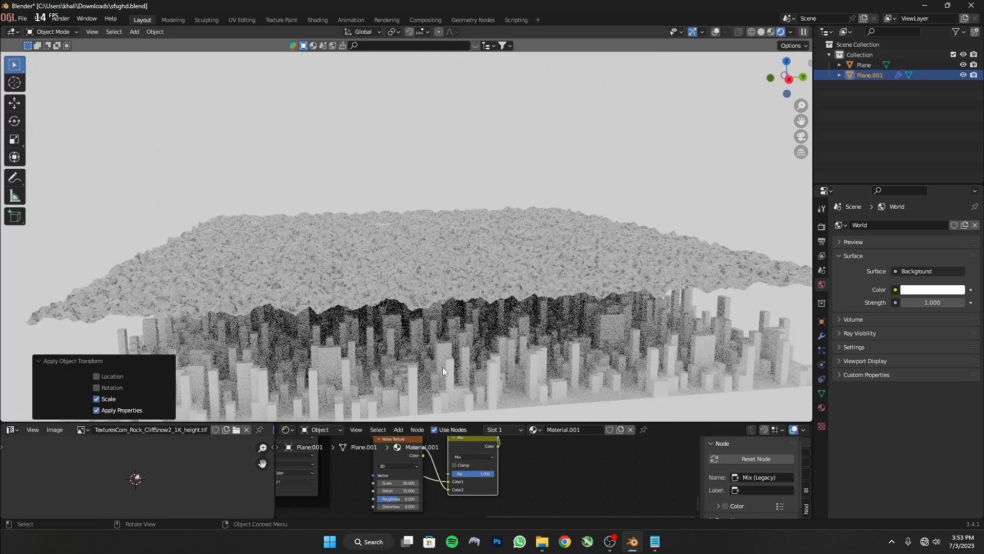
Enlarge the 3D viewport and move the ground plane down along Z by about 10.399 m, to the base of the buildings.
middle_click_drag(495, 479, 502, 500)
left_click_drag(512, 422, 512, 498)
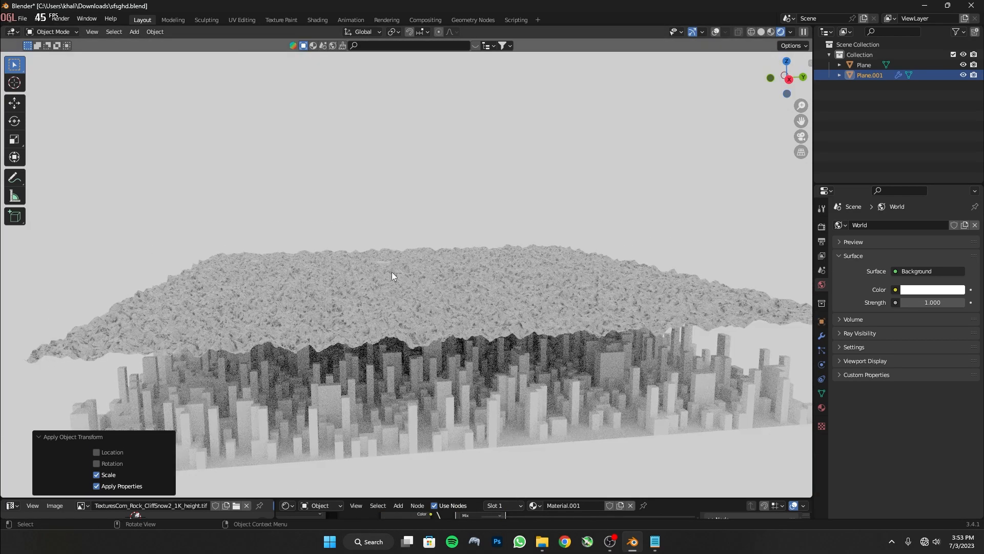
key("g")
key("z")
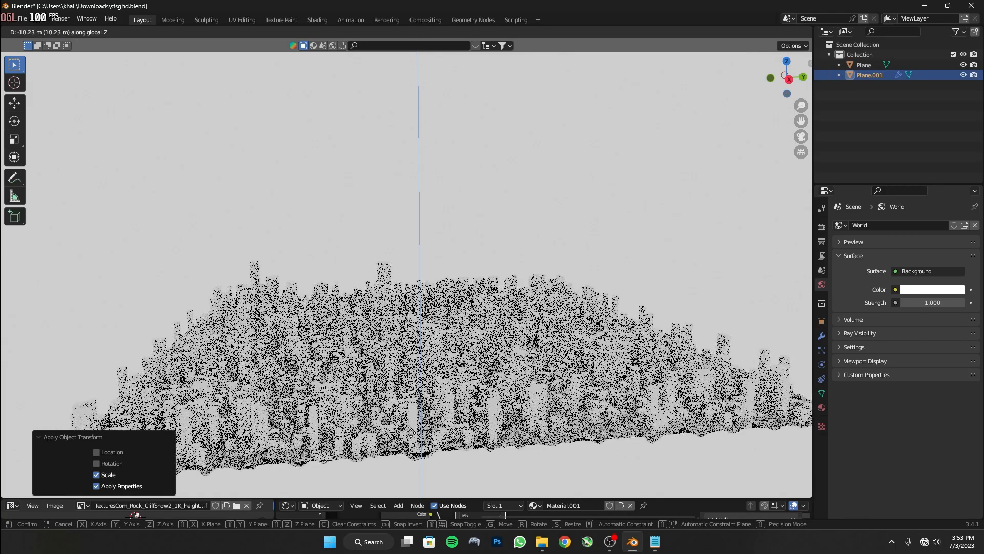
left_click(414, 441)
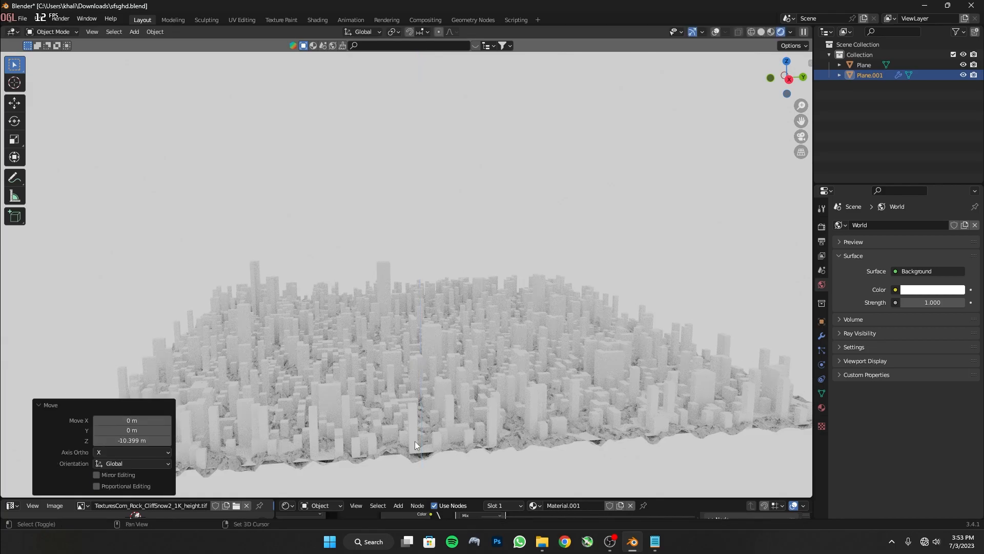
Lower the ground plane along Z by a further 0.42 m or so and save the file.
key("g")
key("z")
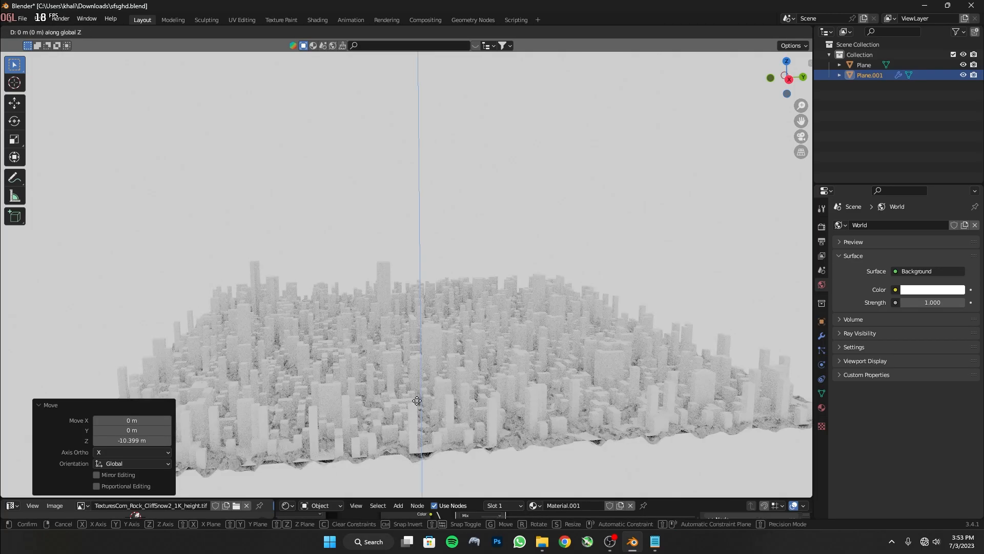
left_click(419, 426)
middle_click_drag(419, 426, 440, 444)
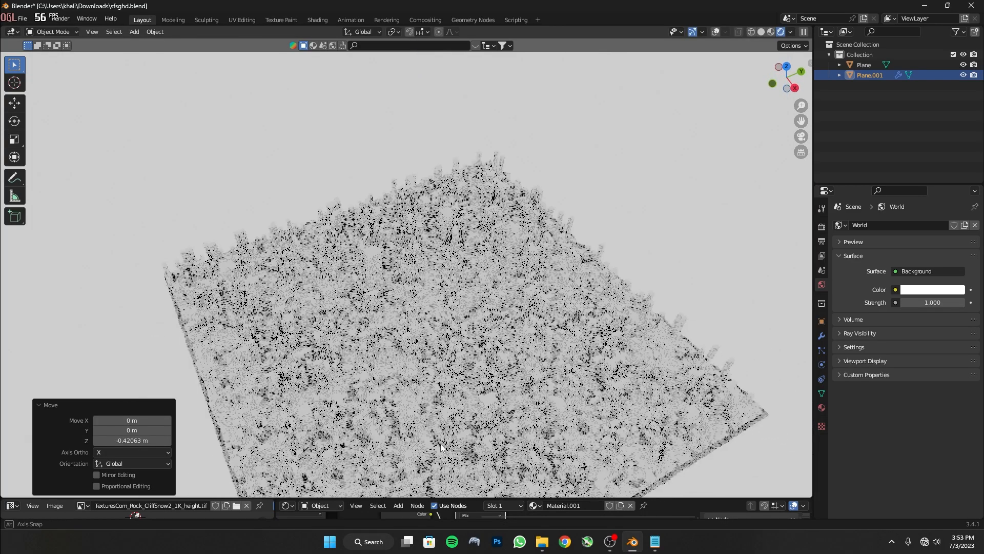
scroll(389, 357, "up", 4)
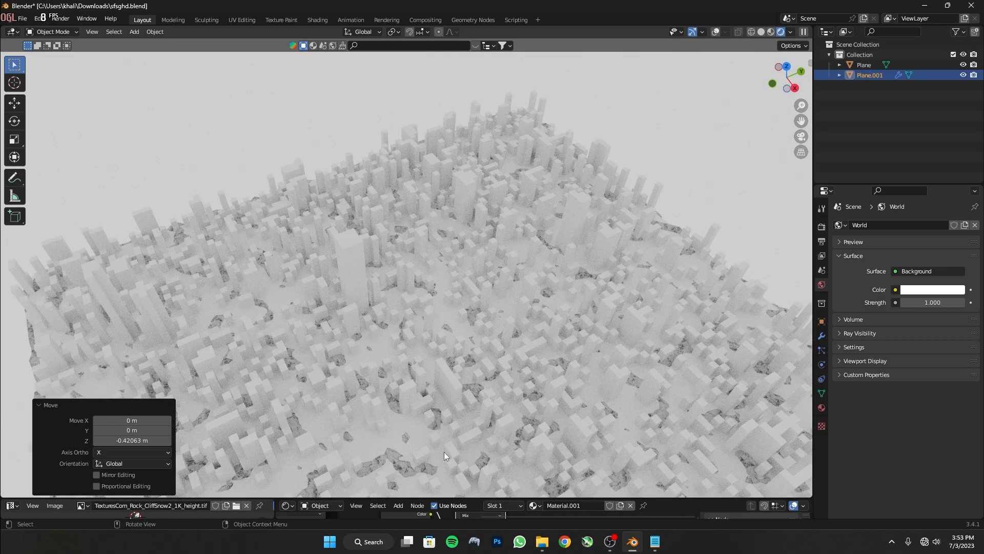
scroll(405, 436, "down", 3)
middle_click_drag(405, 436, 410, 405)
key("ctrl+s")
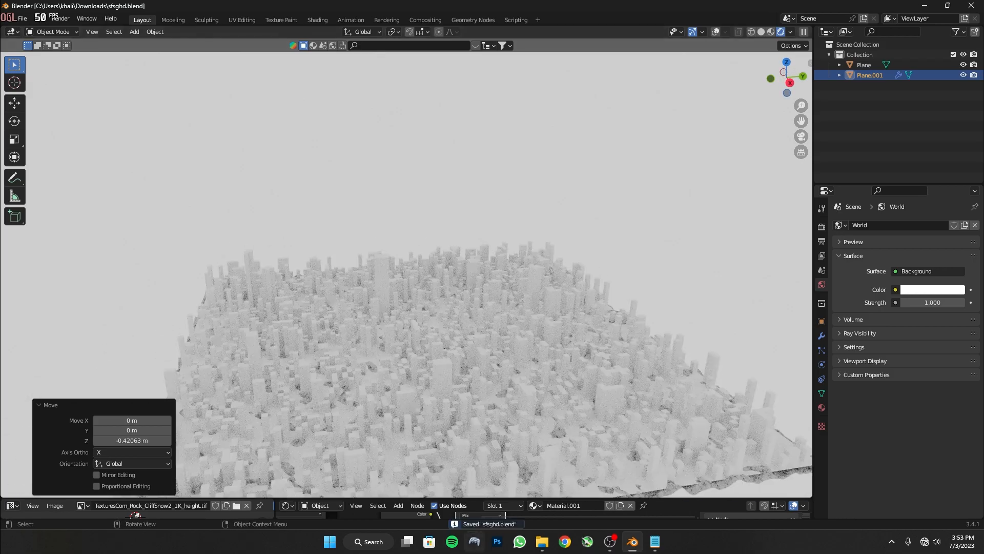
Select the buildings object, enlarge the node editor and create a new material for it.
left_click_drag(474, 498, 475, 505)
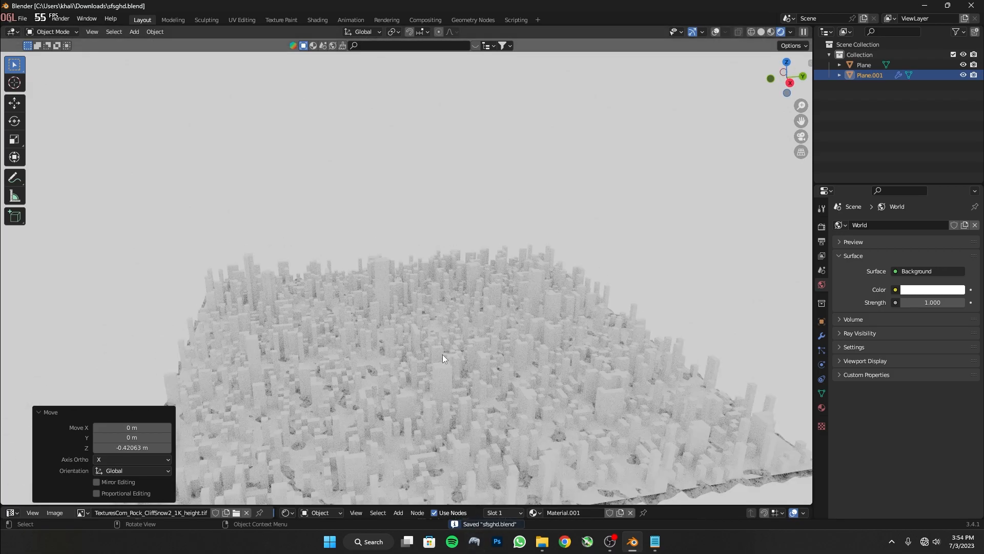
left_click(440, 371)
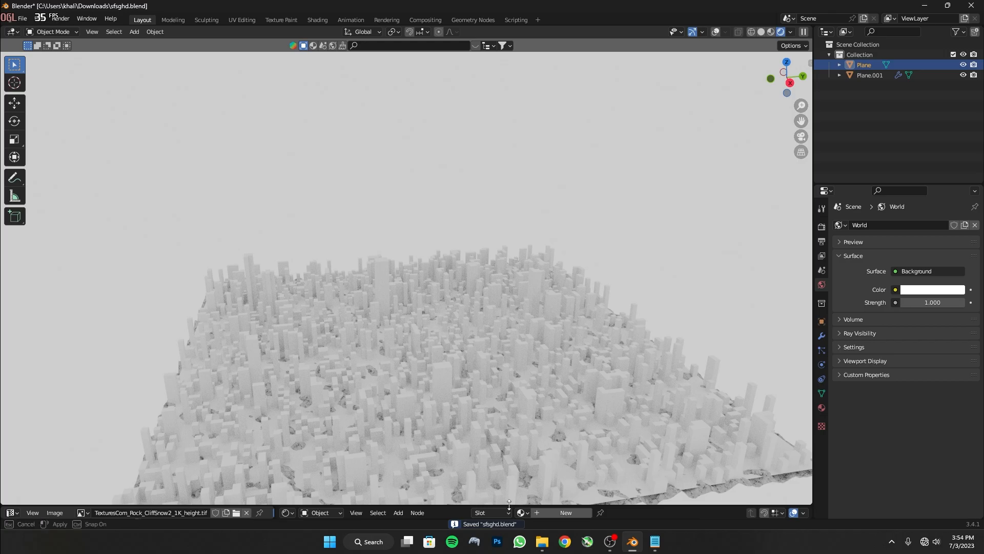
left_click_drag(509, 508, 533, 384)
left_click(534, 391)
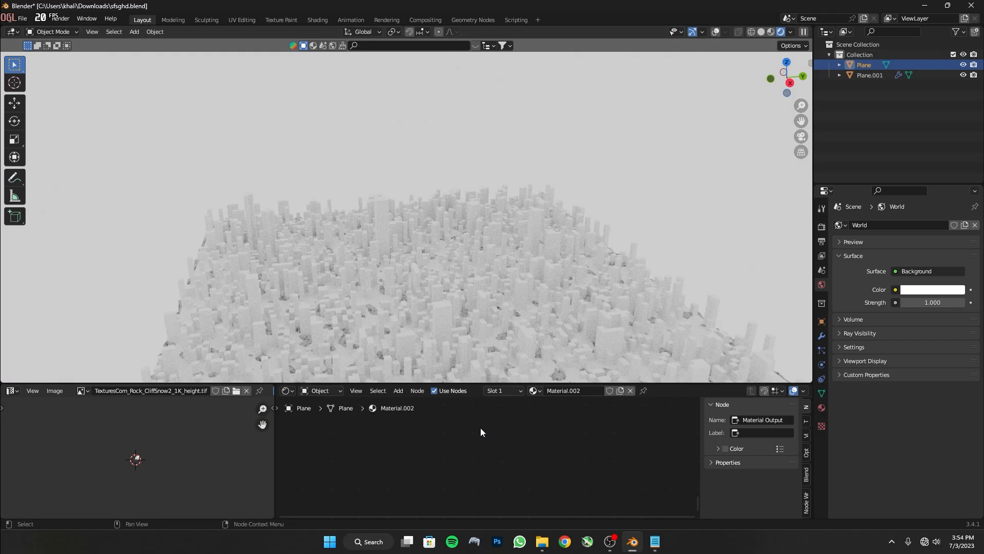
Darken the buildings material's base color to a purplish grey.
key("Home")
scroll(484, 436, "up", 6)
middle_click_drag(484, 439, 443, 496)
scroll(502, 513, "up", 1)
left_click(440, 466)
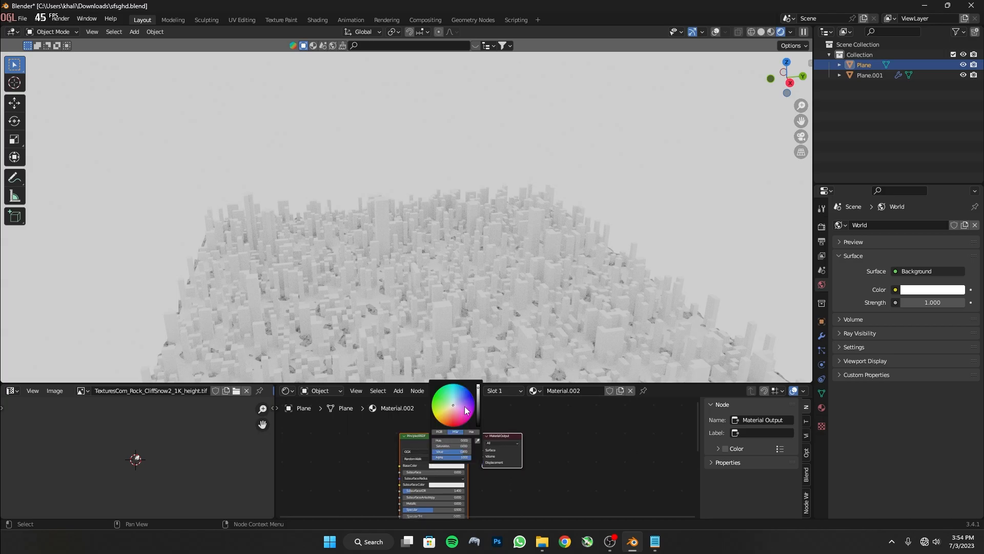
mouse_move(478, 413)
left_mouse_down()
mouse_move(478, 422)
mouse_move(478, 412)
mouse_move(445, 416)
mouse_move(451, 407)
left_mouse_up()
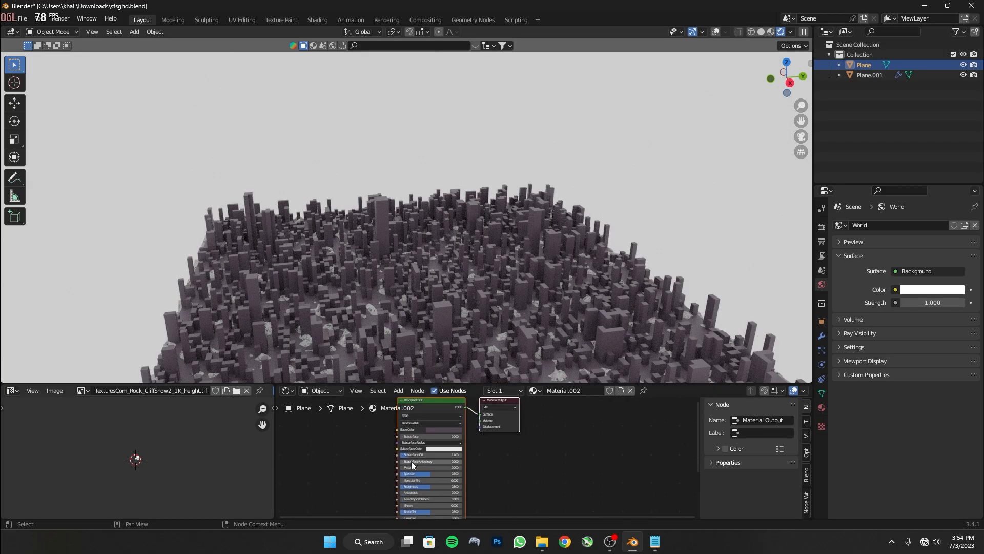
Change the buildings' base color to a neutral dark grey, with Metallic at about 0.732 and Roughness at about 0.286.
left_click_drag(410, 467, 436, 467)
left_click(442, 429)
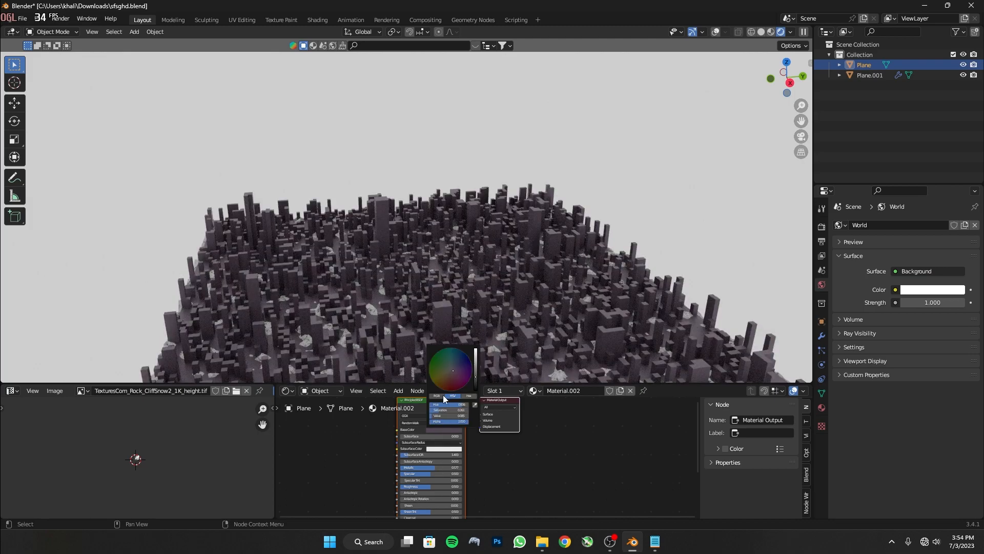
left_click(451, 368)
scroll(425, 468, "up", 1)
left_click_drag(425, 466, 417, 443)
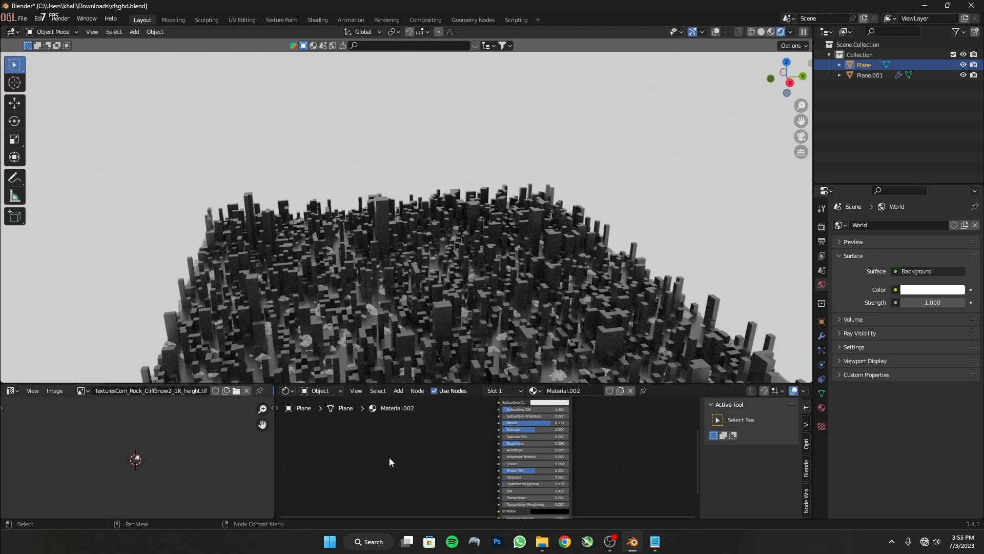
Add a ColorRamp node in front of the buildings material's Principled BSDF.
key("shift+a")
left_click(412, 409)
type("c")
key("Down")
key("Return")
left_click(412, 408)
Add a Noise Texture node and connect its Color through the ColorRamp into the Principled BSDF's Roughness.
key("shift+a")
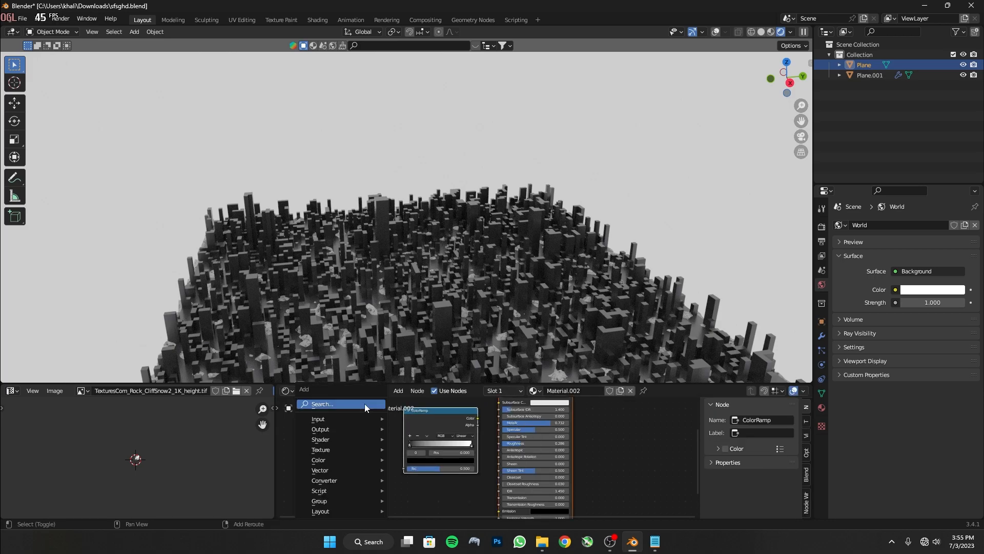
left_click(364, 404)
type("noi")
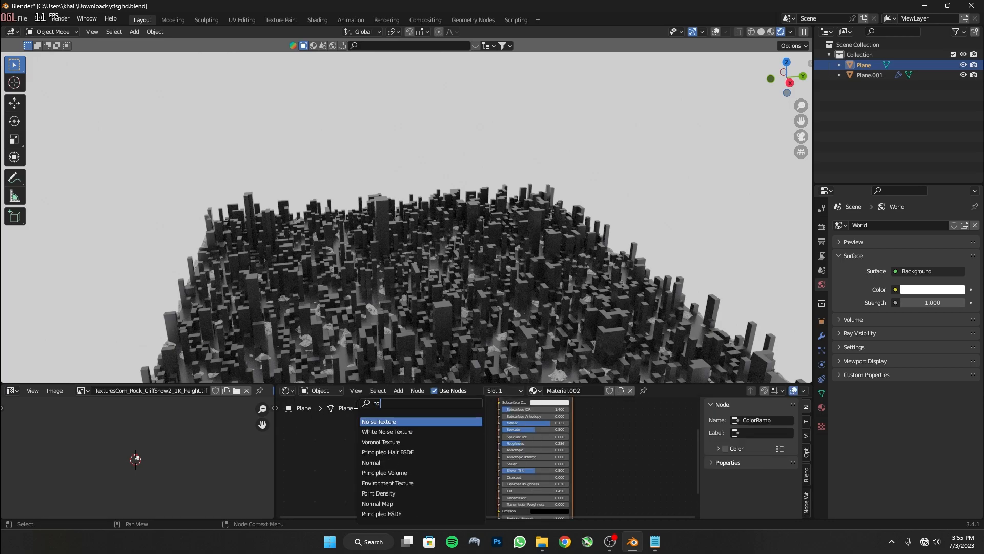
key("Return")
left_click(339, 426)
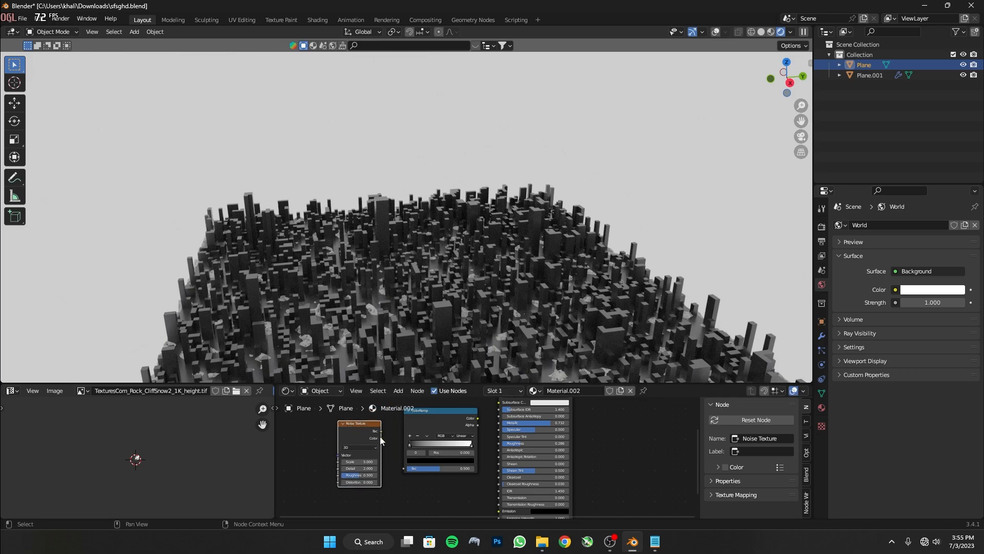
left_click_drag(405, 468, 405, 468)
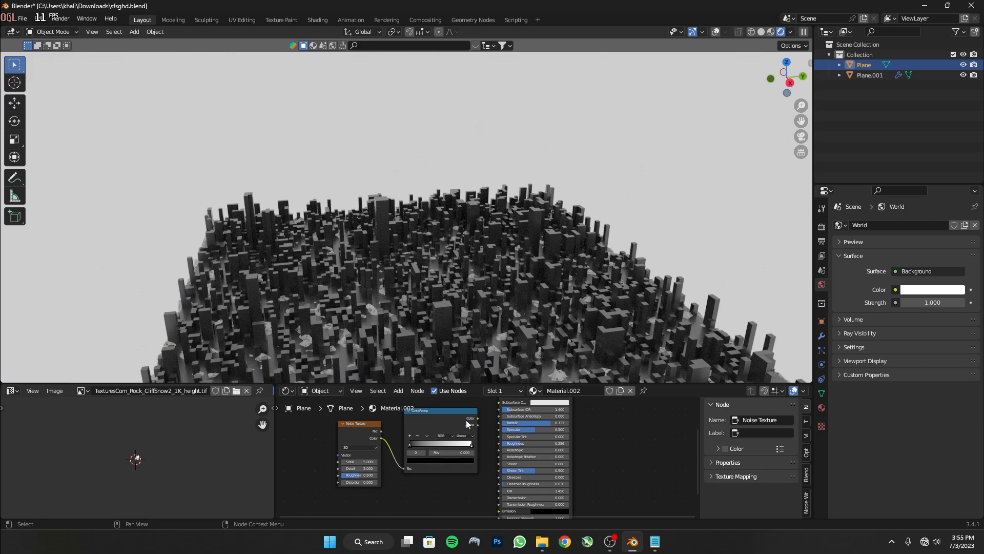
left_click_drag(478, 419, 498, 442)
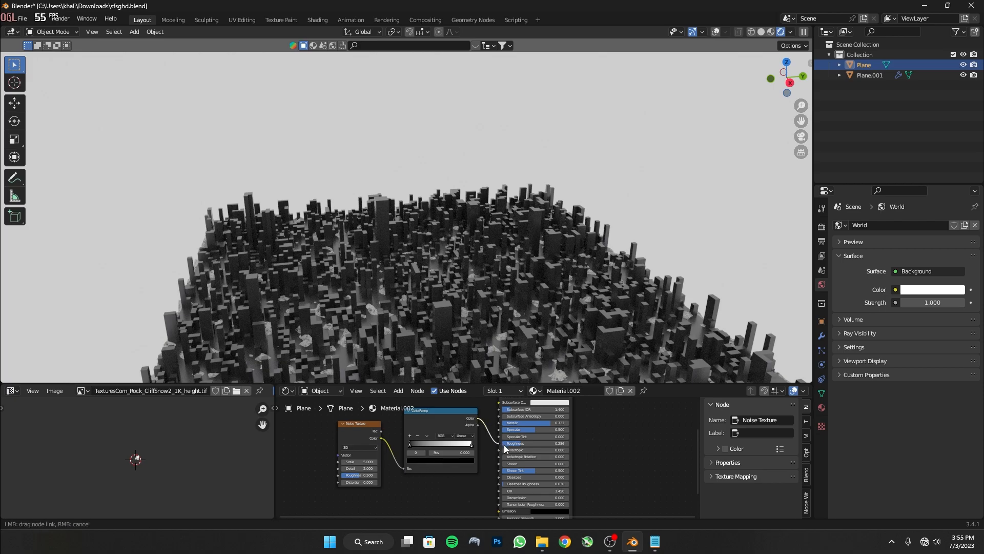
Set the buildings' noise Scale to 20, move the ColorRamp's black stop to 0.541 and inspect the surfaces up close.
scroll(418, 446, "up", 1)
middle_click_drag(418, 445, 432, 478)
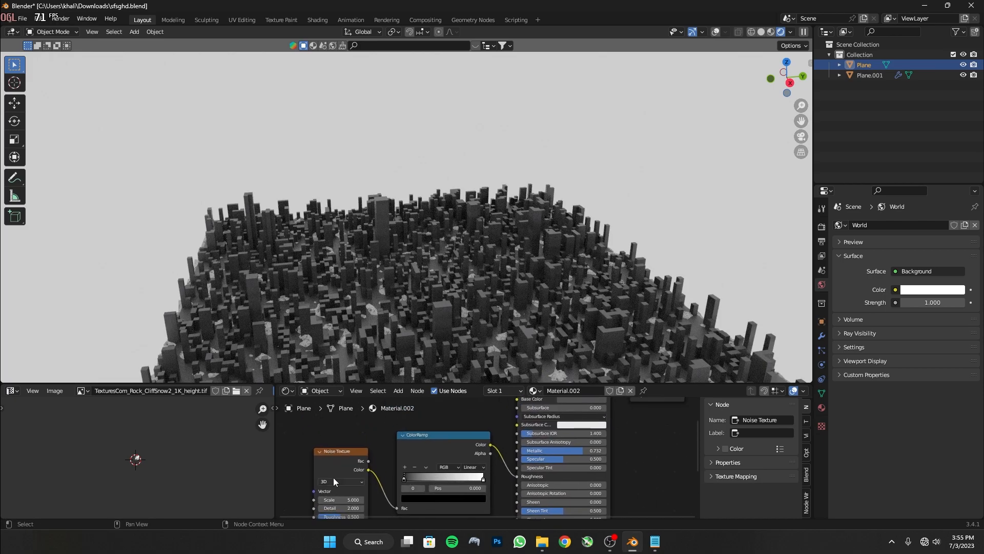
middle_click_drag(334, 478, 346, 463)
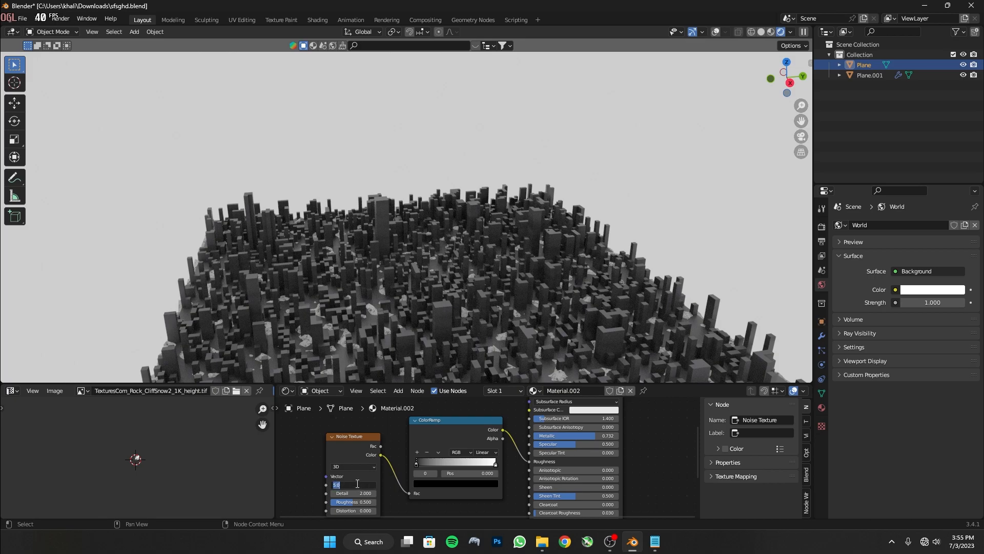
key("Return")
left_click_drag(415, 463, 460, 485)
scroll(416, 336, "down", 5)
middle_click_drag(416, 336, 433, 376)
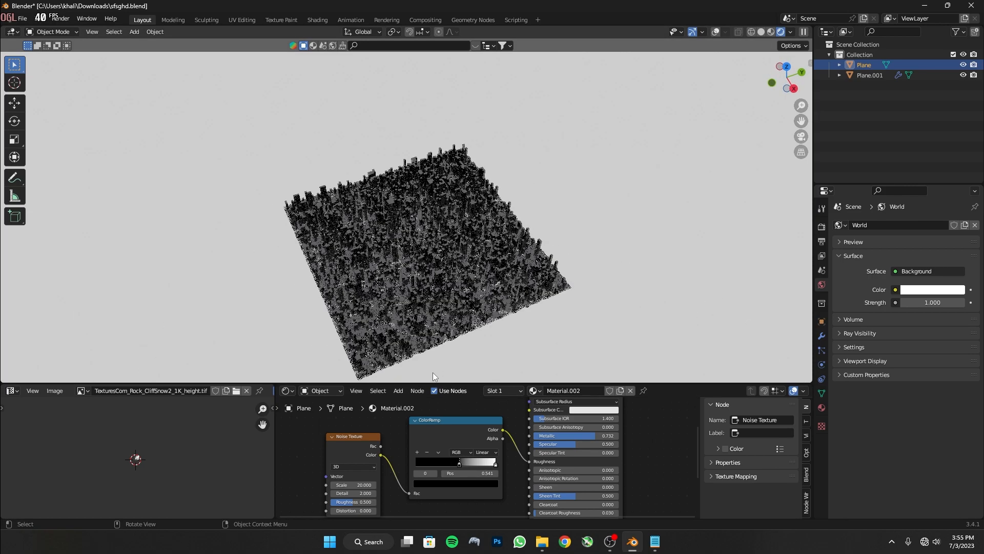
scroll(433, 374, "up", 10)
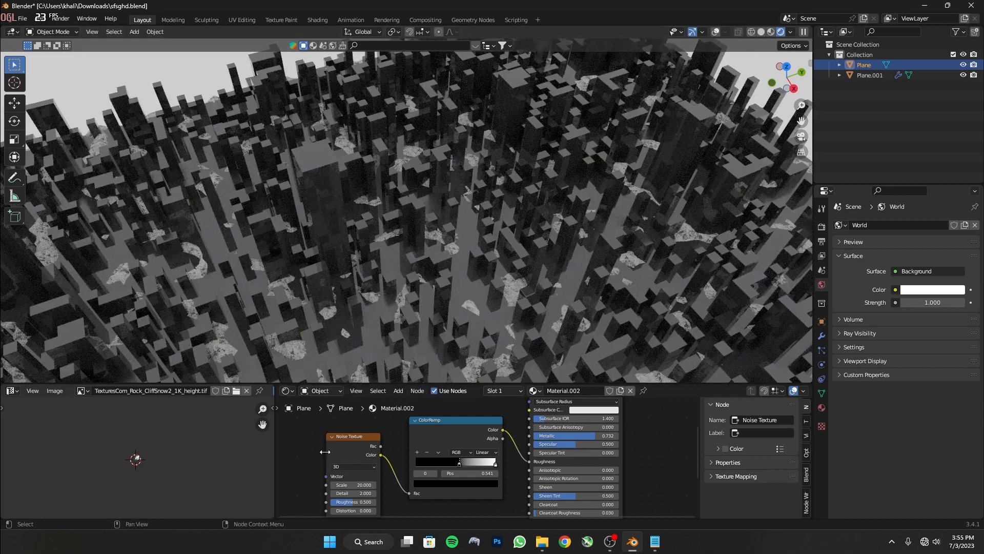
scroll(363, 301, "down", 8)
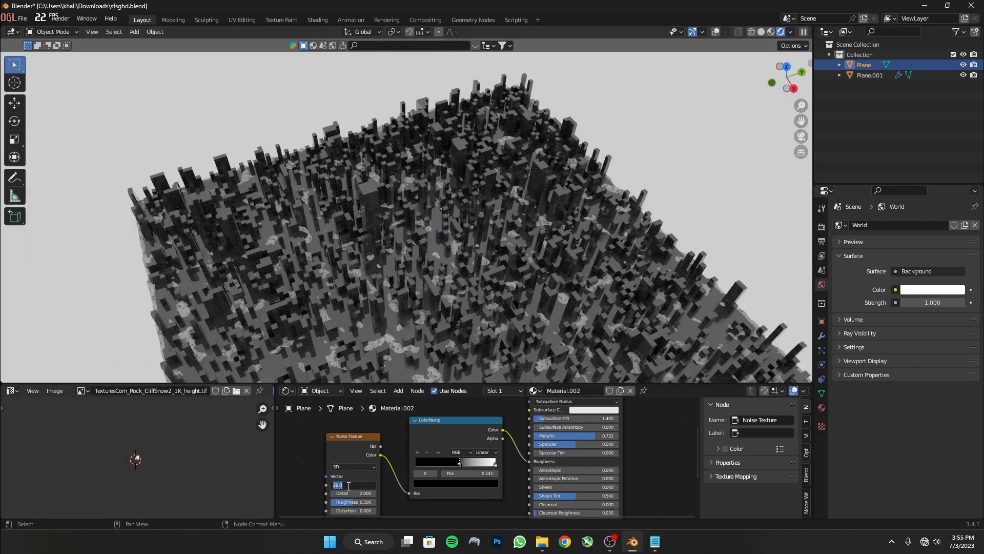
Set the noise Scale to 35 and tighten the ColorRamp, with the white stop at 0.623 and the black stop at 0.500.
left_click(348, 485)
type("35")
key("Return")
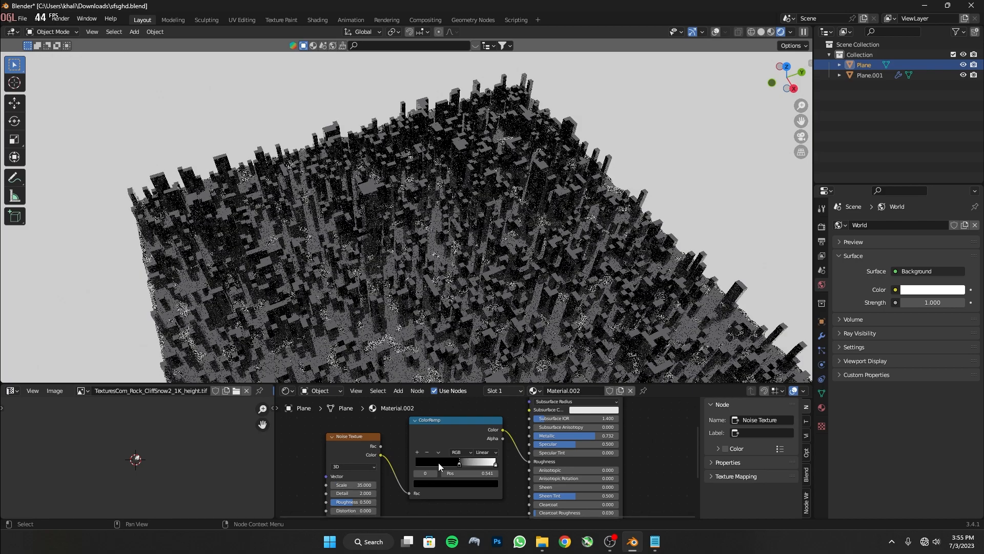
mouse_move(458, 465)
left_mouse_down()
mouse_move(479, 467)
mouse_move(460, 469)
left_mouse_up()
middle_click_drag(376, 334, 375, 328)
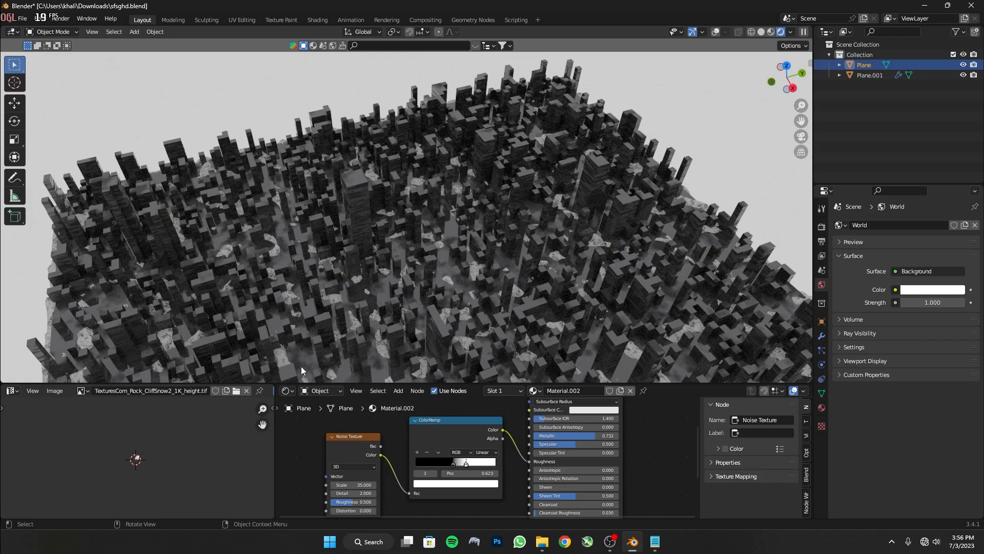
left_click_drag(453, 465, 457, 464)
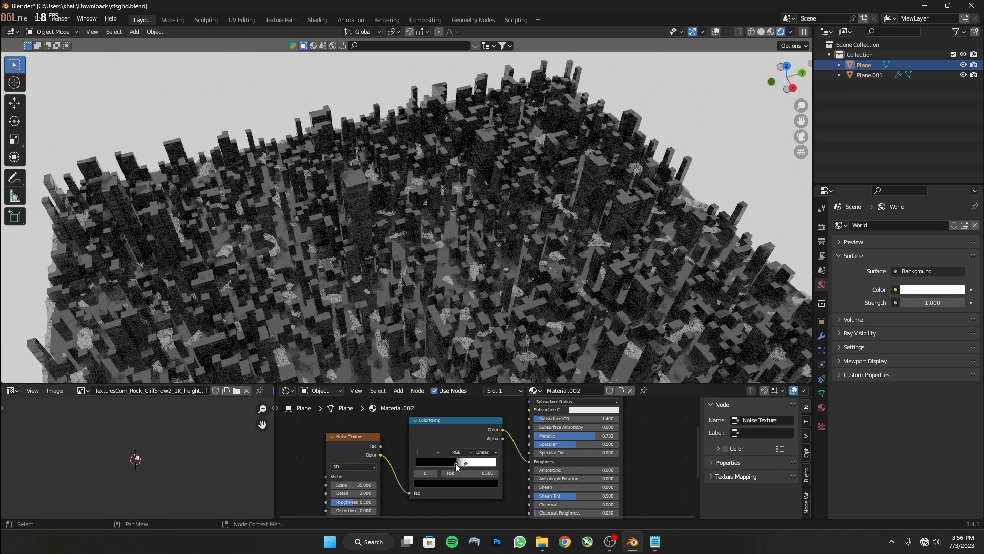
Examine the buildings' noise-varied surfaces from a distance and from street level.
scroll(342, 304, "down", 5)
middle_click_drag(357, 263, 333, 244)
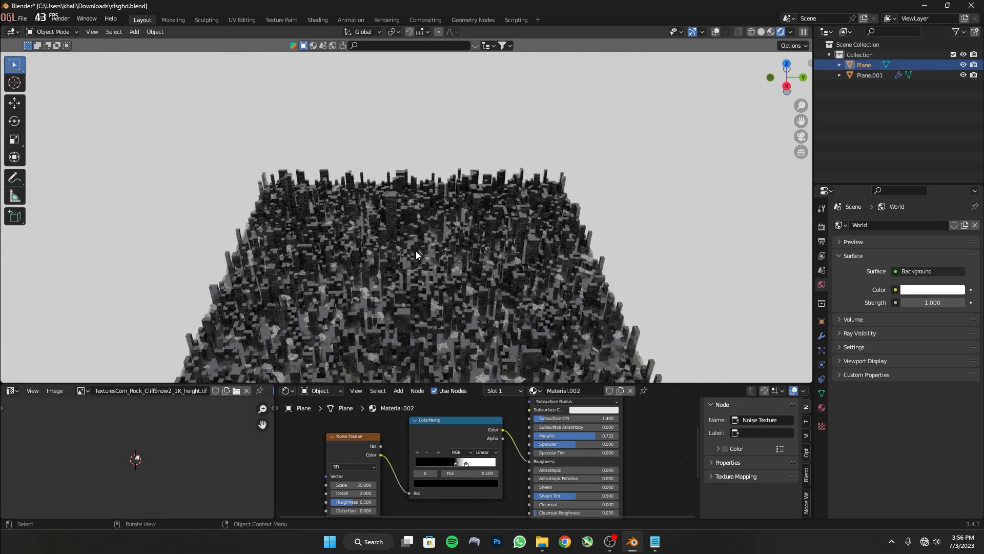
scroll(356, 206, "up", 5)
middle_click_drag(356, 207, 342, 51)
middle_click_drag(333, 255, 337, 209)
scroll(375, 249, "down", 4)
scroll(337, 209, "up", 5)
middle_click_drag(353, 156, 616, 69)
In the buildings mesh's Edit Mode, enable overlays and X-ray and box-select the whole tall tower.
key("Tab")
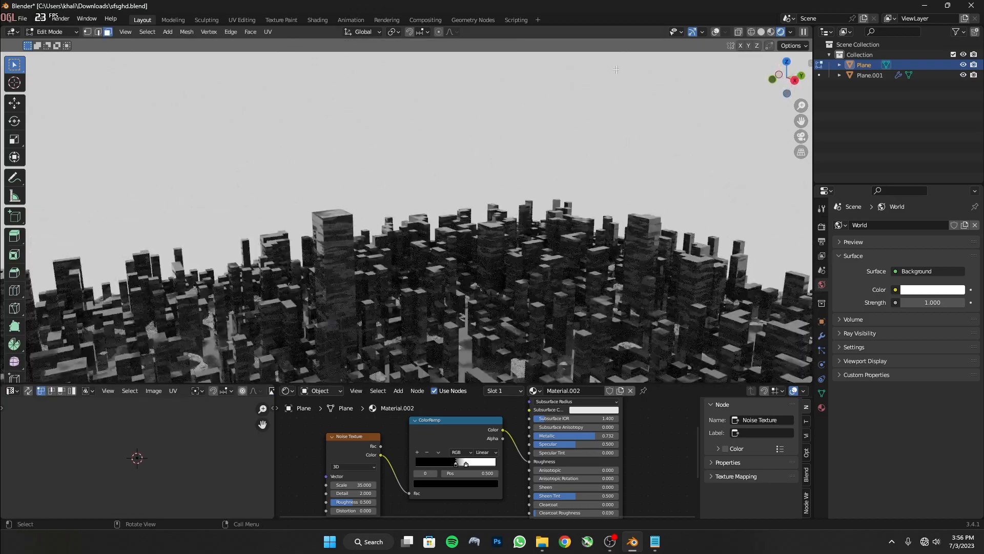
left_click(716, 32)
left_click(739, 32)
middle_click_drag(369, 271, 263, 161)
left_click_drag(274, 188, 369, 264)
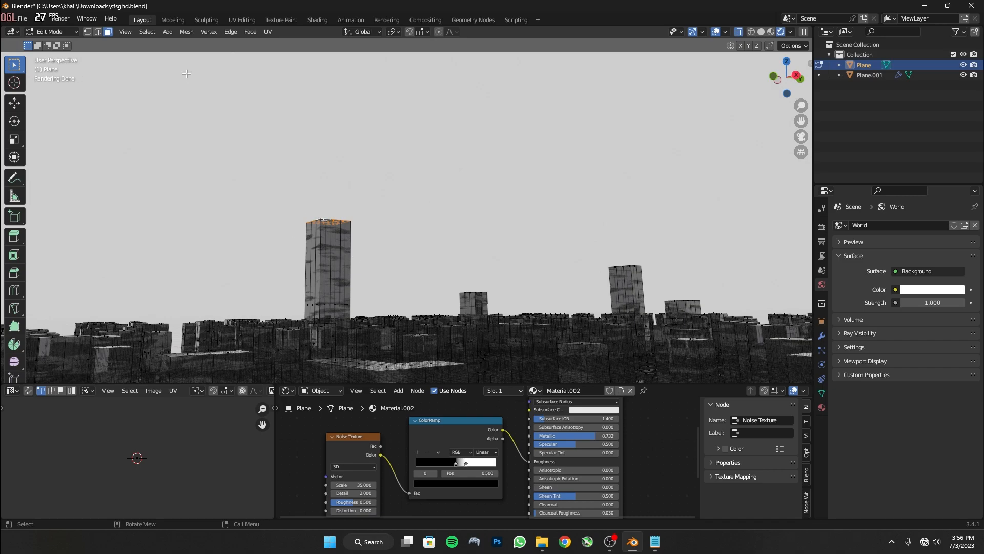
left_click_drag(242, 200, 385, 309)
Add a second material slot with a new material and assign it to the selected tower.
scroll(445, 448, "down", 3)
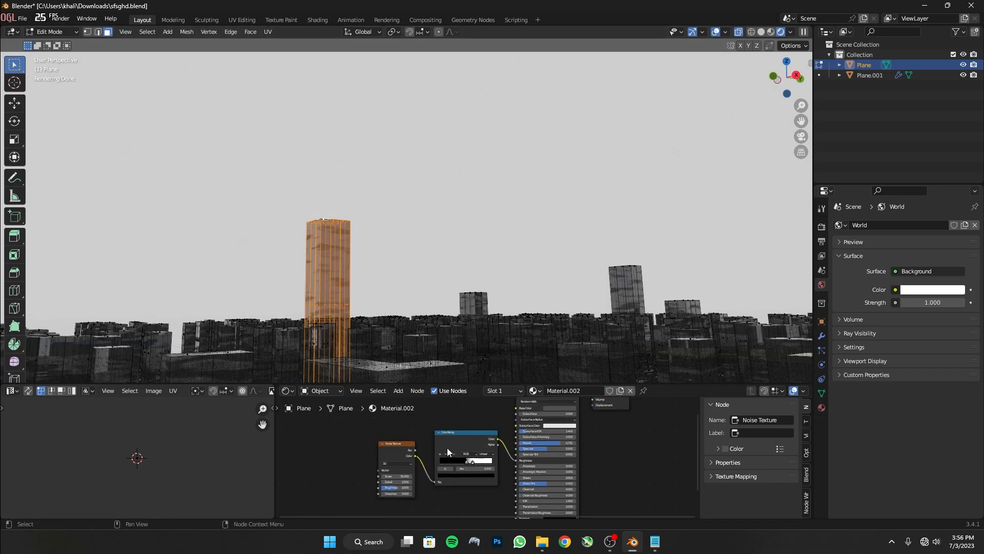
scroll(495, 443, "down", 1)
middle_click_drag(454, 447, 281, 516)
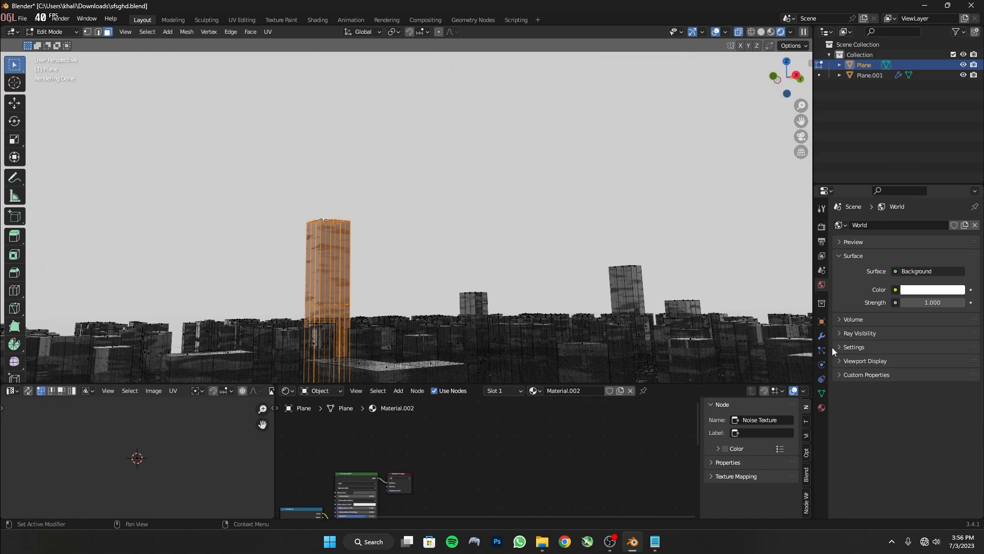
left_click(822, 408)
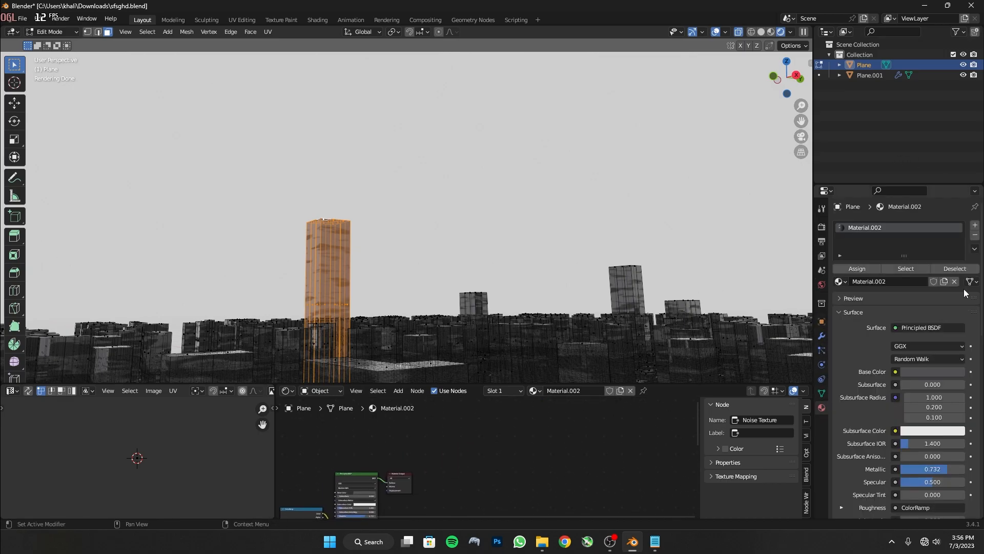
left_click(974, 226)
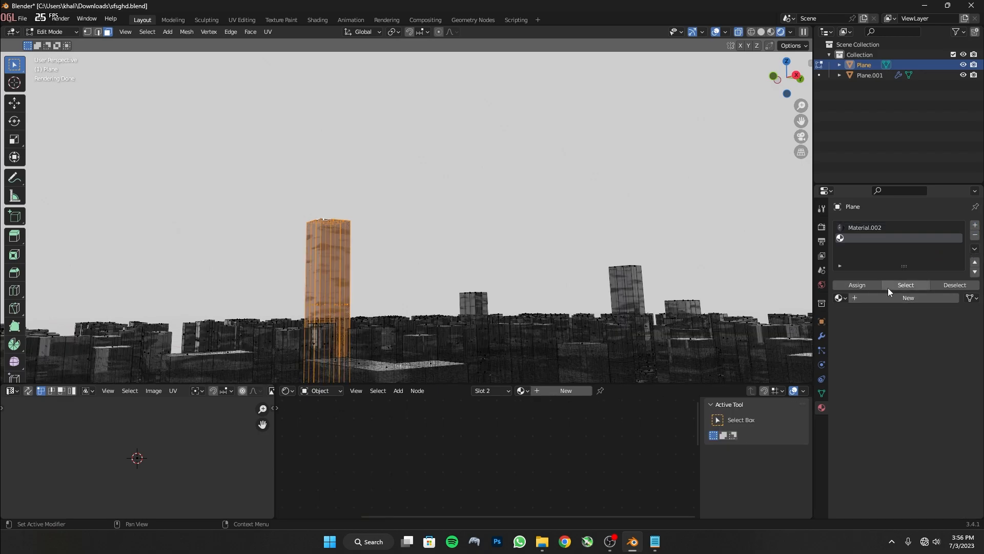
left_click(867, 297)
Set the tower material's Roughness to 0 and Metallic to 0.717.
scroll(917, 389, "down", 3)
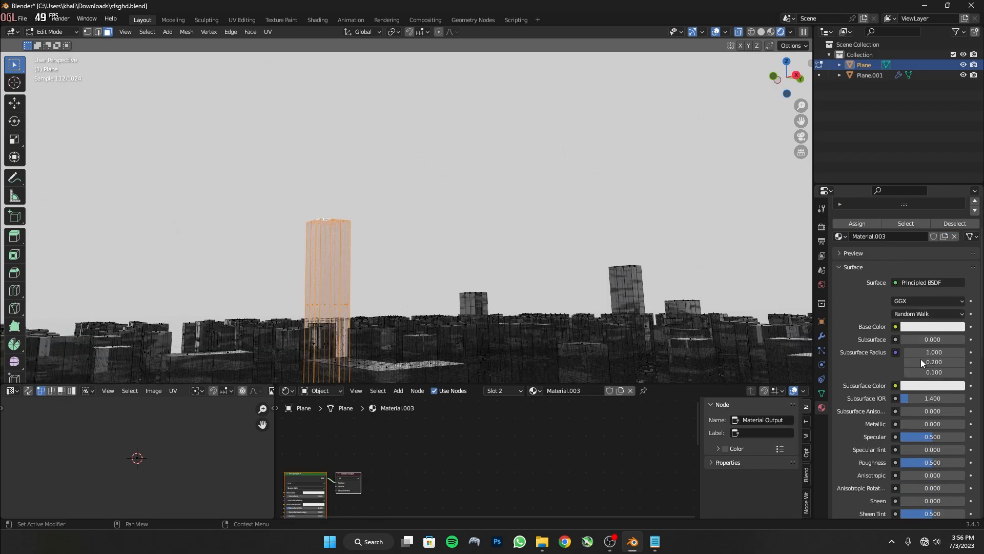
left_click_drag(915, 461, 900, 465)
left_click_drag(904, 424, 947, 424)
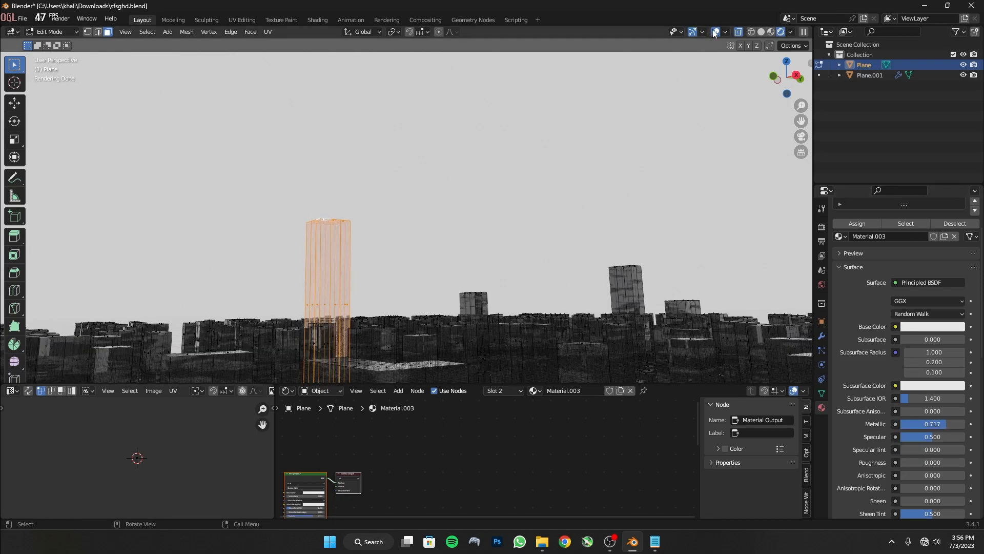
Return to Object Mode and turn off the viewport overlays.
key("Tab")
middle_click_drag(451, 204, 473, 219)
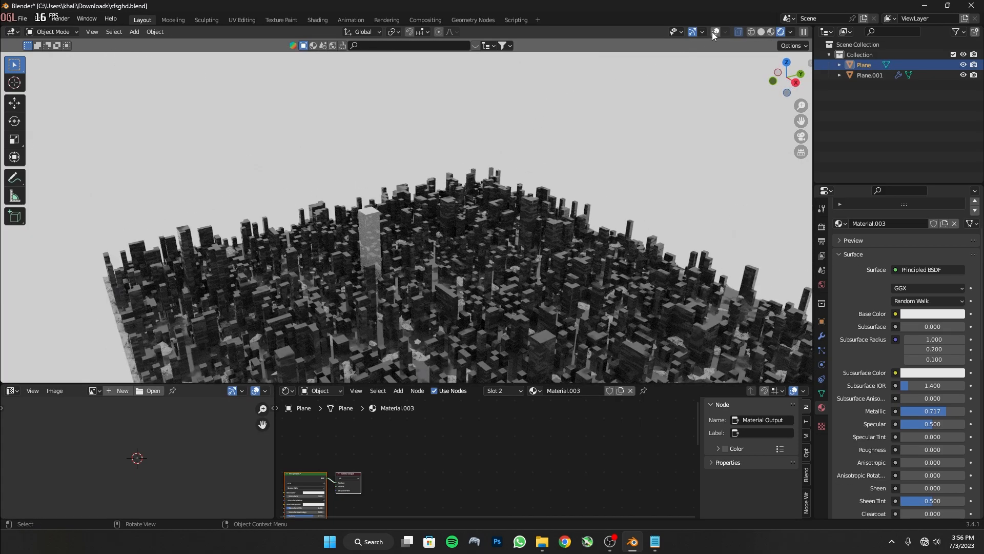
left_click(742, 34)
scroll(667, 257, "down", 1)
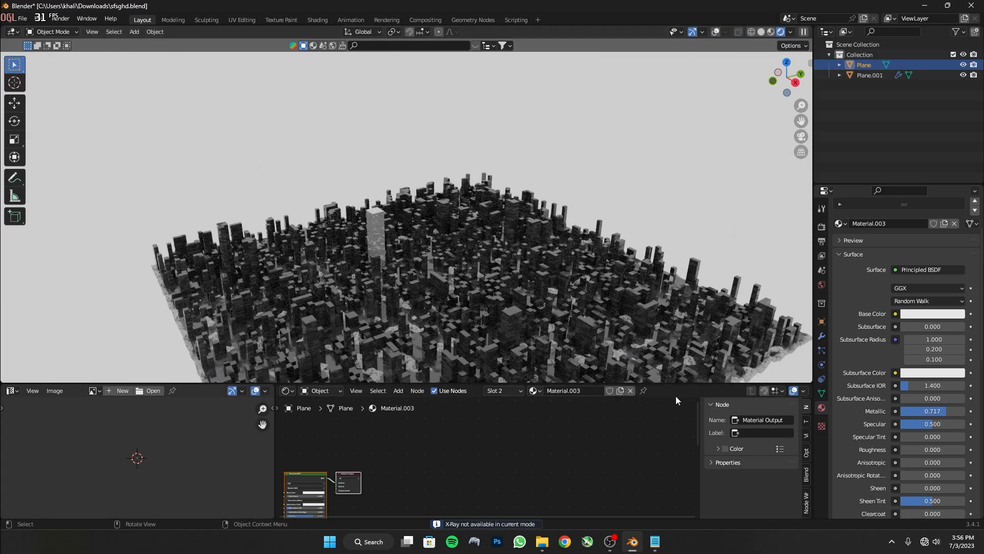
Set the tower material's Roughness to 0.087, Metallic to 1.000 and darken its Base Color to a Value of about 0.429.
left_click_drag(909, 449, 918, 449)
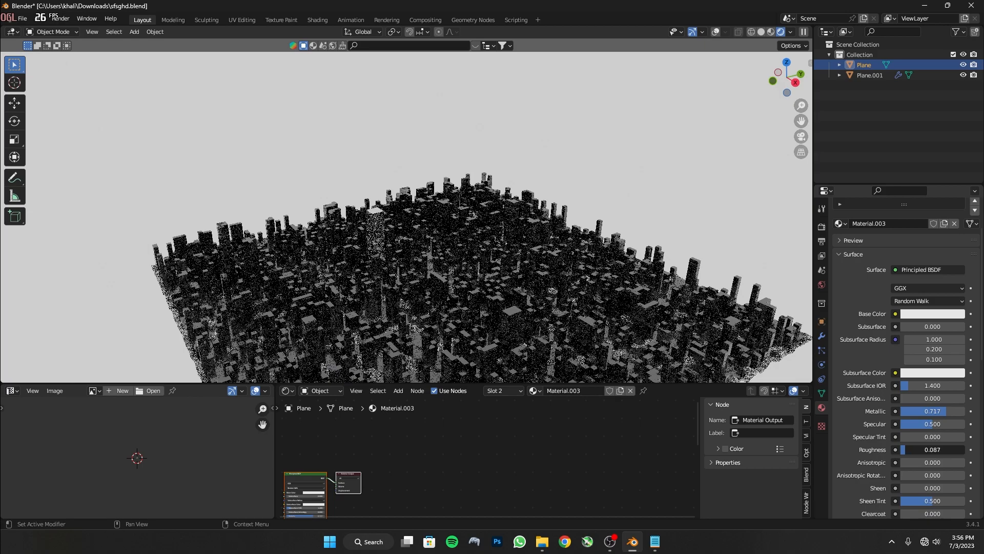
left_click_drag(925, 412, 964, 411)
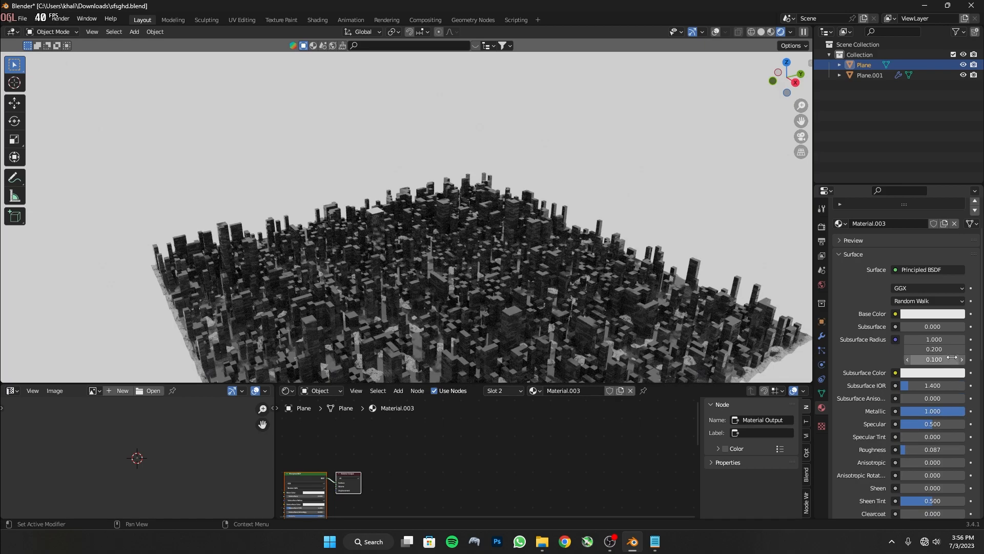
left_click(913, 314)
left_click_drag(957, 190, 956, 193)
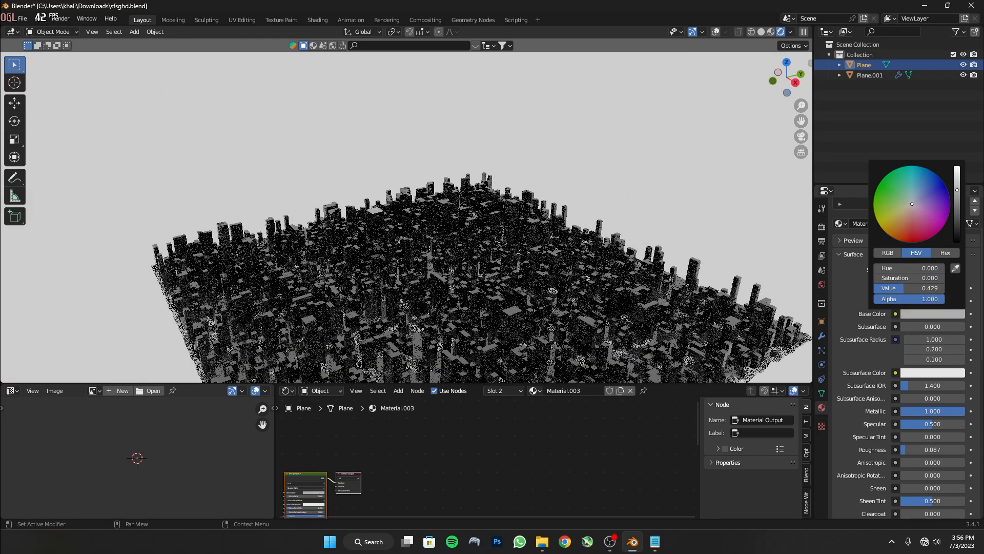
Save the project file and look over the whole city.
scroll(384, 267, "down", 3)
mouse_move(451, 272)
middle_mouse_down()
mouse_move(442, 304)
mouse_move(440, 285)
mouse_move(456, 281)
mouse_move(464, 248)
mouse_move(438, 272)
middle_mouse_up()
key("ctrl+s")
middle_click_drag(398, 311, 358, 308)
scroll(433, 362, "up", 4)
middle_click_drag(414, 340, 380, 238, "shift")
scroll(382, 217, "down", 2)
scroll(381, 238, "down", 2)
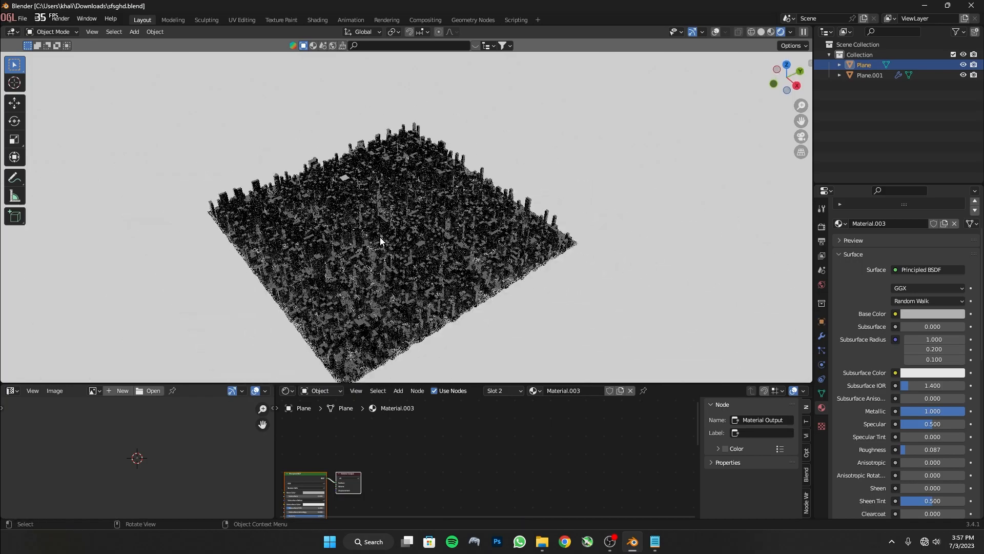
scroll(381, 238, "down", 3)
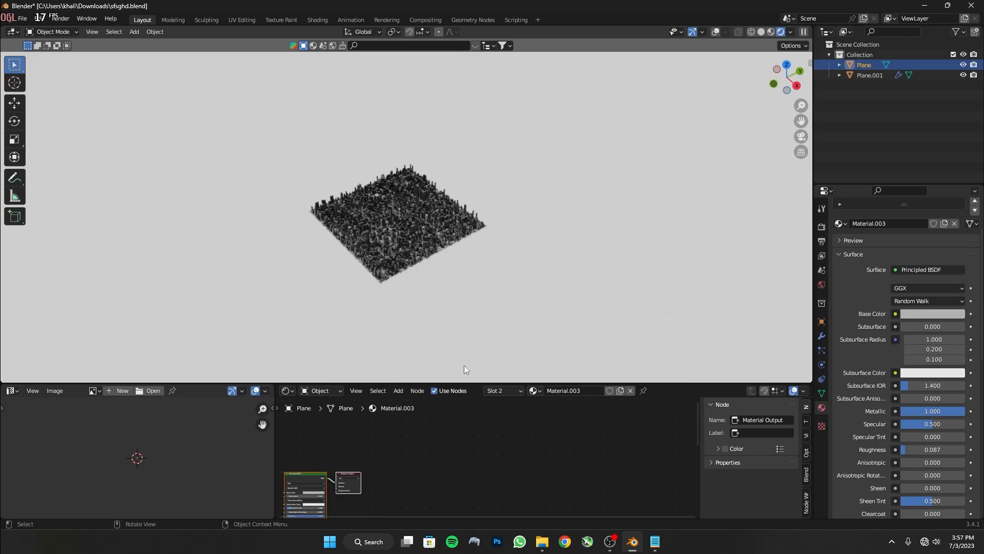
Enlarge the 3D viewport over the node editor and switch it to Solid shading.
left_click_drag(465, 384, 464, 493)
scroll(411, 285, "up", 3)
middle_click_drag(410, 285, 420, 346, "shift")
scroll(417, 353, "up", 1)
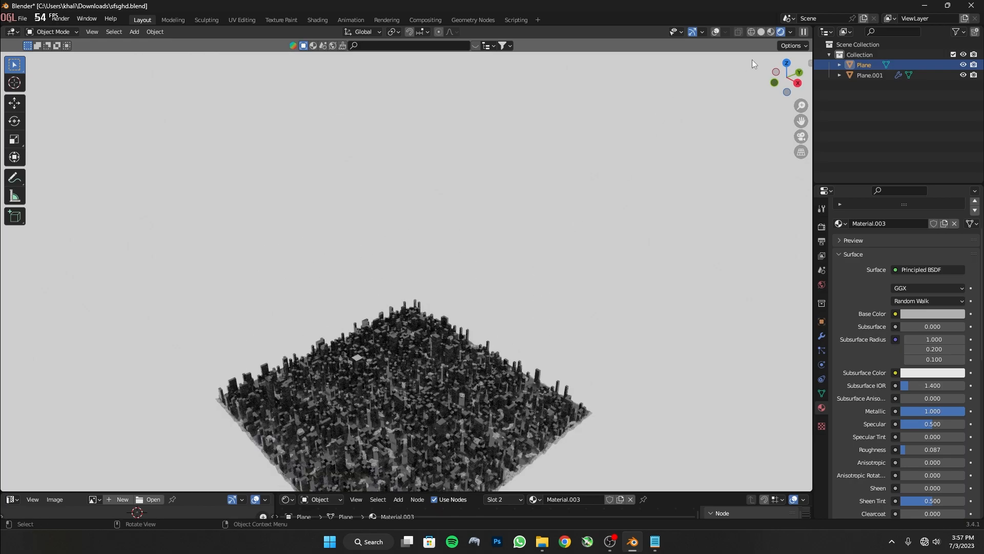
left_click(759, 32)
key("shift+a")
key("Escape")
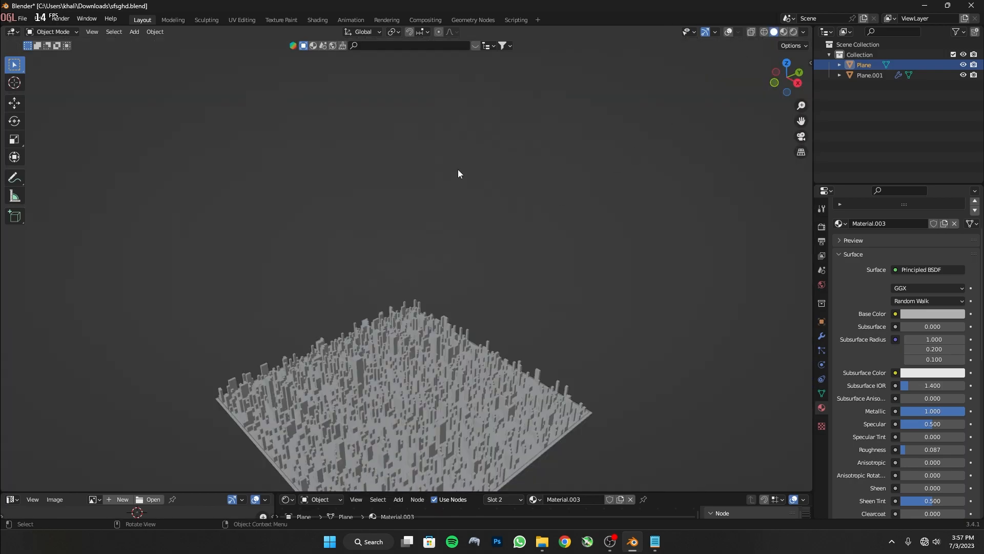
Add a cube mesh and raise it 18.032 m along Z above the city.
key("shift+a")
mouse_move(407, 281)
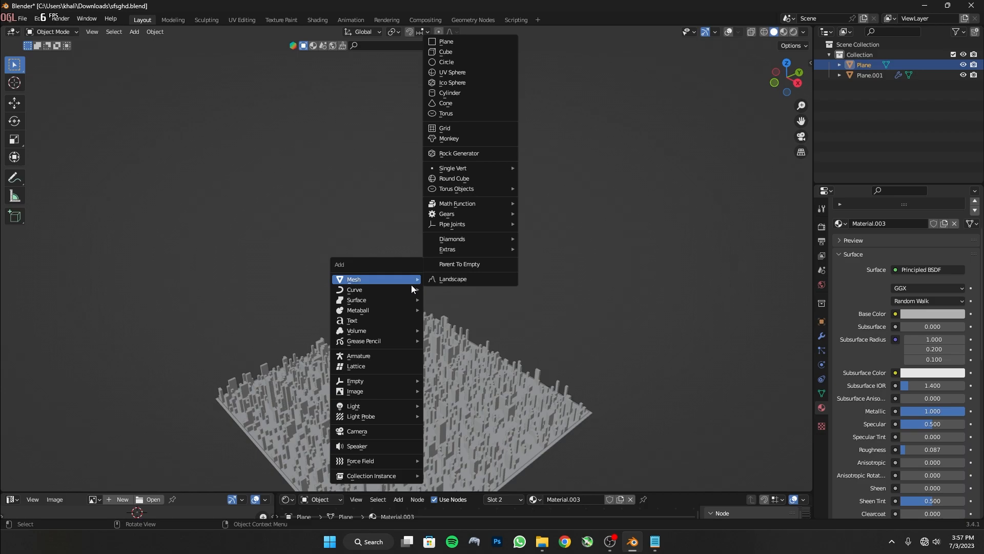
left_click(441, 51)
scroll(297, 436, "up", 8)
scroll(297, 436, "down", 4)
scroll(307, 416, "down", 5)
key("g")
key("z")
left_click(340, 276)
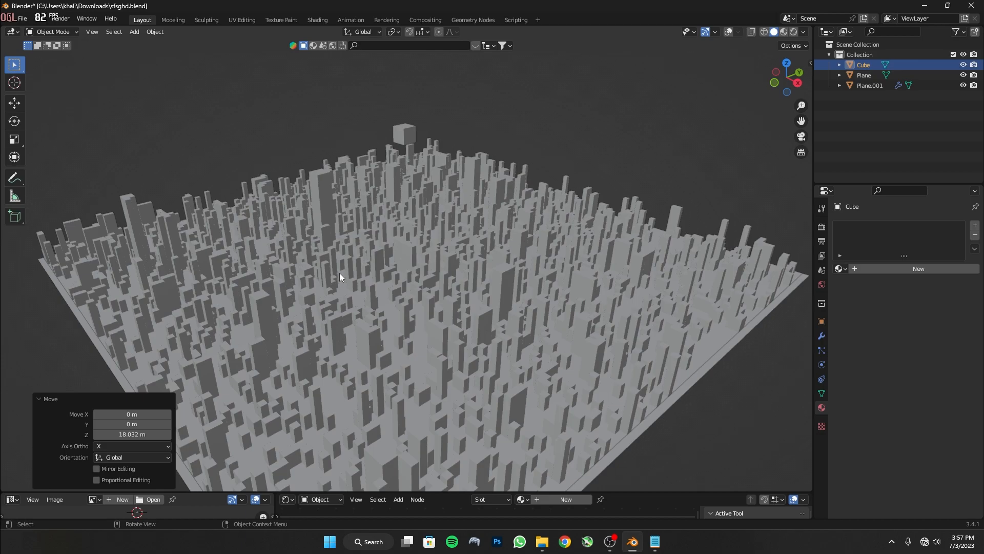
Frame the cube, enter its Edit Mode with overlays on, and subdivide all of its faces twice.
key("KP_Decimal")
scroll(432, 150, "down", 5)
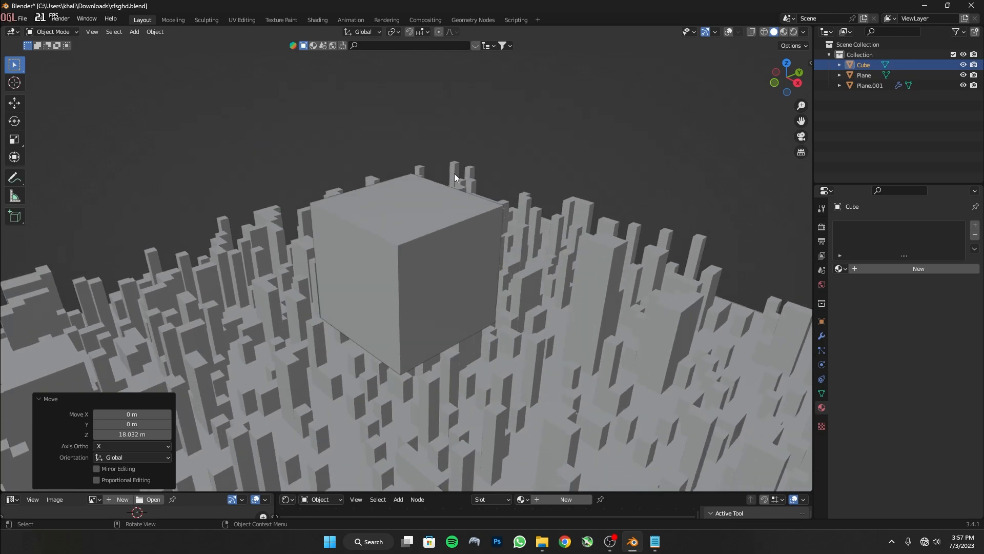
key("Tab")
left_click(729, 31)
middle_click_drag(421, 220, 419, 248)
right_click(419, 248)
left_click(419, 247)
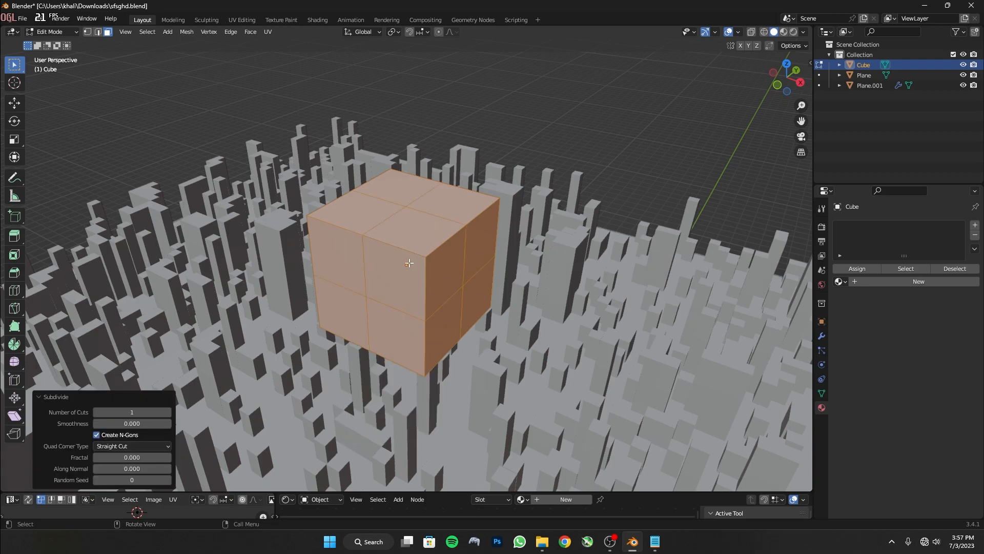
right_click(336, 283)
left_click(337, 281)
In edge select mode, bevel the three edges meeting at one upper corner of the cube by 0.232 m.
left_click(97, 33)
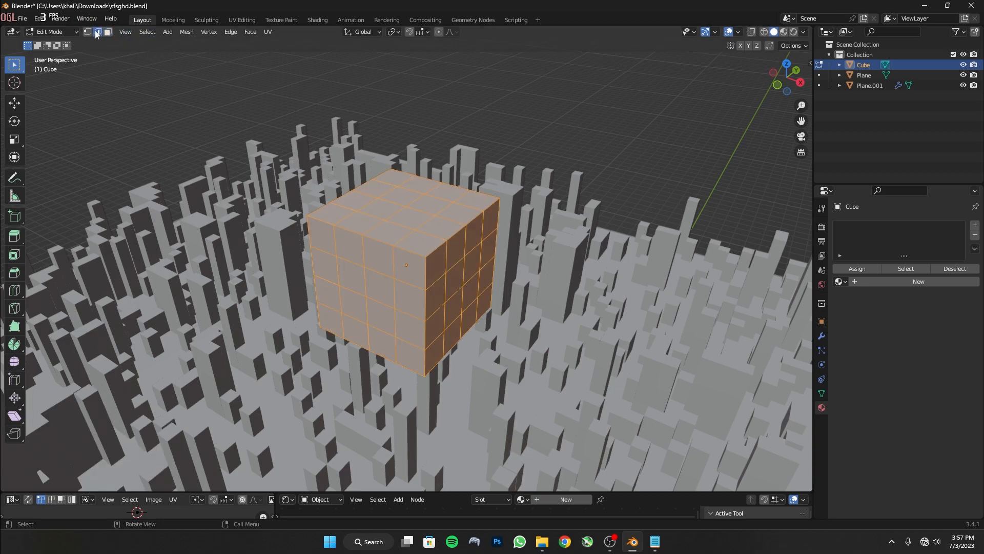
key("alt+a")
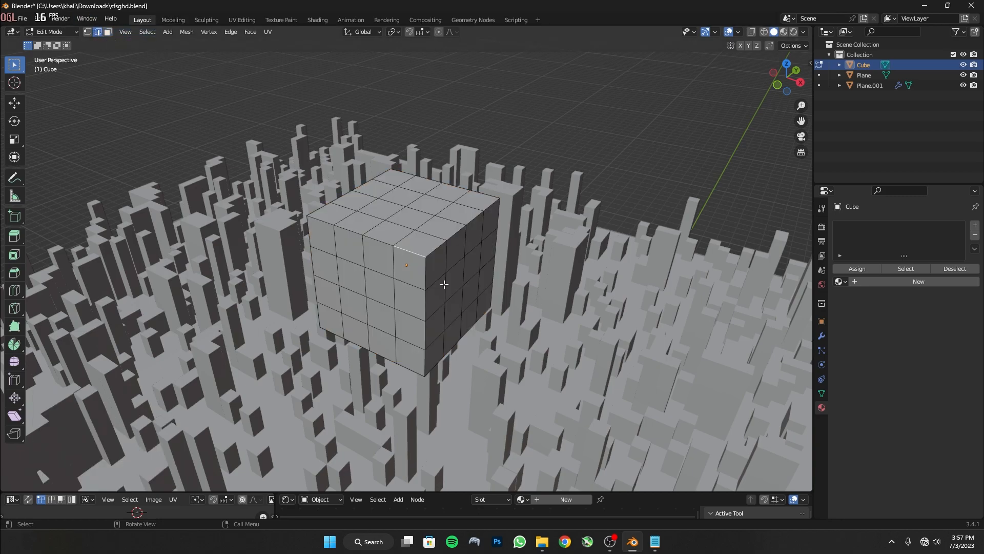
key("ctrl+b")
right_click(442, 253)
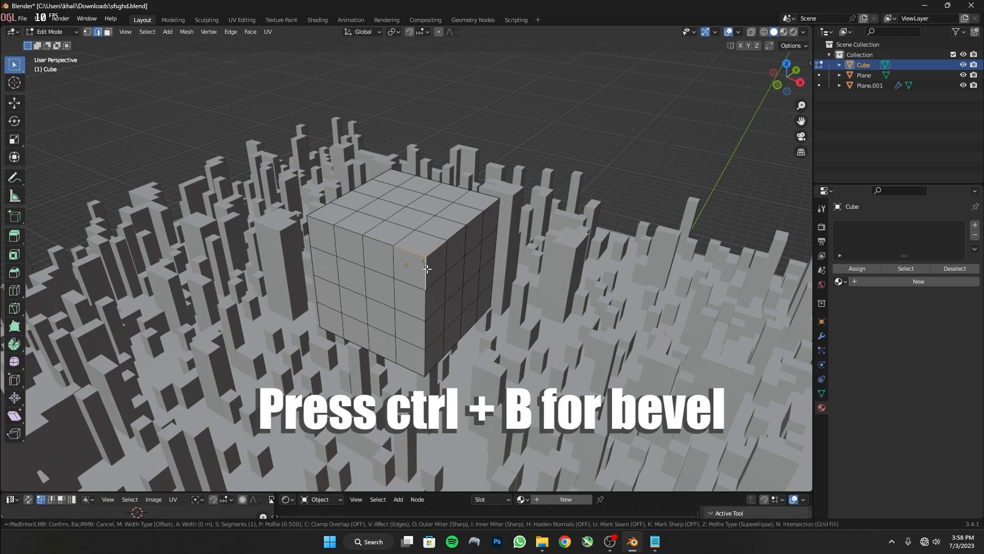
key("ctrl+b")
scroll(448, 276, "up", 4)
scroll(448, 277, "down", 4)
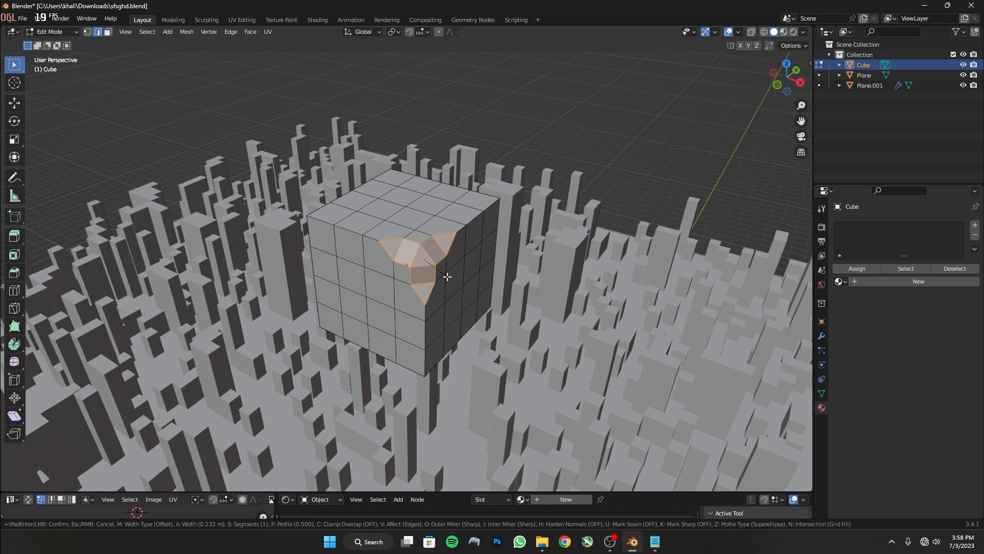
left_click(448, 277)
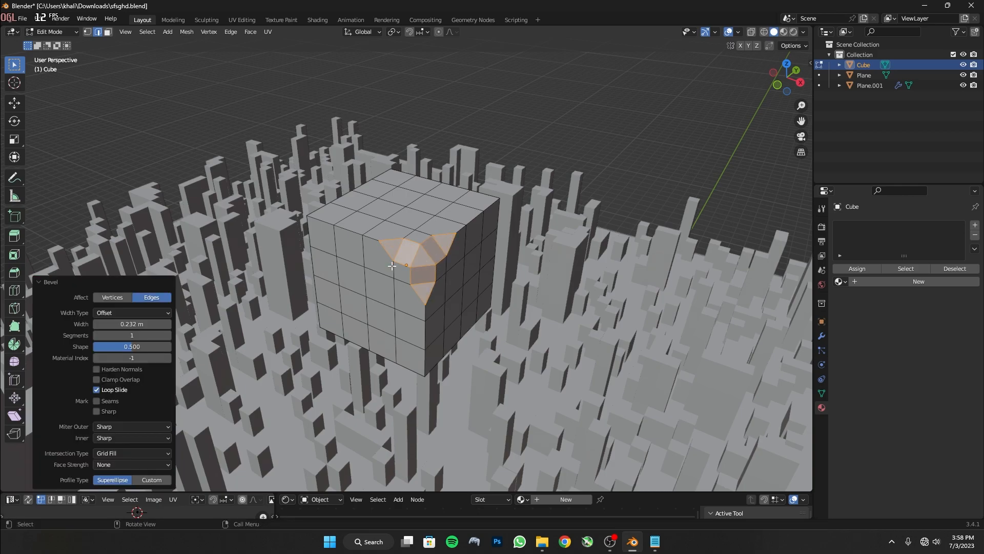
Bevel individual edges around the cube's sides and corners by uneven amounts to give it a chipped shape.
middle_click_drag(447, 277, 531, 278)
left_click(382, 276)
key("ctrl+b")
left_click(427, 295)
middle_click_drag(426, 295, 539, 300)
left_click(378, 282)
key("ctrl+b")
left_click(411, 263)
left_click(407, 261)
key("ctrl+b")
right_click(407, 261)
left_click(362, 252)
key("ctrl+b")
right_click(380, 262)
middle_click_drag(380, 261, 431, 250)
left_click(447, 298)
key("ctrl+b")
left_click(456, 303)
middle_click_drag(456, 304, 414, 271)
left_click(404, 318)
key("ctrl+b")
left_click(428, 329)
middle_click_drag(428, 329, 308, 300)
left_click(342, 347)
key("ctrl+b")
left_click(385, 324)
key("ctrl+b")
left_click(378, 315)
key("ctrl+b")
left_click(392, 308)
Chip the cube's bottom edges and remaining corners with further uneven bevels.
middle_click_drag(392, 308, 297, 341)
left_click(418, 335)
key("ctrl+b")
right_click(429, 316)
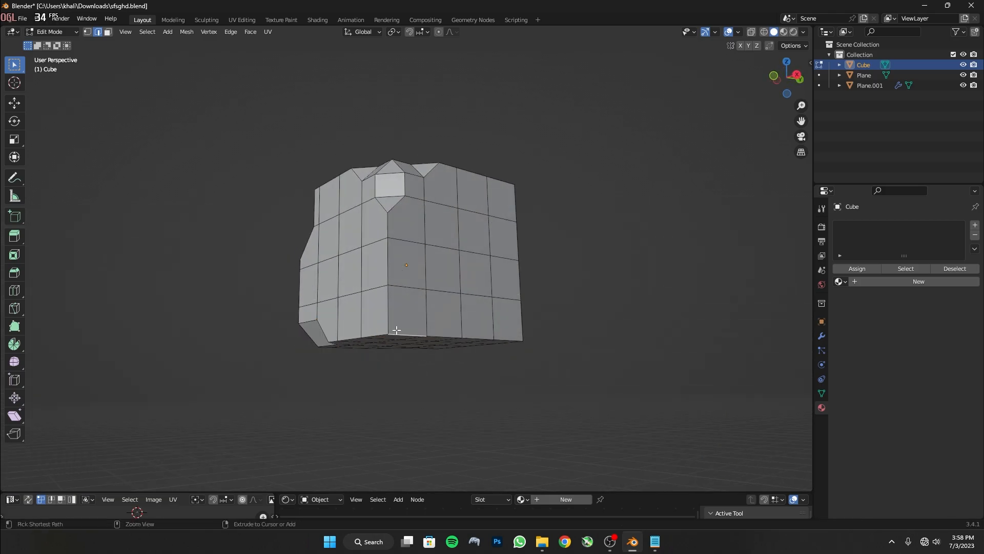
key("ctrl+b")
left_click(431, 306)
middle_click_drag(430, 306, 361, 336)
left_click(438, 194)
key("ctrl+b")
left_click(457, 239)
middle_click_drag(466, 298, 424, 252)
left_click(398, 308)
key("ctrl+b")
left_click(411, 315)
left_click(377, 316)
key("ctrl+b")
left_click(399, 294)
middle_click_drag(399, 293, 406, 252)
left_click(410, 320)
key("ctrl+b")
right_click(411, 319)
left_click(394, 315)
key("ctrl+b")
left_click(410, 313)
left_click(447, 313)
key("ctrl+b")
left_click(450, 312)
left_click(307, 348)
key("ctrl+b")
left_click(373, 354)
Bevel an edge on the cube's upper side by 0.767 m and return to Object Mode.
scroll(405, 358, "down", 8)
left_click(391, 264)
key("ctrl+b")
left_click(450, 269)
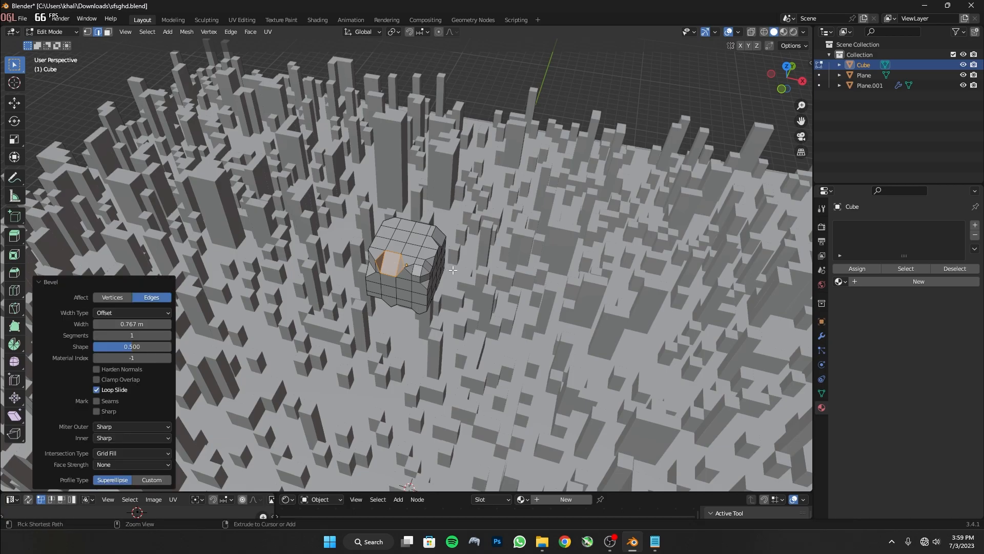
key("Tab")
middle_click_drag(451, 269, 420, 266)
scroll(421, 267, "up", 6)
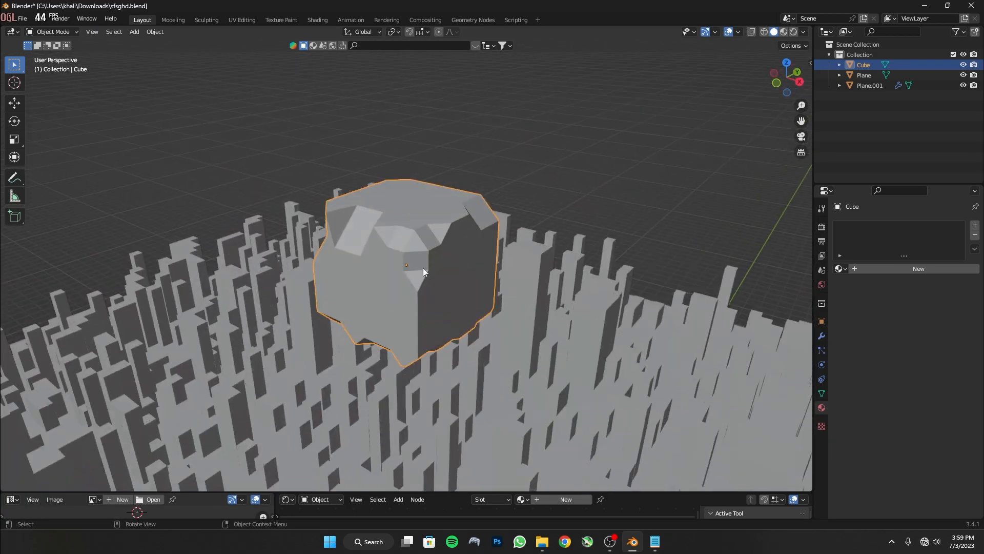
Move the chipped cube out beside the city by -49.743 m in X, -30.204 m in Y and -1.9143 m in Z.
scroll(436, 287, "down", 14)
scroll(382, 286, "up", 2)
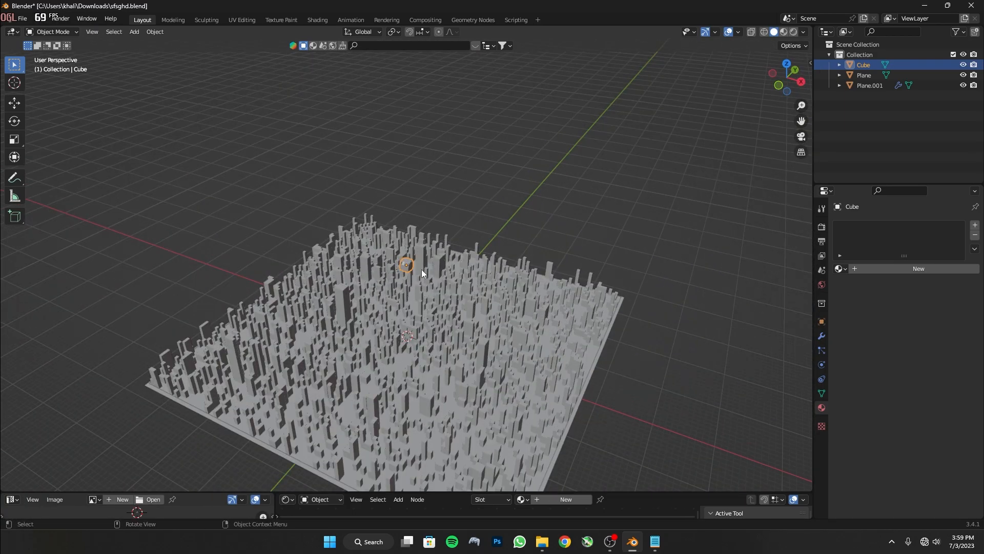
key("g")
left_click(119, 284)
Add a second cube at the city's centre and raise it 25.562 m along Z.
key("shift+a")
key("Escape")
key("shift+a")
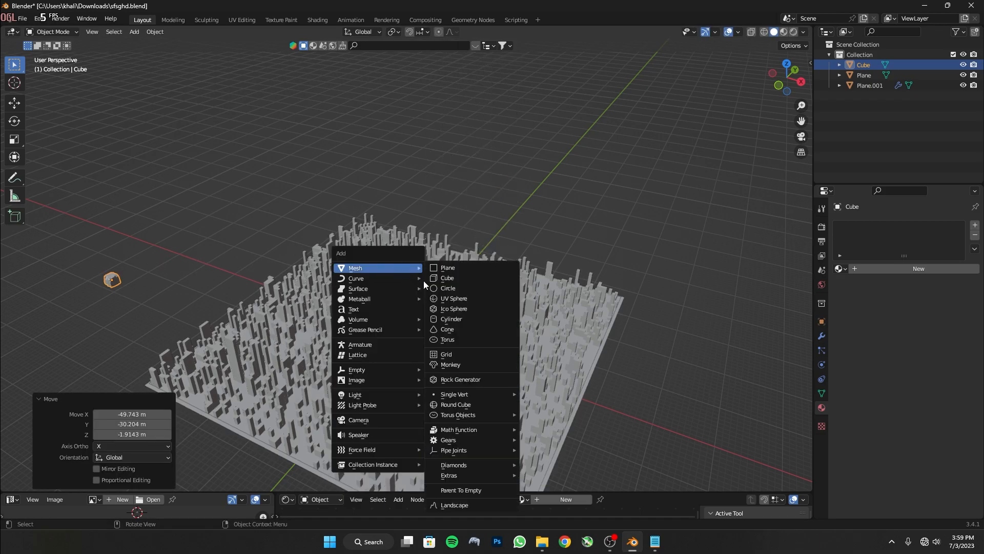
left_click(455, 277)
scroll(345, 242, "down", 5)
scroll(405, 326, "up", 3)
middle_click_drag(405, 326, 410, 318)
key("g")
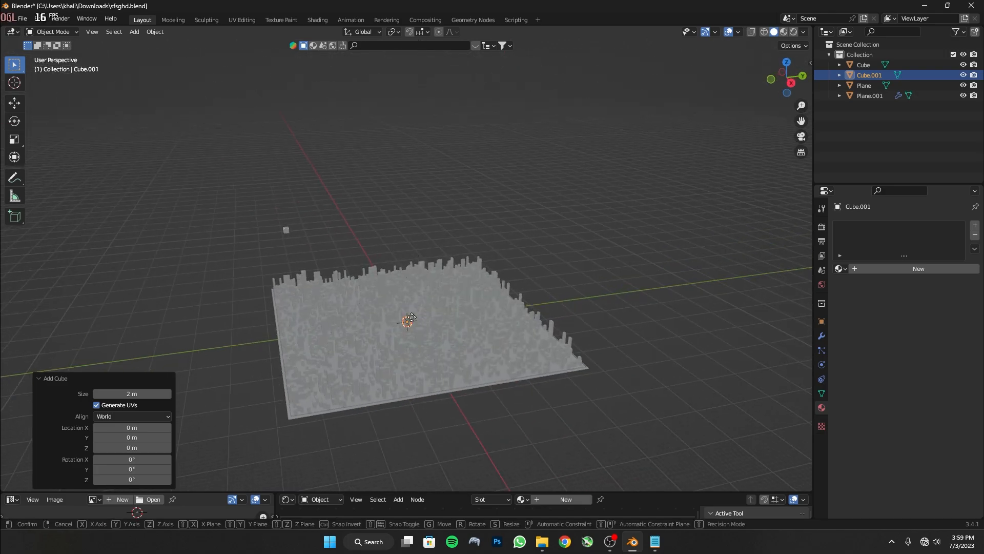
key("z")
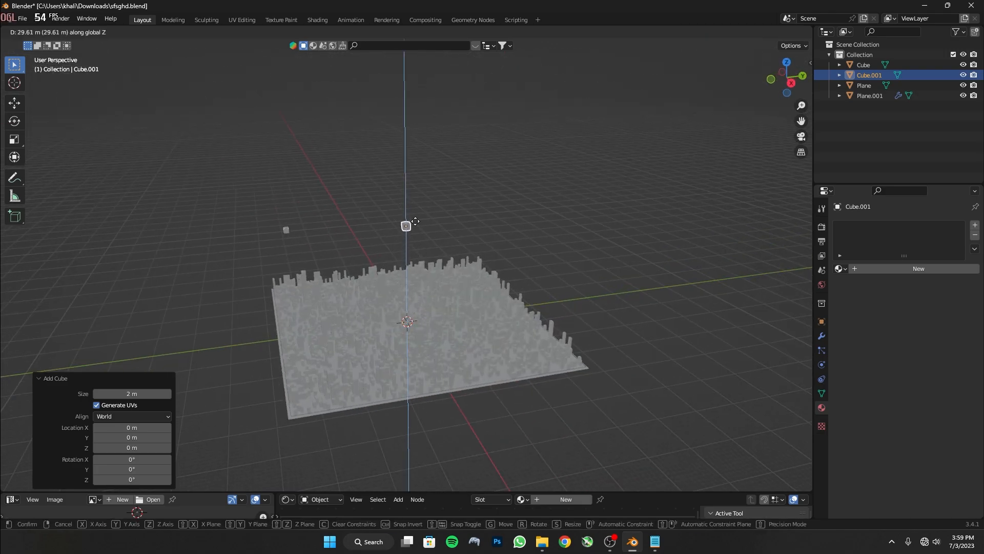
left_click(418, 235)
scroll(451, 230, "up", 5)
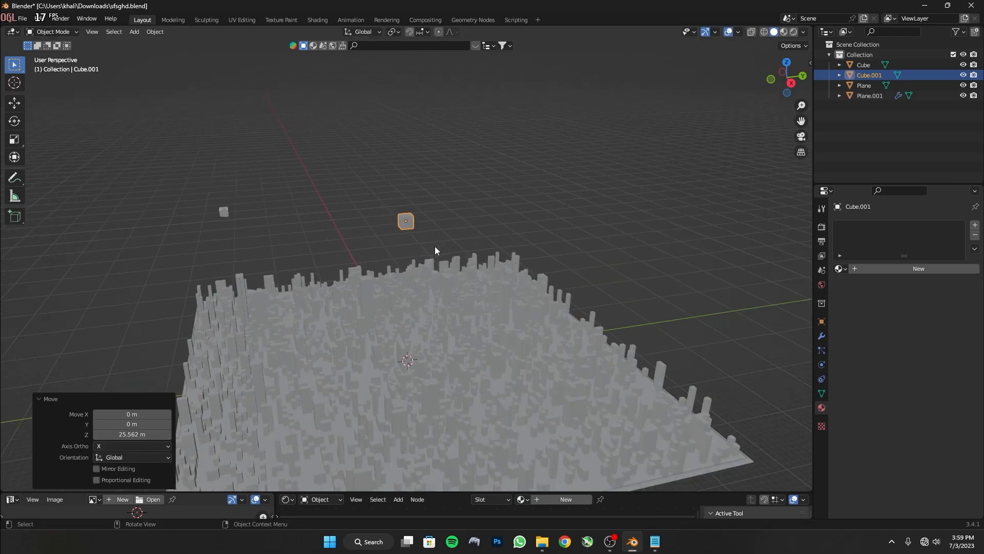
Stretch the second cube by 15.609 along Z and lower it 5.5946 m along Z.
key("s")
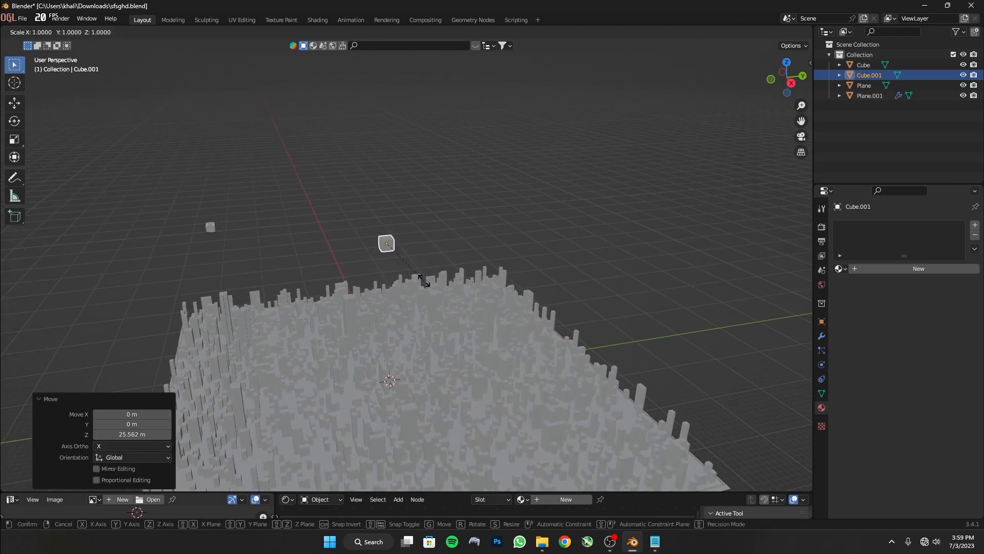
key("z")
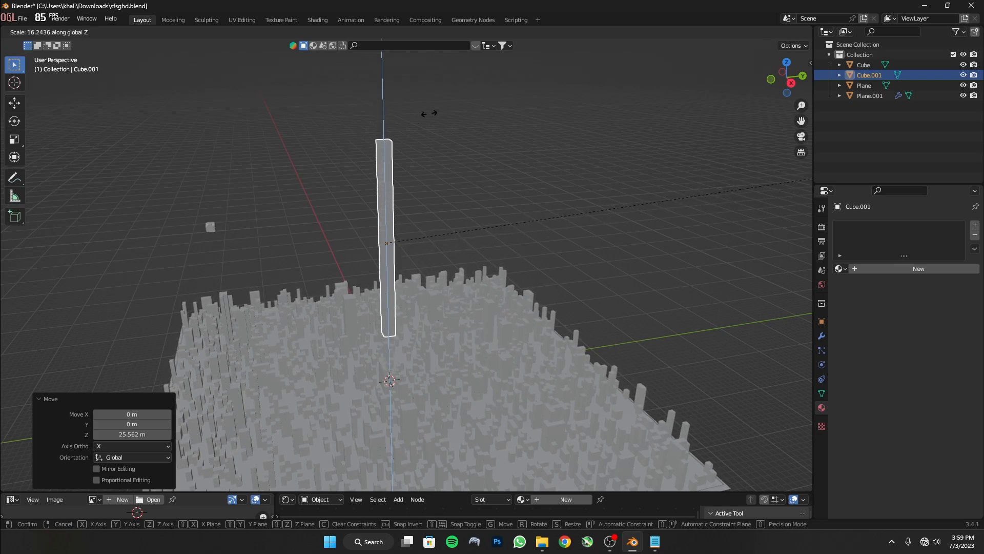
left_click(396, 119)
scroll(420, 231, "down", 2)
middle_click_drag(420, 231, 465, 217)
key("g")
key("z")
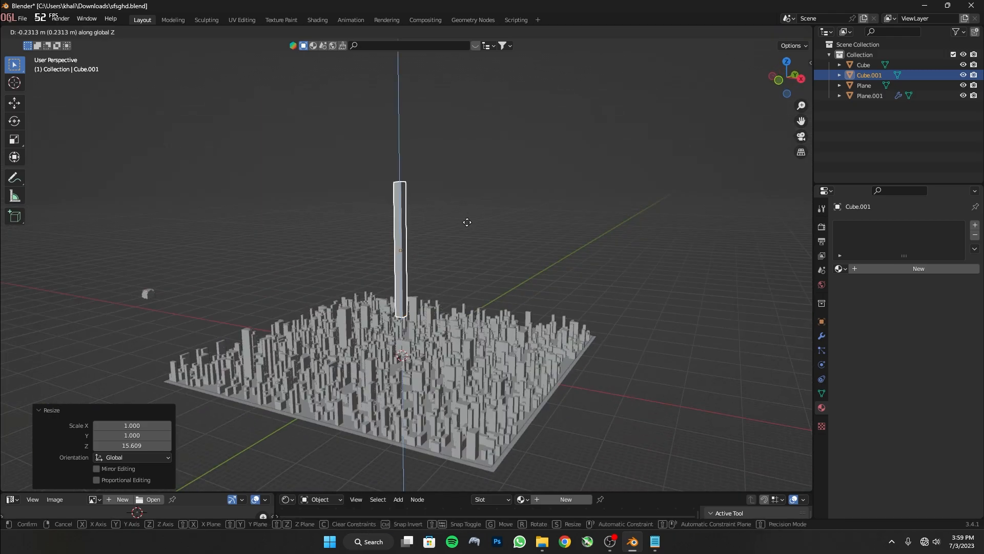
left_click(450, 245)
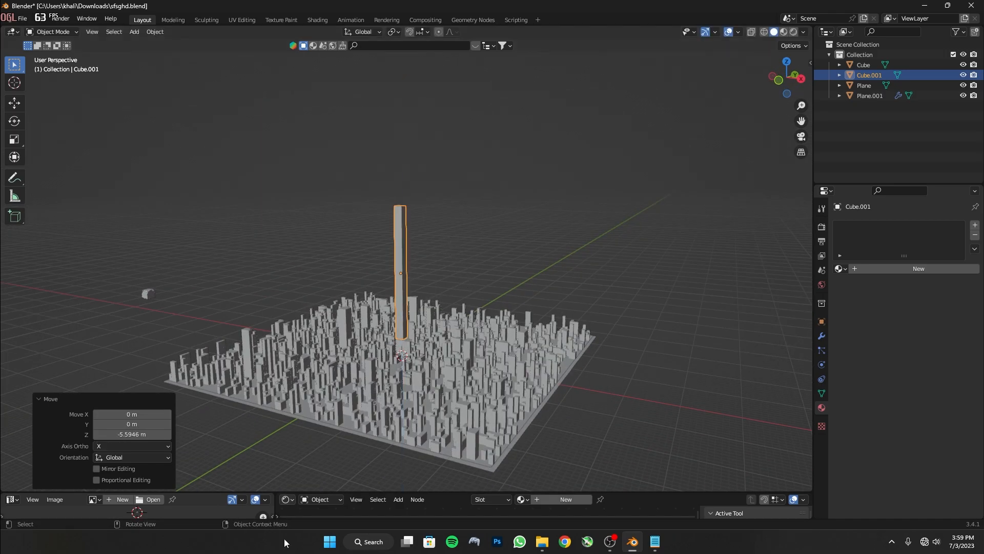
Enlarge the lower editors, switch the shader editor to geometry nodes and create a new node tree for the tall block.
left_click_drag(383, 491, 242, 344)
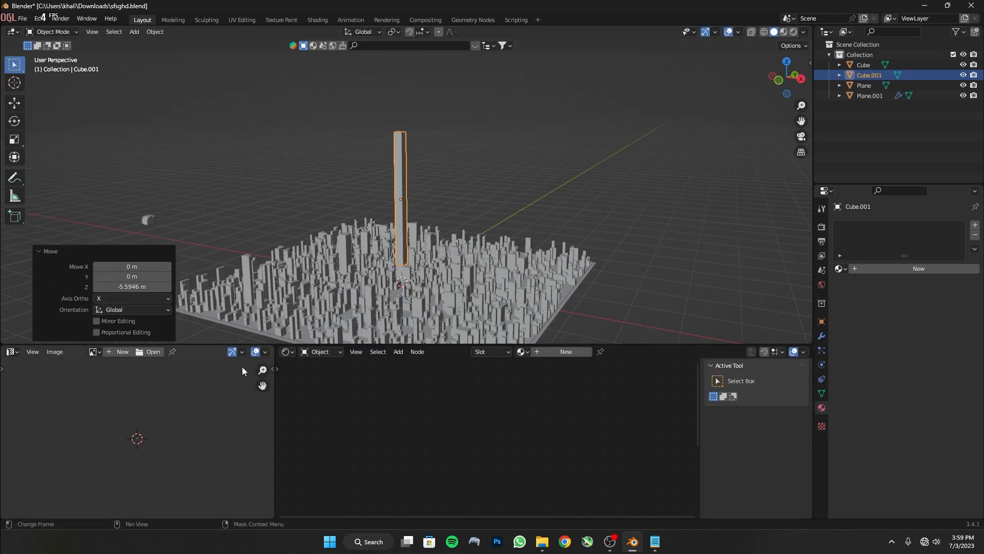
left_click(287, 352)
left_click(365, 416)
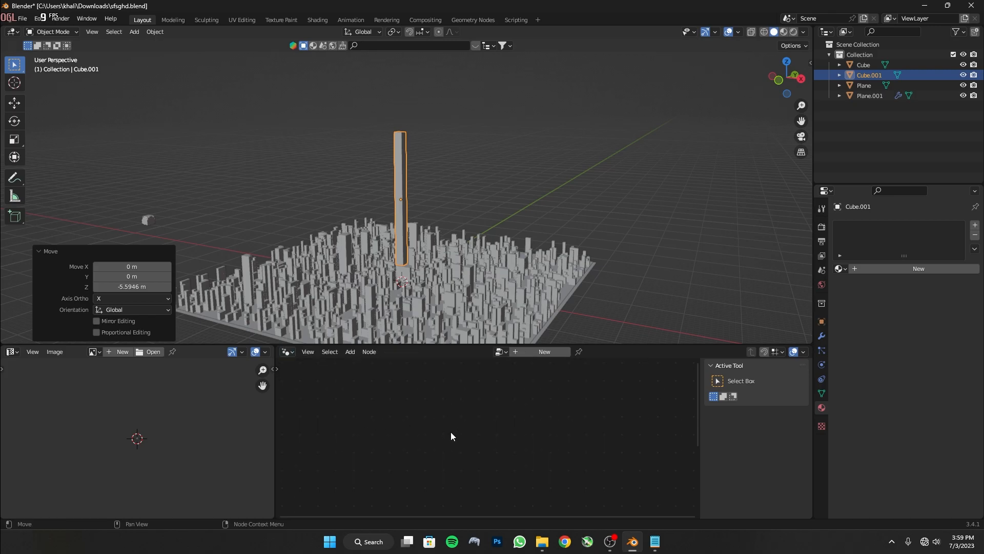
left_click(528, 353)
middle_click_drag(388, 447, 528, 375)
scroll(497, 395, "up", 12)
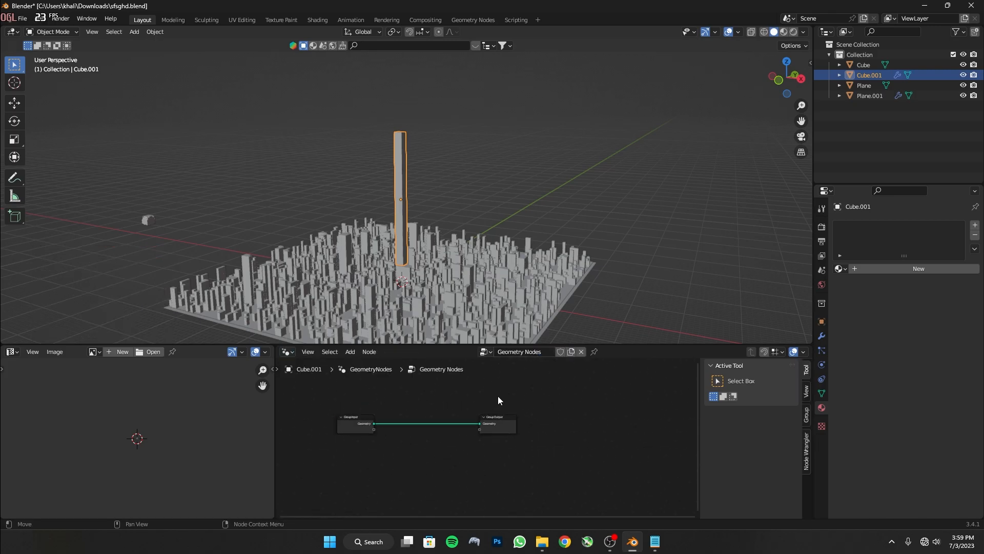
Insert a Distribute Points on Faces node between the group's input and output.
key("a")
left_click(347, 392)
key("shift+a")
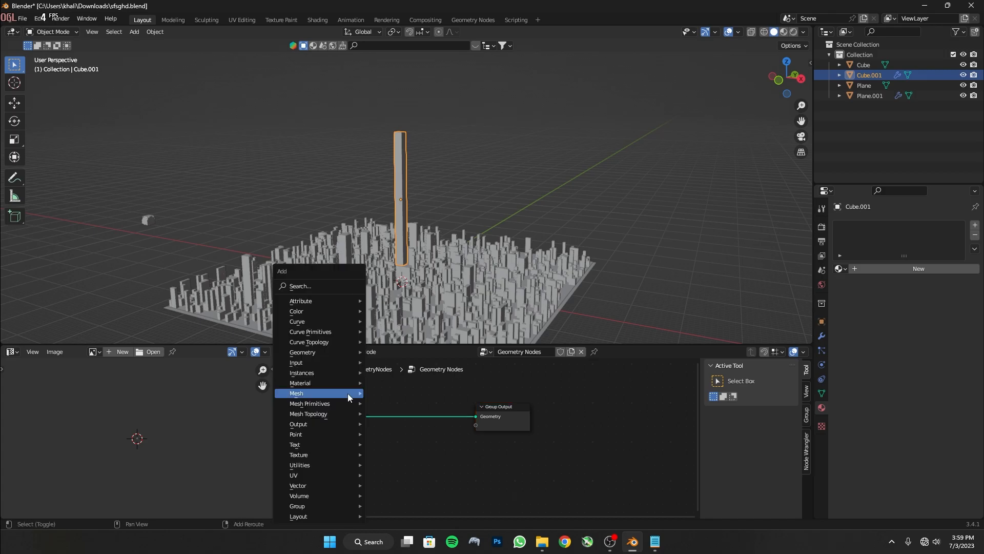
left_click(307, 286)
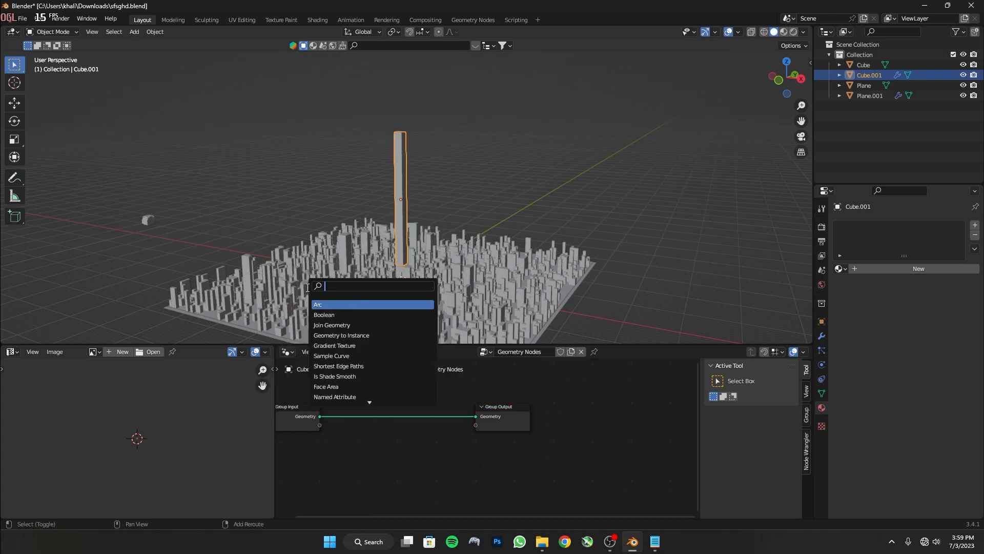
type("Di")
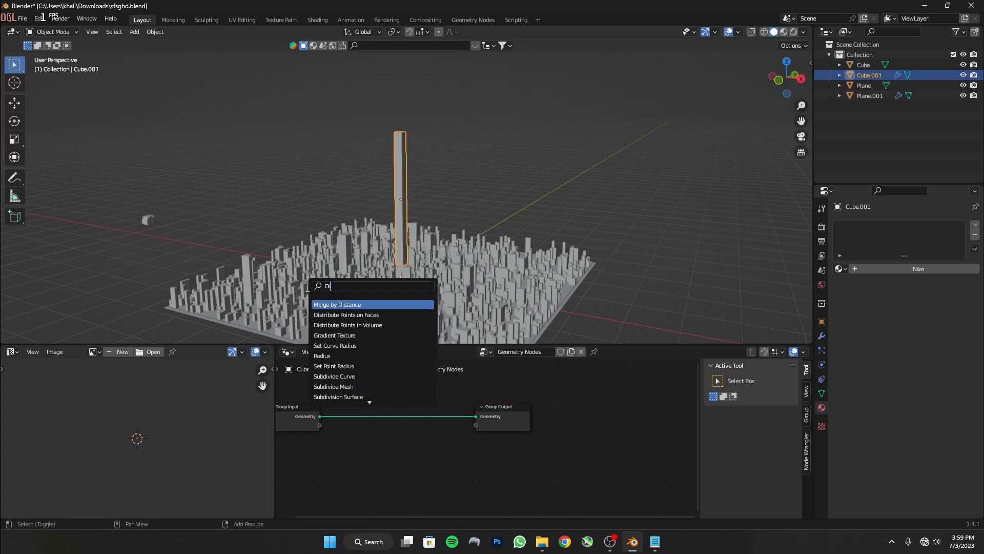
type("STRI")
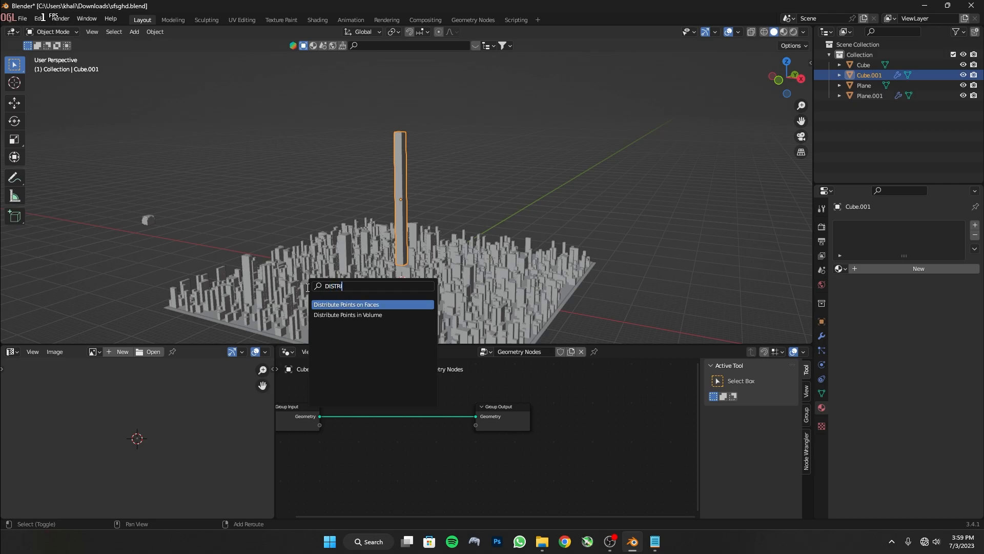
key("Return")
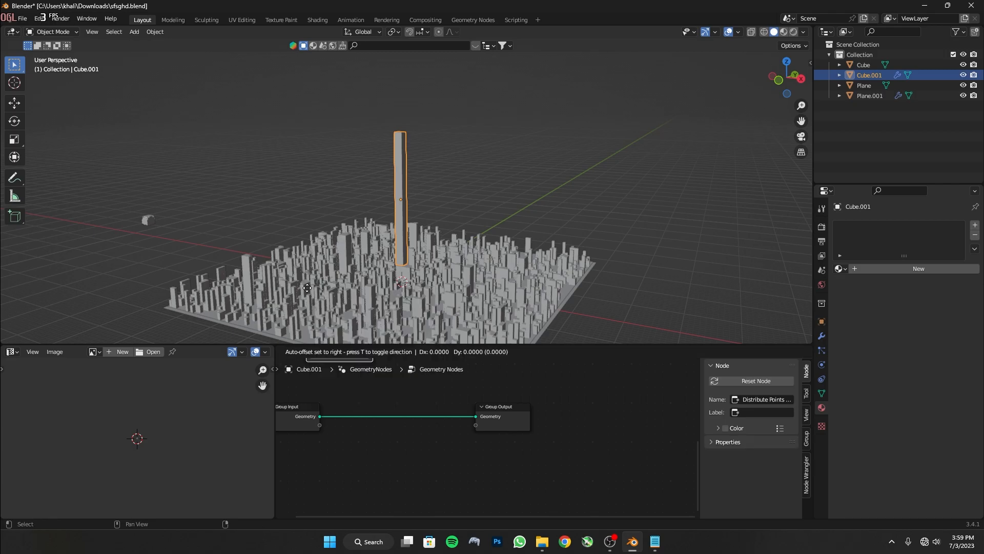
left_click(329, 405)
Make room before the Group Output and insert an Instance on Points node after the point distribution.
left_click_drag(525, 416, 586, 416)
key("shift+a")
left_click(471, 286)
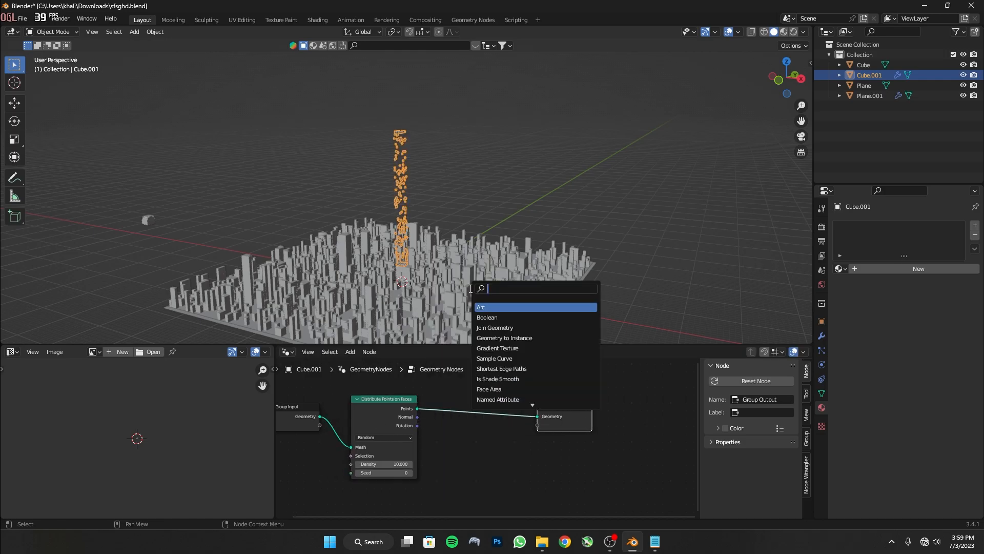
type("in")
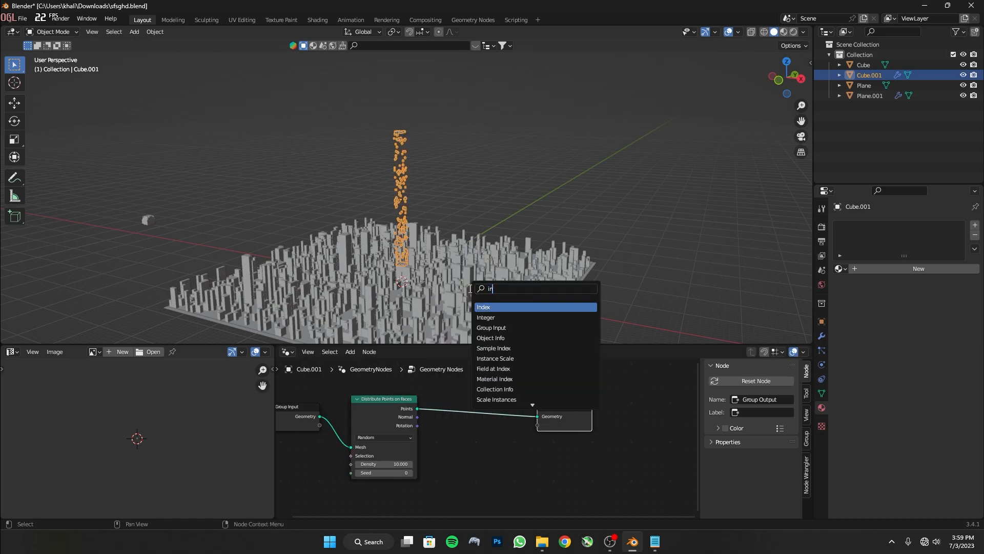
type("stance on")
key("Return")
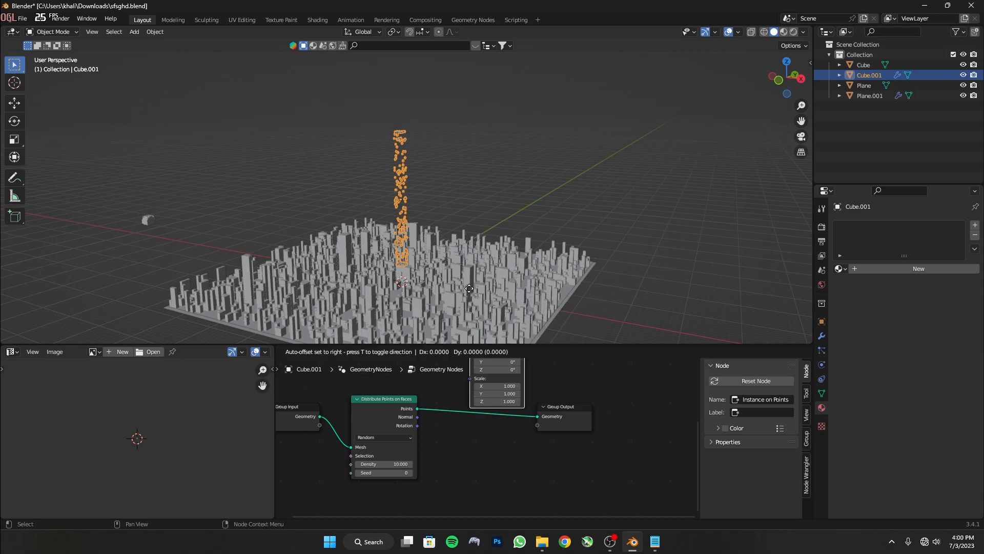
left_click(574, 409)
middle_click_drag(575, 408, 484, 371)
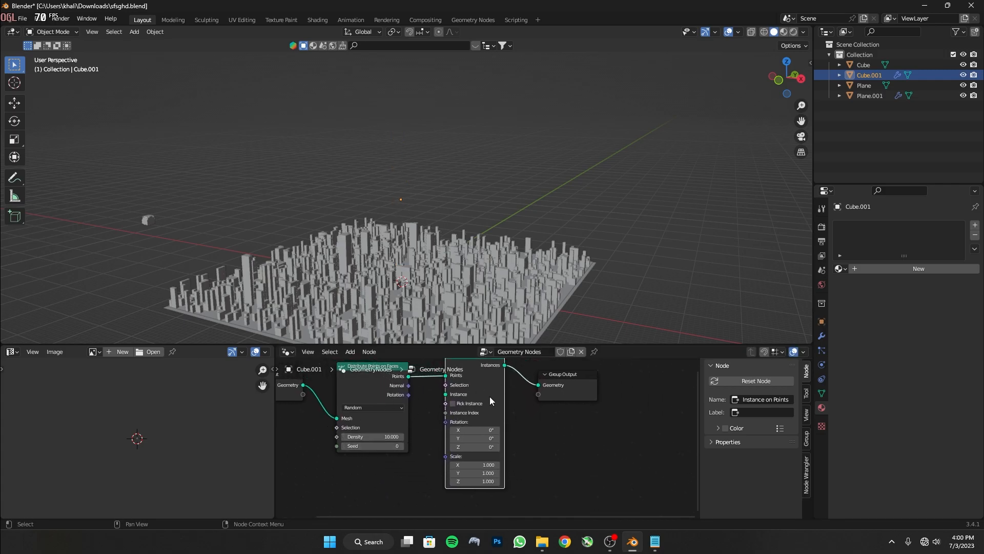
Bring the chipped Cube into the node tree as Object Info and feed its geometry into the Instance input.
left_click(861, 55)
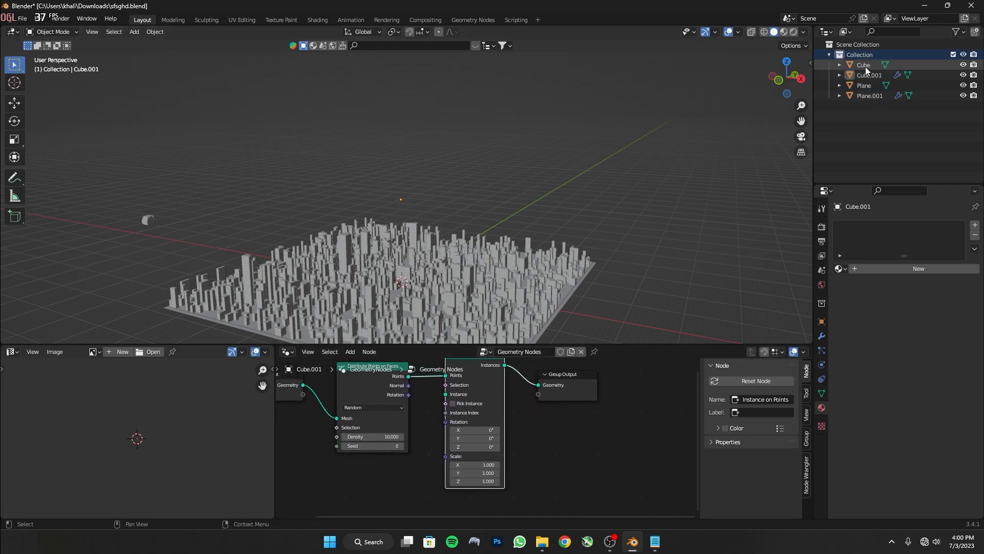
left_click_drag(866, 70, 320, 488)
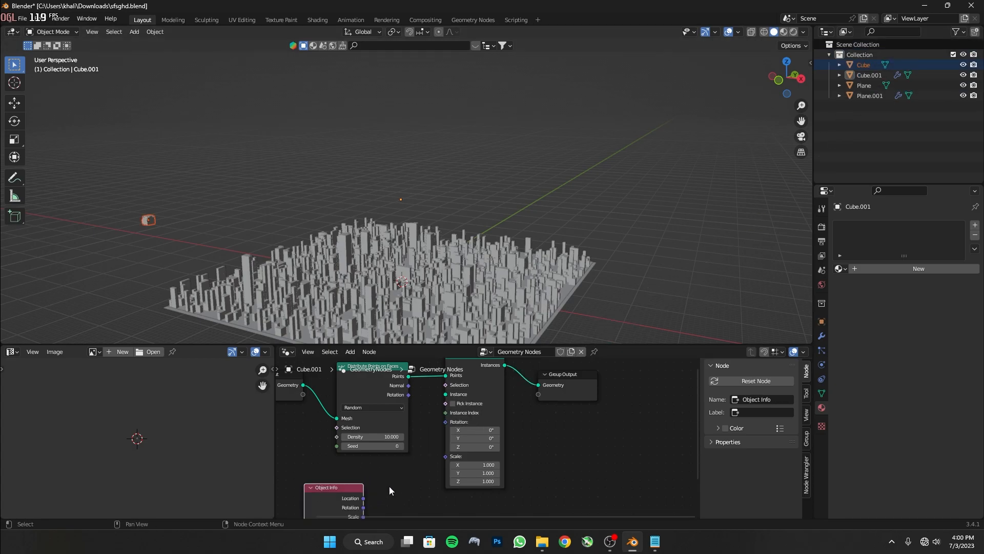
middle_click_drag(343, 444, 348, 412)
left_click(352, 472)
scroll(351, 471, "up", 1)
middle_click_drag(351, 471, 376, 489)
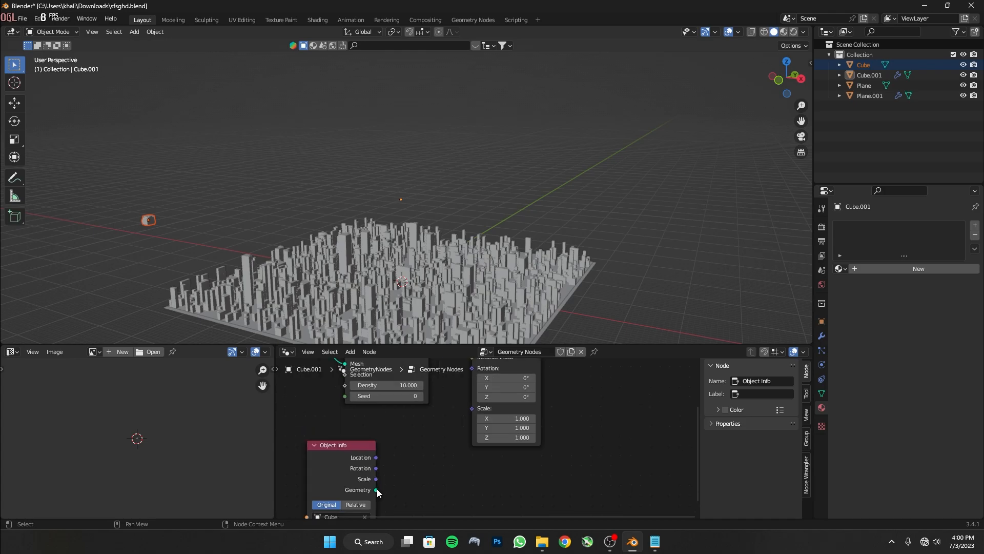
left_click_drag(376, 490, 502, 377)
left_click_drag(503, 383, 481, 401)
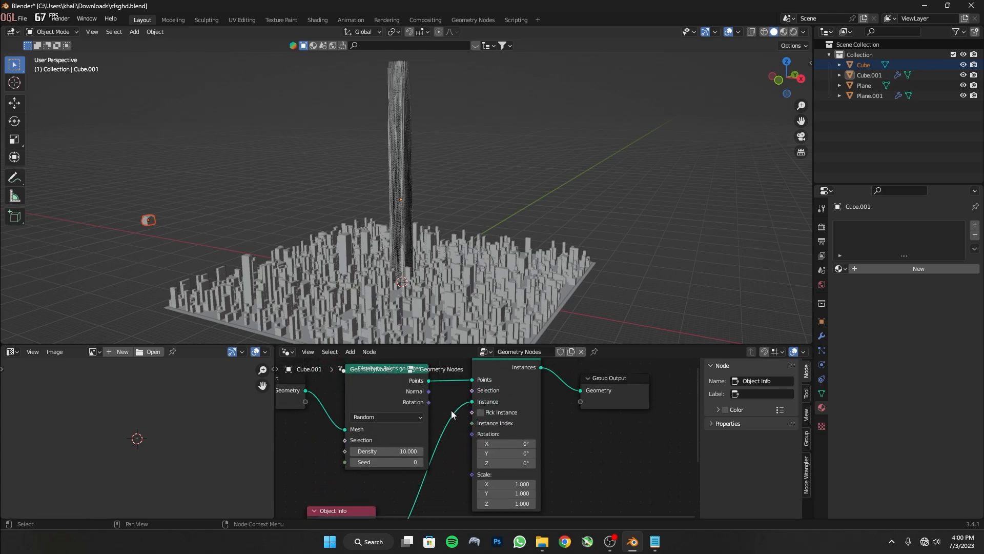
Set the density of Distribute Points on Faces to 2.000.
middle_click_drag(370, 478, 414, 364)
scroll(459, 400, "up", 1)
middle_click_drag(444, 410, 424, 513)
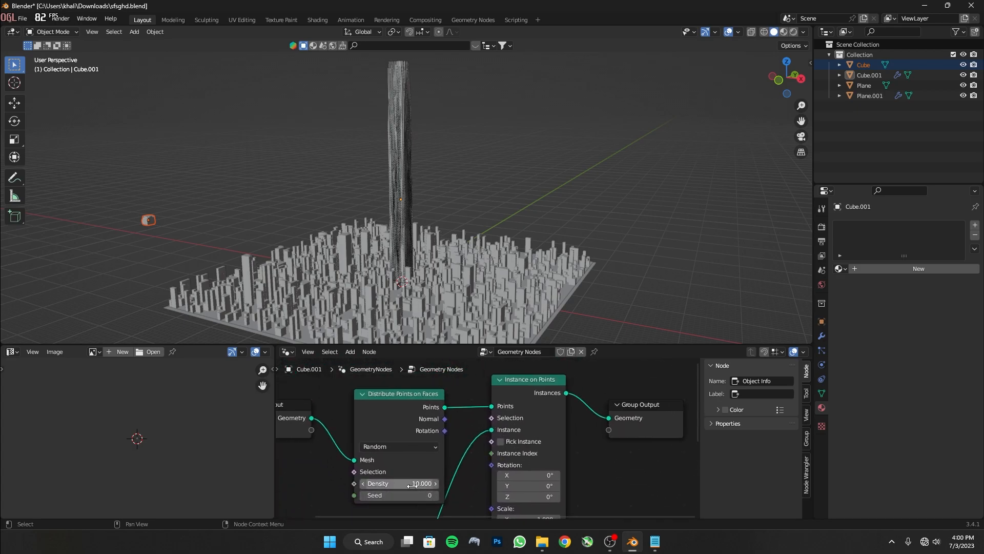
left_click_drag(410, 483, 359, 483)
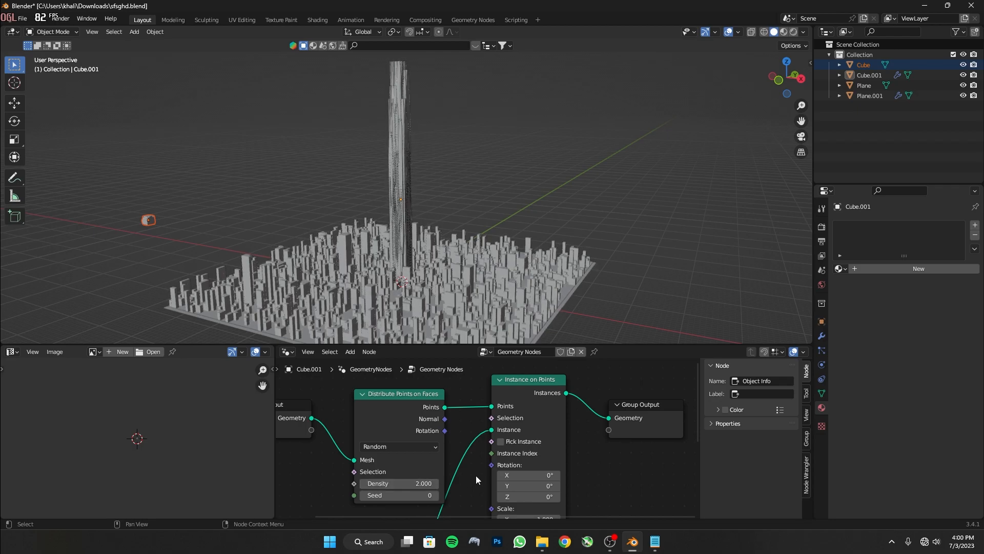
Add a Random Value node and connect its value to the scale of Instance on Points.
middle_click_drag(477, 475, 395, 373)
key("shift+a")
left_click(386, 283)
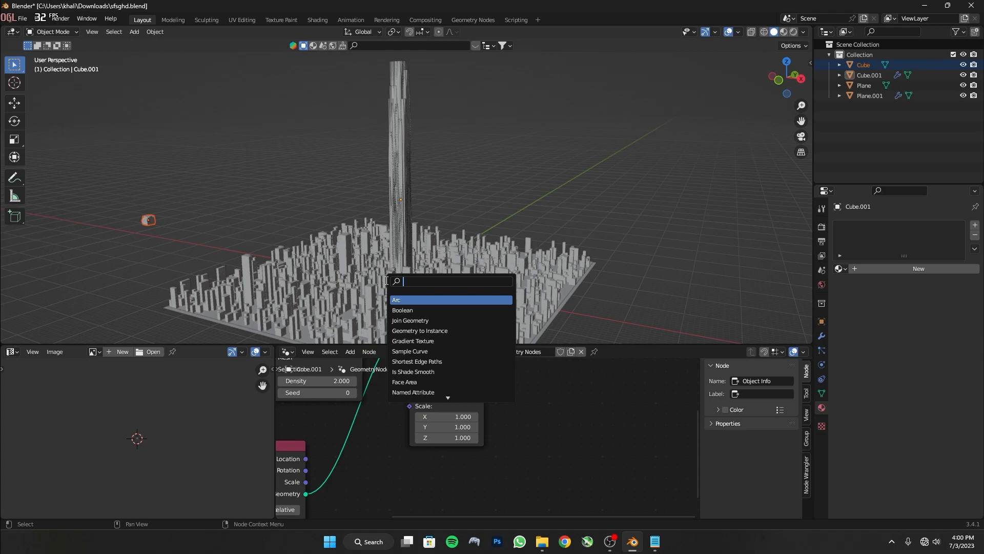
type("random")
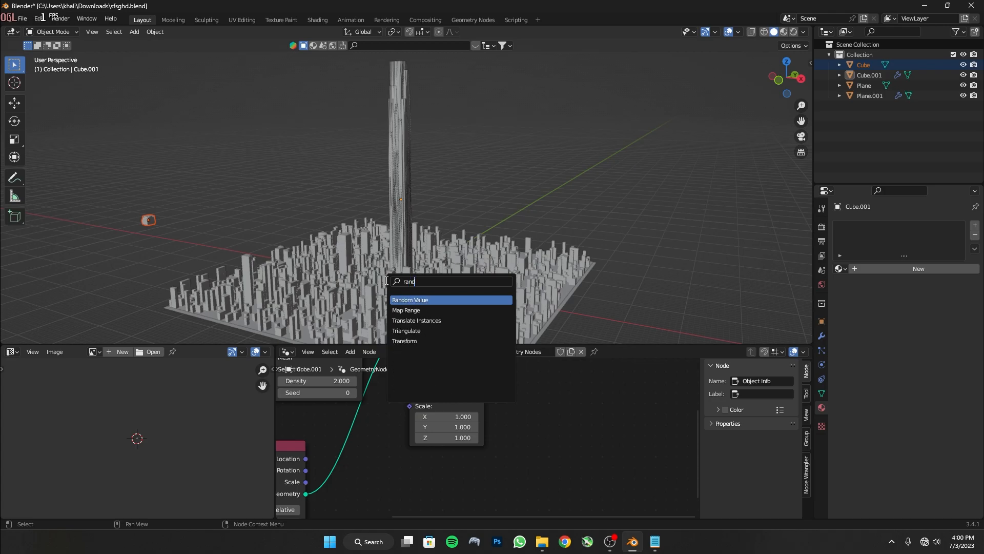
key("Return")
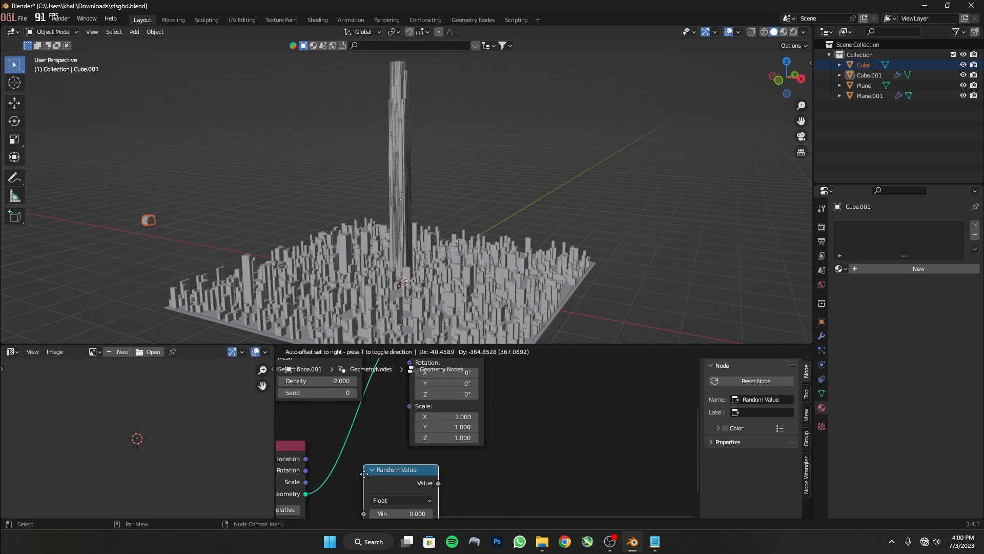
left_click(347, 471)
left_click_drag(422, 482, 408, 406)
Set the Random Value maximum to 0.890 and raise its minimum slightly.
scroll(409, 413, "up", 1)
middle_click_drag(410, 417, 490, 515)
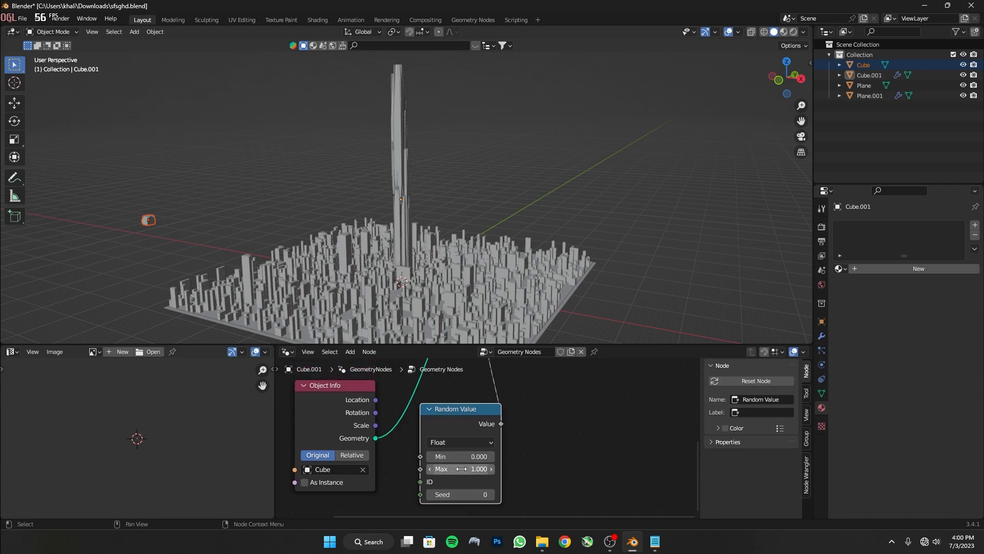
mouse_move(461, 468)
left_mouse_down()
mouse_move(436, 469)
mouse_move(470, 468)
mouse_move(461, 469)
left_mouse_up()
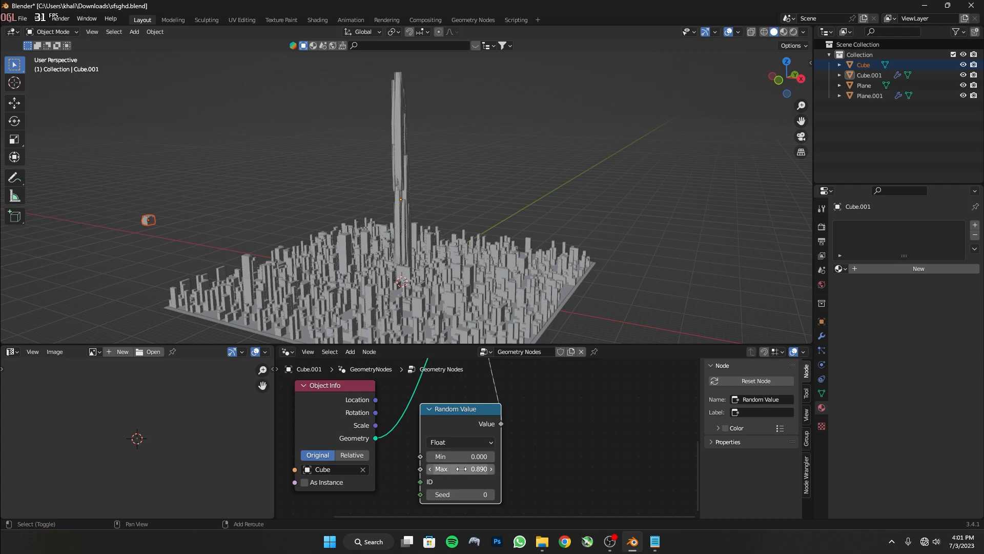
middle_click_drag(457, 455, 498, 476)
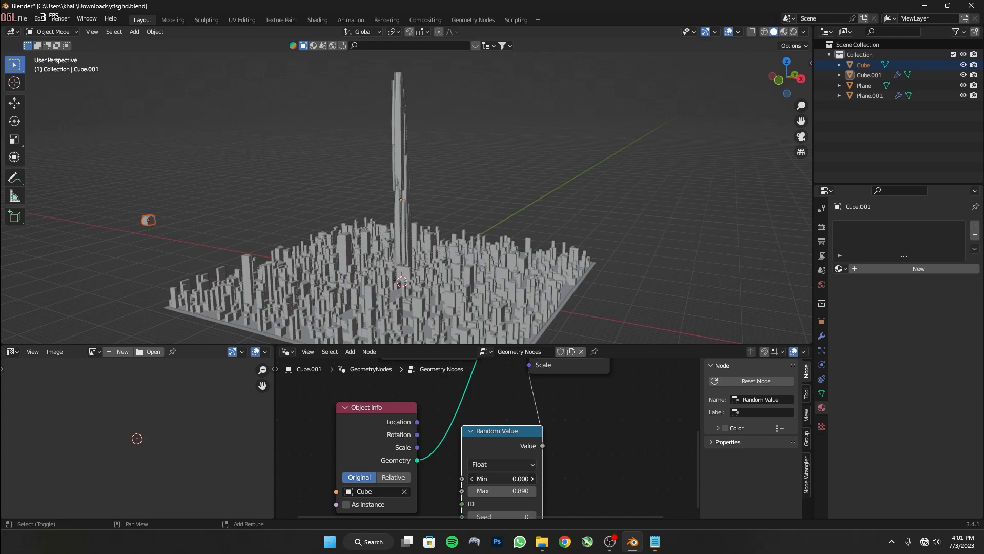
left_click_drag(502, 478, 508, 478)
Raise the point distribution density to about 2.8.
middle_click_drag(326, 433, 391, 468)
middle_click_drag(458, 479, 426, 419)
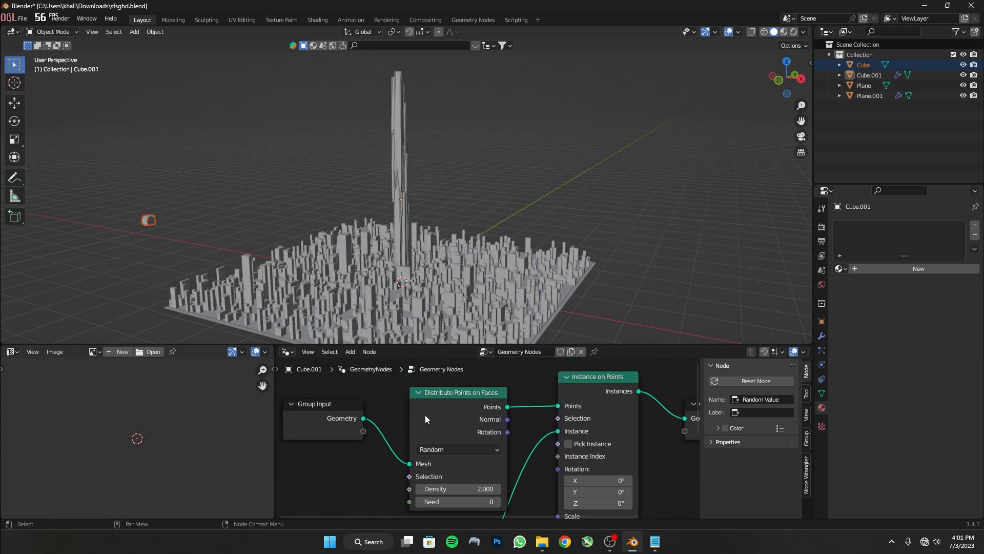
mouse_move(454, 489)
left_mouse_down()
mouse_move(433, 488)
mouse_move(466, 489)
left_mouse_up()
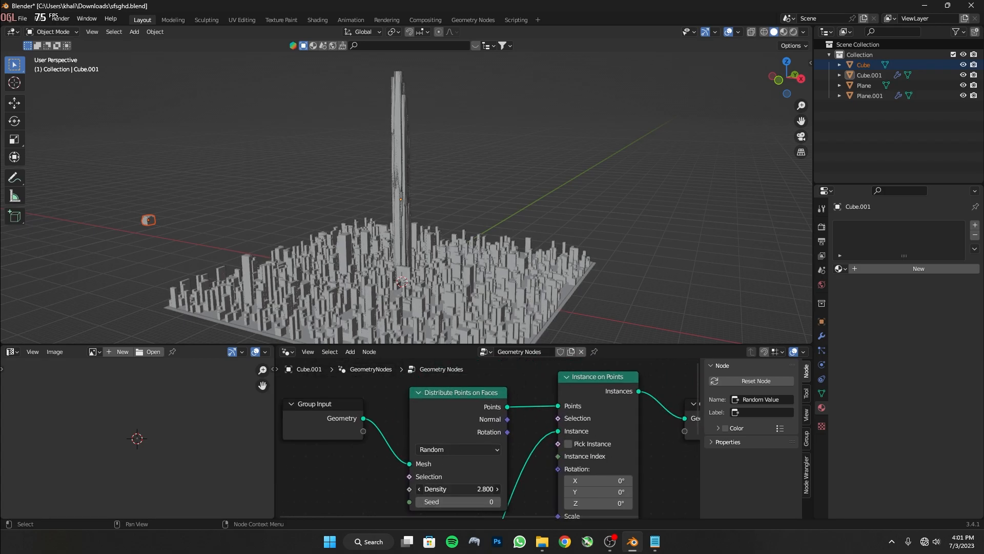
left_click_drag(466, 488, 468, 489)
scroll(459, 444, "down", 2)
Enlarge the 3D viewport and put the tall block into Edit Mode with X-ray on.
left_click_drag(502, 343, 502, 484)
key("Tab")
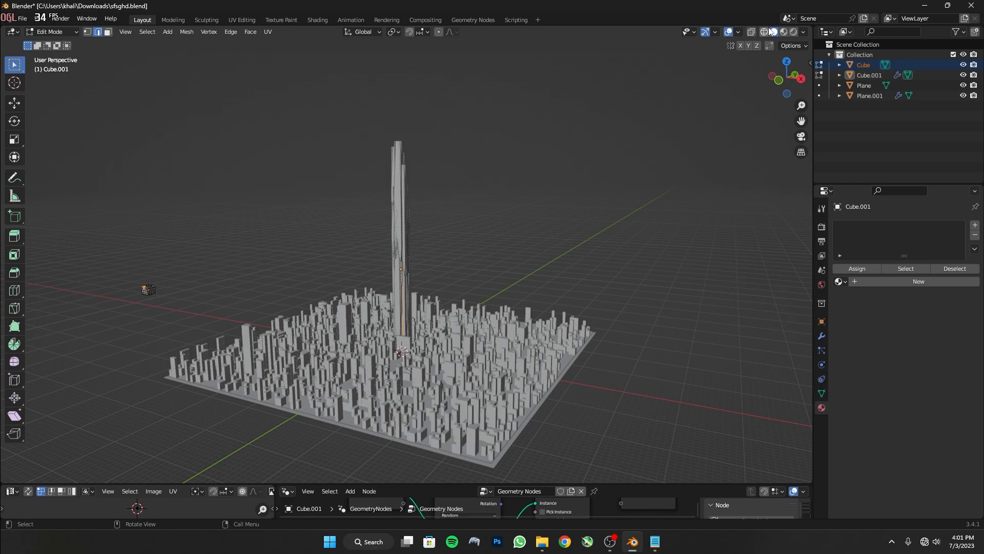
left_click(752, 34)
Subdivide the whole tall block with 20 cuts.
scroll(401, 310, "up", 3)
middle_click_drag(401, 310, 438, 302)
right_click(437, 302)
left_click(398, 218)
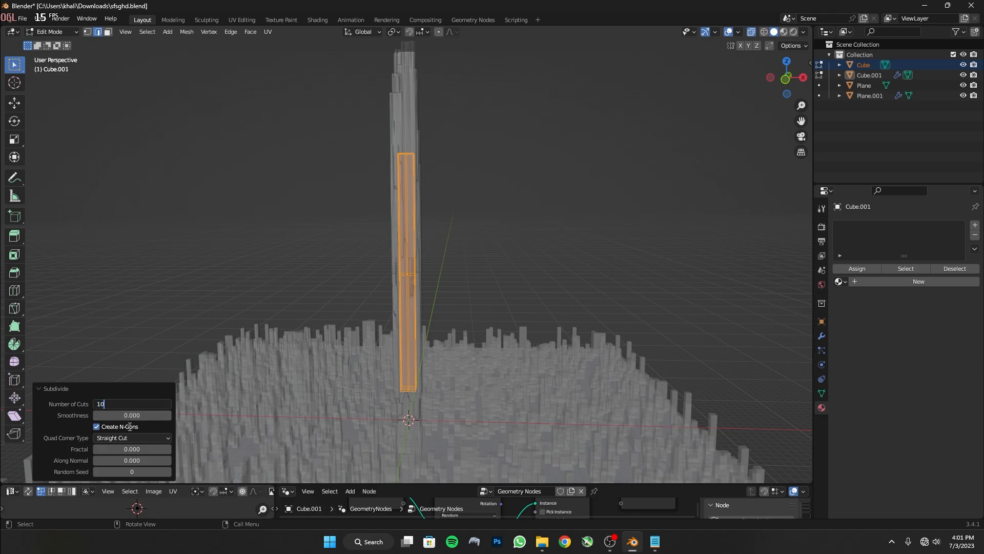
key("Return")
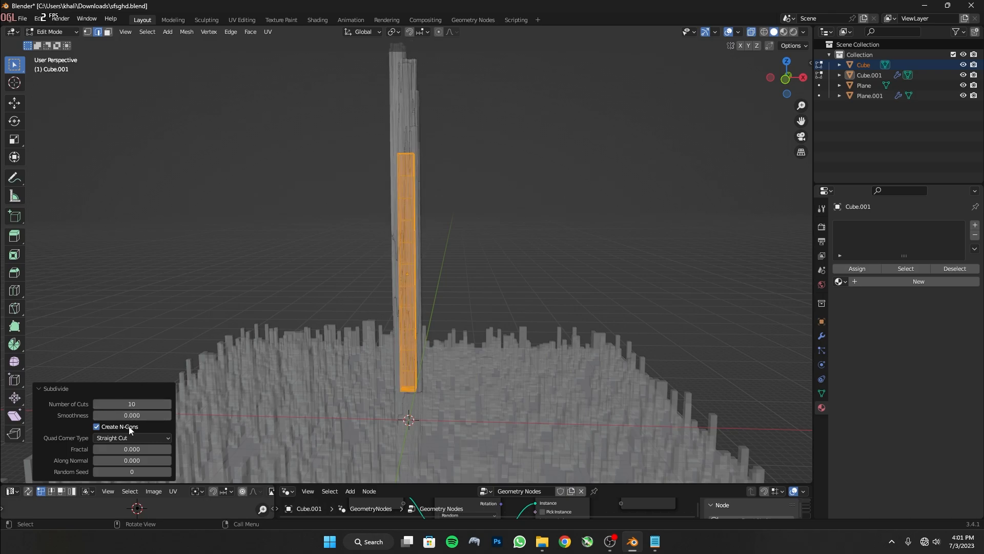
left_click(146, 404)
type("20")
key("Return")
Select only the bottom of the tall block and widen it by a scale of 3.335.
mouse_move(451, 385)
middle_mouse_down()
mouse_move(418, 394)
mouse_move(412, 346)
mouse_move(446, 388)
middle_mouse_up()
key("alt+a")
scroll(426, 360, "down", 2)
key("s")
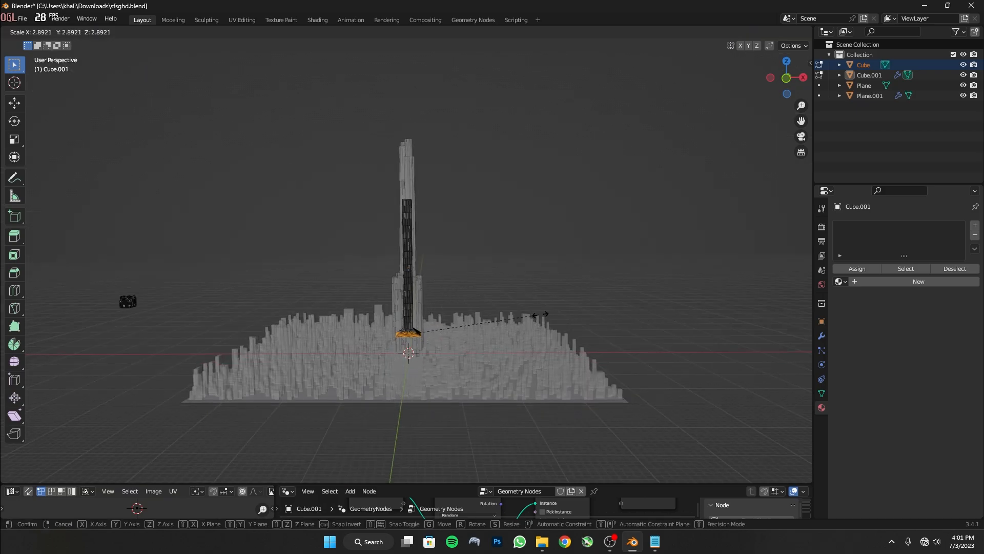
left_click(560, 316)
scroll(409, 266, "up", 3)
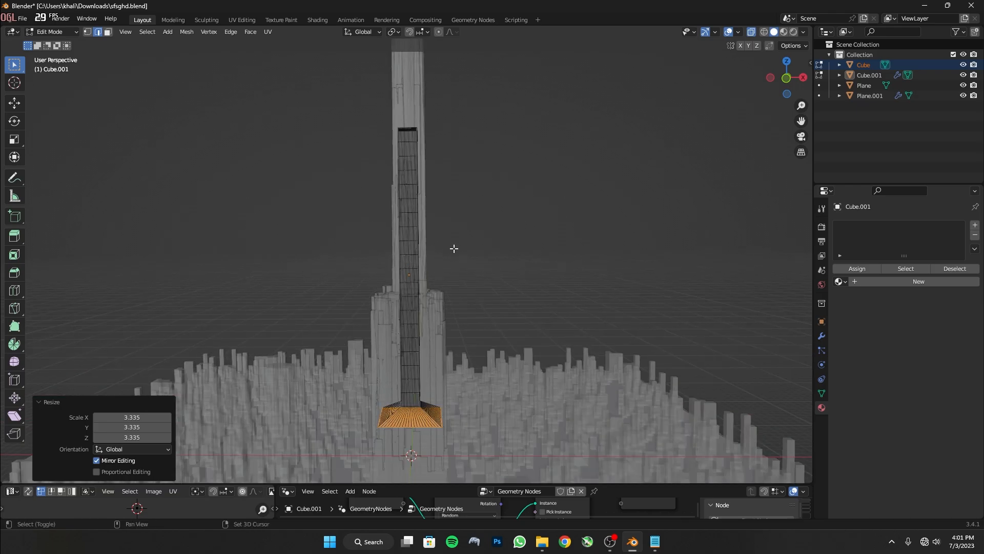
Select a mid-height section of the tall block's mesh and widen it by a scale of about 1.62.
left_click(403, 300)
key("e")
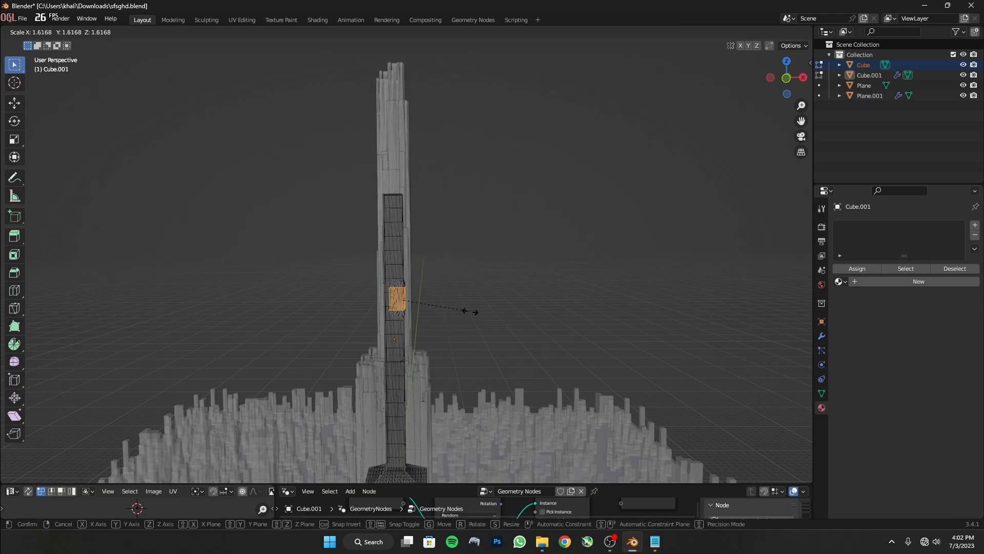
left_click(462, 312)
mouse_move(461, 311)
middle_mouse_down()
mouse_move(479, 305)
mouse_move(510, 352)
mouse_move(518, 348)
mouse_move(532, 204)
mouse_move(459, 329)
middle_mouse_up()
left_click(456, 301)
key("s")
left_click(492, 336)
Move the widened section down along Z, and raise another section higher up the block along Z.
scroll(458, 329, "down", 4)
key("g")
key("z")
left_click(479, 347)
left_click(416, 232)
key("g")
key("z")
left_click(422, 199)
Enlarge the upper sections of the block, scaling the last one by 1.399 and raising it about 1.6 m along Z.
left_click(423, 220)
key("s")
left_click(431, 221)
left_click(422, 219)
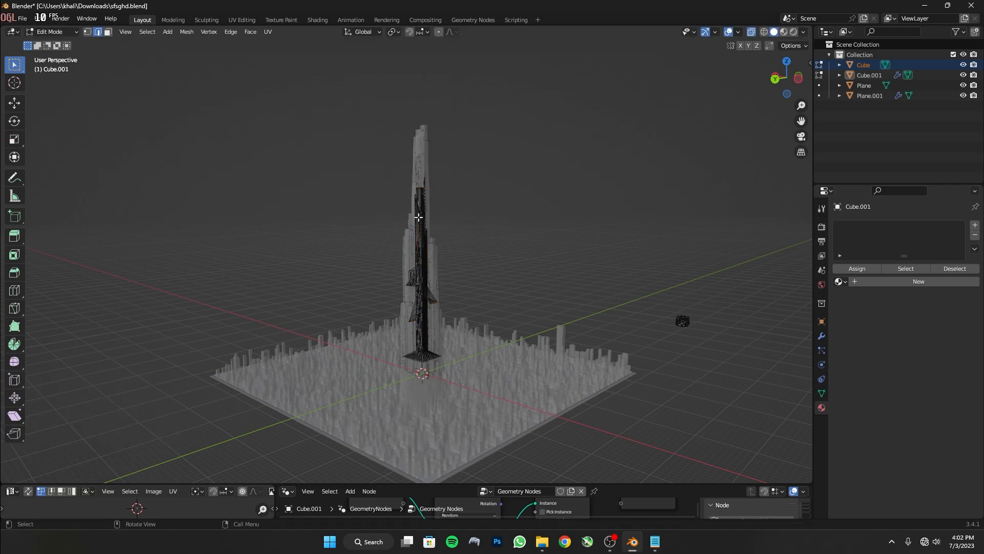
key("s")
left_click(439, 213)
key("g")
key("z")
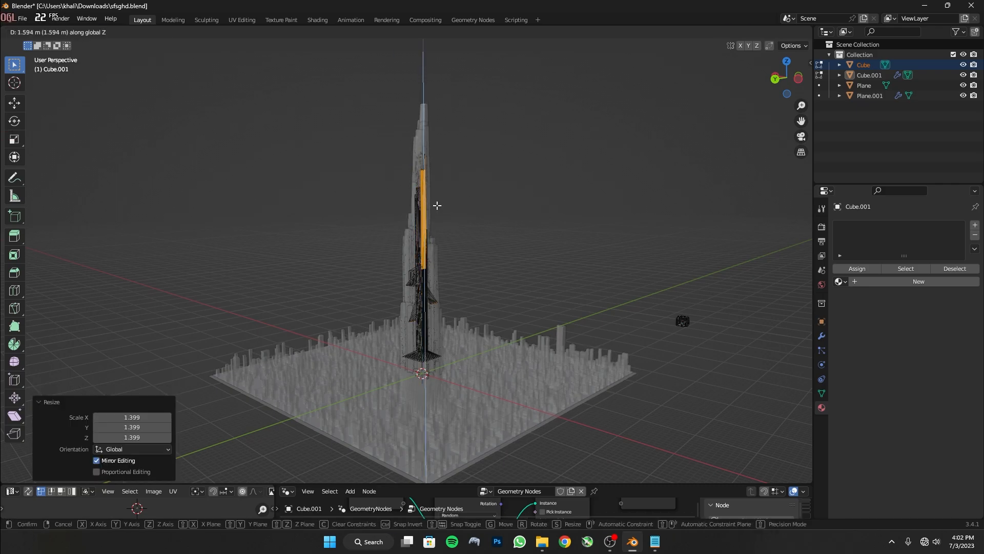
left_click(437, 206)
Turn off X-ray, enlarge the node editor and lower the density of the tower's Distribute Points on Faces node.
scroll(451, 251, "down", 3)
key("alt+z")
key("Tab")
scroll(499, 189, "up", 3)
middle_click_drag(451, 251, 329, 217)
key("Tab")
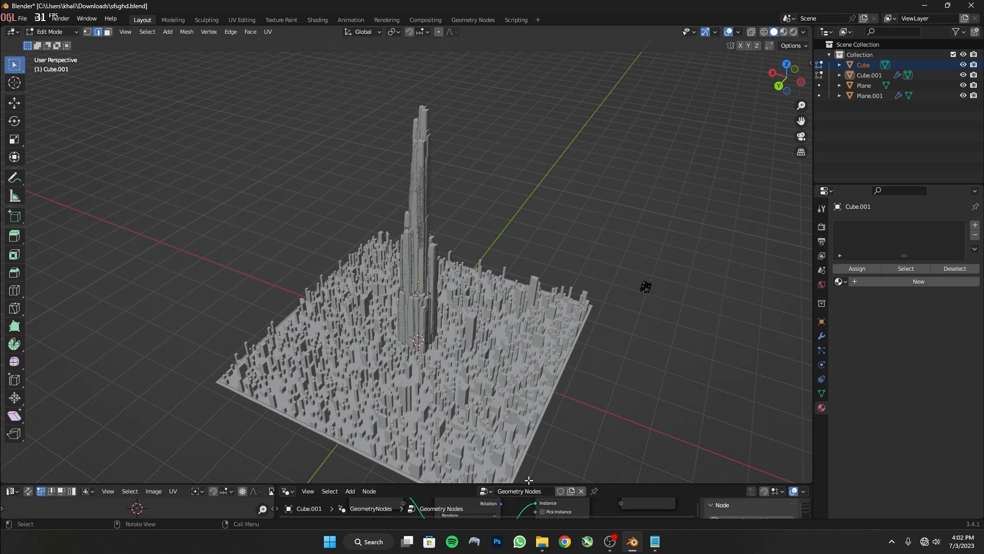
left_click_drag(536, 483, 536, 331)
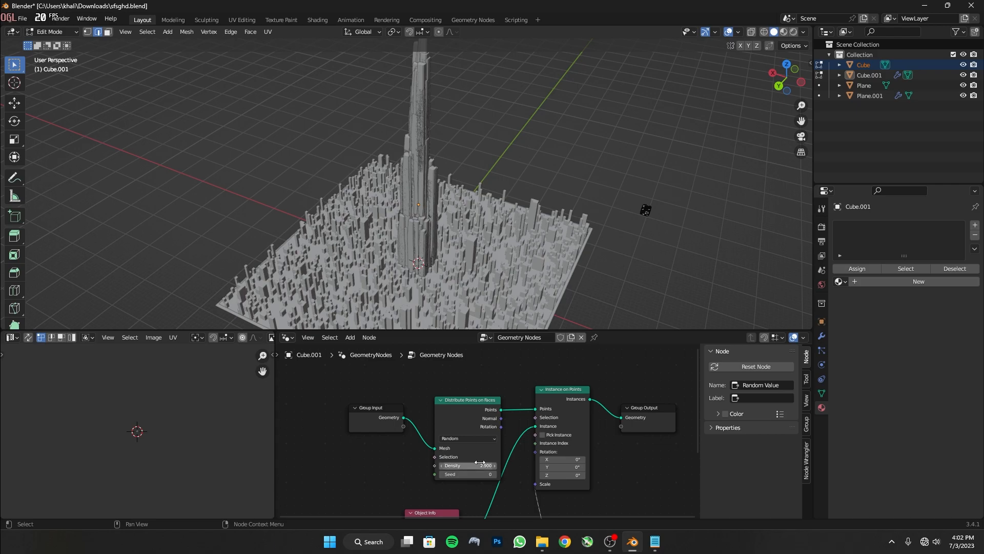
left_click_drag(480, 464, 423, 465, "shift")
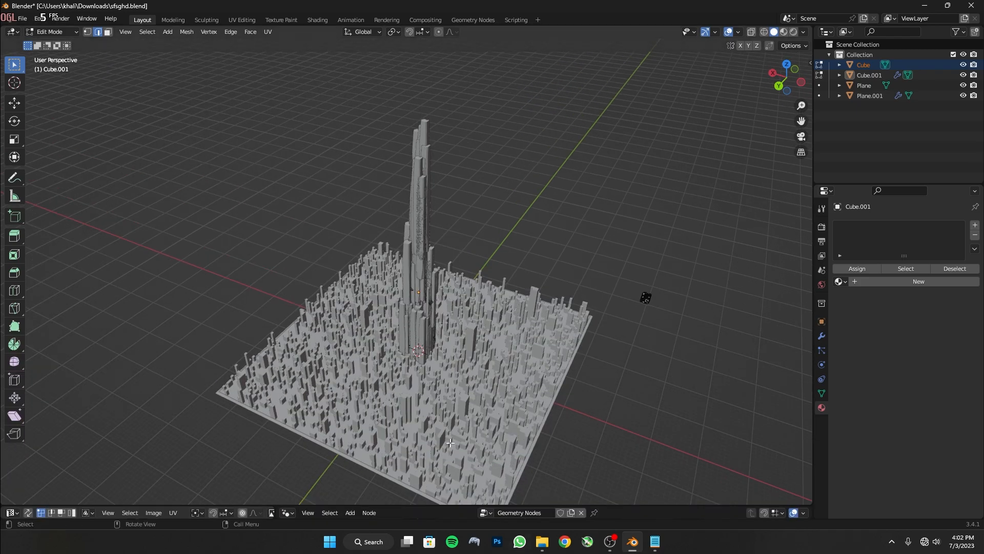
Duplicate the tower and raise the copy about 73 m along Z.
left_click(418, 249)
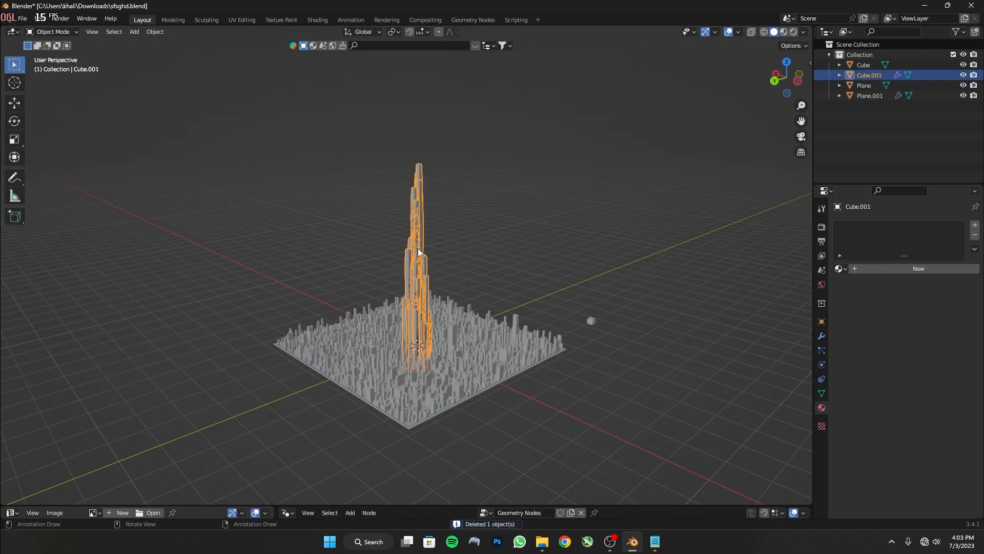
key("shift+d")
right_click(422, 399)
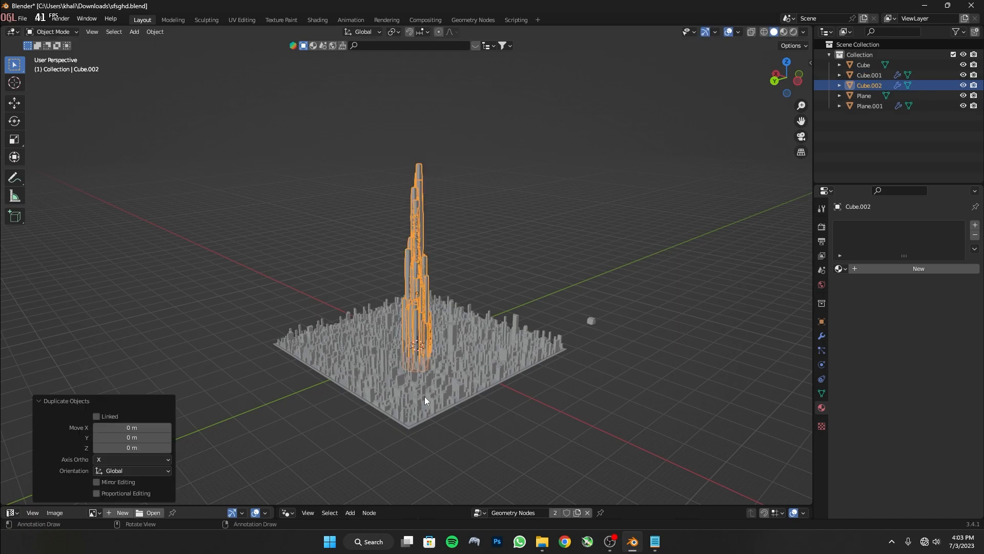
key("z")
left_click(433, 354)
key("g")
key("z")
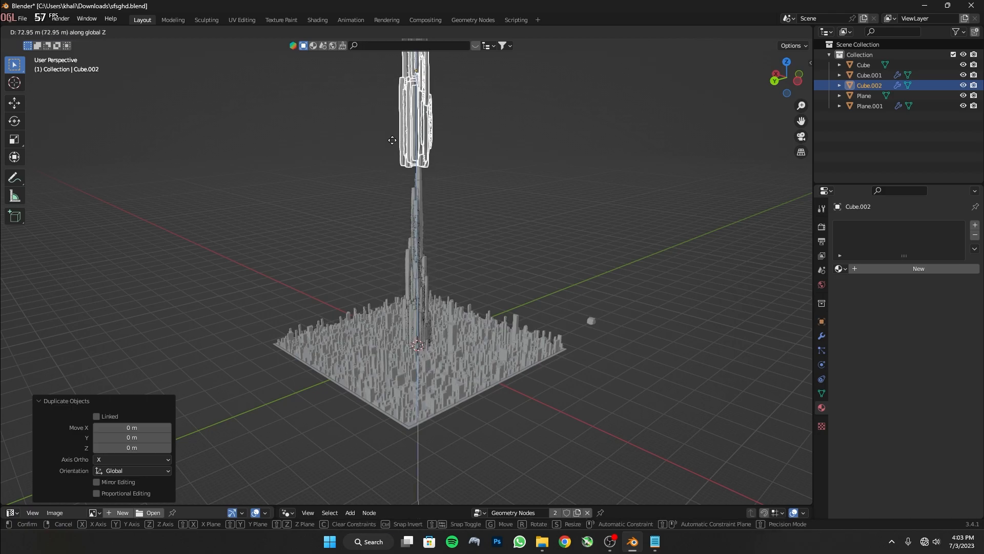
left_click(392, 140)
Rotate the tower copy 180° about the X axis and hide the viewport overlays.
type("rx180")
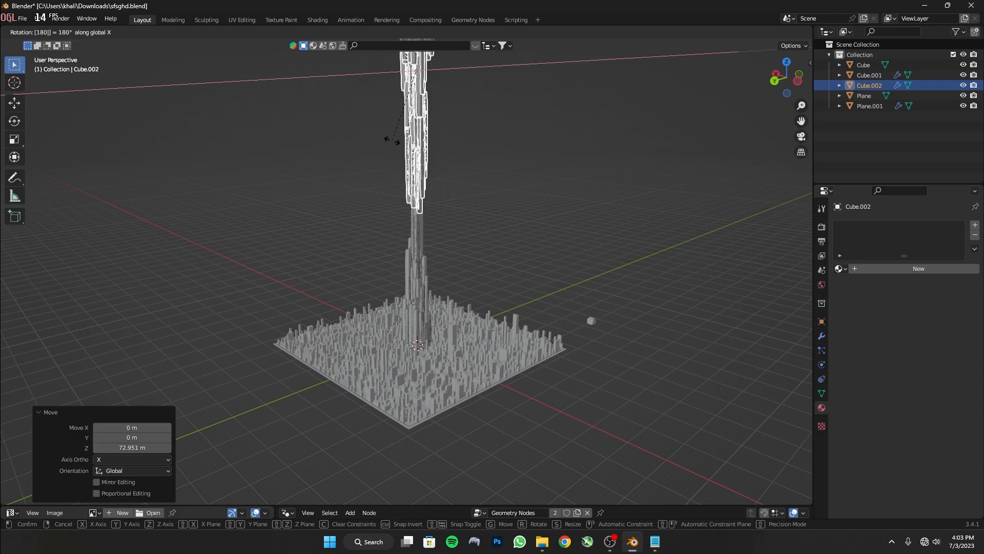
key("Return")
left_click(729, 34)
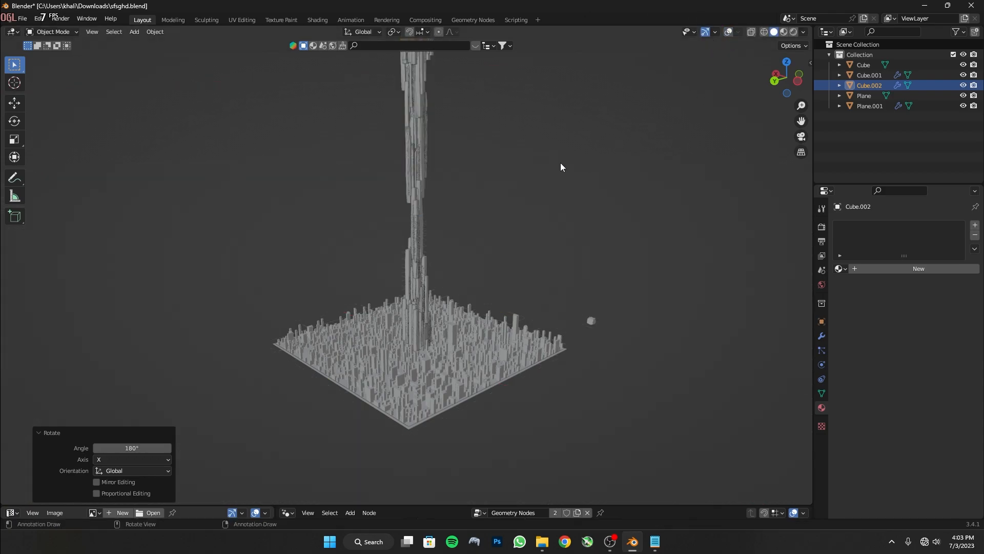
Lower the upside-down tower copy along Z so that its narrow end overlaps the tip of the original tower.
scroll(445, 229, "up", 6)
middle_click_drag(420, 369, 507, 424)
key("g")
key("z")
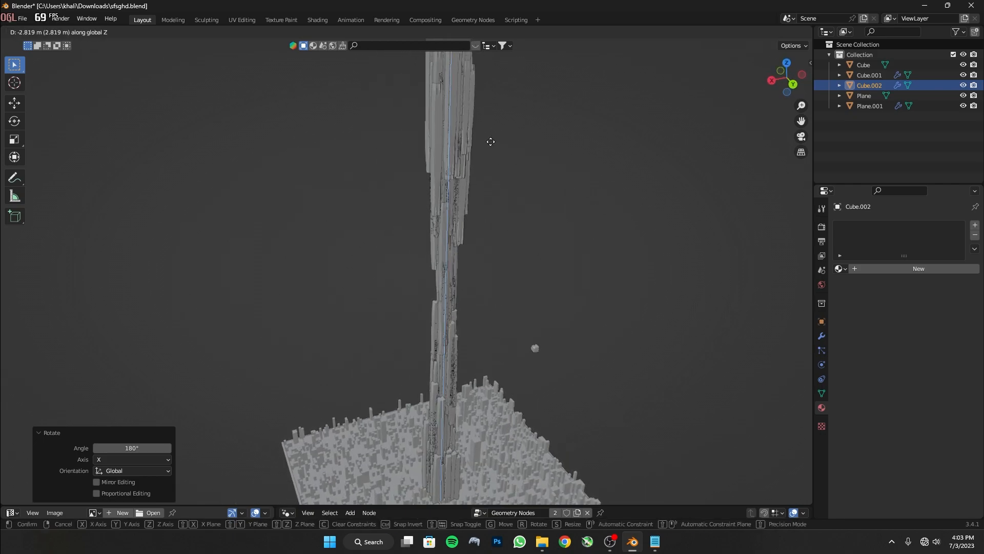
left_click(530, 336)
scroll(530, 336, "down", 3)
key("g")
key("z")
left_click(467, 309)
Select both tower halves and sink them together about 6.6 m along Z, with a further small lowering into the city.
left_click(429, 372, "shift")
key("g")
key("z")
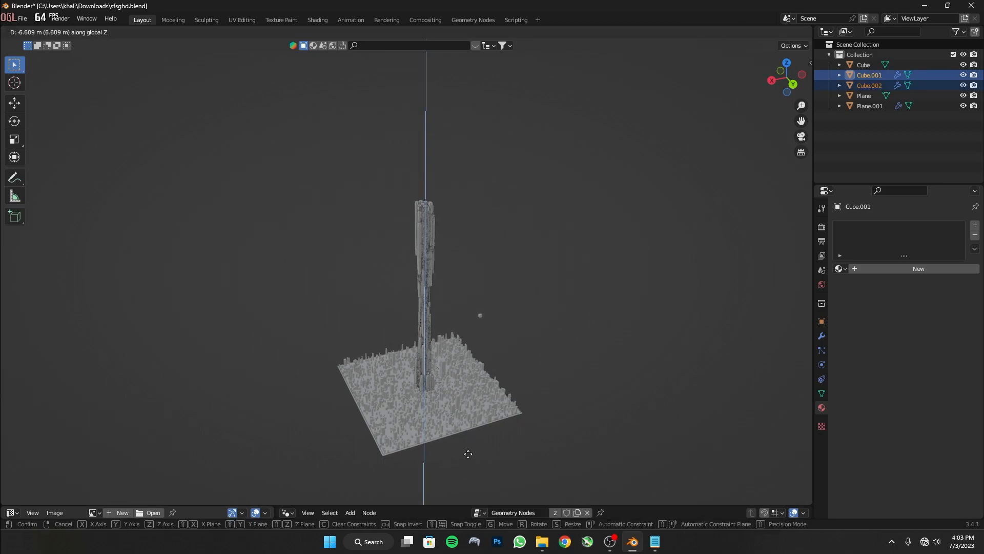
left_click(471, 422)
middle_click_drag(471, 419, 419, 414)
scroll(420, 414, "down", 3)
middle_click_drag(467, 354, 449, 346)
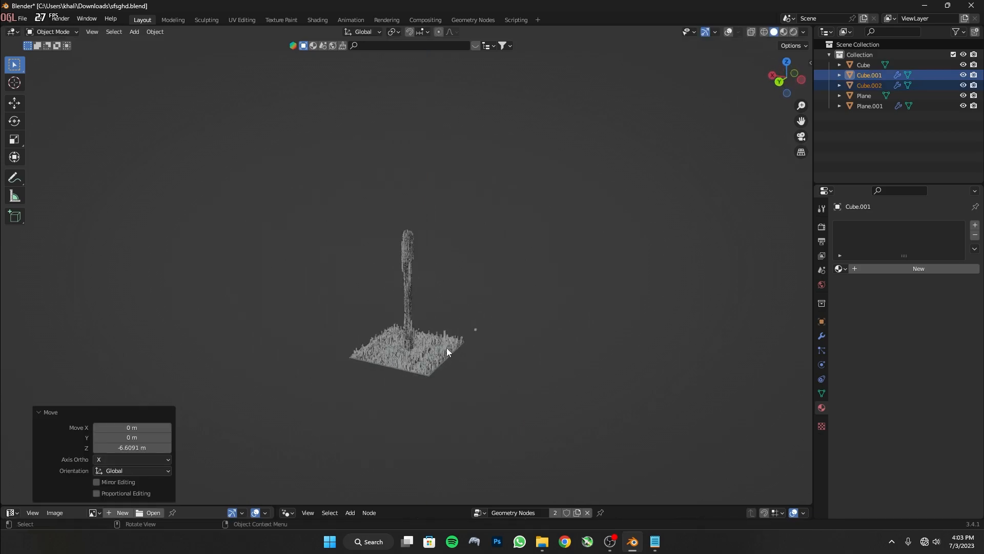
scroll(450, 344, "up", 4)
key("g")
key("z")
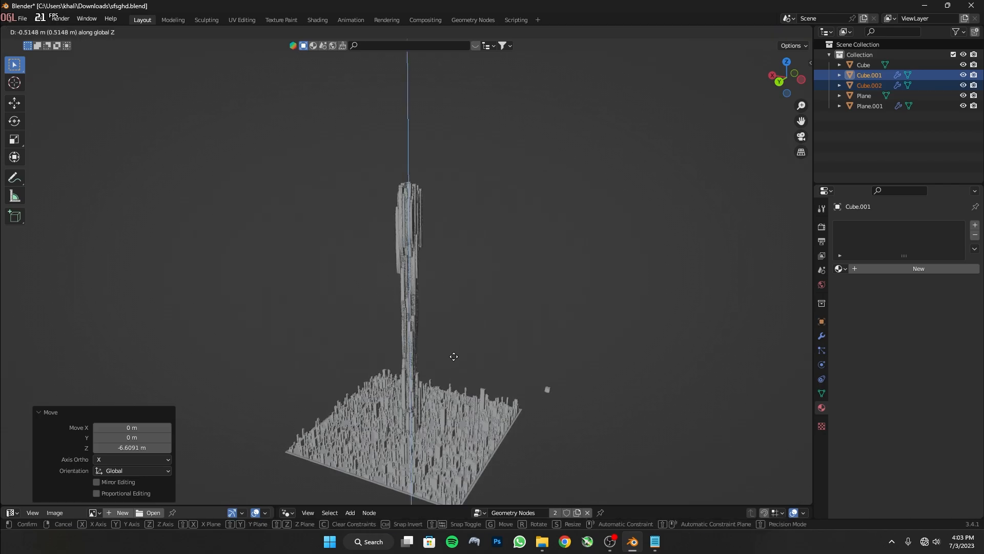
left_click(458, 366)
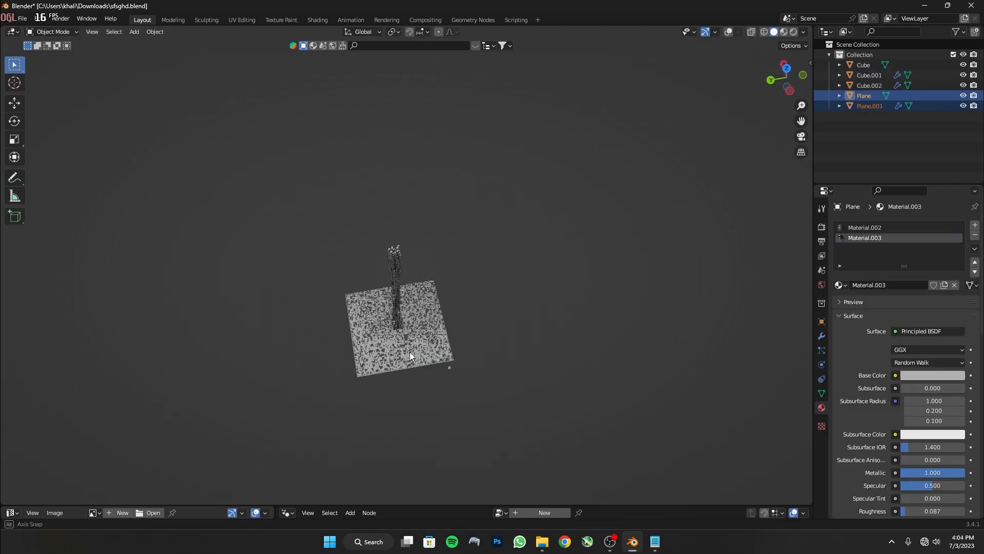
Duplicate the two city planes and place the copy -74 m along Y beside the original.
middle_click_drag(411, 352, 315, 330)
scroll(435, 343, "up", 4)
key("shift+d")
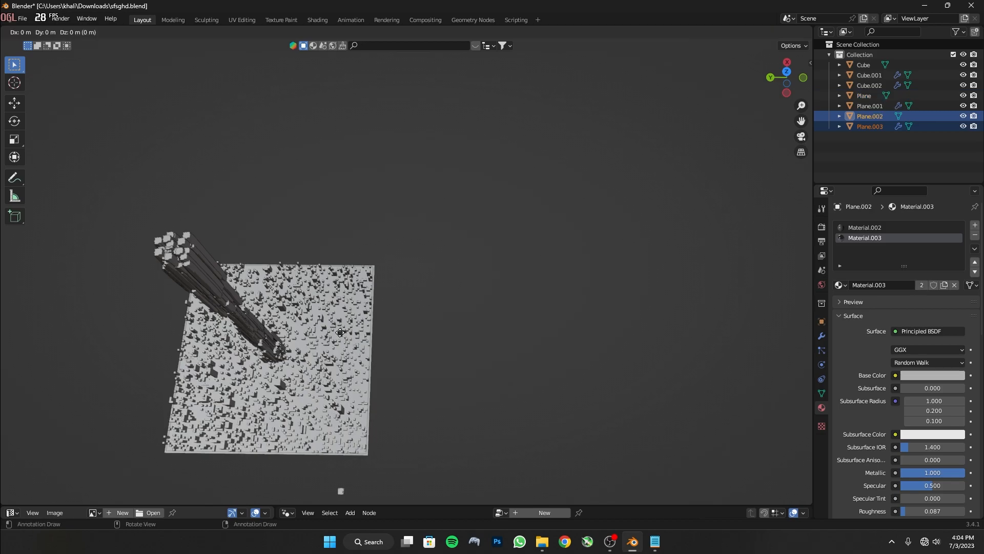
key("y")
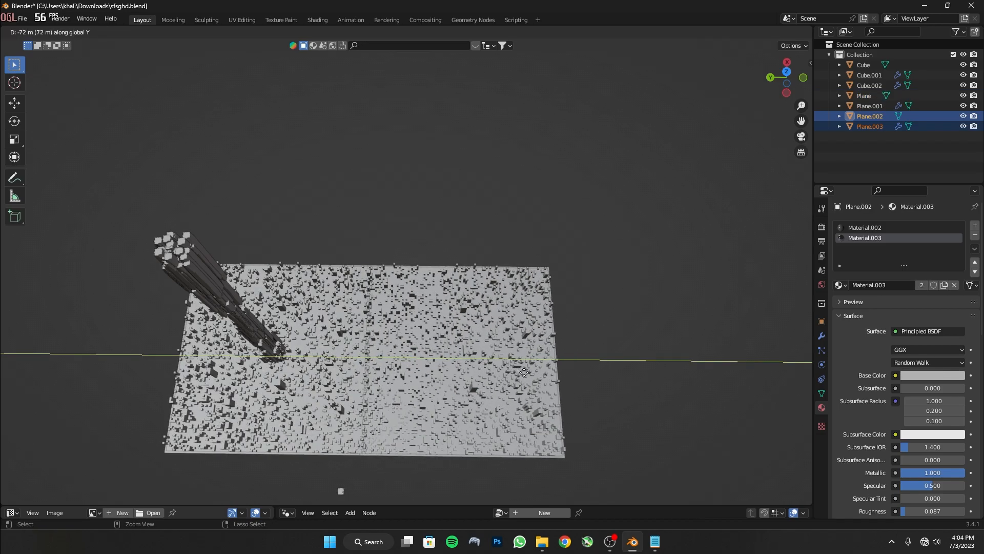
left_click(526, 377)
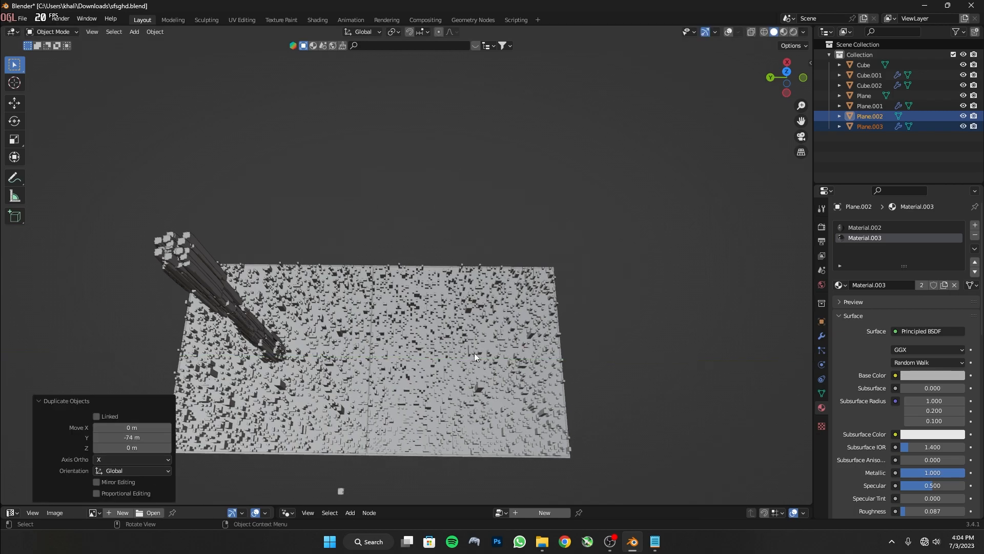
Duplicate the copied city block and place the new one about 75 m along X.
scroll(474, 352, "down", 3)
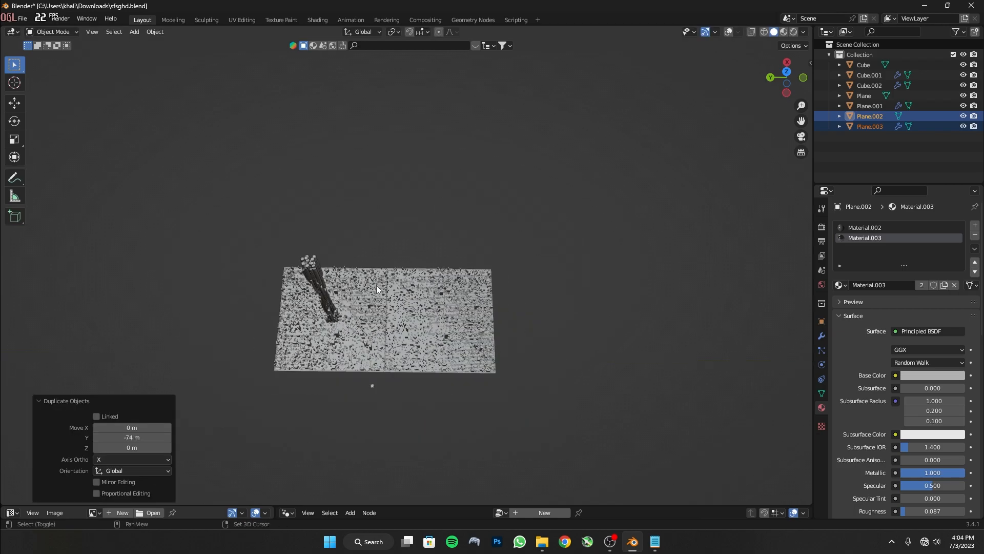
key("shift+d")
key("x")
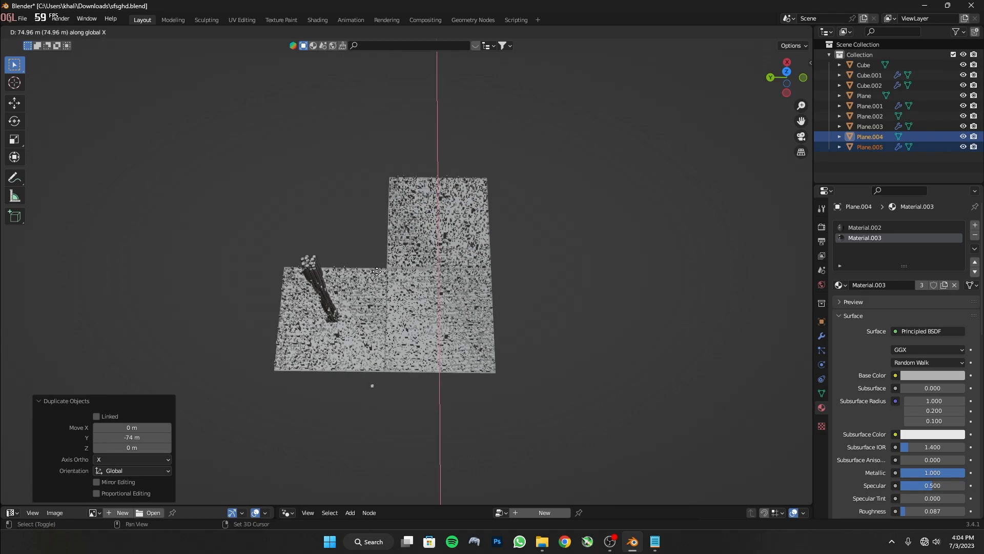
left_click(378, 276)
Duplicate that city block along Y to fill the remaining corner of the two-by-two city grid.
key("shift+d")
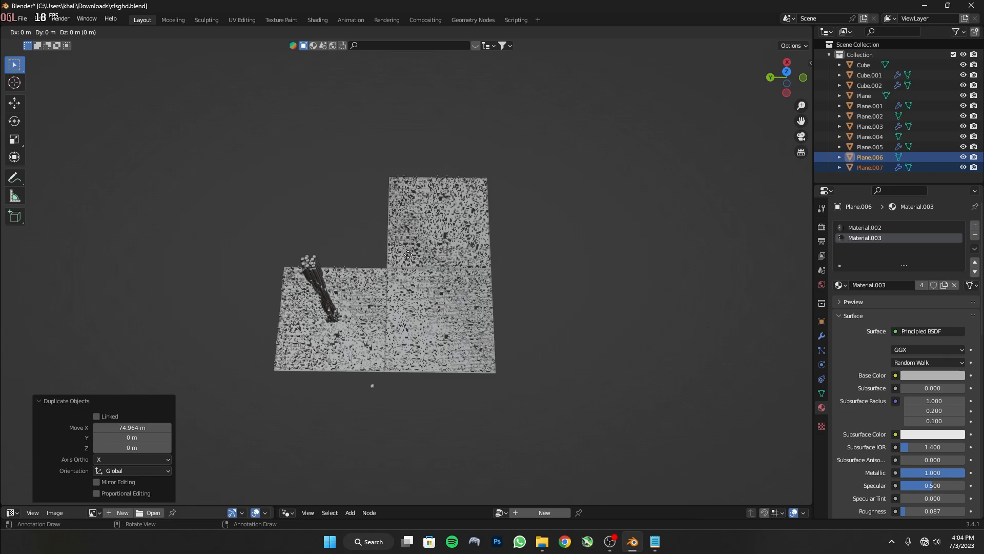
key("y")
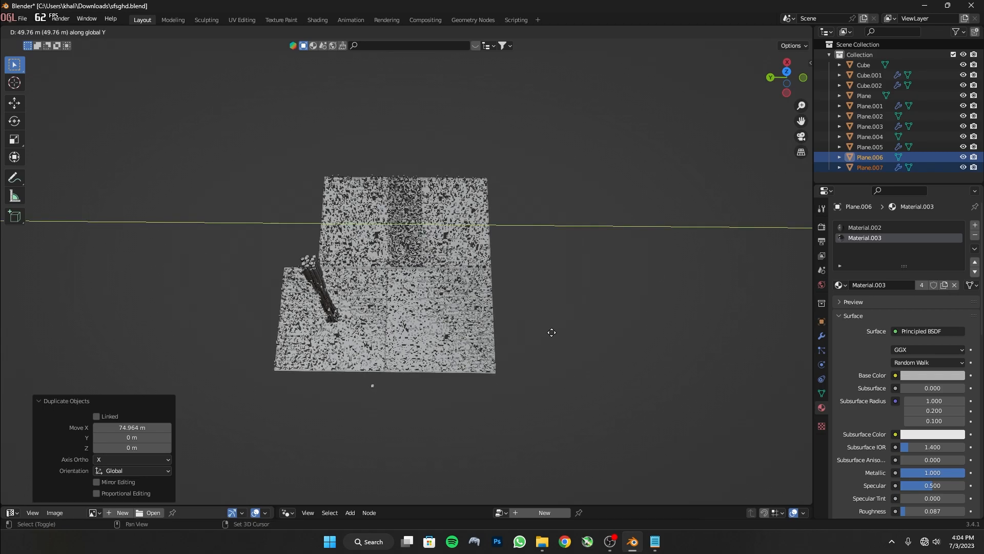
left_click(241, 396)
middle_click_drag(224, 343, 314, 272)
Select both tower halves and move them to the centre of the enlarged city.
left_click(310, 320)
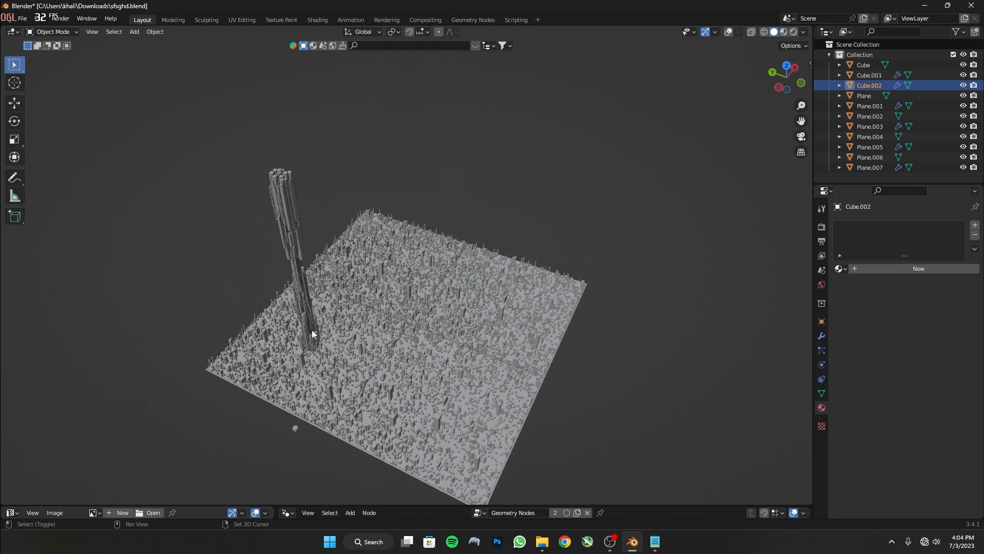
left_click(313, 333, "shift")
key("g")
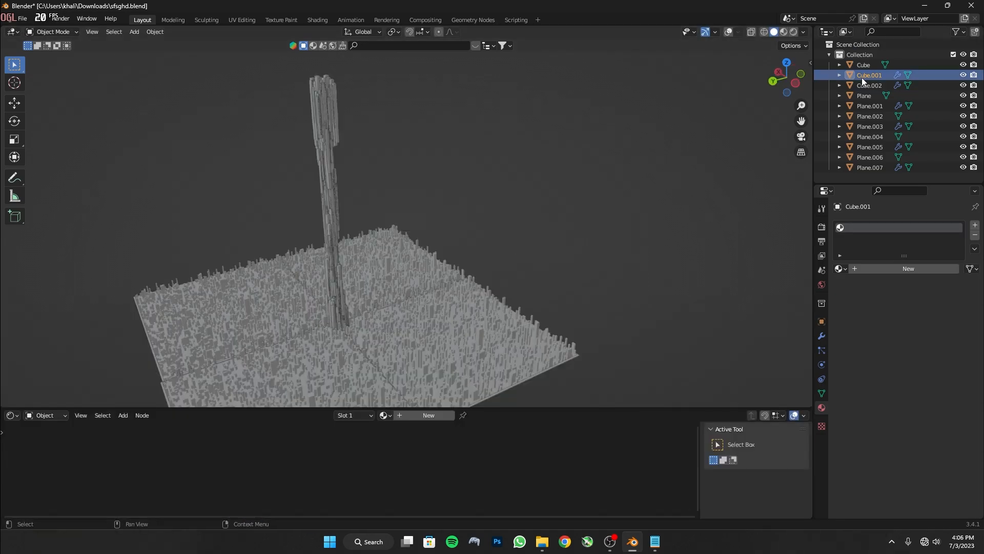
Select the small instanced cube, switch the viewport to rendered shading and give the cube a new material.
left_click(859, 64)
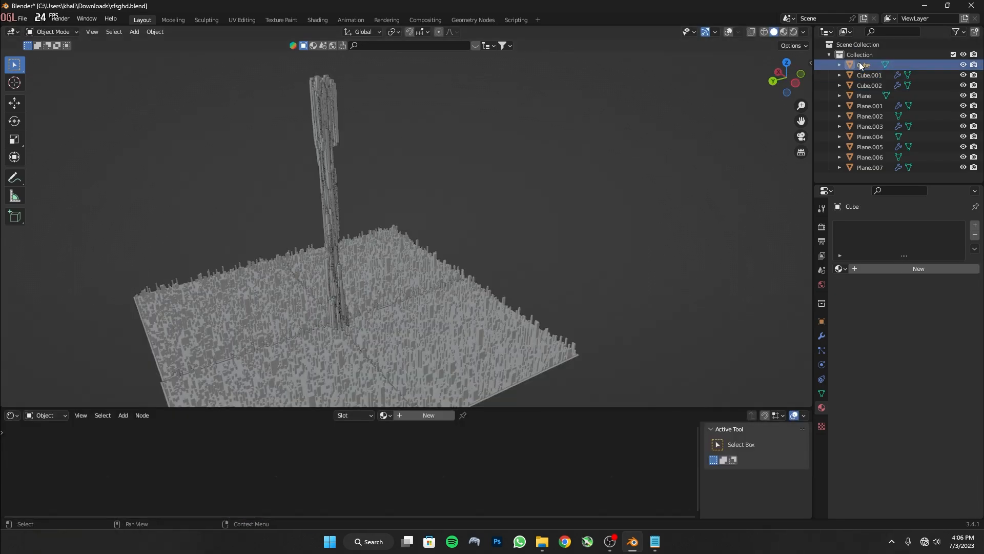
left_click(796, 32)
middle_click_drag(291, 263, 237, 253)
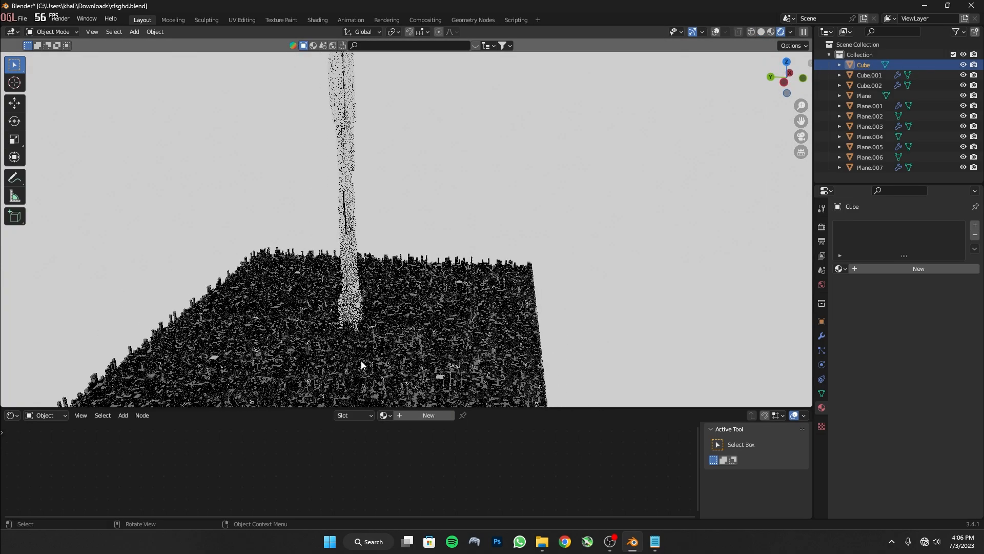
left_click(429, 416)
middle_click_drag(413, 460, 484, 470)
Add the TexturesCom_BuildingsIndustrial0181_4_M image from the TEXTURES folder to the material and place it beside the shader node.
left_click(541, 542)
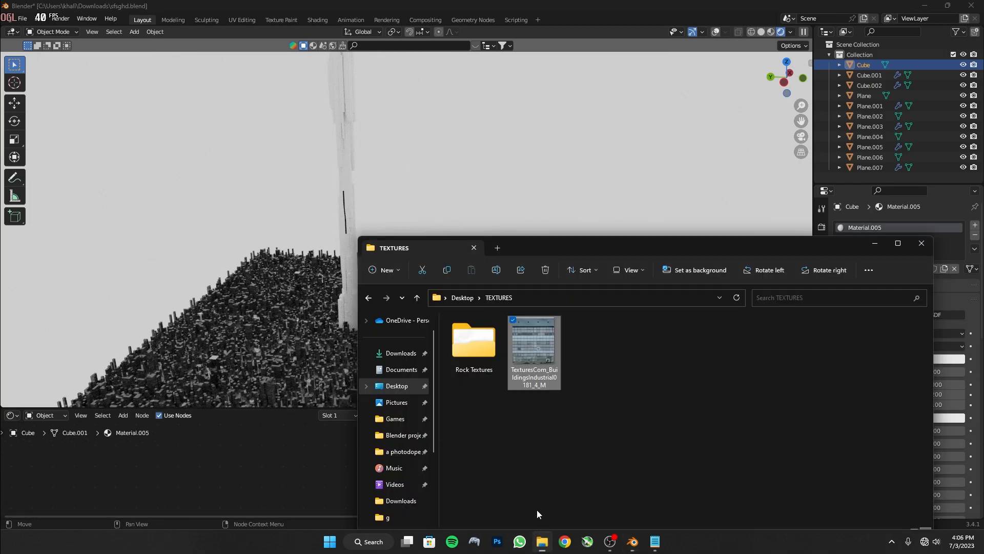
left_click_drag(540, 347, 263, 473)
left_click_drag(325, 469, 265, 449)
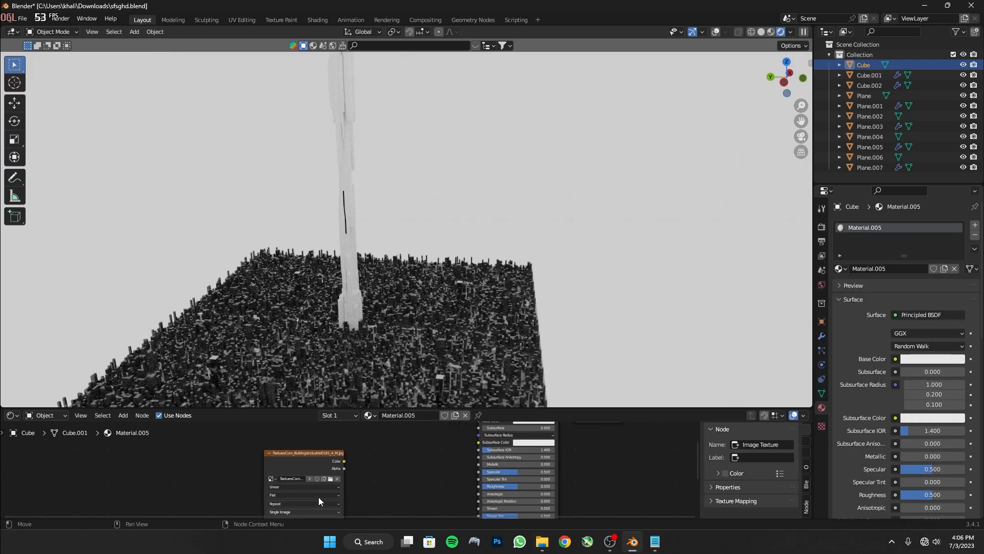
scroll(346, 463, "up", 2)
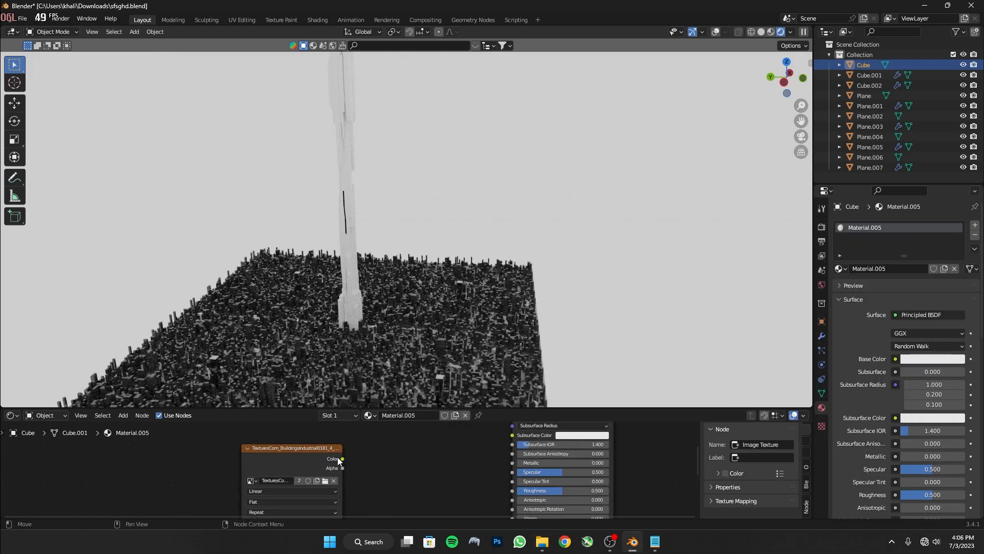
Connect the image texture's colour to Base Color and Roughness, and its alpha to a lower Principled BSDF input.
left_click_drag(341, 456, 518, 464)
middle_click_drag(300, 510, 336, 458)
left_click_drag(377, 460, 551, 490)
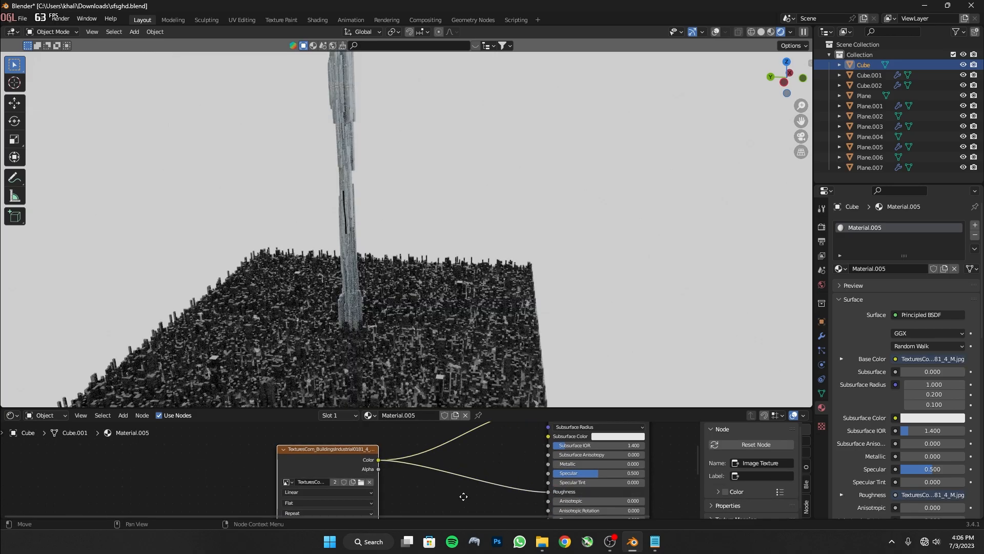
middle_click_drag(328, 462, 377, 422)
left_click_drag(427, 429, 587, 488)
middle_click_drag(514, 460, 377, 426)
Set the cube material's Metallic value to 0.214.
scroll(422, 474, "up", 1)
middle_click_drag(422, 474, 445, 489)
middle_click_drag(477, 445, 451, 515)
left_click_drag(482, 507, 513, 508)
middle_click_drag(516, 500, 555, 449)
left_click_drag(554, 456, 532, 456)
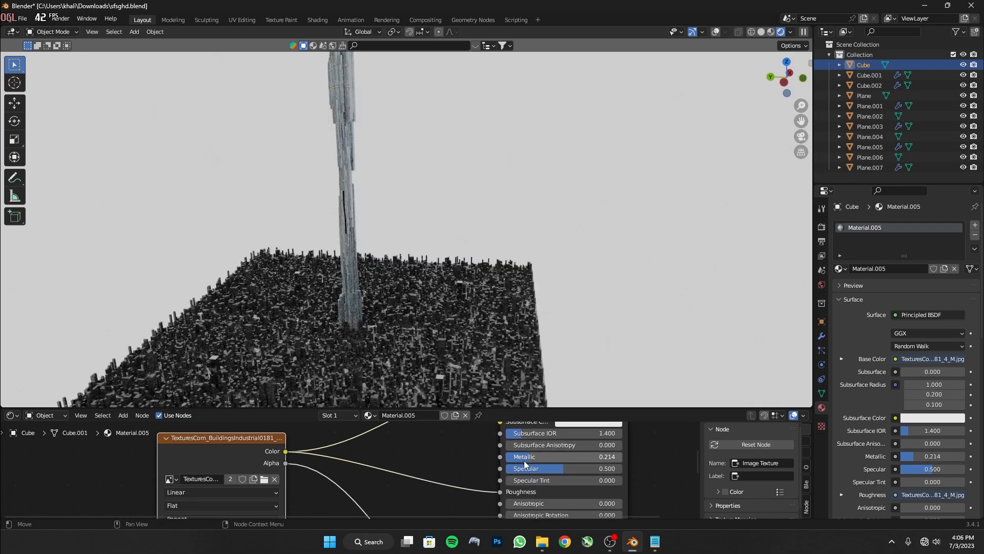
scroll(530, 472, "down", 1)
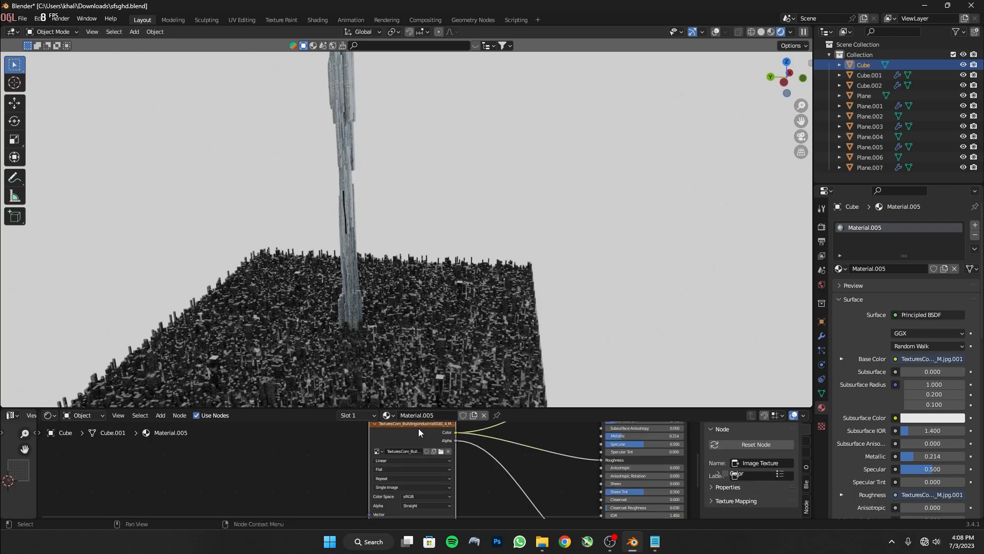
Add mapping and texture-coordinate nodes to Material.005's image texture and set the mapping scale to 4.400 on all three axes.
key("ctrl+t")
scroll(383, 482, "up", 3)
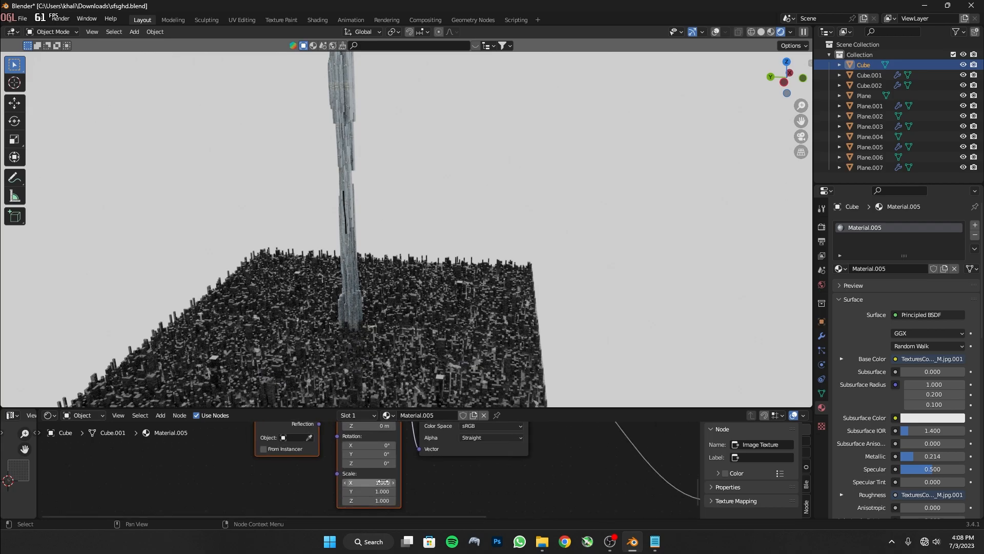
left_click_drag(370, 482, 425, 483)
middle_click_drag(459, 200, 463, 296)
scroll(373, 208, "down", 1)
scroll(374, 212, "down", 2)
scroll(464, 297, "up", 5)
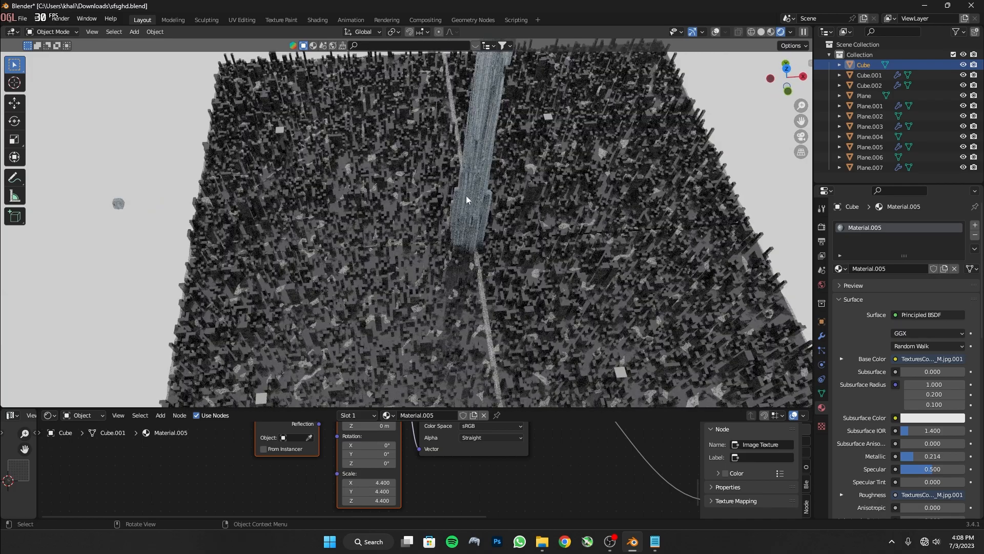
Select the planes forming one half of the city ground and move them about -1.5 m along X to close the central gap.
scroll(528, 356, "down", 5)
middle_click_drag(469, 294, 416, 288, "shift")
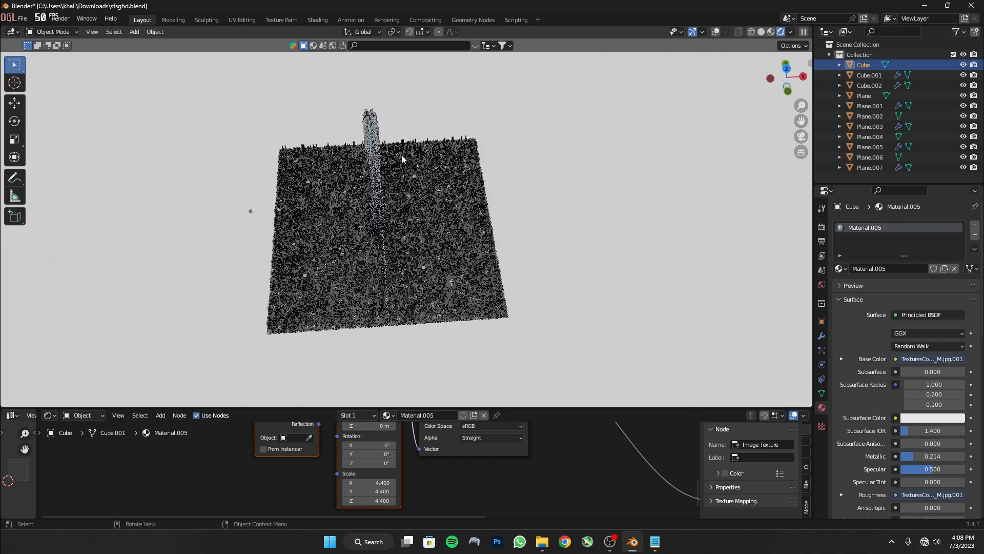
left_click_drag(409, 145, 426, 190)
mouse_move(480, 306)
left_mouse_down()
mouse_move(502, 309)
mouse_move(468, 307)
left_mouse_up()
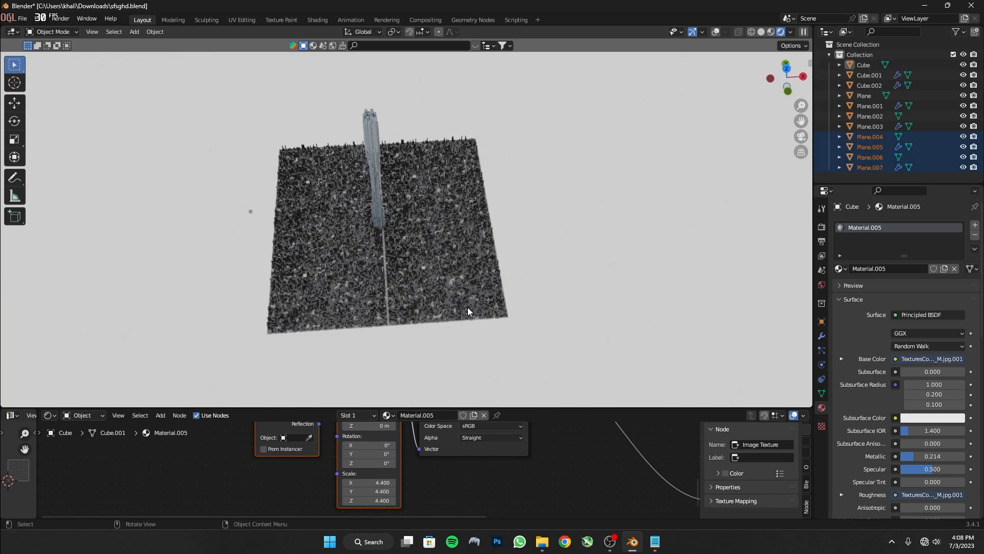
key("g")
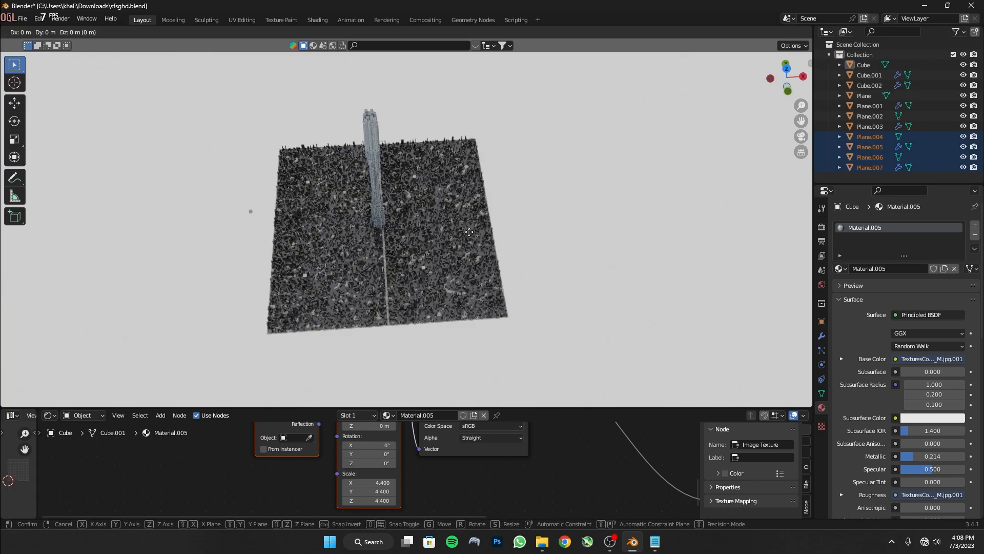
key("x")
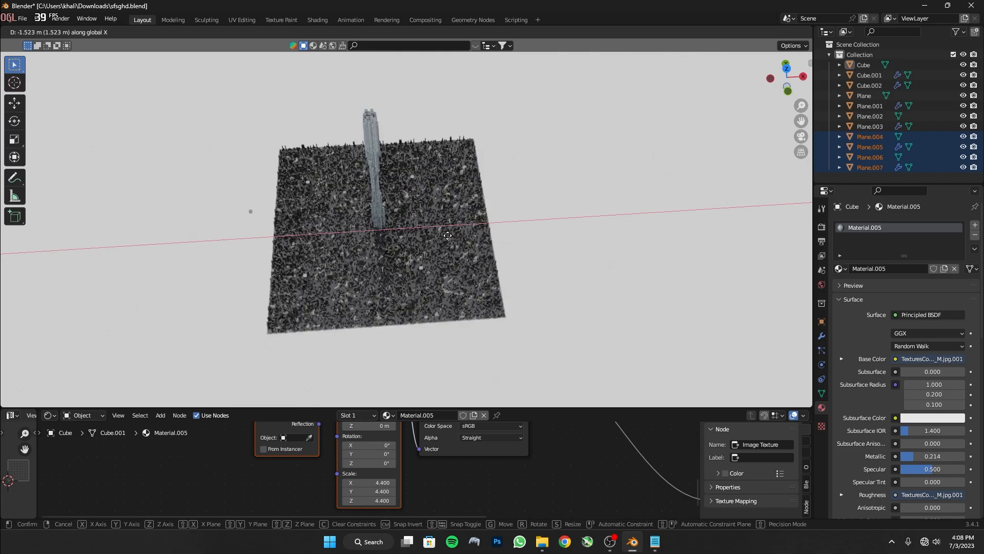
left_click(442, 234)
Duplicate both parts of the tall tower and place the copy about 10 m away along X.
middle_click_drag(315, 265, 374, 257, "shift")
scroll(481, 259, "up", 1)
middle_click_drag(483, 259, 427, 400)
scroll(410, 304, "up", 3)
scroll(369, 324, "down", 3)
scroll(387, 324, "up", 2)
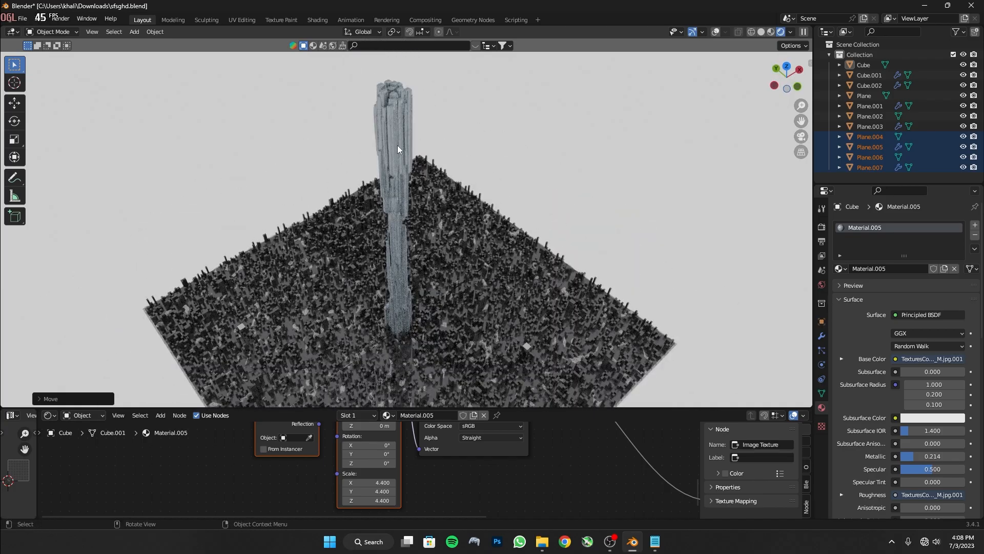
left_click(398, 146)
left_click(404, 297, "shift")
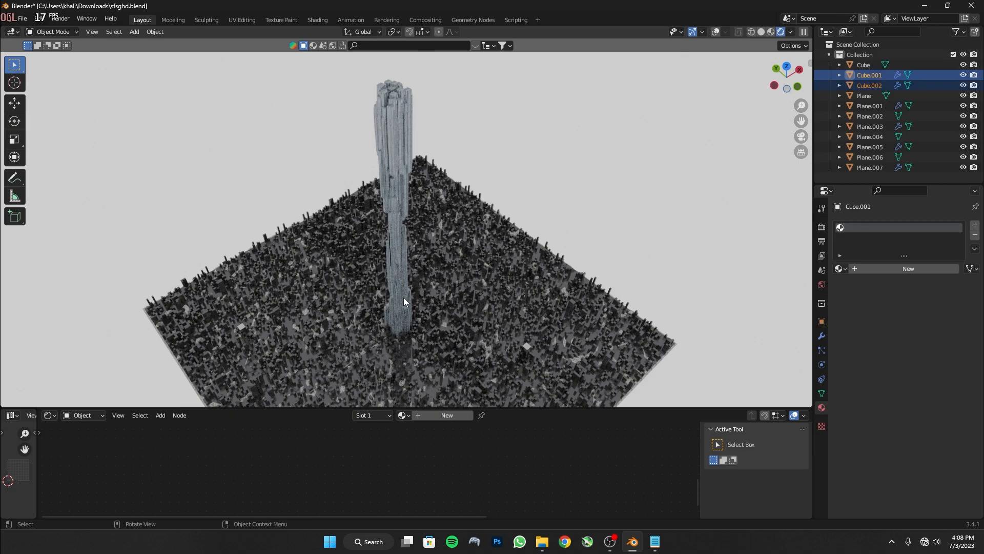
key("shift+d")
key("x")
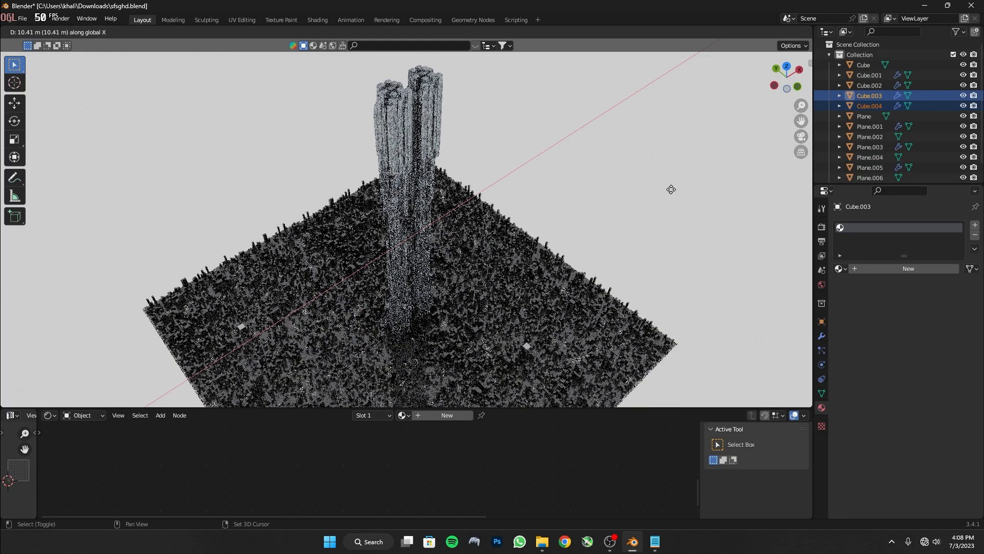
left_click(668, 197)
scroll(460, 333, "down", 2)
scroll(458, 315, "up", 2)
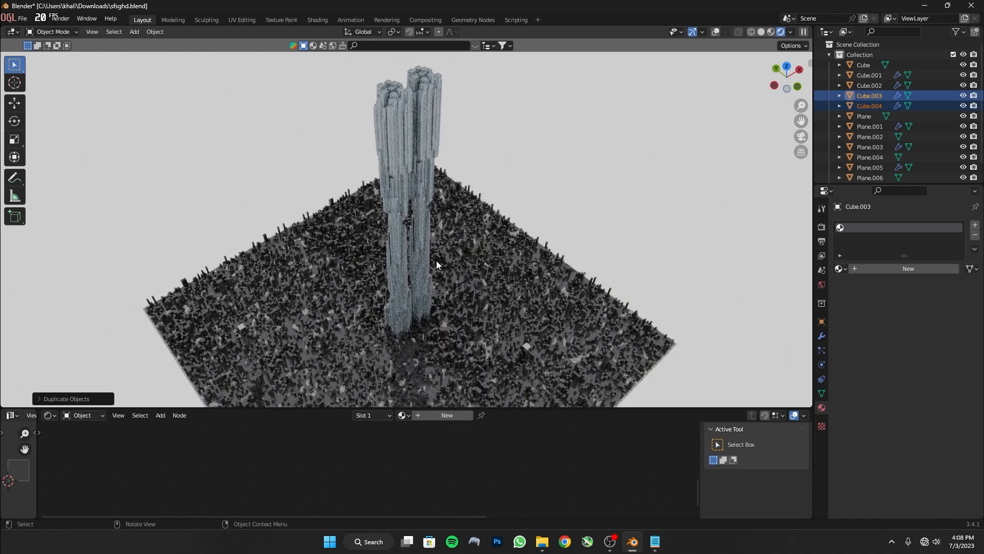
Duplicate only the lower part of the original tower and move the copy about -23 m along X.
scroll(433, 259, "down", 4)
left_click(401, 189)
middle_click_drag(409, 196, 429, 253)
left_click(411, 317)
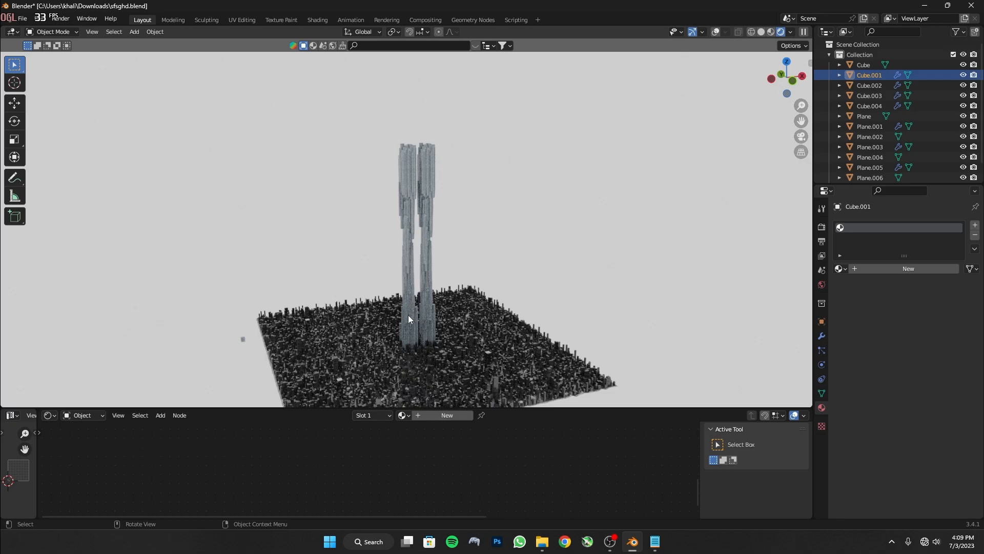
key("shift+d")
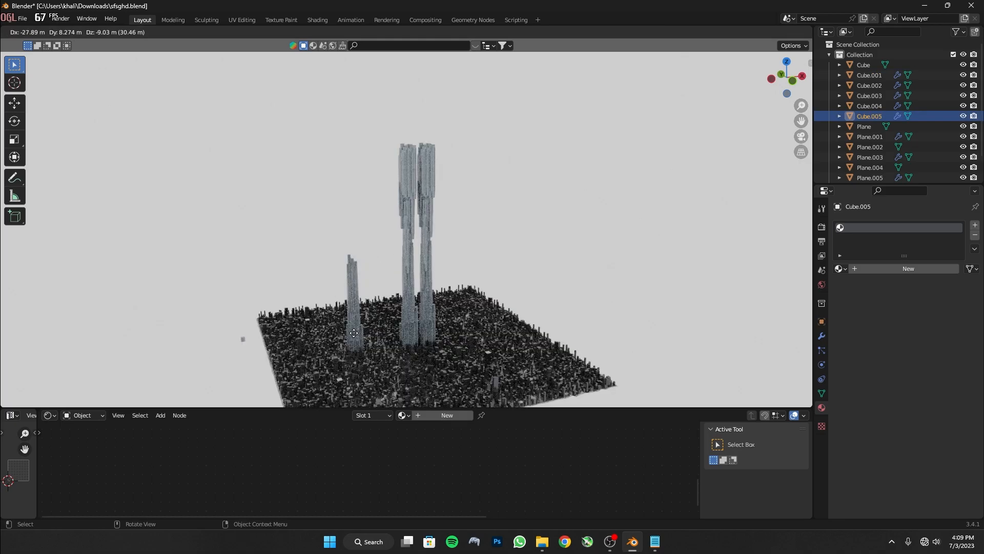
key("x")
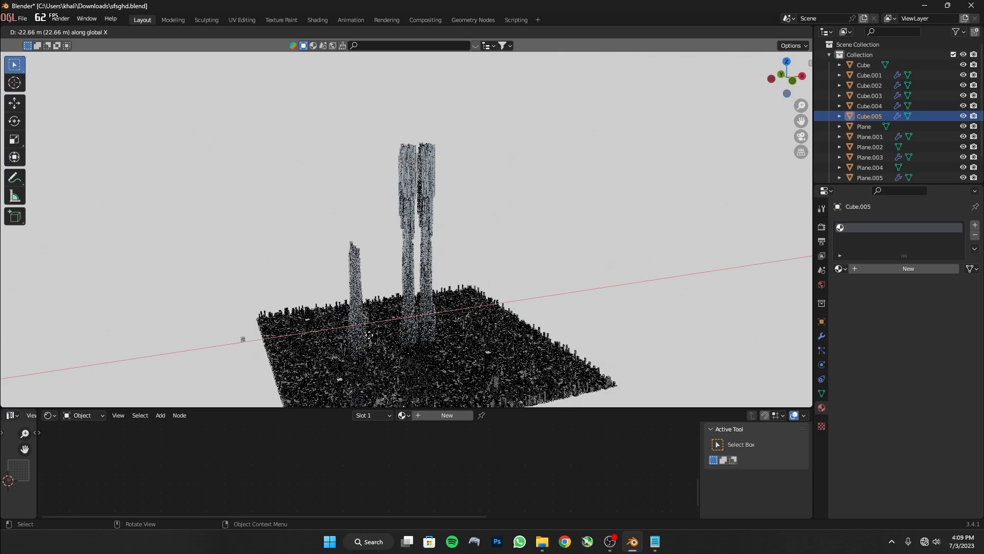
left_click(243, 339)
Show the viewport overlays and scale up the middle section of the short tower's mesh in Edit Mode.
scroll(243, 338, "up", 3)
key("Tab")
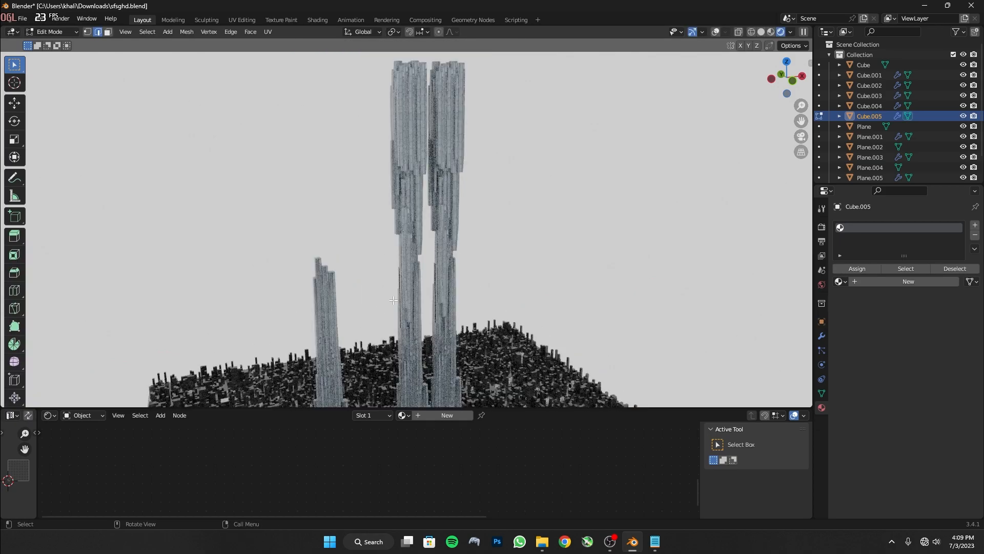
middle_click_drag(478, 209, 680, 48)
left_click(718, 32)
middle_click_drag(512, 154, 421, 277)
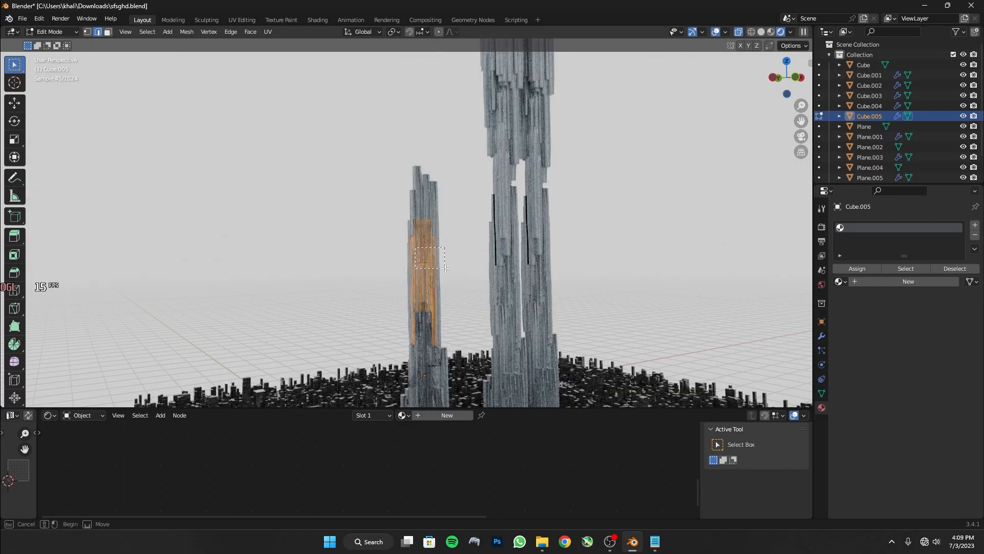
left_click_drag(444, 268, 445, 267)
key("s")
left_click(433, 272)
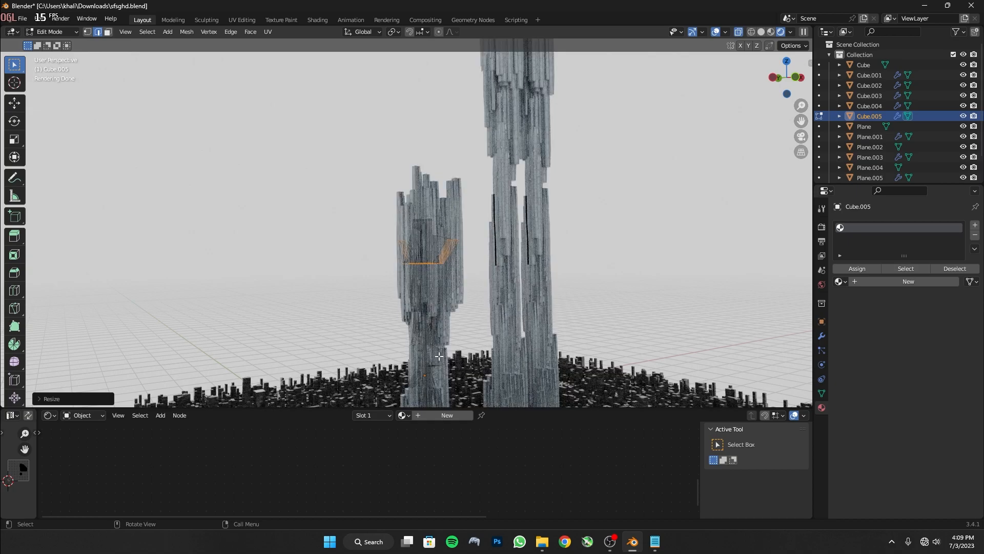
Raise one part of the short tower's widened upper section along Z to give it a stepped top.
scroll(440, 355, "down", 3)
middle_click_drag(440, 355, 428, 329, "shift")
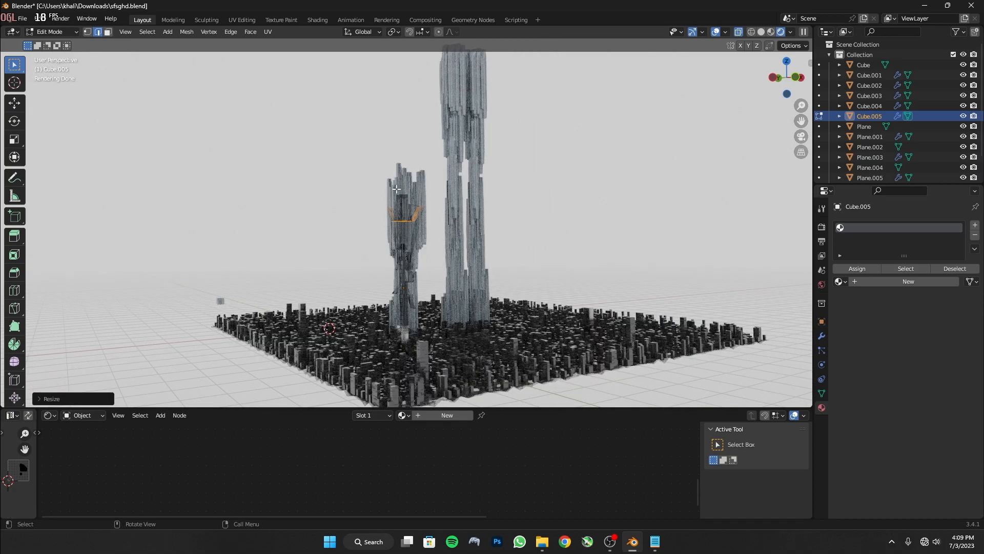
key("g")
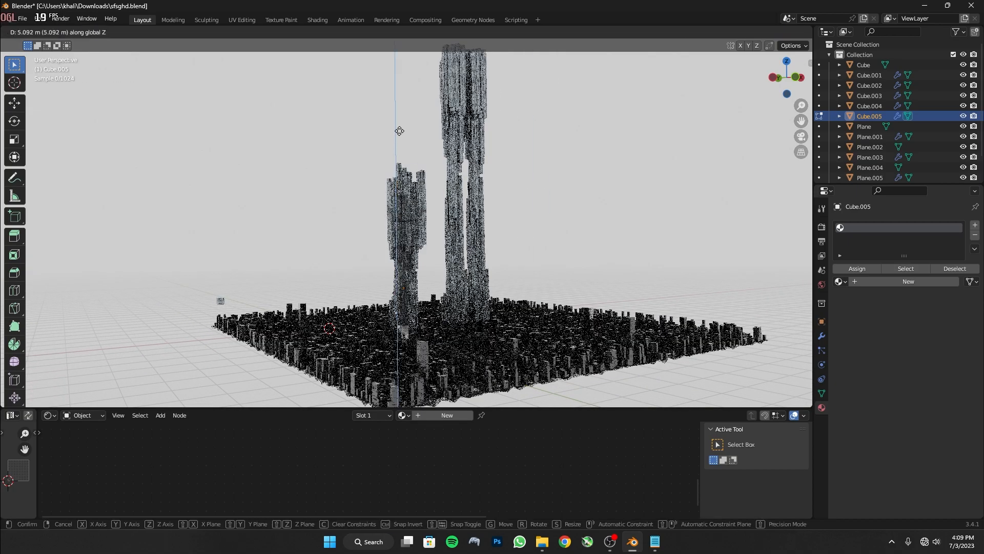
left_click(408, 79)
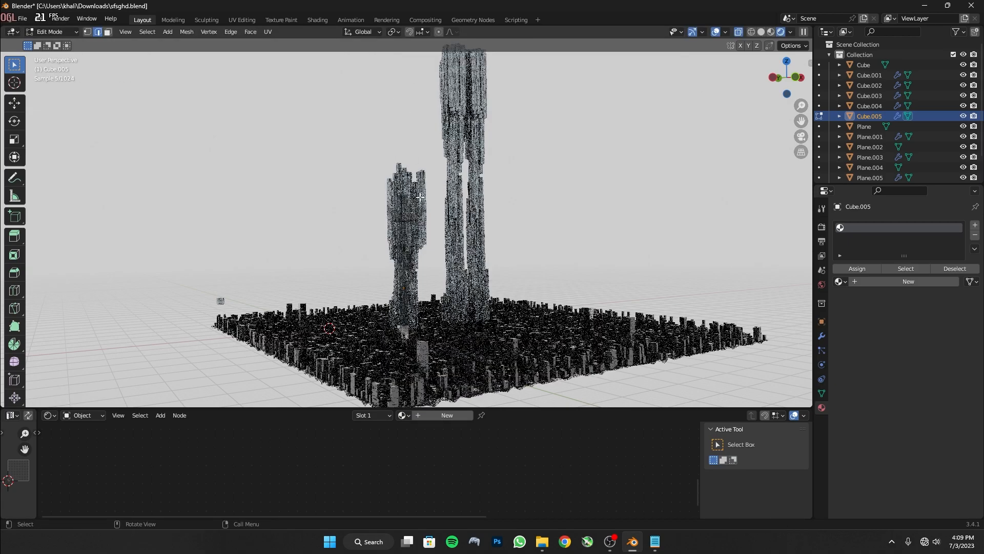
left_click_drag(416, 211, 418, 212)
key("g")
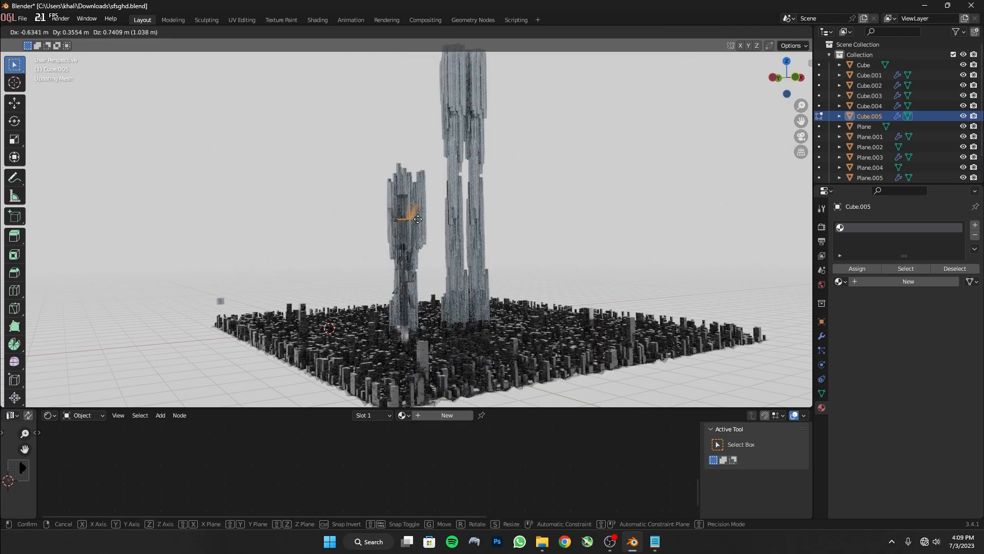
key("z")
left_click(416, 159)
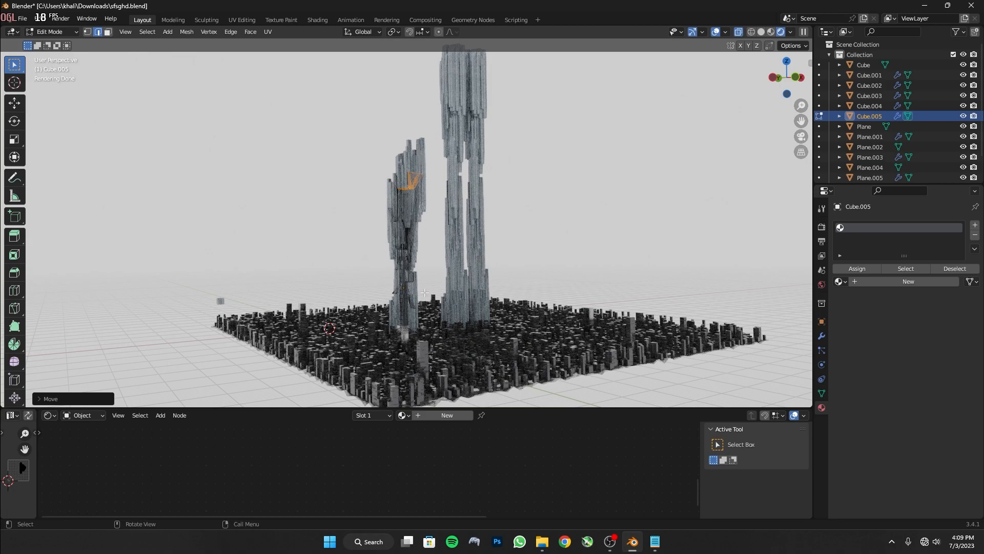
Scale up the faces at the short tower's base to widen it and return to Object Mode.
key("ctrl+z")
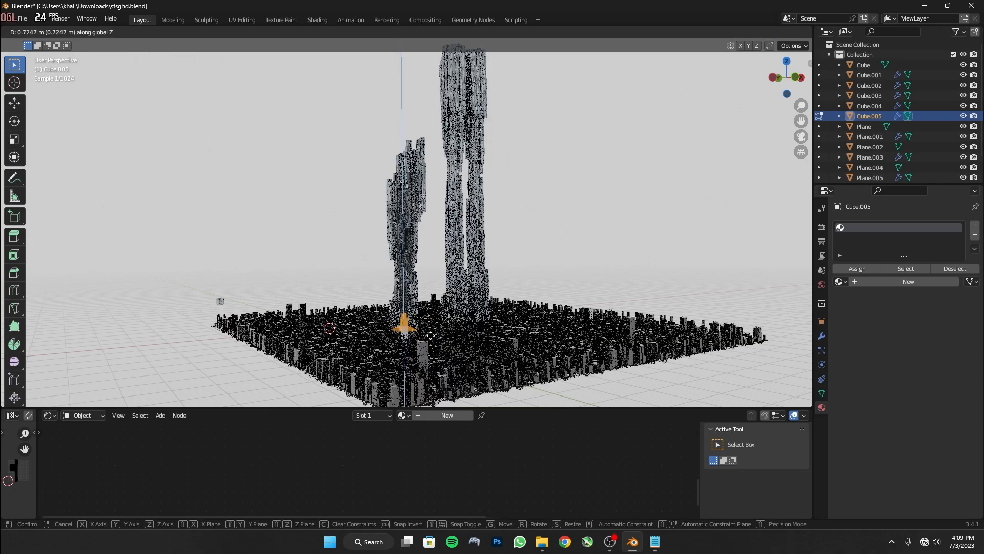
key("s")
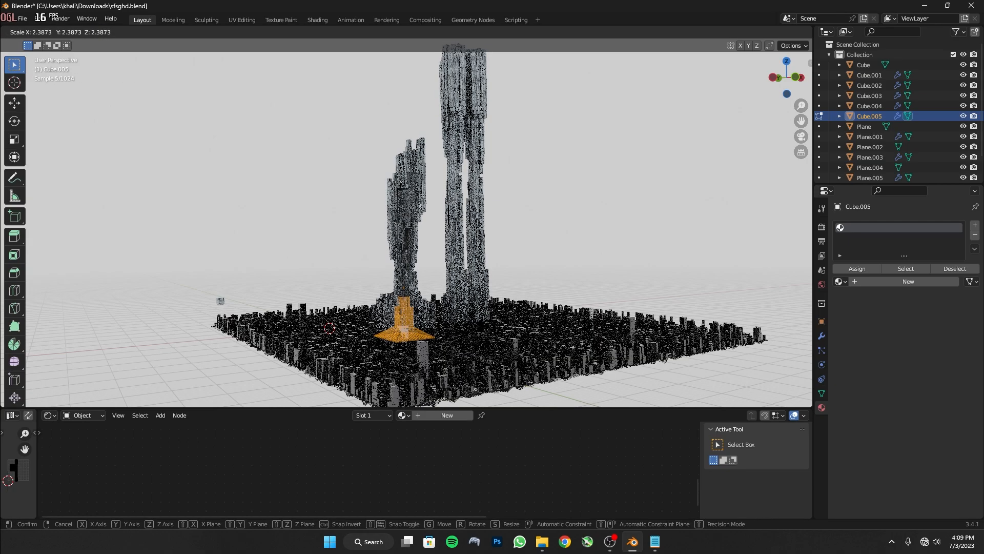
left_click(442, 324)
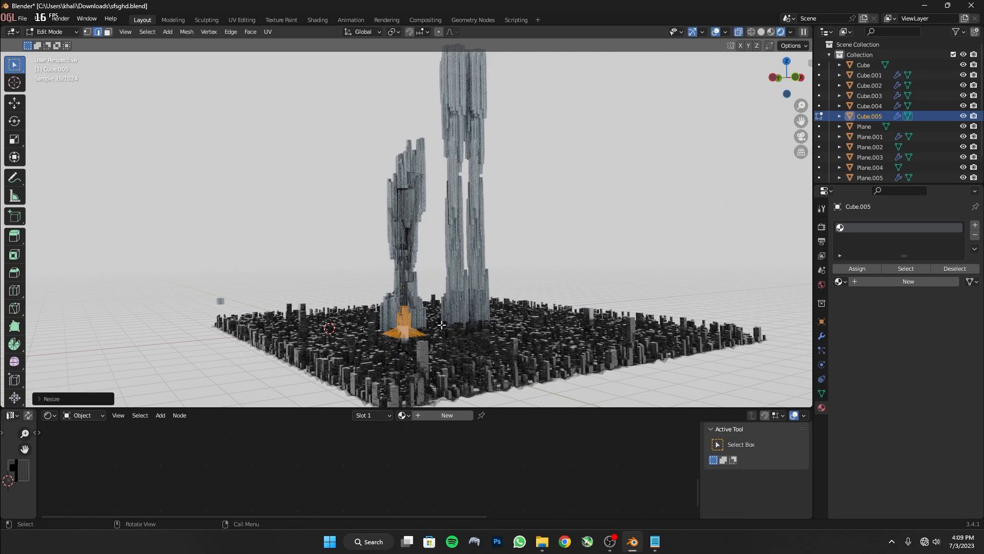
middle_click_drag(458, 379, 505, 403)
scroll(476, 333, "down", 3)
middle_click_drag(465, 319, 475, 275)
scroll(447, 263, "up", 1)
middle_click_drag(481, 210, 402, 247, "shift")
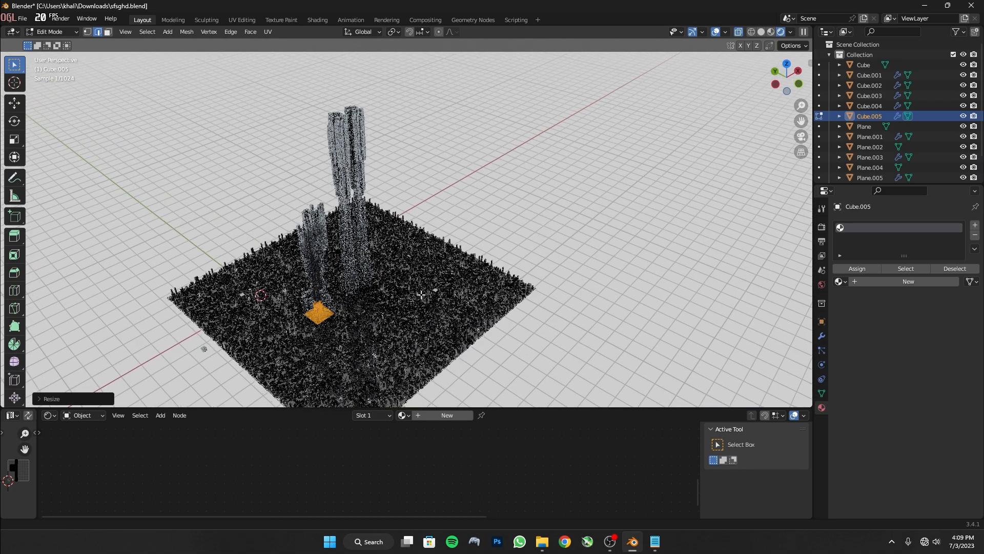
key("Tab")
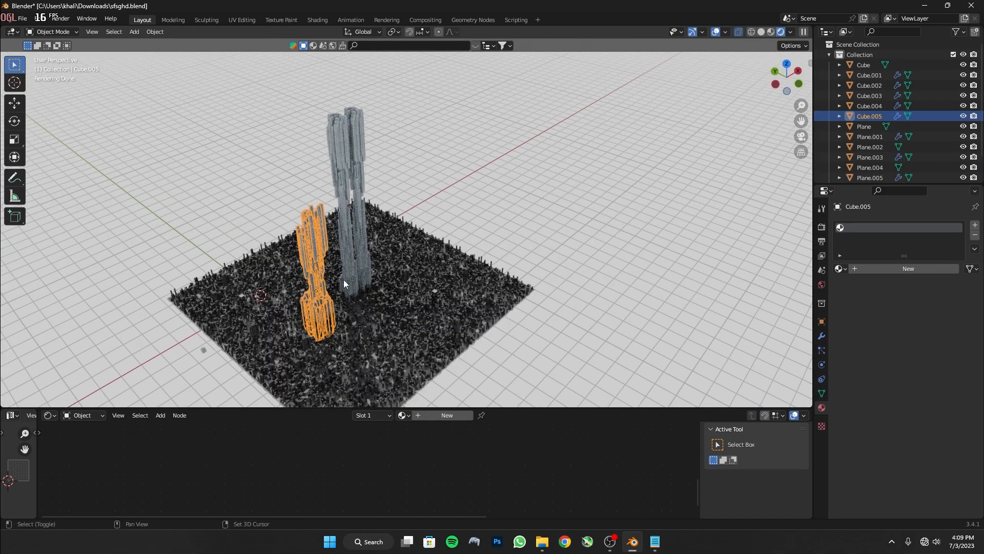
Duplicate the short tower and place the copy on the far side of the twin towers, moving it about 26 m along Y.
key("shift+d")
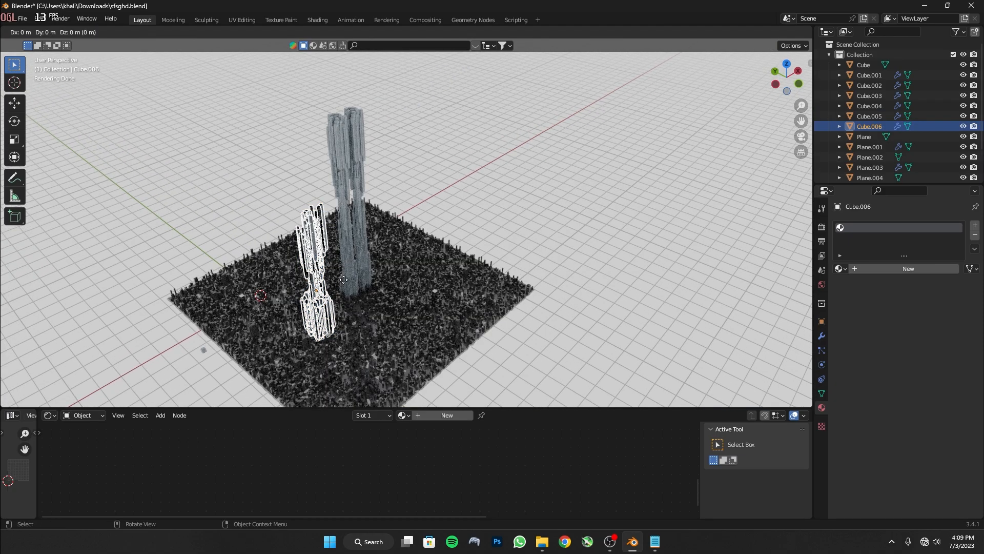
left_click(437, 242)
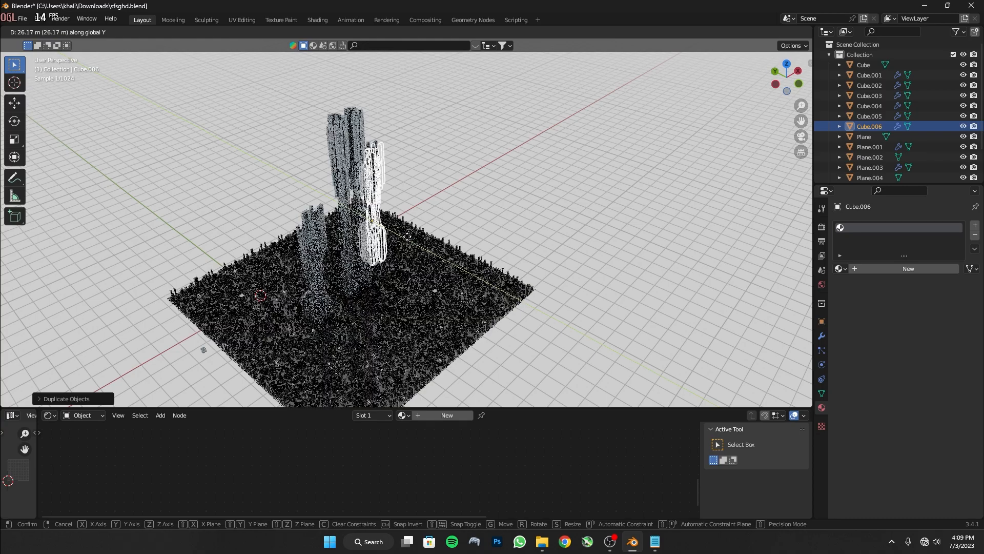
left_click(407, 236)
Scale up the lower section of the copied short tower's mesh in Edit Mode.
key("Tab")
middle_click_drag(407, 237, 420, 216)
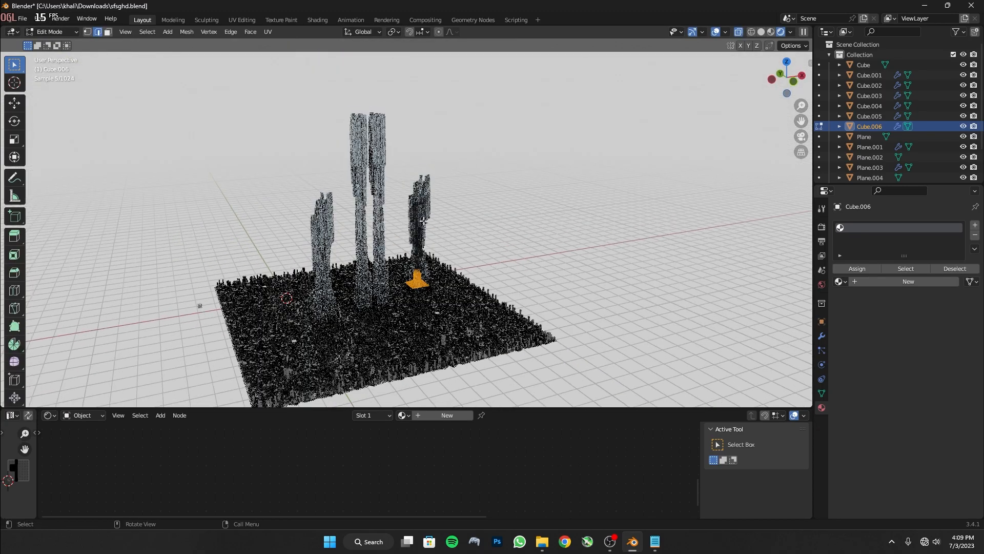
scroll(420, 216, "up", 3)
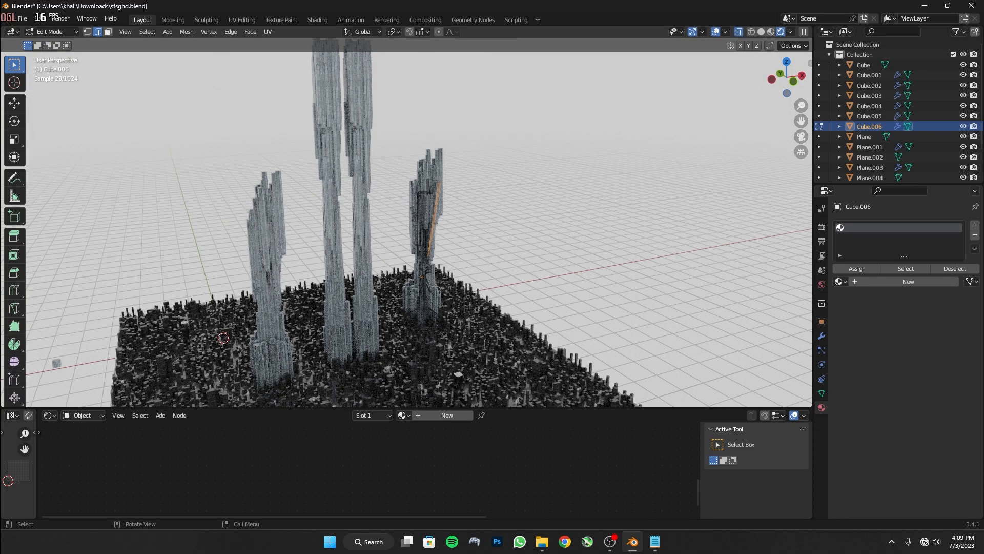
key("s")
right_click(433, 242)
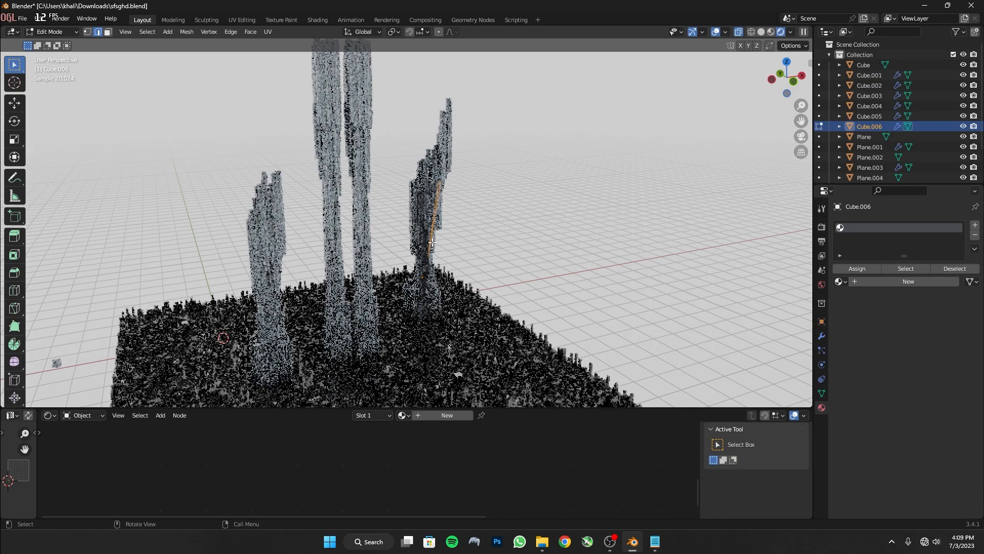
key("s")
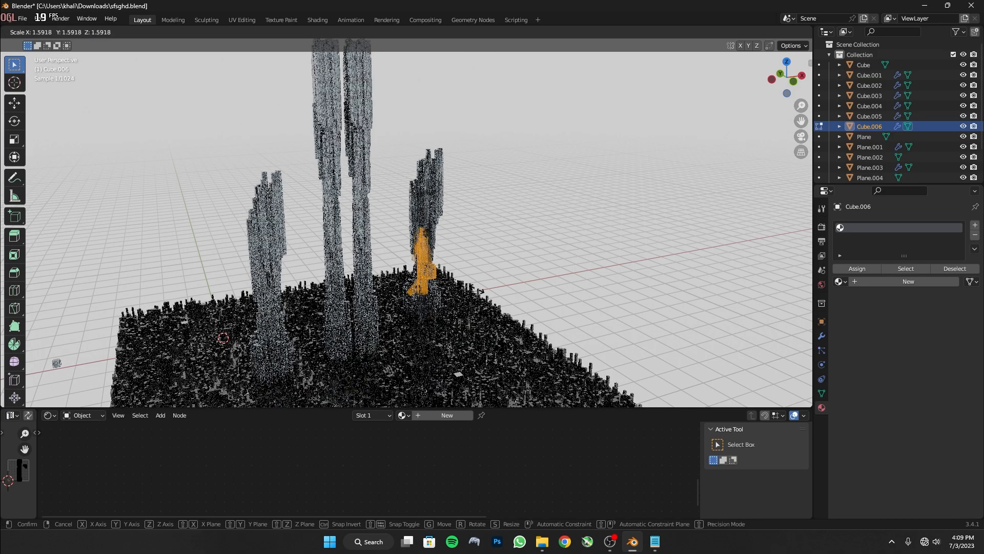
left_click(425, 297)
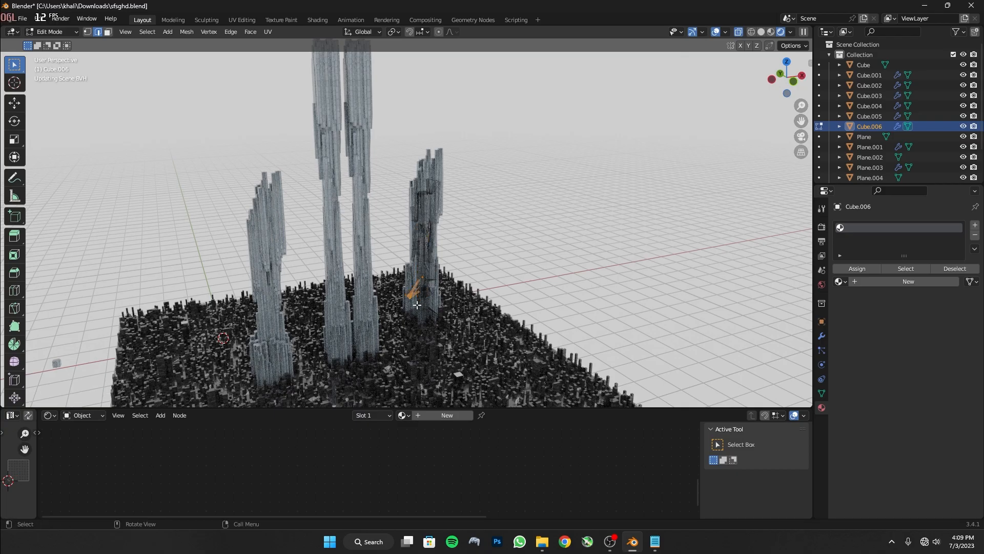
Move faces near the copied tower's base to form a lower block on one side, and return to Object Mode.
key("g")
left_click(419, 276)
left_click_drag(446, 304, 450, 292)
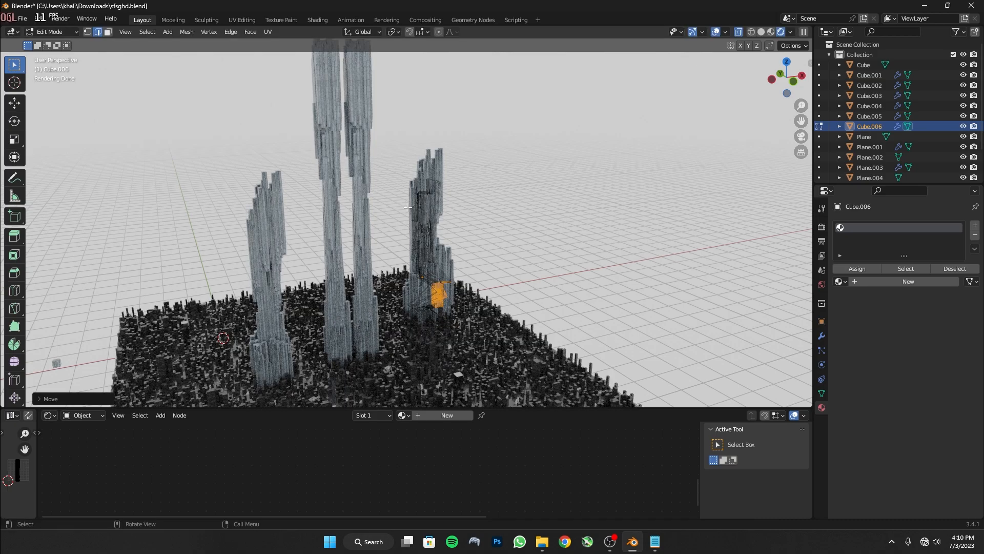
key("Tab")
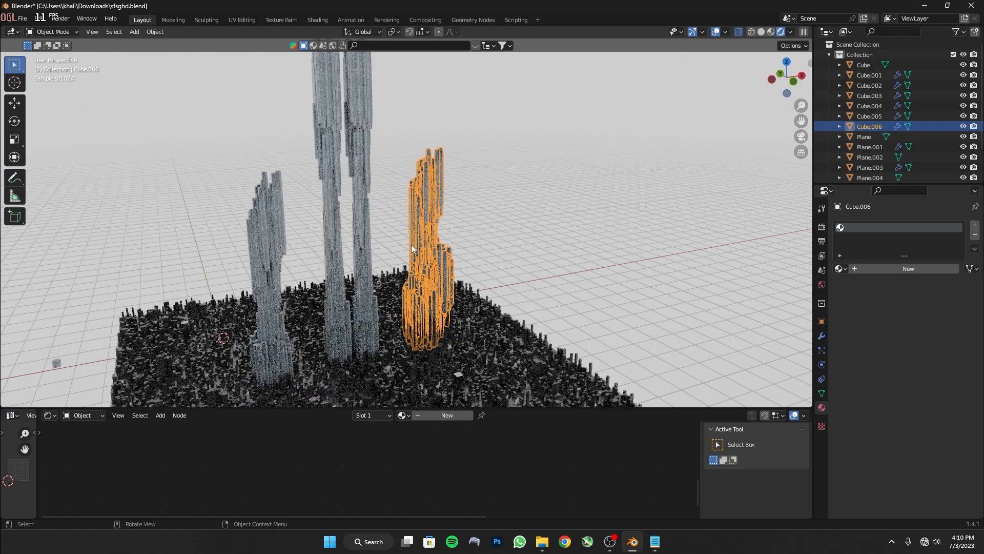
Move the copied short tower about 10 m in the negative X direction.
scroll(411, 244, "down", 5)
middle_click_drag(411, 245, 466, 282)
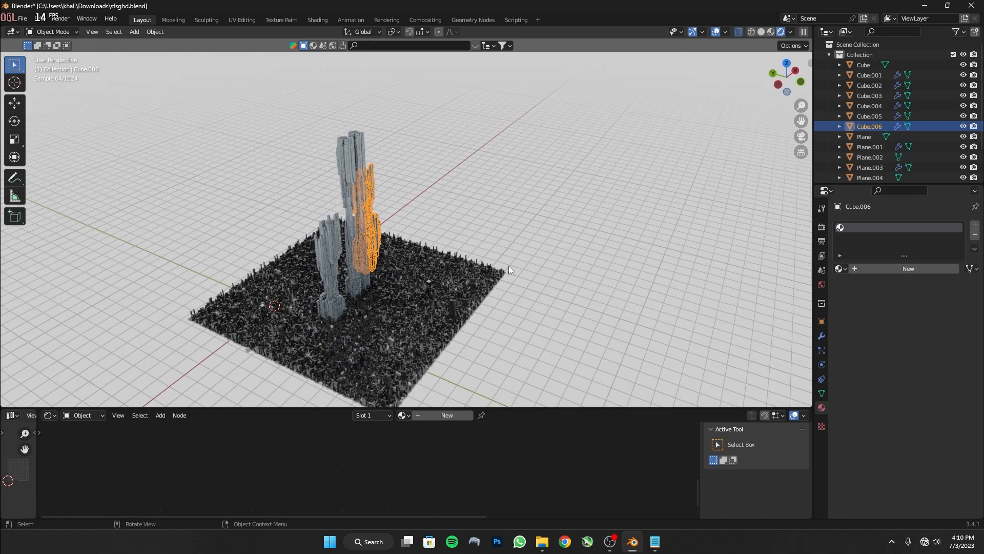
scroll(514, 273, "down", 4)
middle_click_drag(374, 240, 293, 258)
scroll(438, 286, "up", 4)
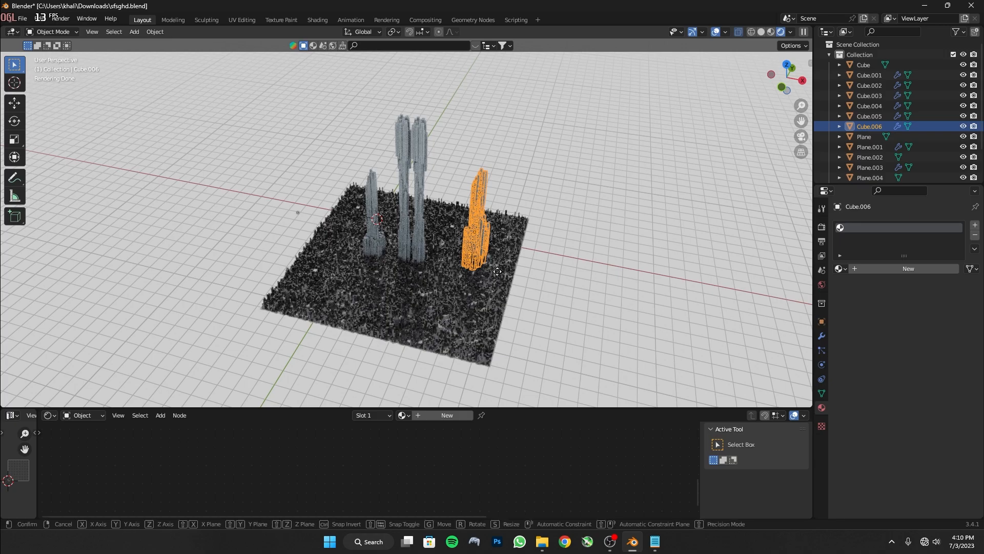
key("x")
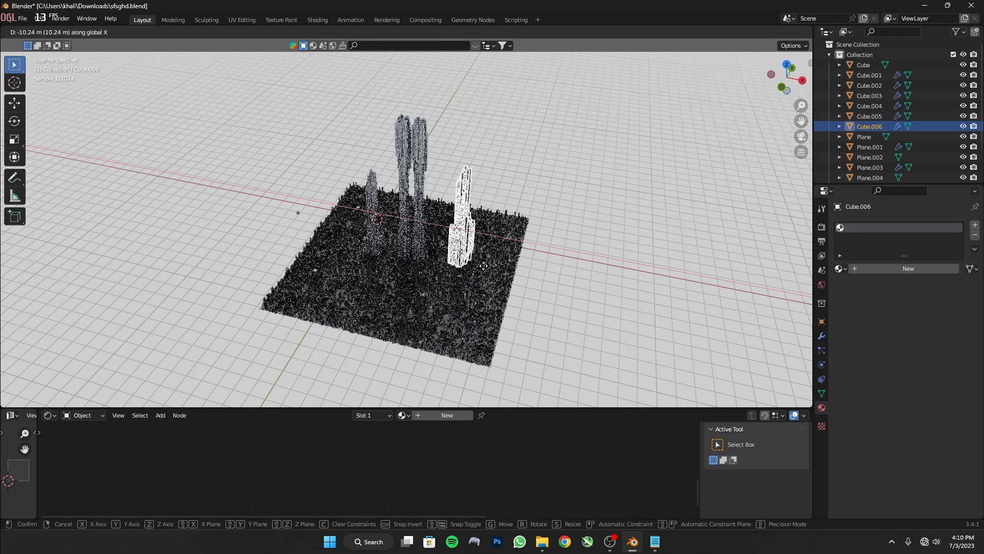
left_click(484, 265)
Duplicate all the ground planes from Plane to Plane.007 and place the copies about 146 m along Y, flush with the originals.
scroll(483, 265, "down", 3)
middle_click_drag(483, 265, 384, 204)
middle_click_drag(455, 244, 371, 232, "shift")
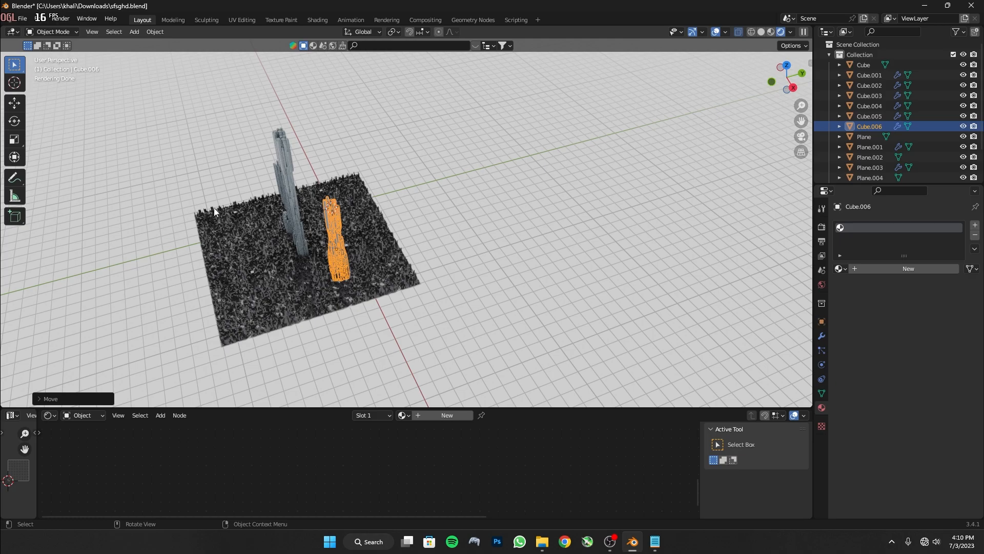
left_click(864, 136)
scroll(866, 143, "down", 3)
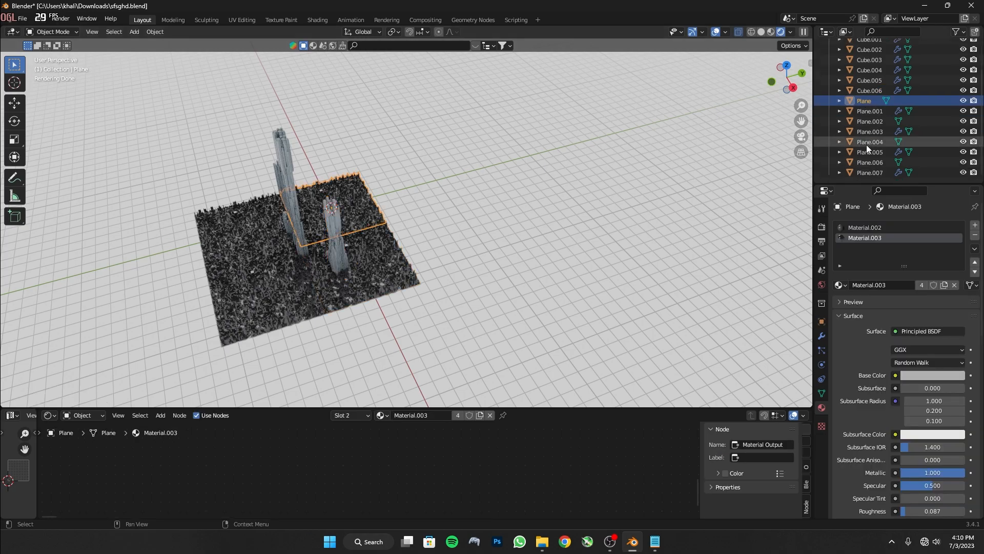
left_click(869, 174, "shift")
key("shift+d")
key("y")
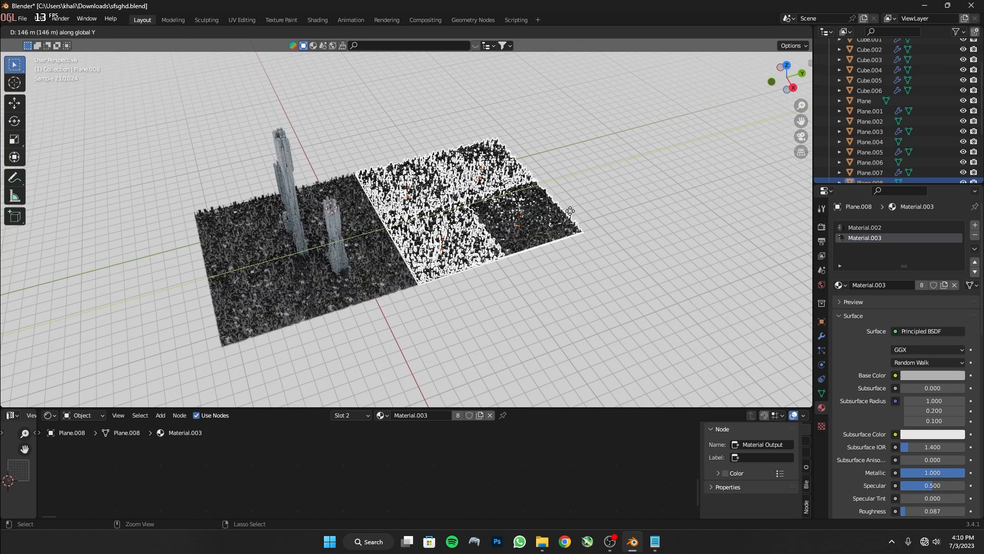
left_click(570, 211)
Hide the viewport overlays and add a camera to the scene.
middle_click_drag(334, 264, 481, 261)
key("Delete")
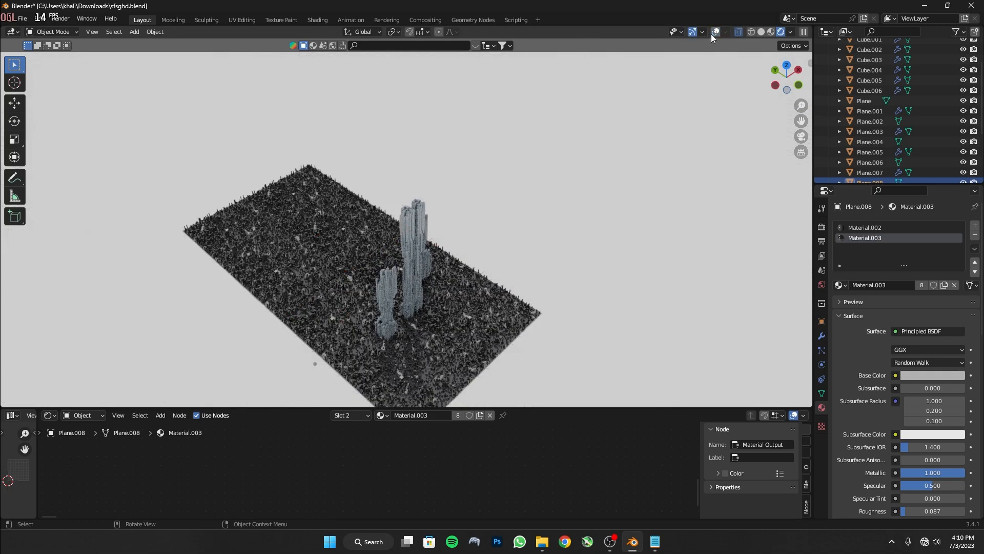
key("shift+a")
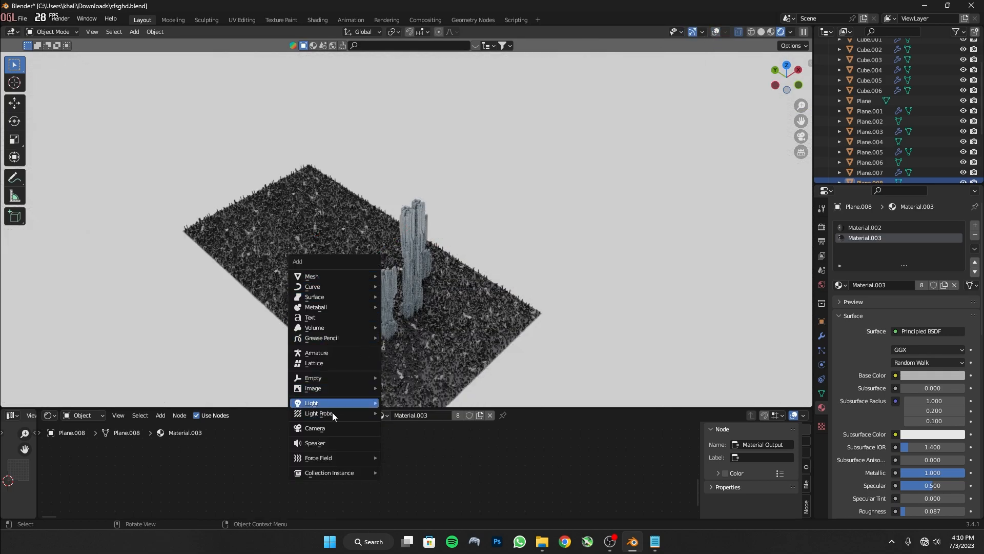
left_click(330, 427)
Enlarge the 3D viewport and align the new camera to a high angled view of the towers.
scroll(422, 325, "up", 3)
scroll(374, 252, "up", 2)
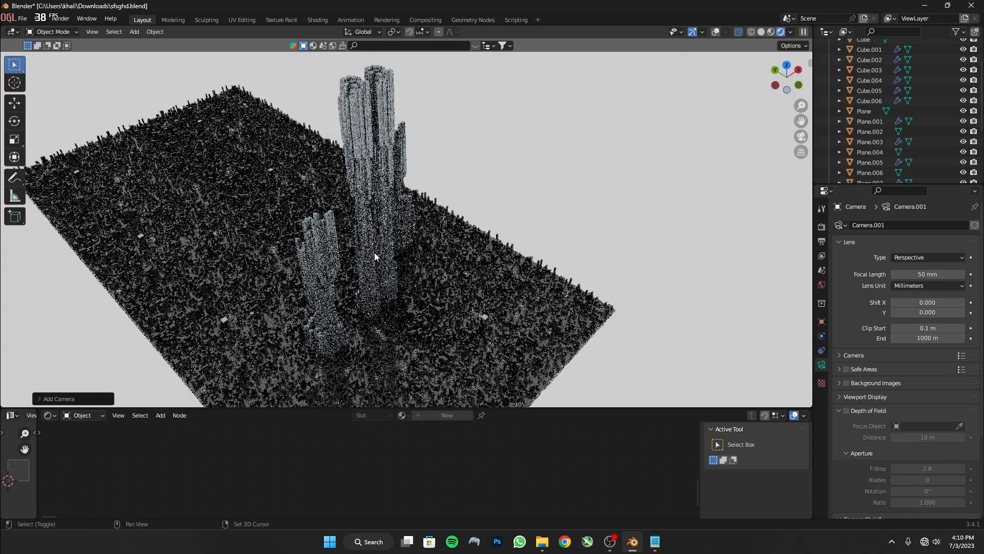
scroll(359, 248, "down", 2)
middle_click_drag(349, 247, 347, 240)
scroll(361, 237, "up", 1)
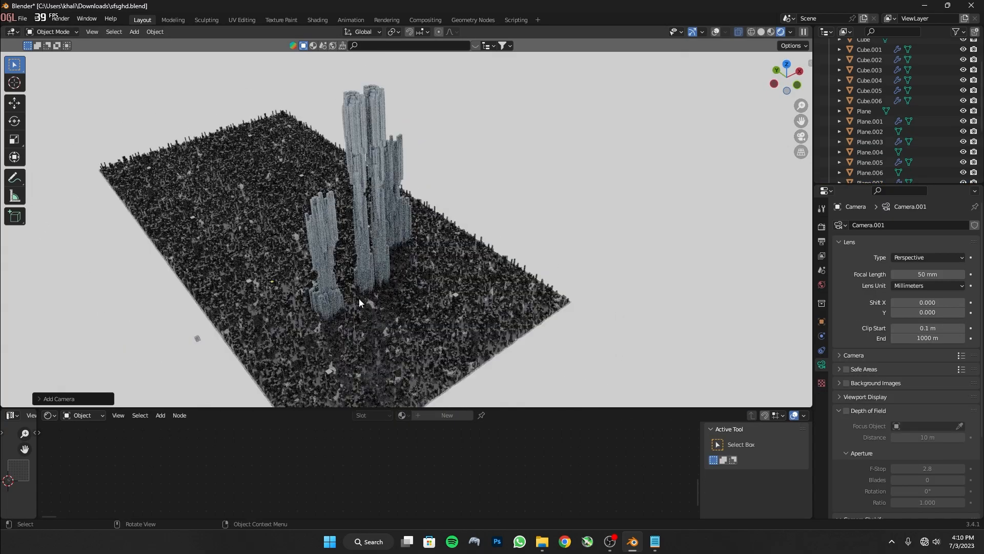
left_click_drag(376, 406, 376, 505)
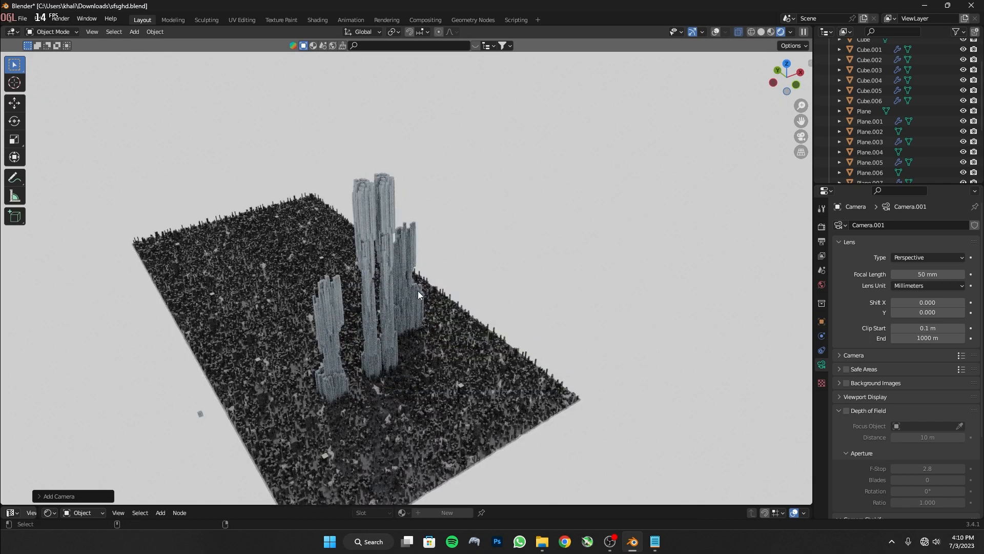
key("ctrl+alt+KP_0")
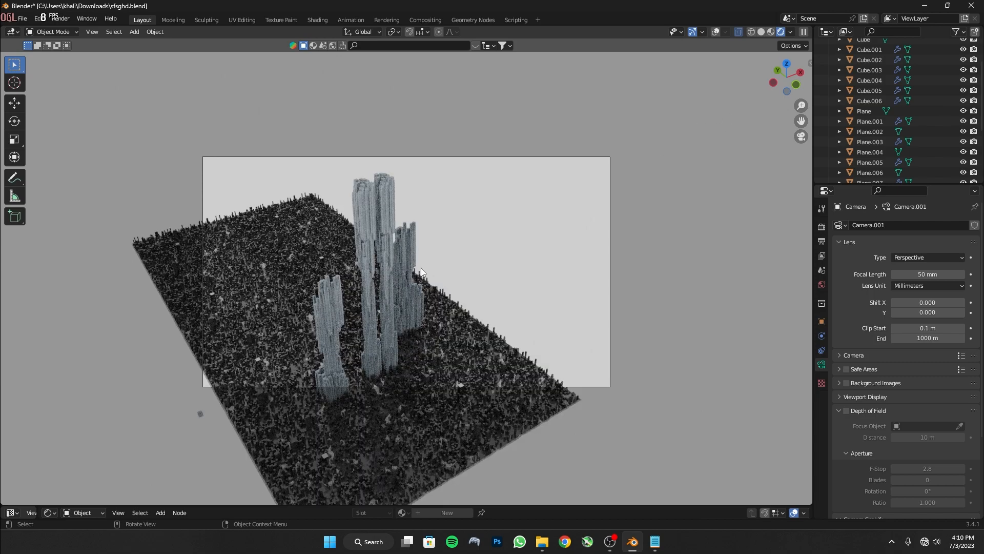
Move the camera to shift the towers right of the frame's centre and rotate it by about -1.8 degrees.
key("g")
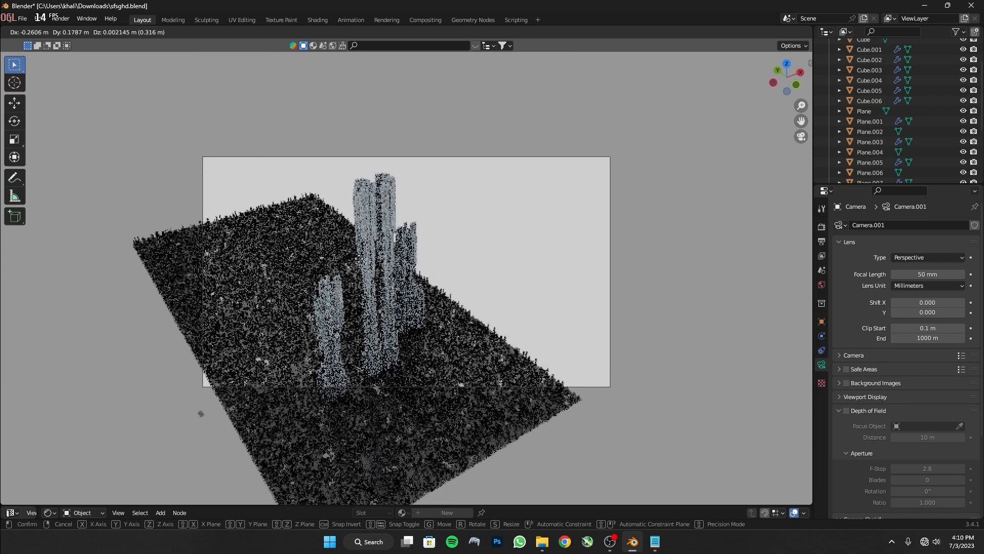
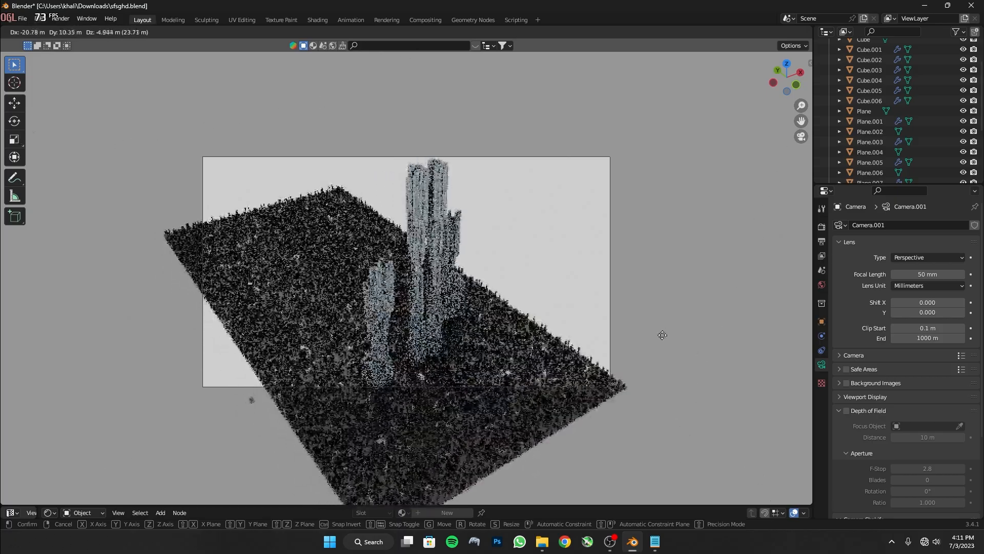
left_click(652, 437)
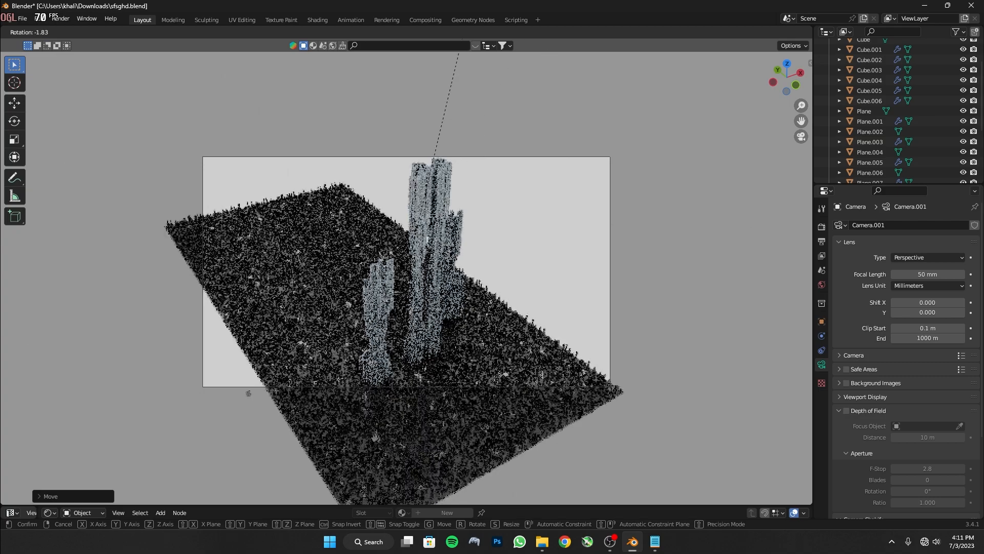
left_click(472, 481)
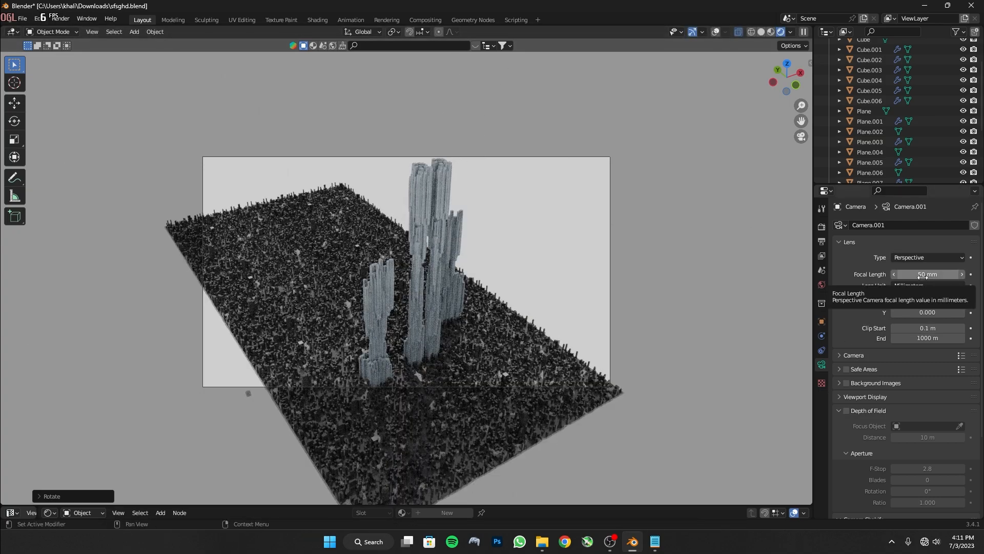
Set the camera's focal length to 74 mm and move it back along its local Z axis.
left_click_drag(925, 273, 954, 274)
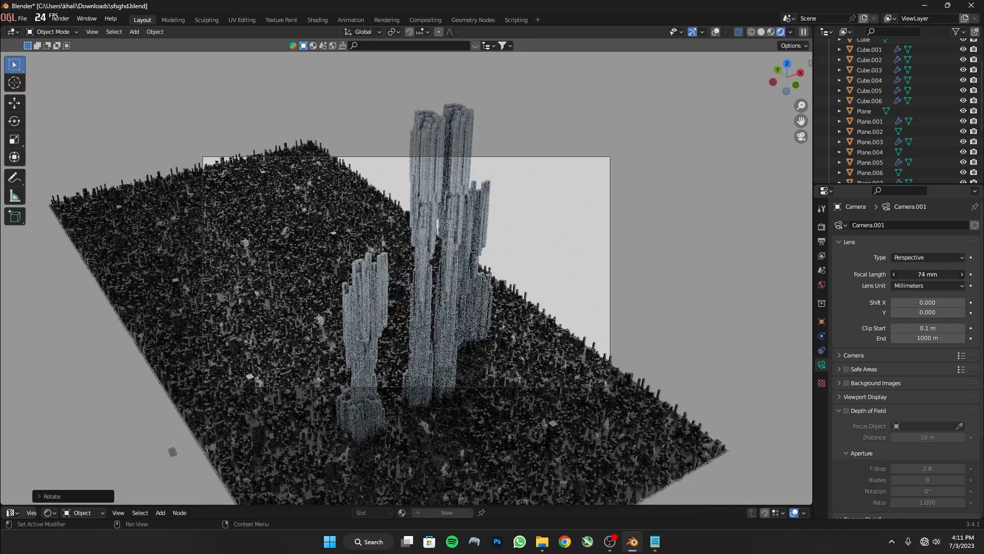
key("g")
key("z")
key("z")
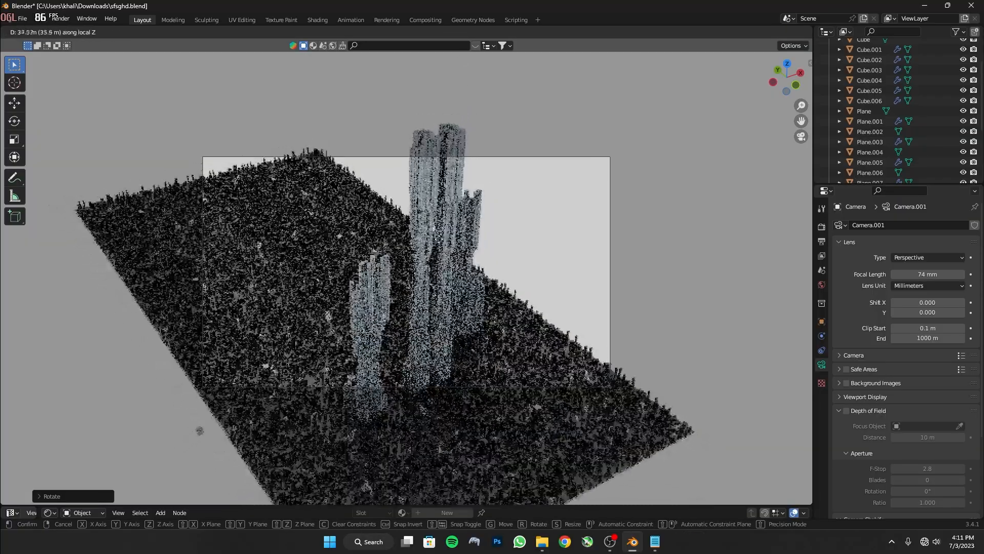
left_click(491, 425)
Reposition the camera so the tops of the twin towers fit inside the frame.
key("g")
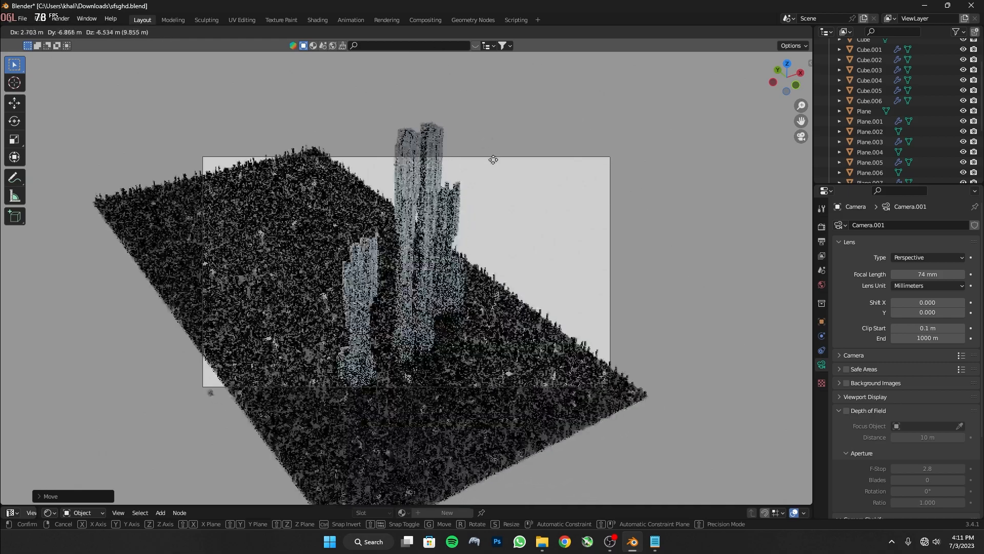
left_click(521, 129)
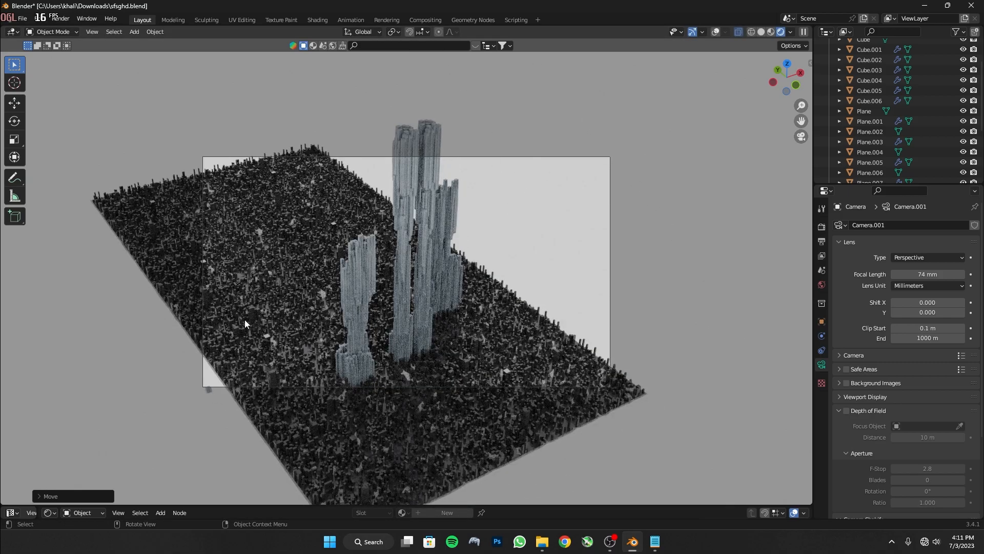
scroll(401, 253, "up", 1)
scroll(401, 254, "down", 2)
key("g")
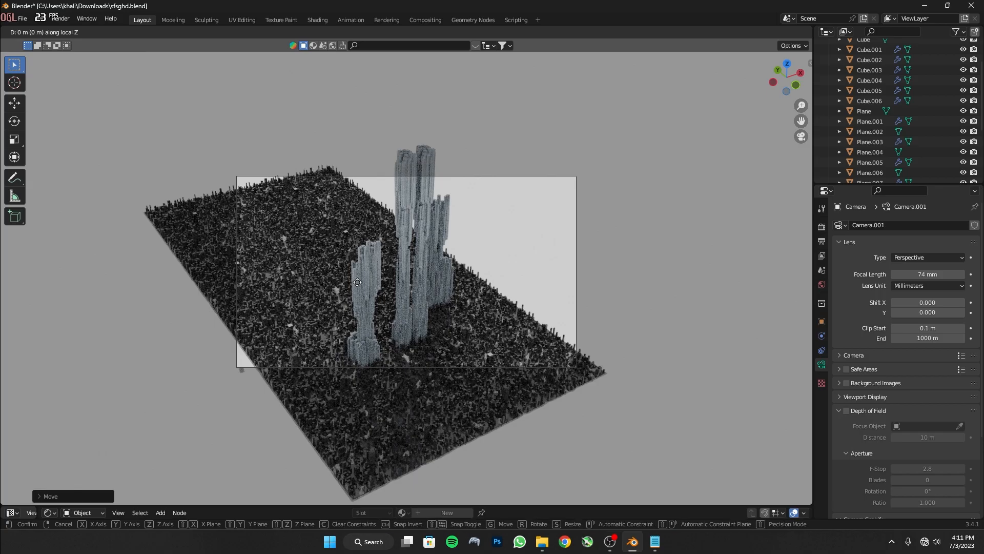
key("z")
key("z")
key("z")
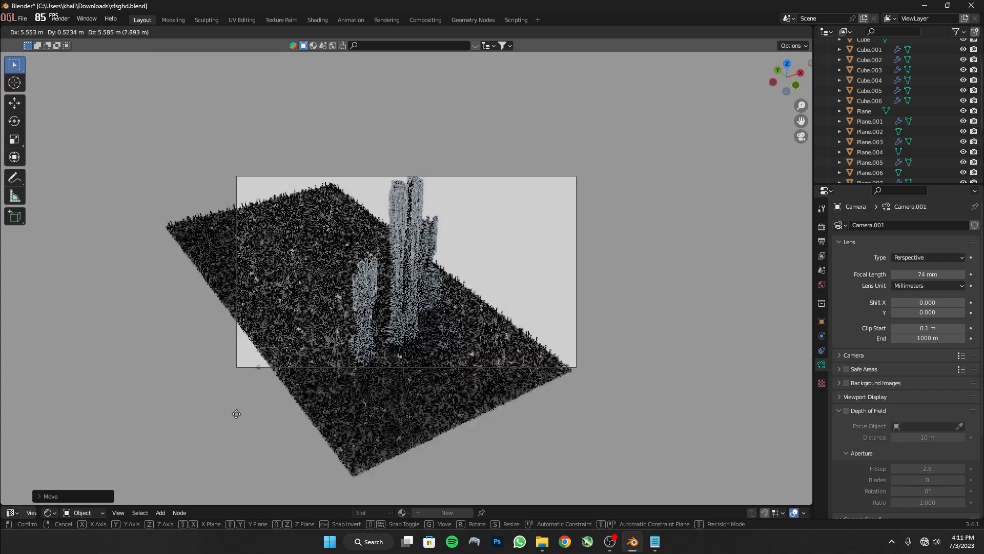
left_click(319, 330)
Move the camera back about 25 m along its local Z axis.
key("g")
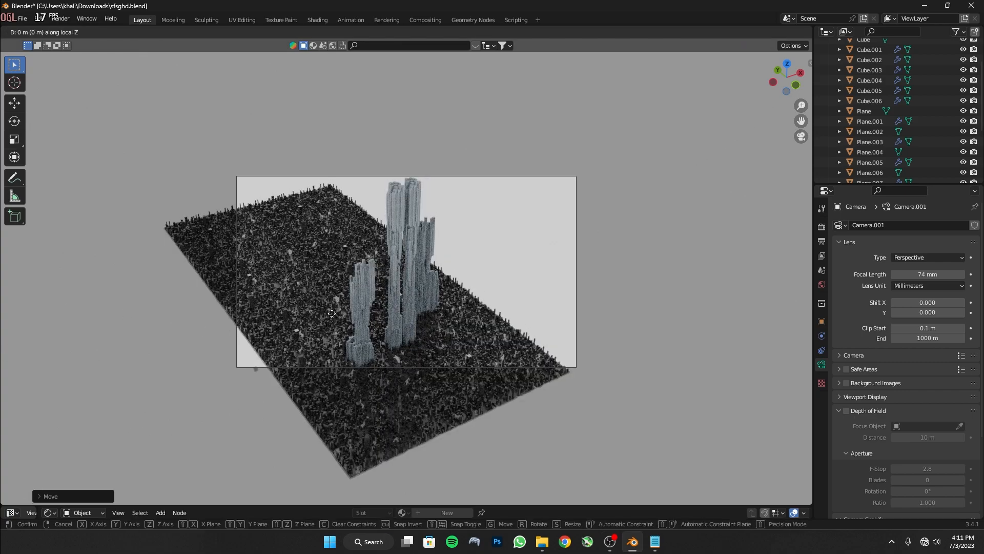
key("z")
key("z")
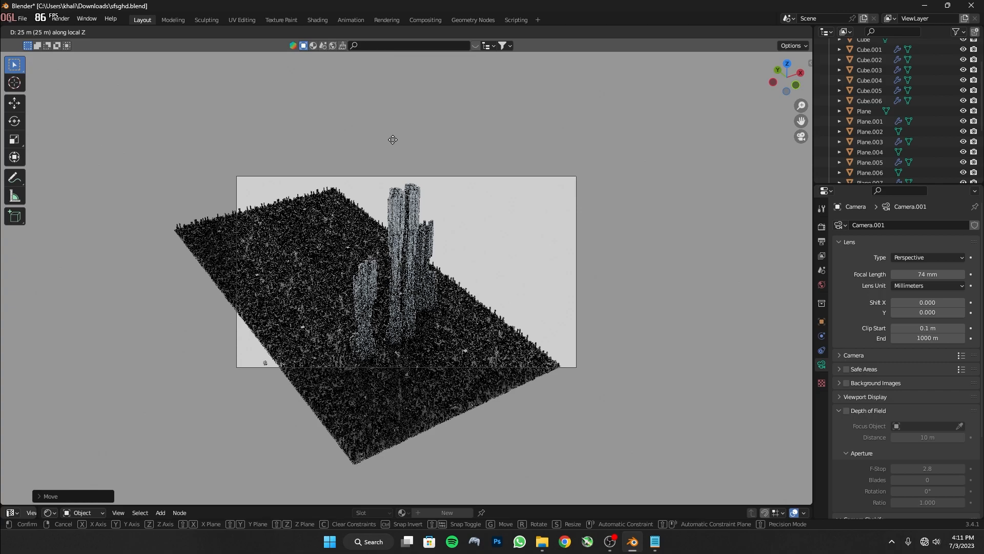
left_click(339, 281)
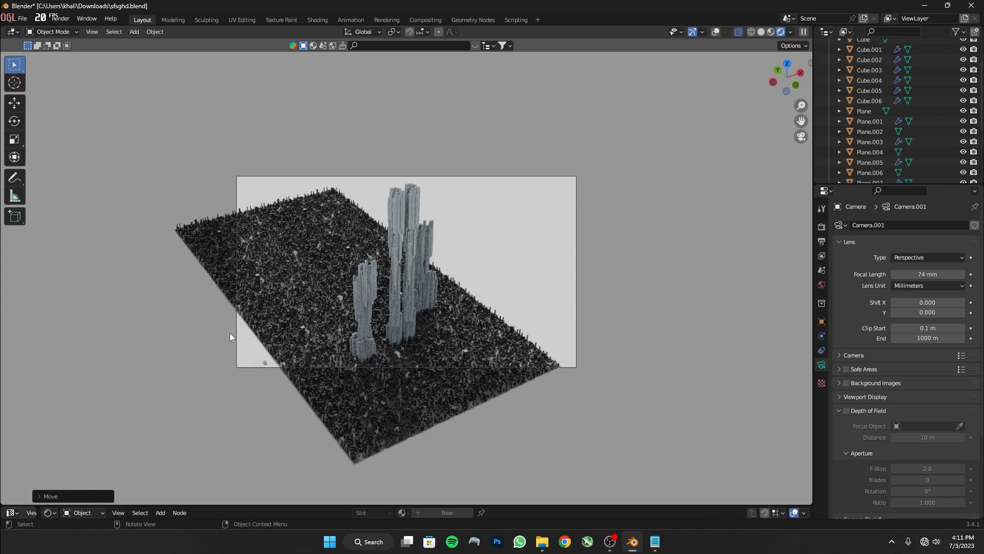
Duplicate the ground tile made of Plane and Plane.001 and place the copy about 69.6 m along negative X.
left_click(285, 342)
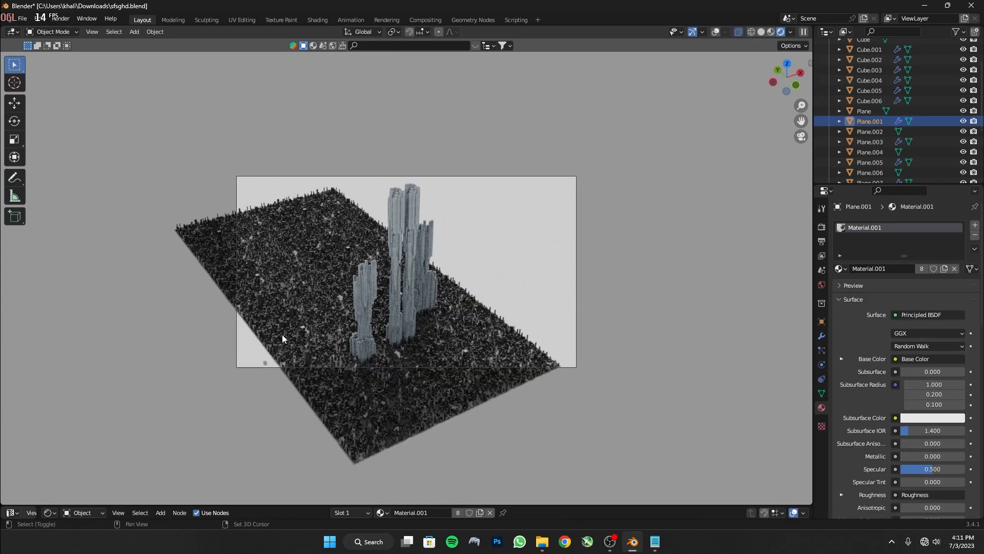
left_click(282, 334, "shift")
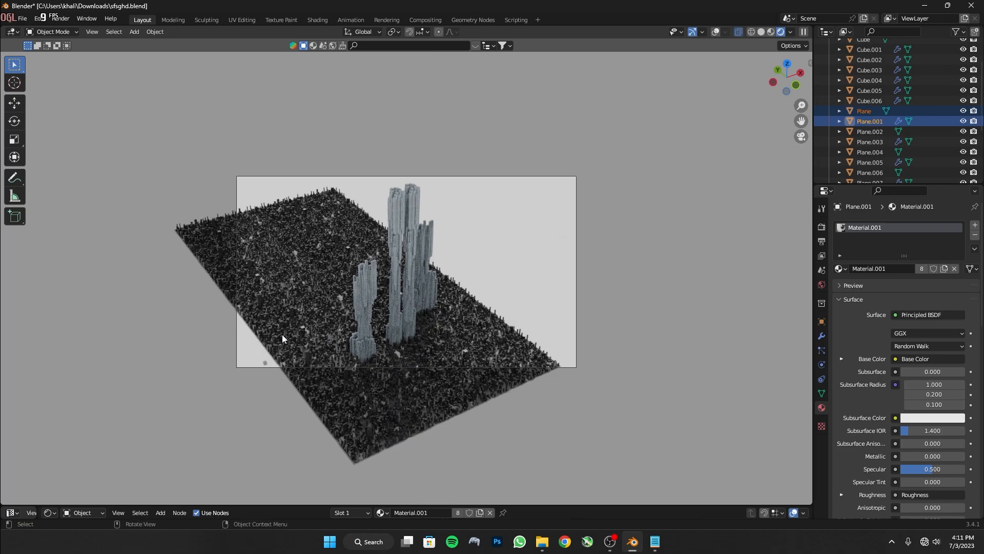
key("shift+d")
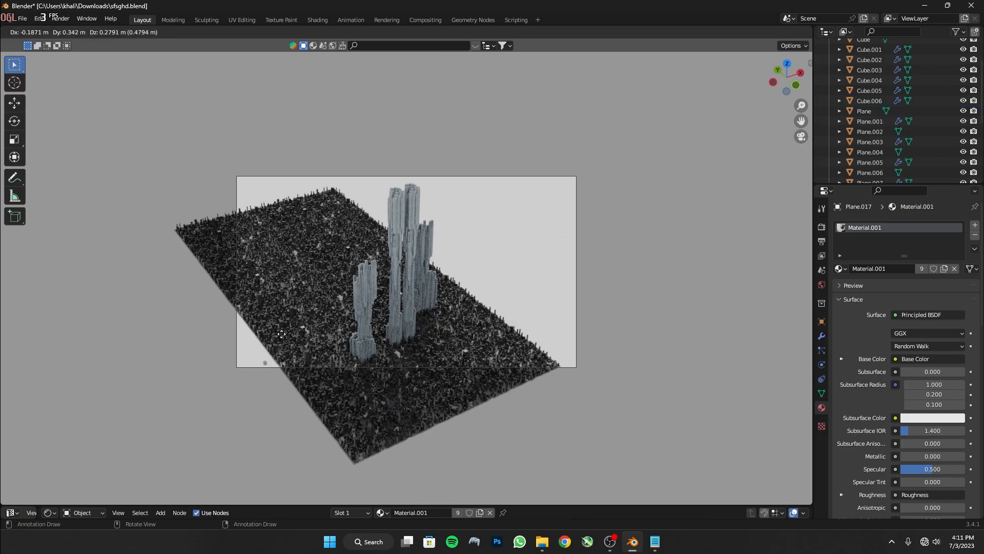
key("x")
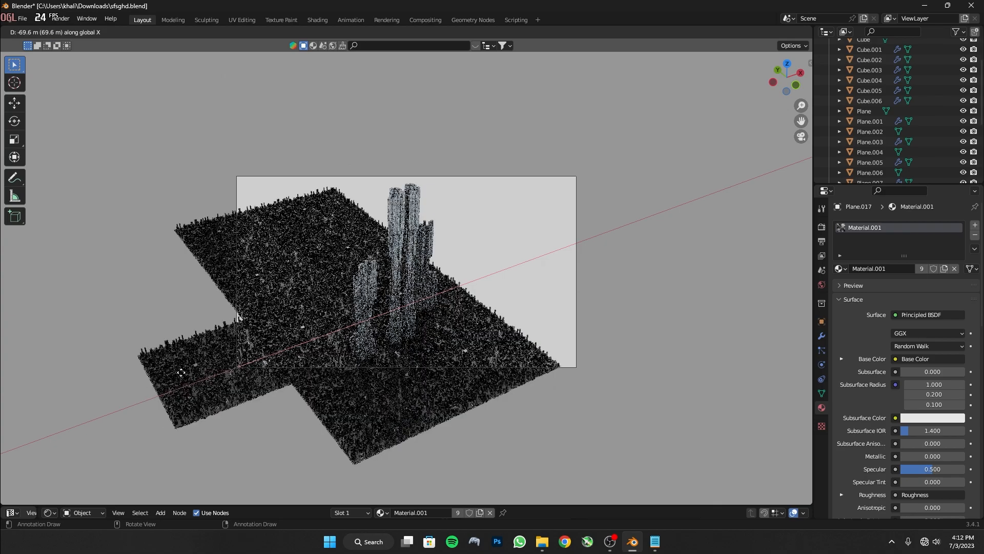
left_click(181, 372)
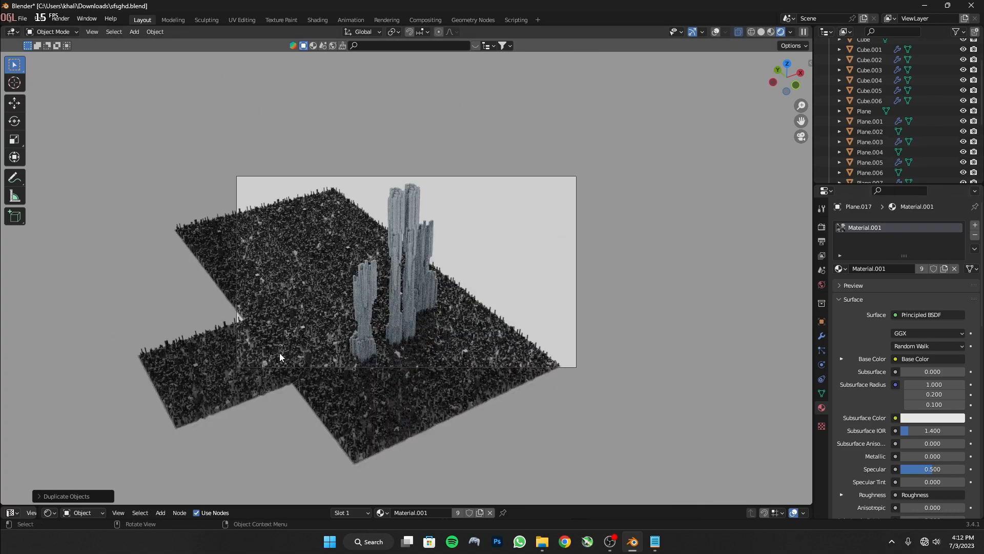
Move the small cube beside the ground out of the camera frame and save the file.
left_click(265, 361)
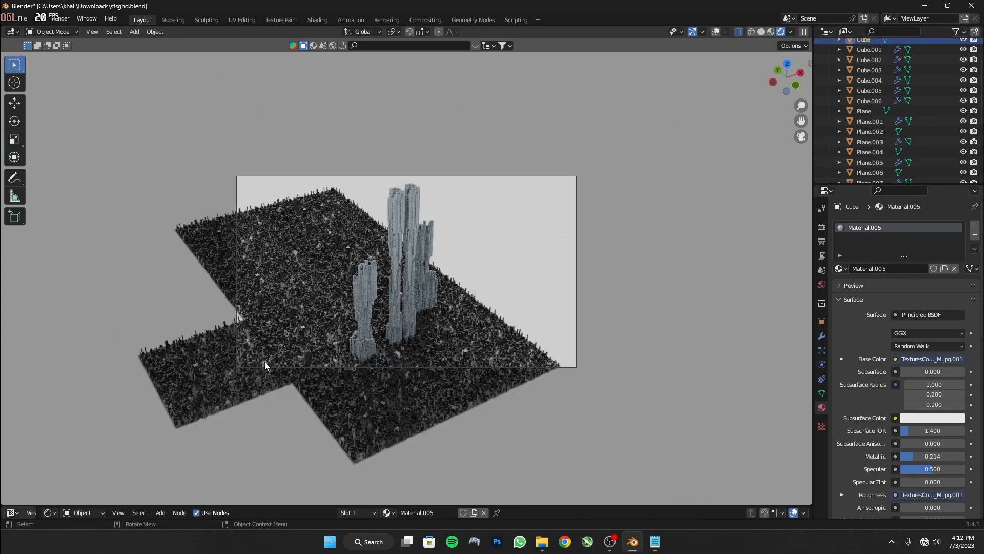
key("g")
left_click(50, 325)
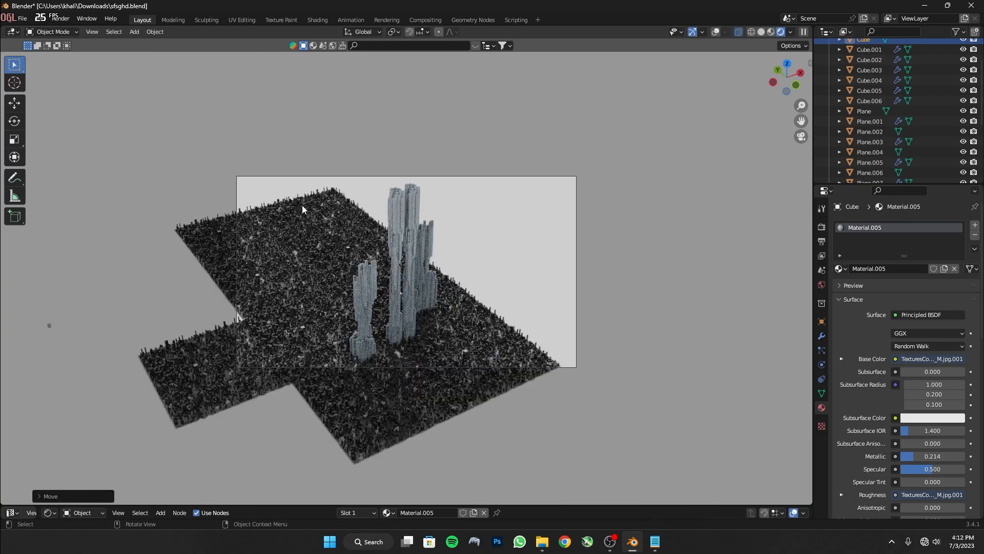
key("ctrl+s")
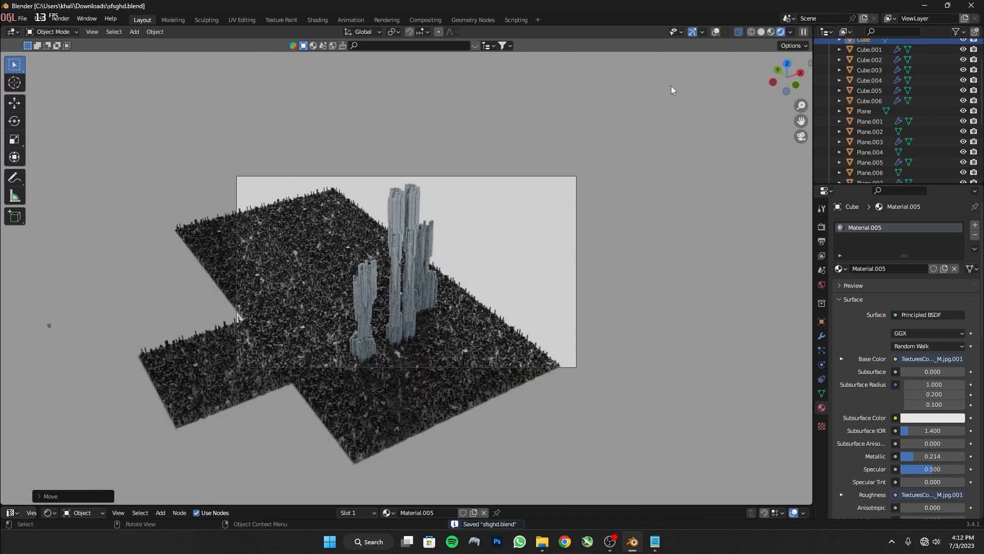
Switch the viewport to solid shading with X-Ray off and view the whole city from above.
left_click(763, 31)
middle_click_drag(533, 196, 615, 144)
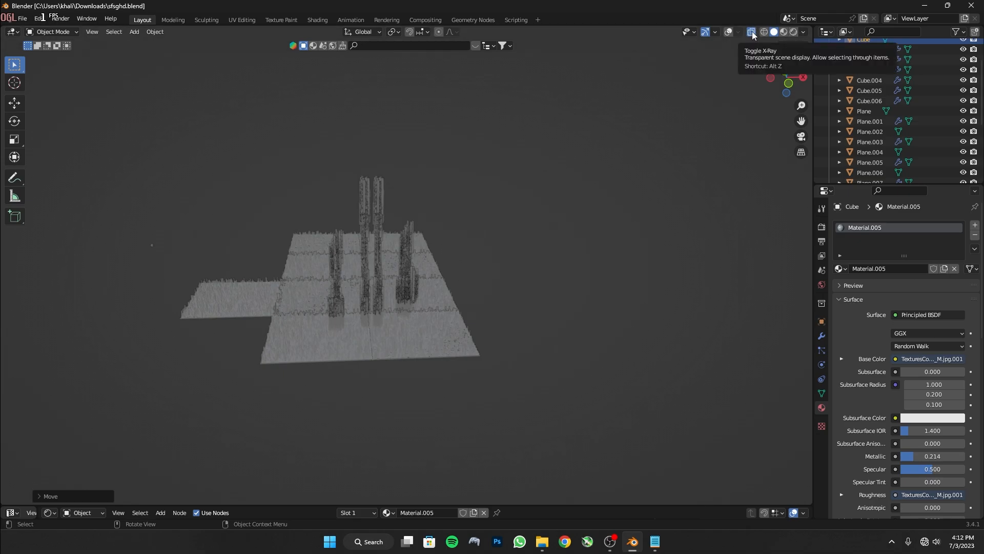
middle_click_drag(452, 241, 444, 157)
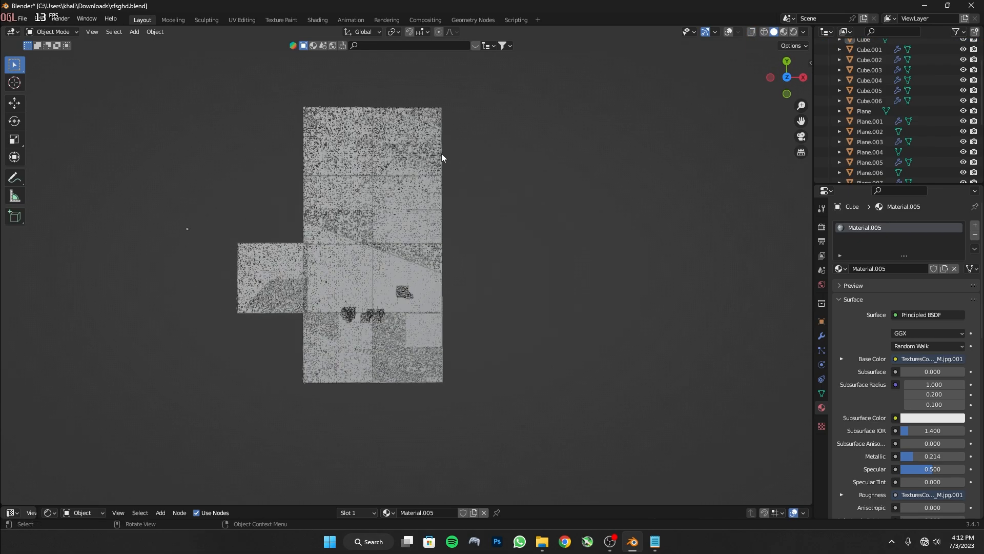
Duplicate the outermost column of ground tiles on the city's positive X side and place the copy about 74 m along X.
left_click_drag(435, 129, 503, 375)
key("g")
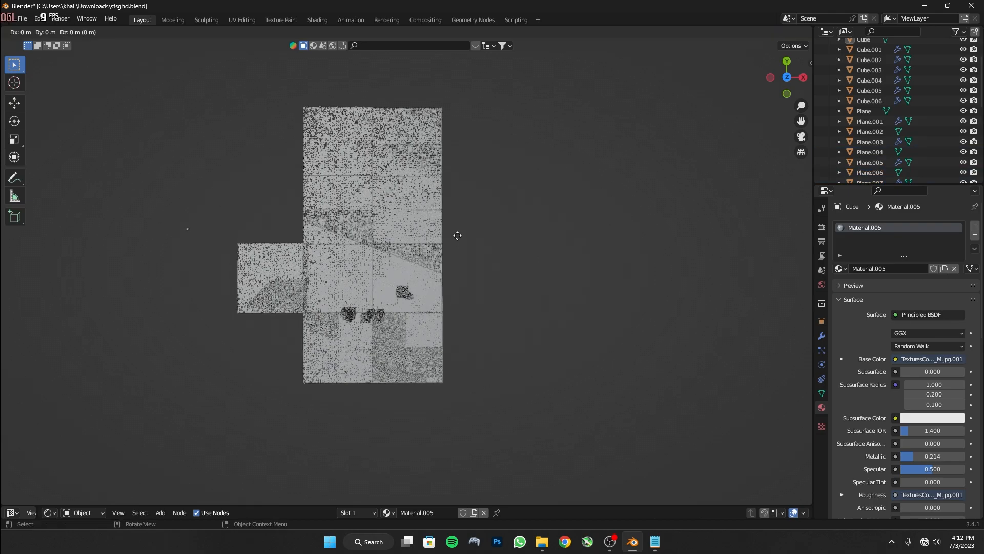
key("x")
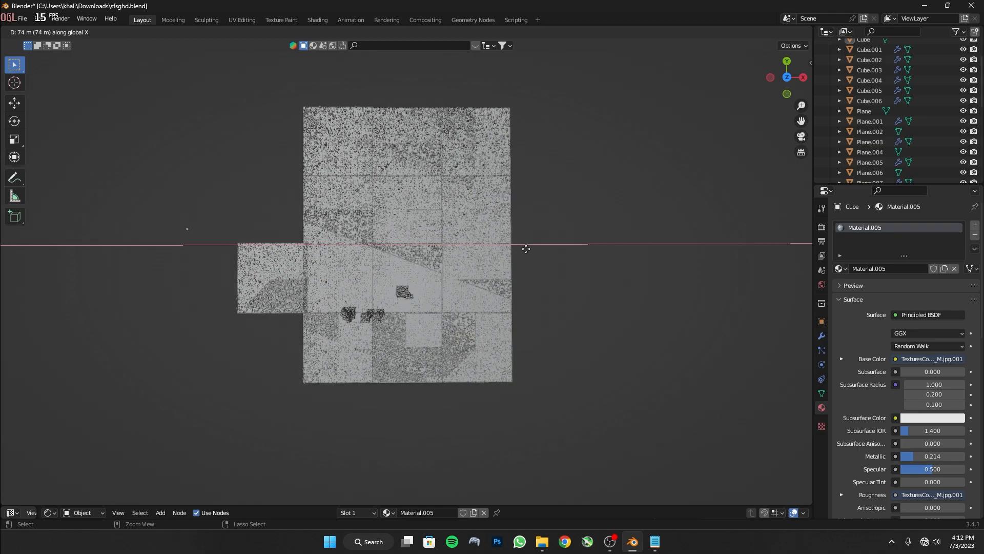
left_click(522, 249, "ctrl")
From the camera view, duplicate that column again and place the copy one tile width further along positive X.
middle_click_drag(506, 251, 451, 261)
scroll(451, 260, "up", 1)
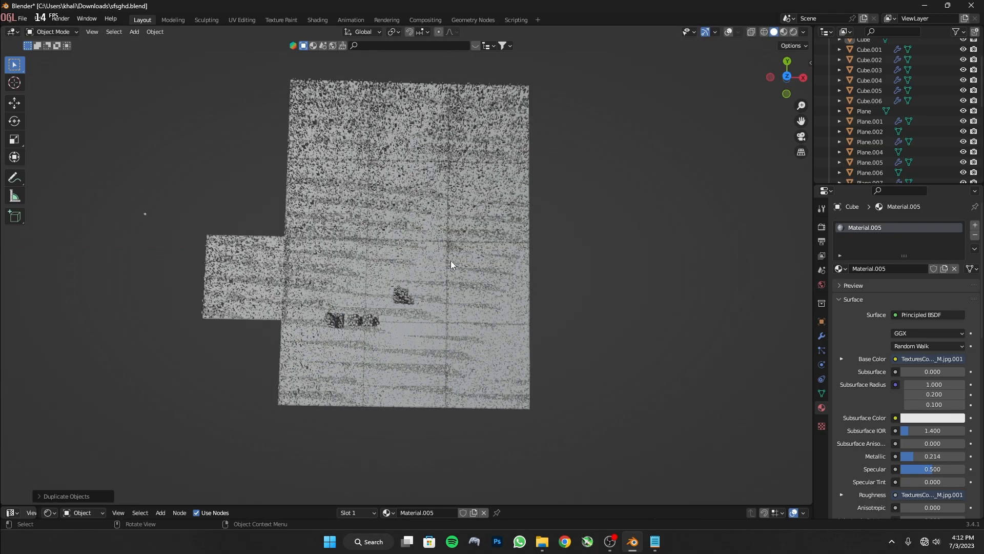
key("KP_0")
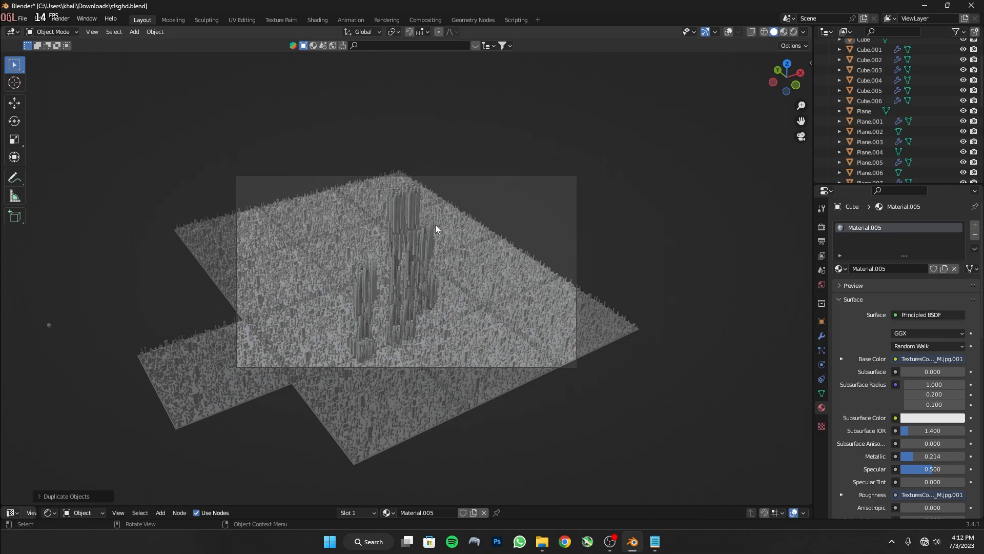
scroll(435, 225, "down", 3)
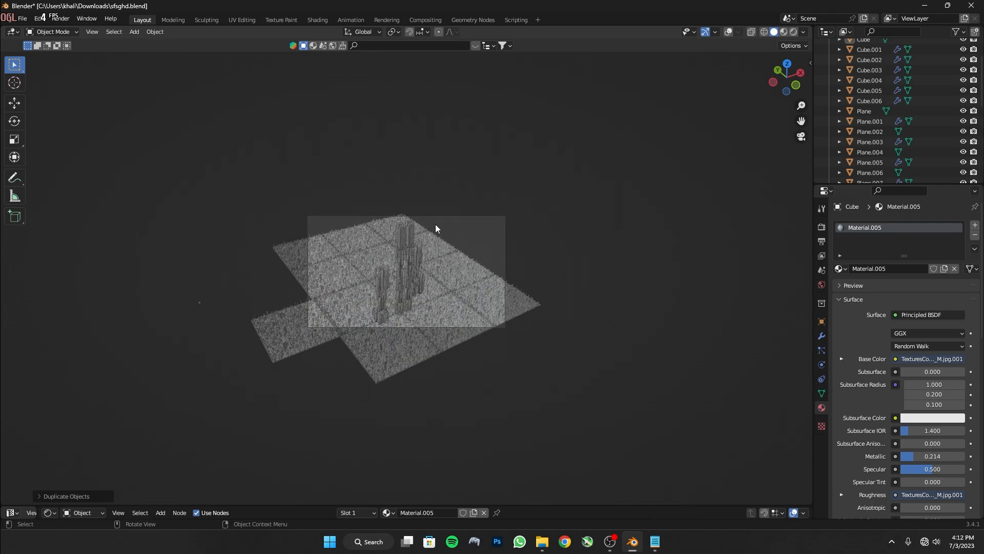
scroll(435, 223, "up", 3)
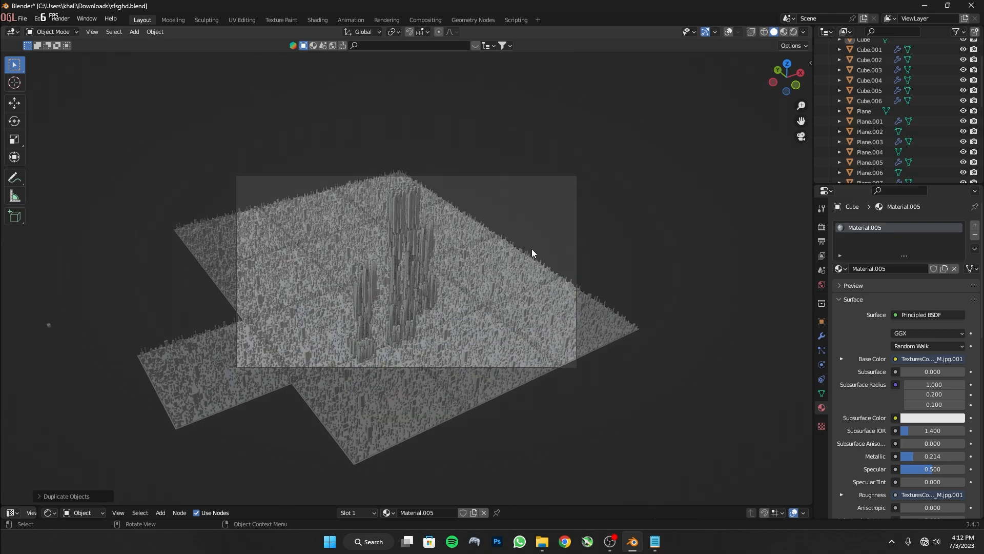
key("g")
key("x")
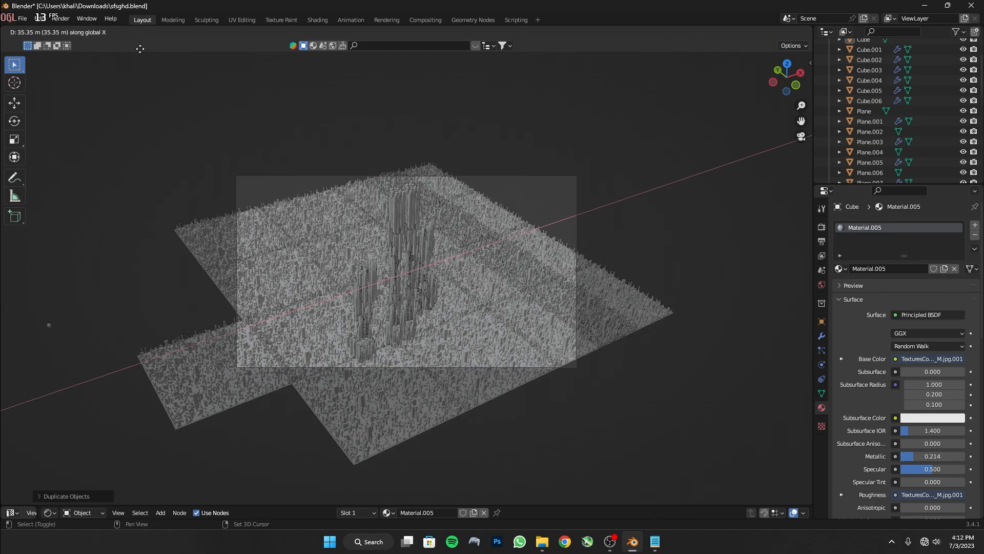
left_click(300, 476)
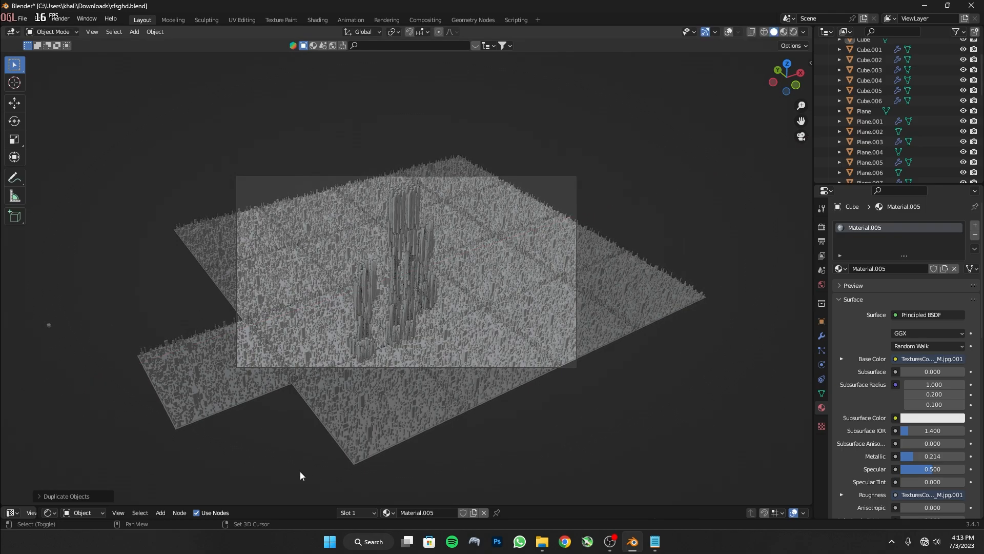
Duplicate the ground tile Plane.030 and place the copy about 65.5 m along positive X.
left_click(497, 205)
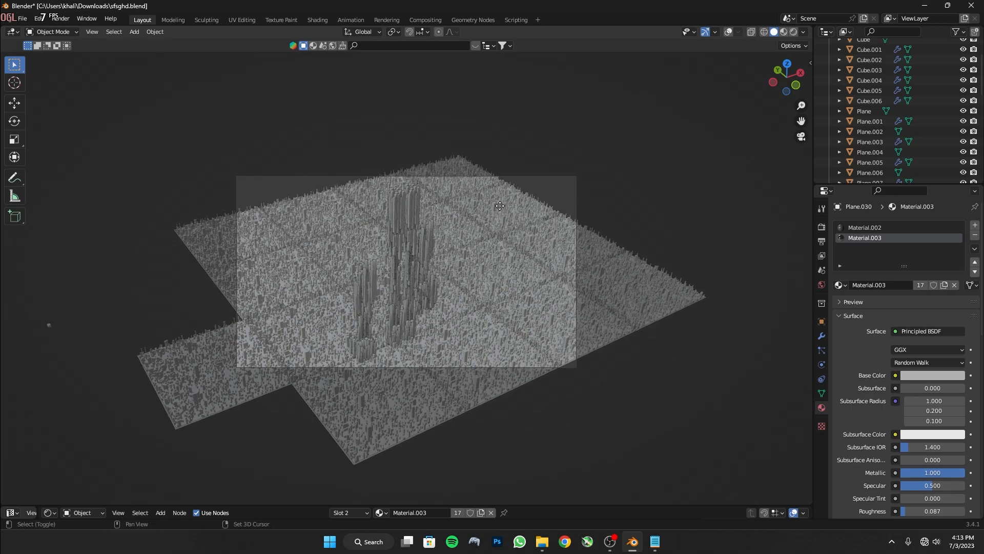
key("shift+d")
key("x")
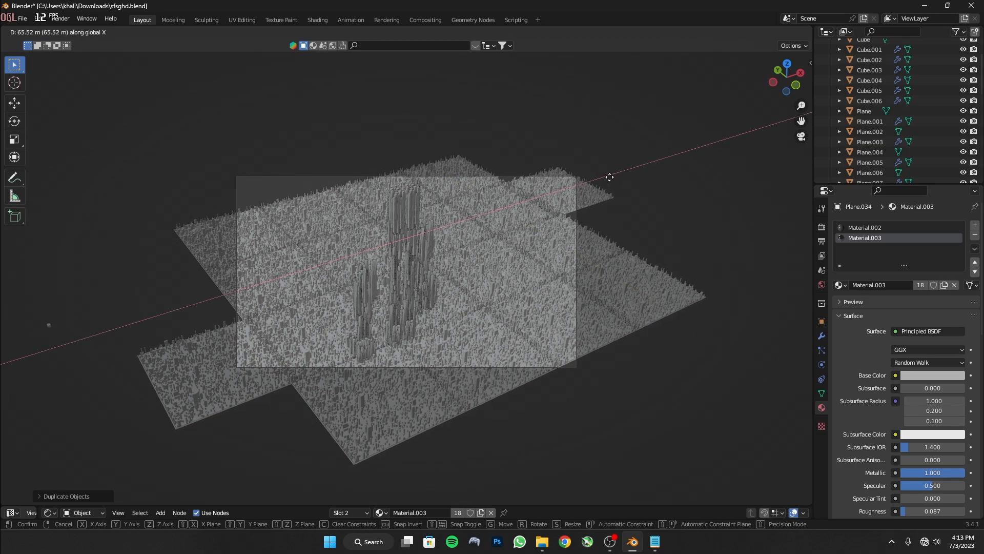
left_click(610, 181)
Scale the new Plane.034 tile up to about 1.5 times and move it about 15 m along positive X.
key("s")
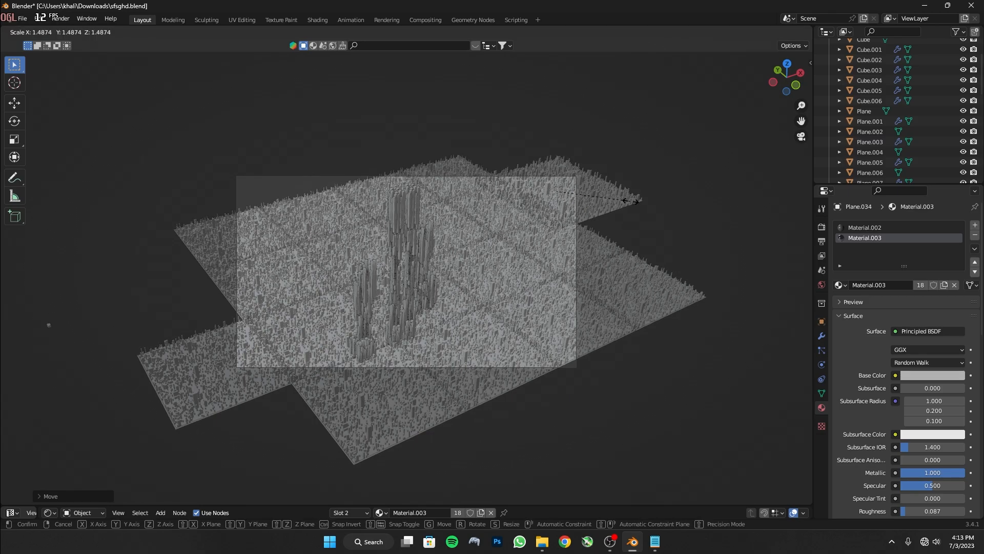
left_click(631, 201)
key("g")
key("x")
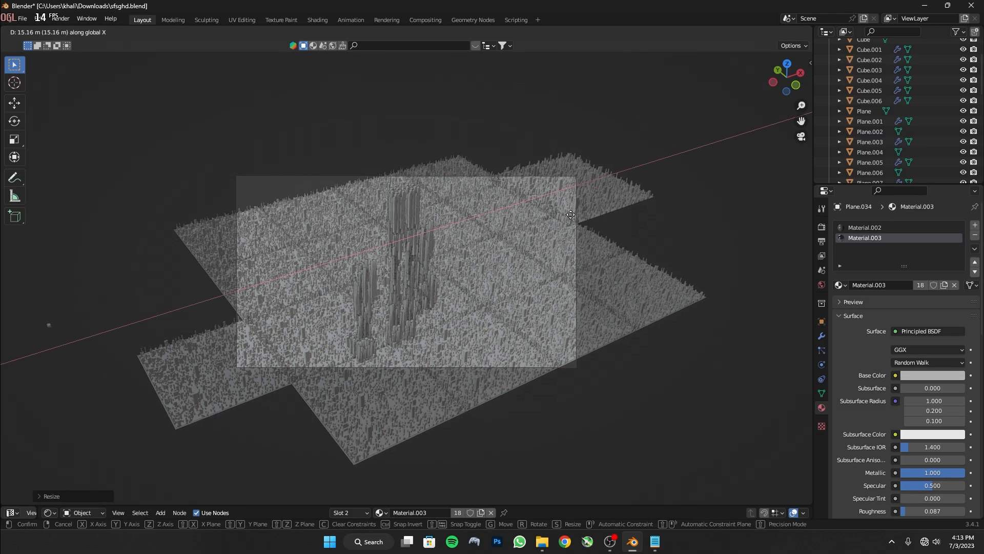
left_click(570, 214)
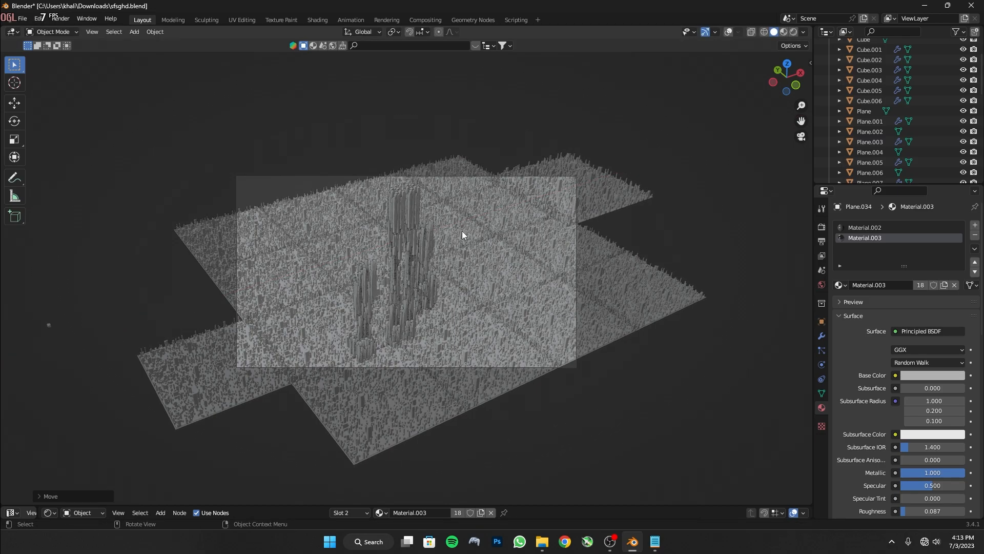
Duplicate the ground tile Plane.014 along positive Y and place the copy beyond the ground's back edge.
left_click(288, 218)
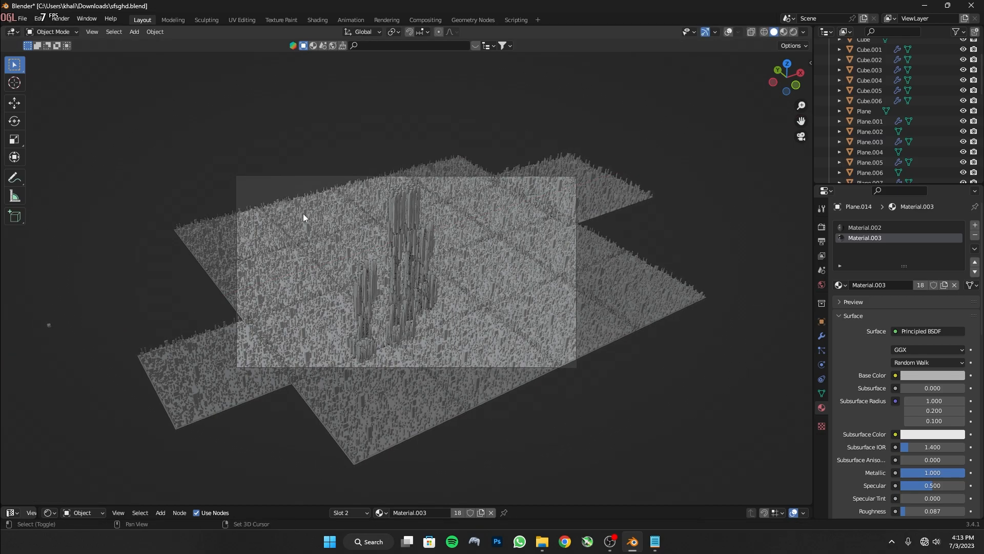
key("g")
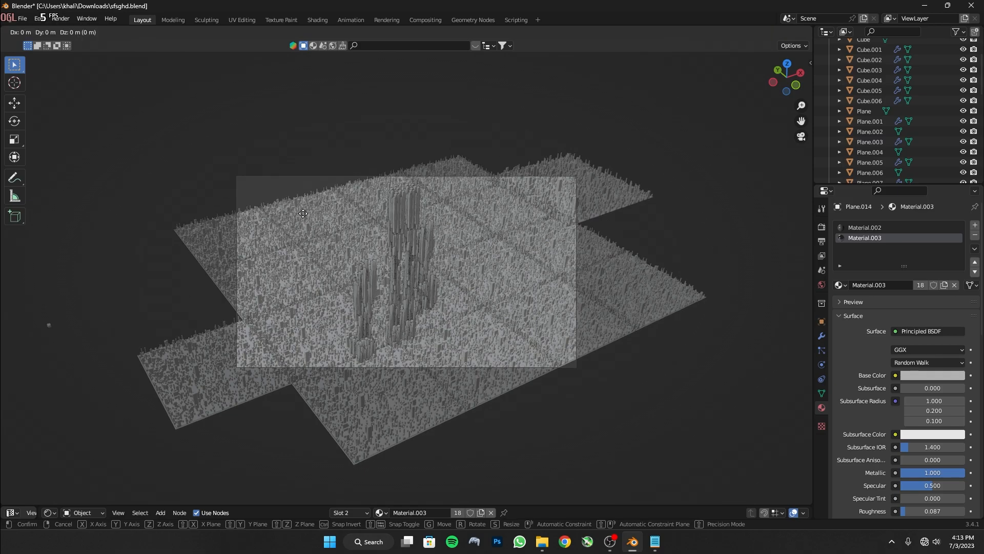
right_click(303, 213)
key("shift+d")
key("x")
key("y")
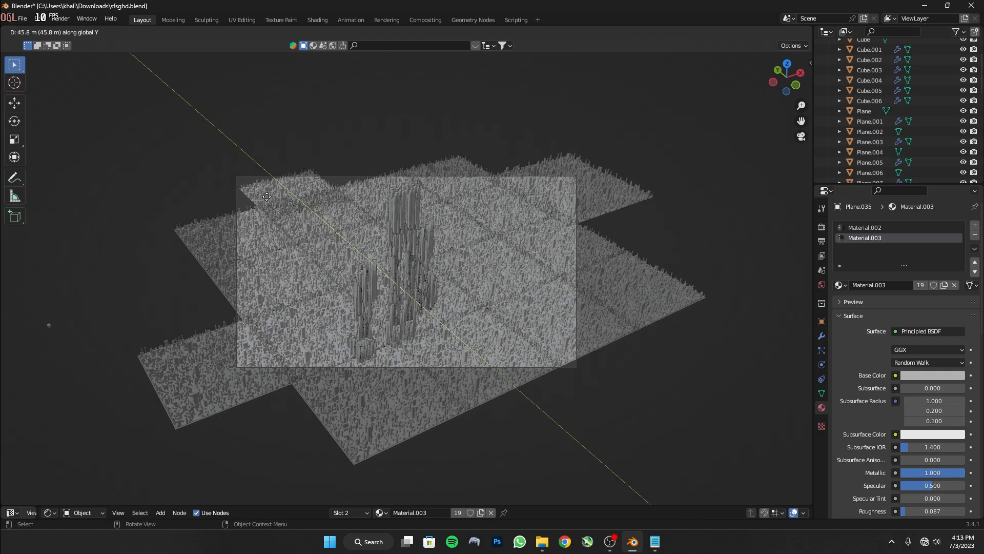
left_click(275, 191)
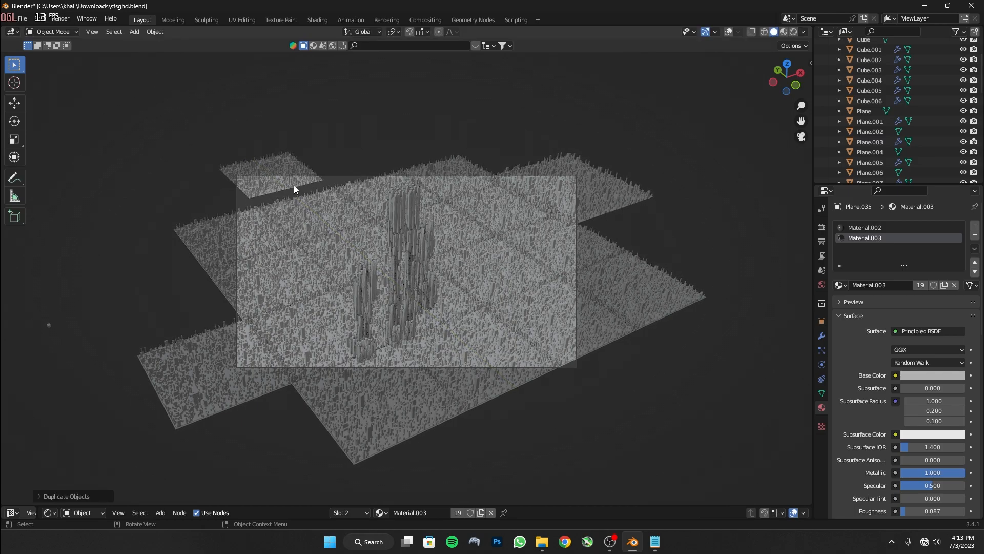
Scale the Plane.035 tile to slightly more than double and move it about 19 m along Y and slightly along positive X.
key("s")
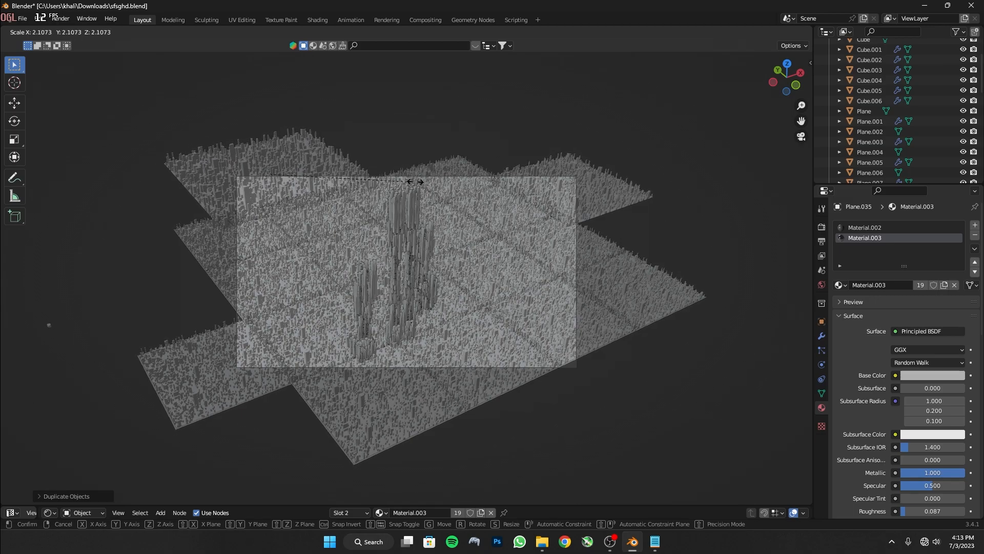
left_click(426, 193)
key("g")
key("y")
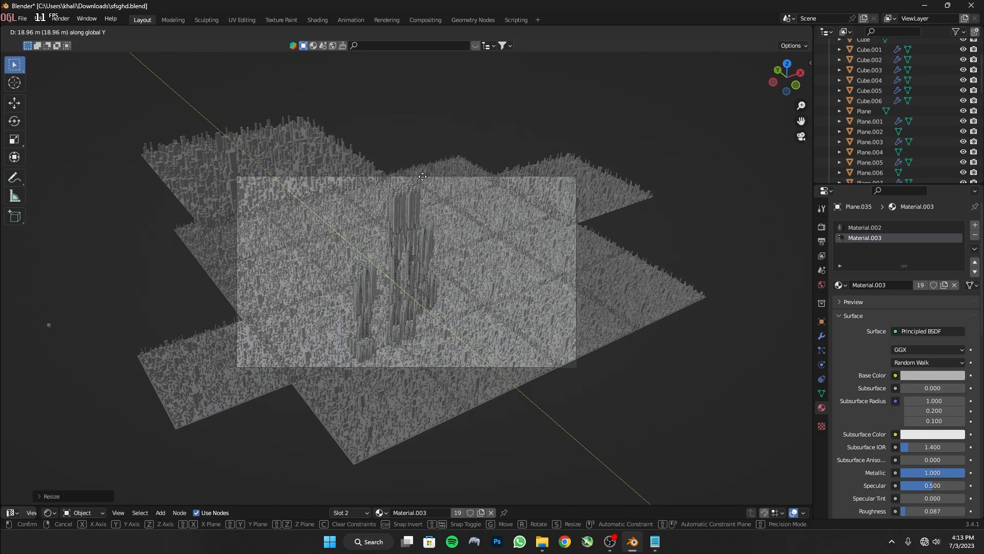
left_click(423, 177)
key("g")
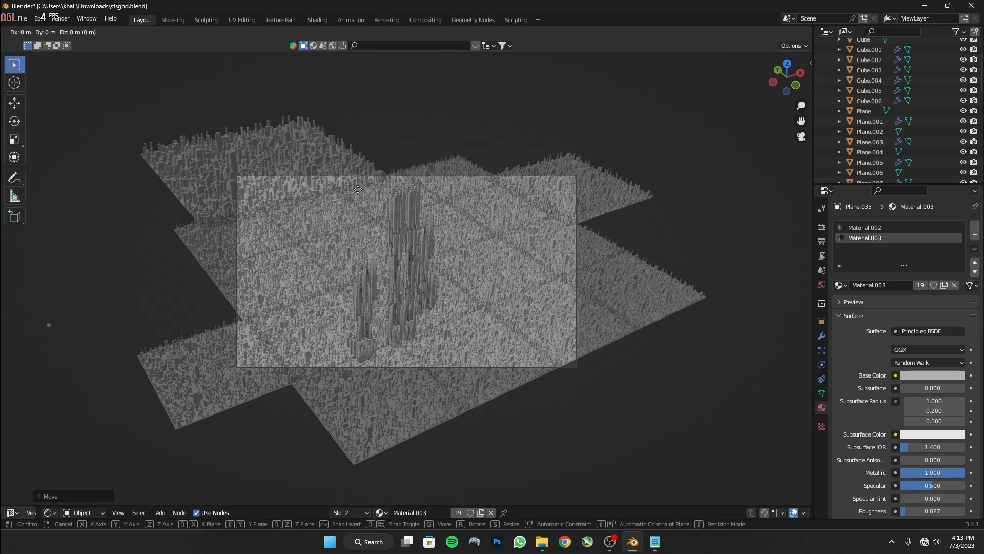
key("x")
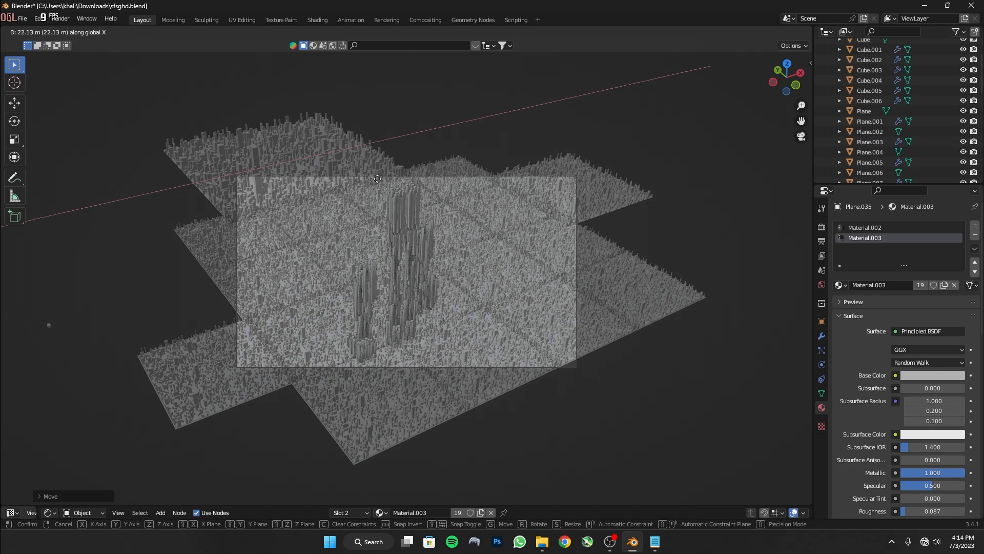
left_click(347, 229)
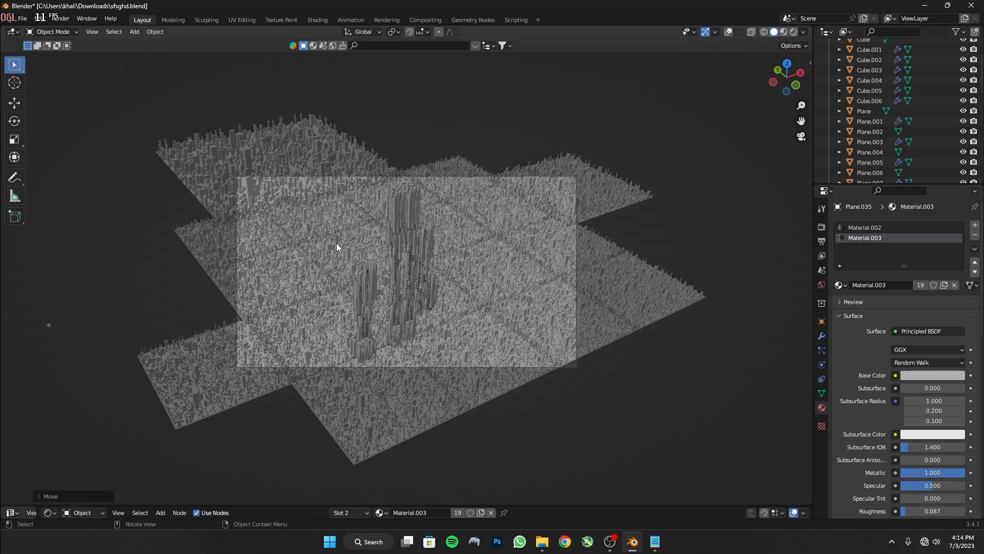
Enlarge the protruding ground tile Plane.016, move it about 10.6 m along positive Y, and save the file.
left_click(227, 370)
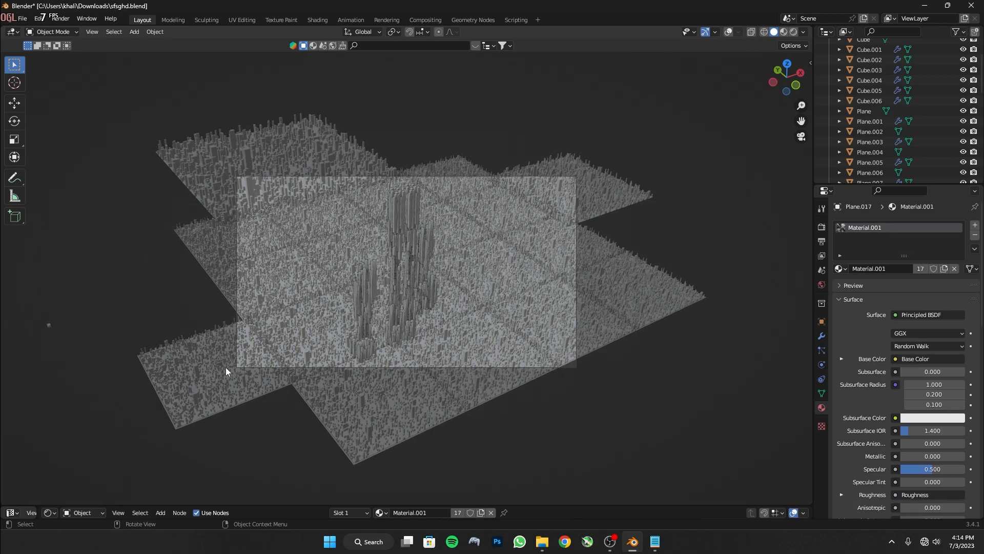
left_click(225, 367)
key("s")
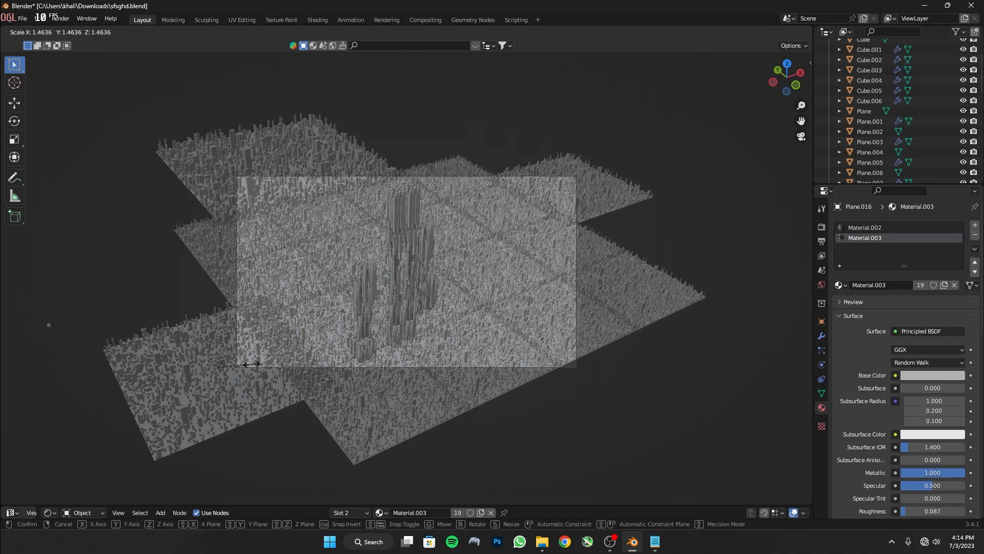
left_click(247, 365)
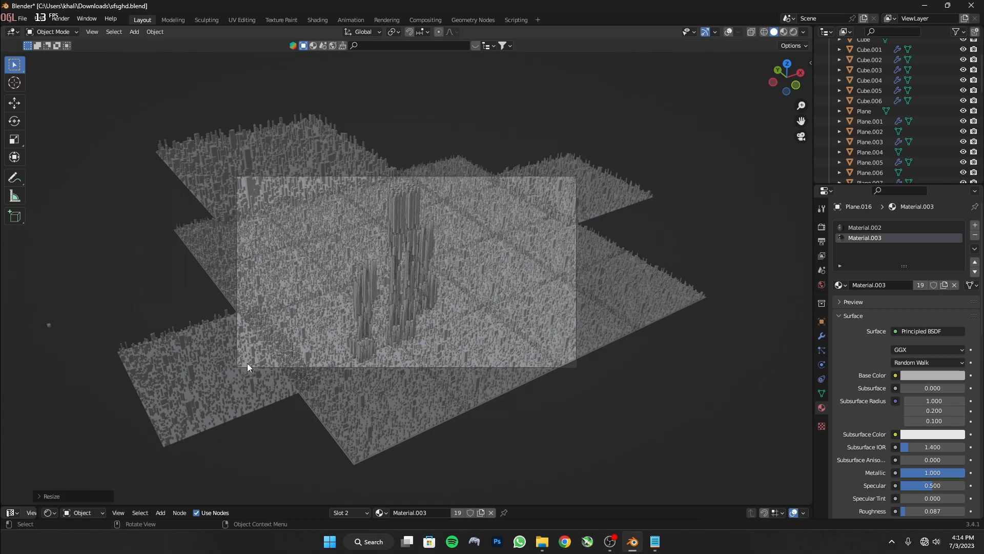
key("g")
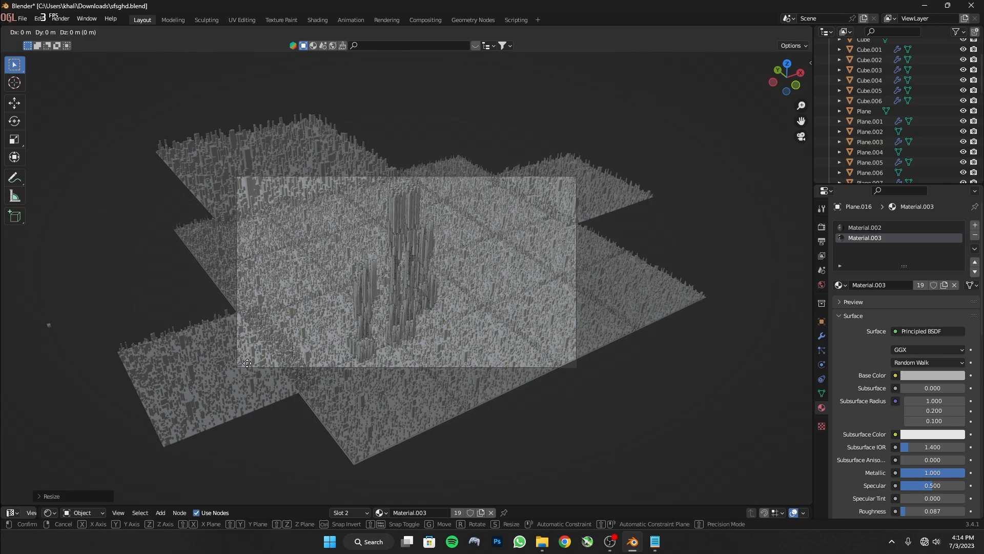
key("x")
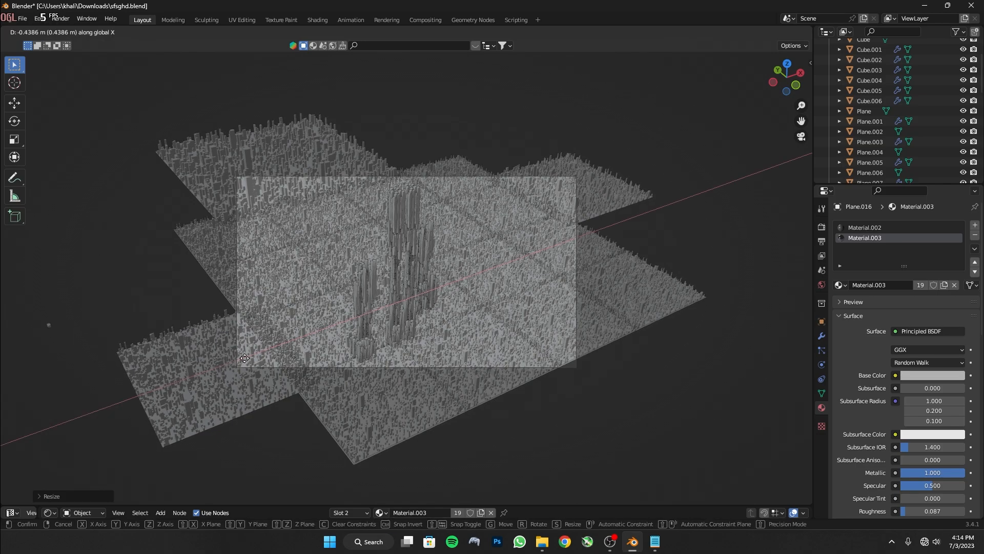
key("y")
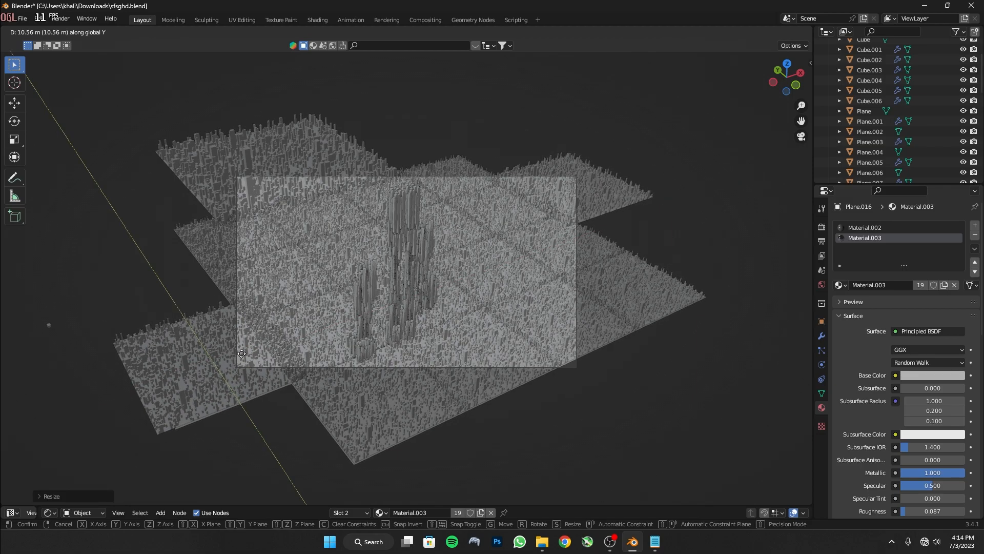
left_click(242, 353)
key("ctrl+s")
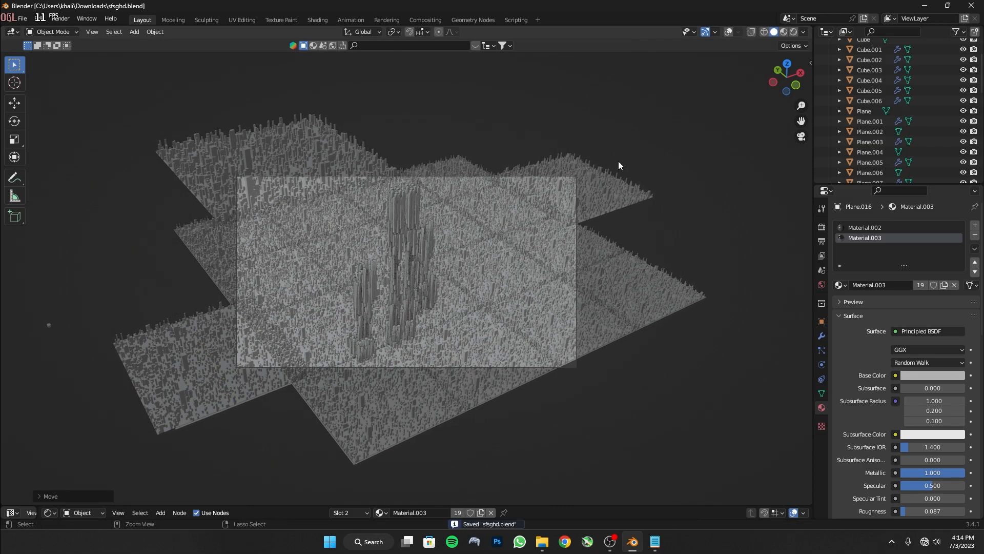
In rendered shading, scale the ground tile Plane.018 to about 1.35 and adjust its height along Z to cover the frame's empty corner.
left_click(794, 32)
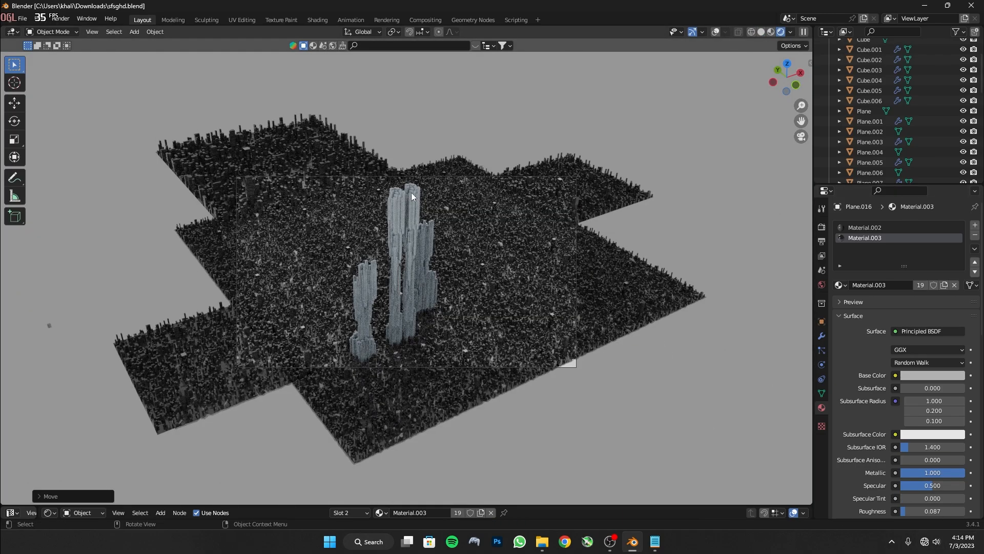
left_click(565, 359)
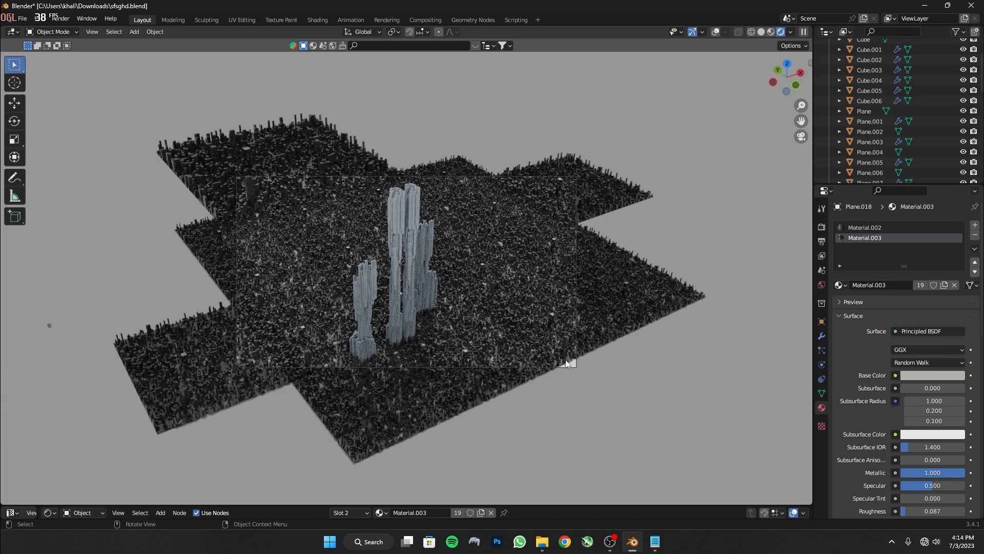
key("s")
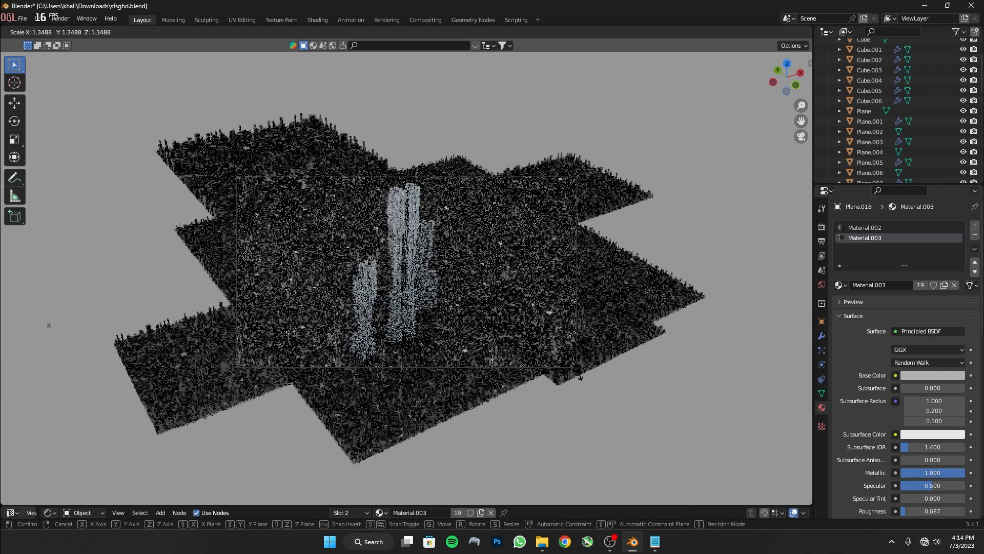
left_click(572, 361)
key("g")
key("z")
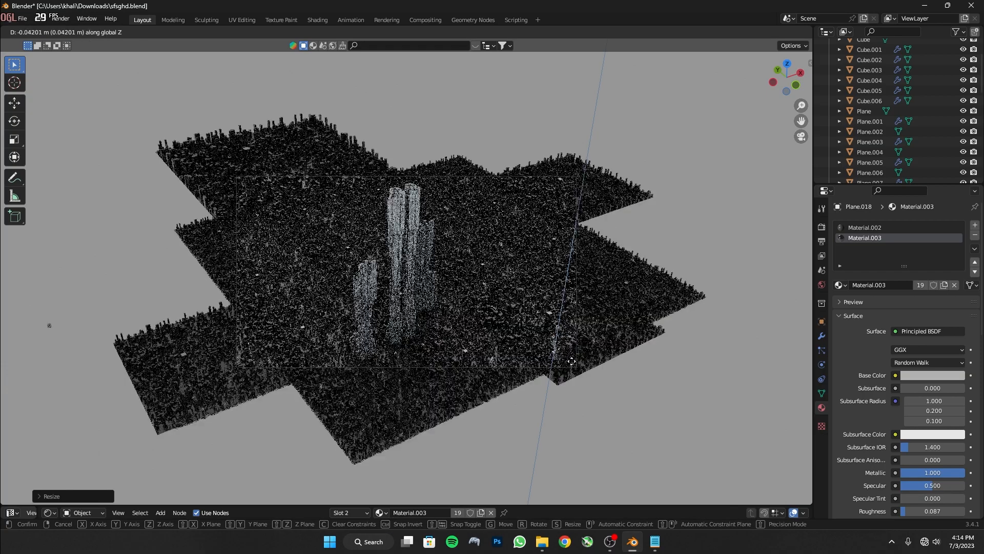
left_click(539, 340)
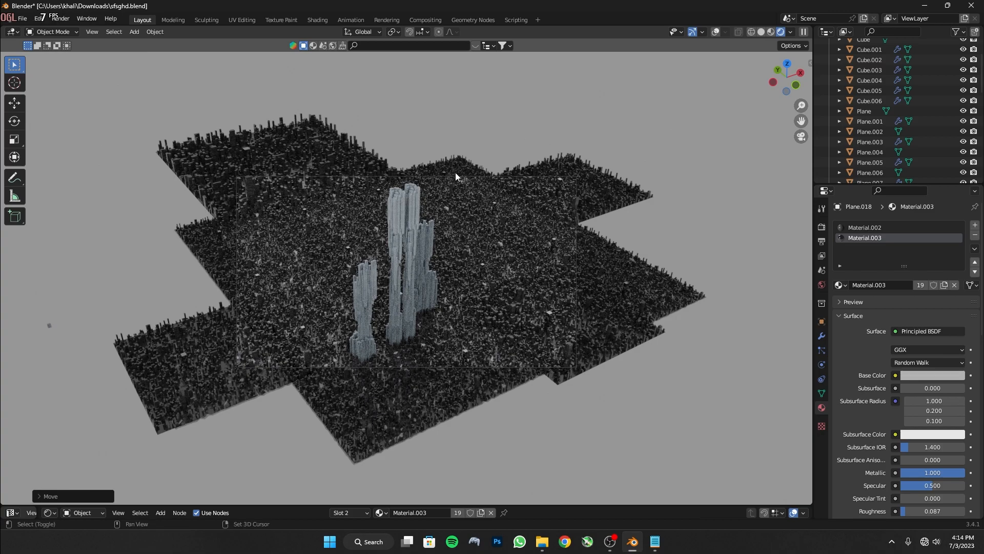
Add a cube to the scene and raise it along Z above the ground tiles.
key("shift+a")
mouse_move(444, 37)
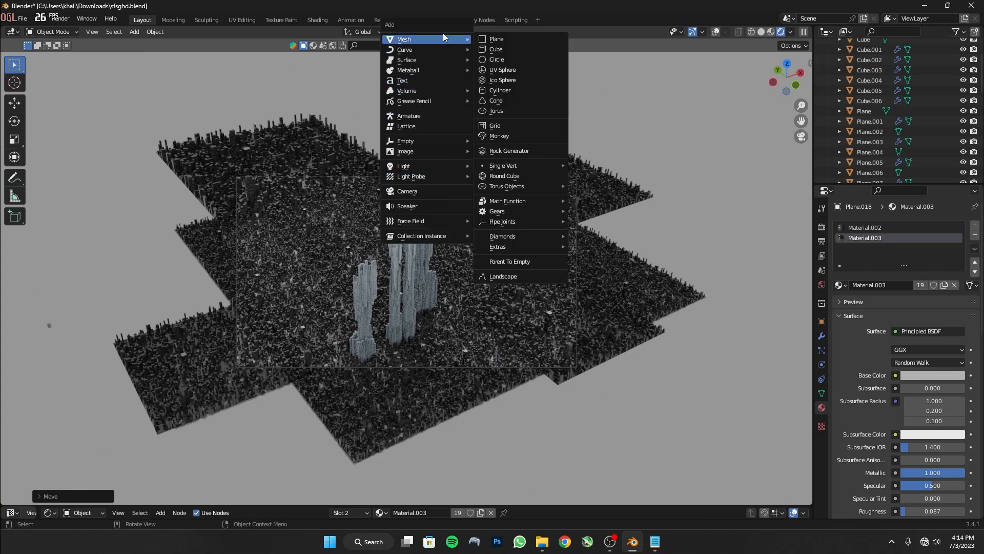
left_click(500, 50)
key("g")
key("z")
left_click(483, 170)
Stretch the new cube along X into a long bar and shift it along positive X across the city.
key("s")
key("x")
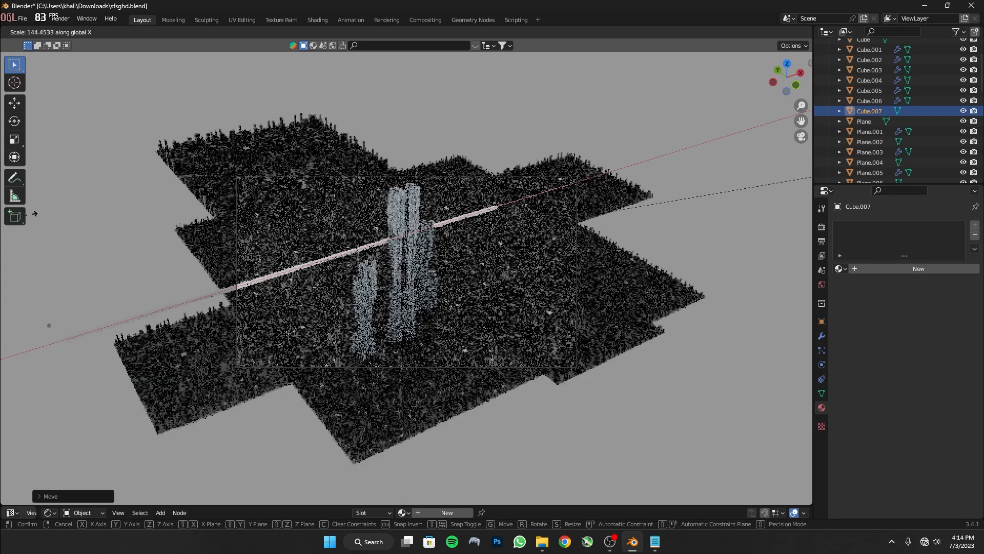
left_click(663, 465)
key("g")
key("x")
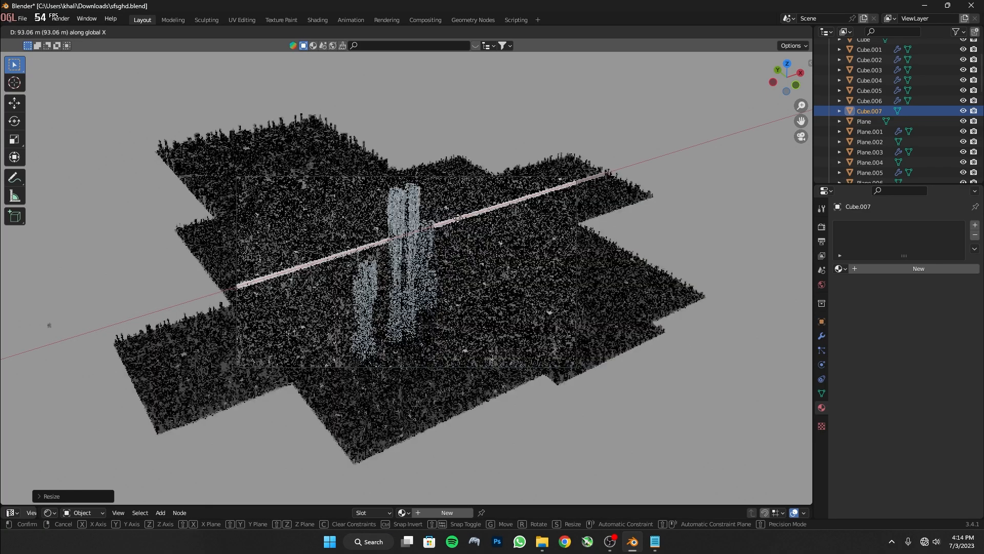
left_click(453, 222)
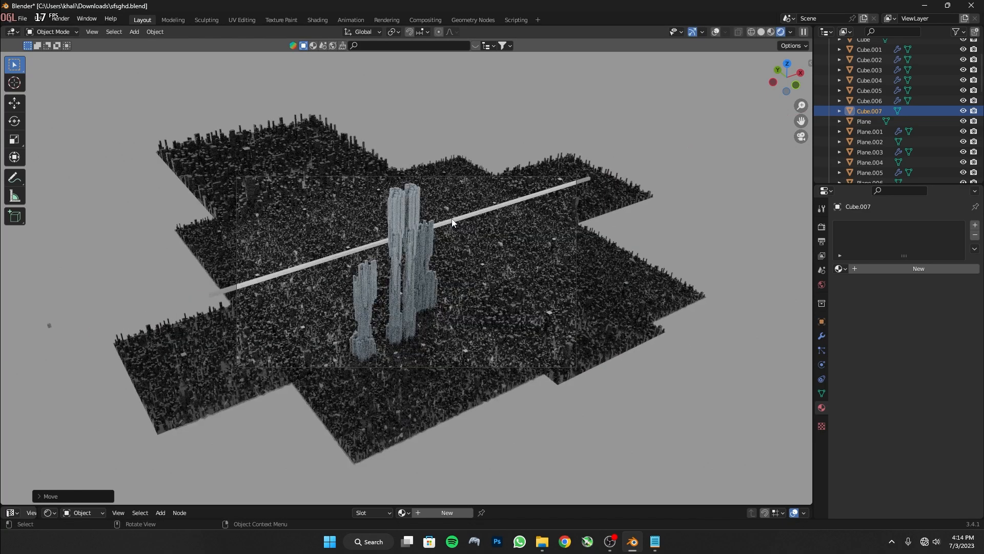
Scale the cube about 219.5 along Y and another 1.36 along X to cover the city.
key("s")
key("y")
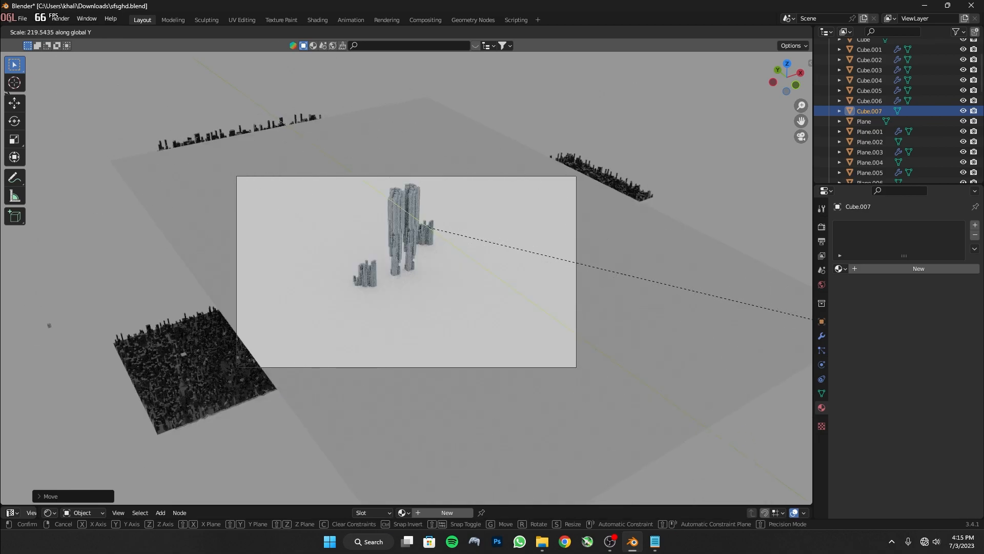
left_click(304, 148)
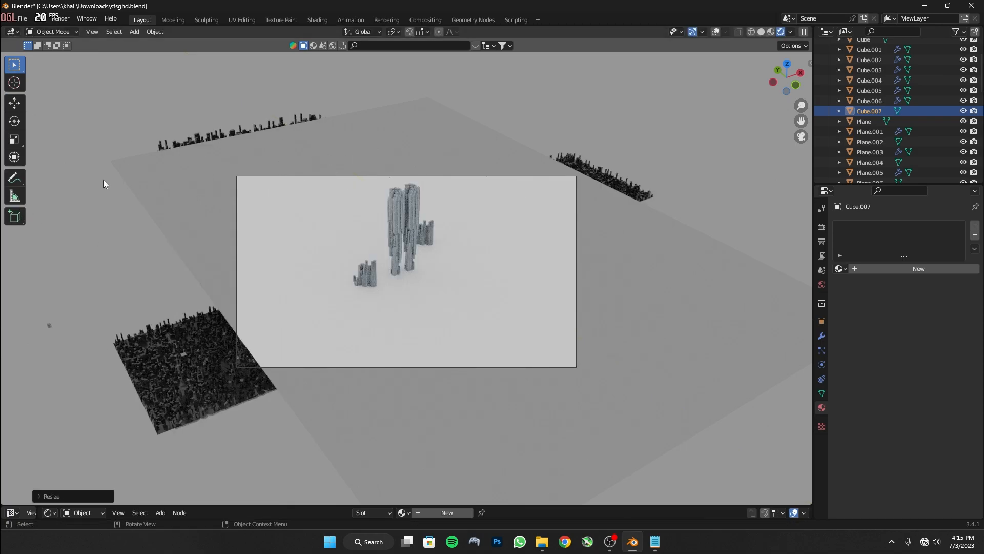
key("s")
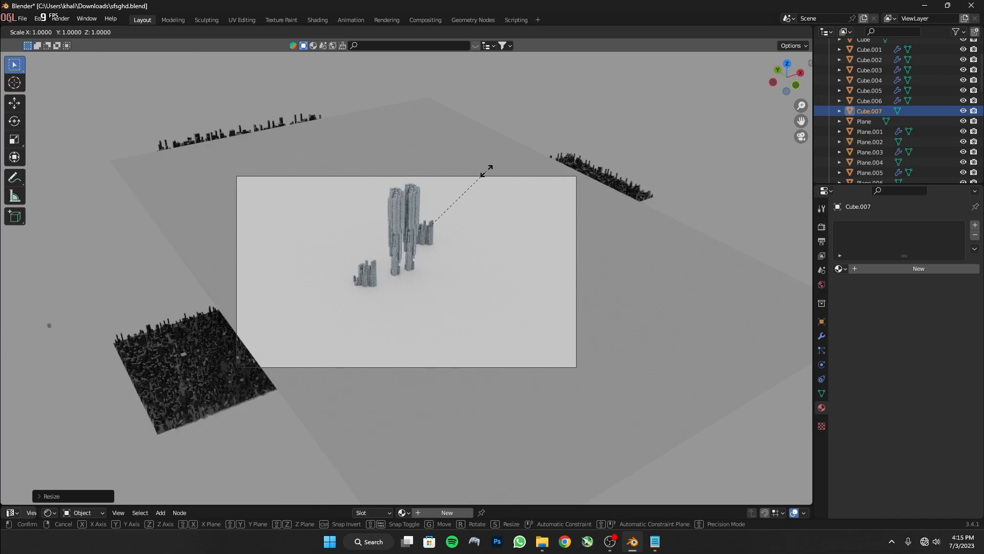
key("x")
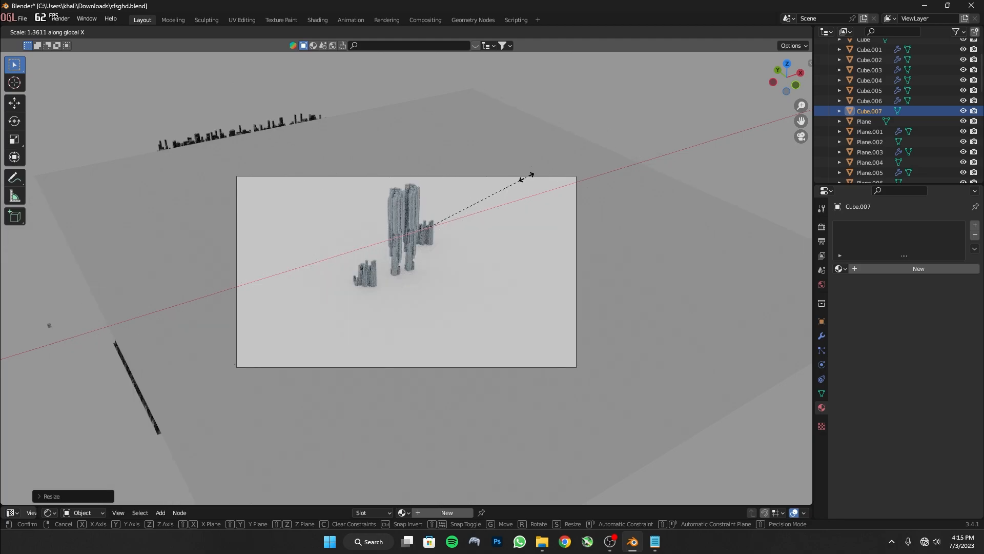
left_click(527, 178)
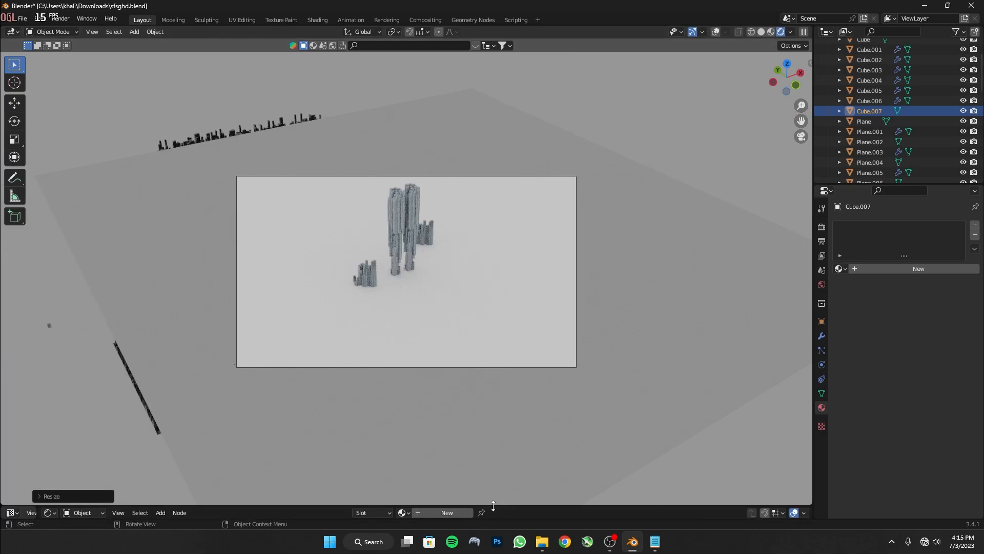
Enlarge the shader editor, create a new material for Cube.007 and delete its Principled BSDF node.
left_click_drag(494, 506, 424, 401)
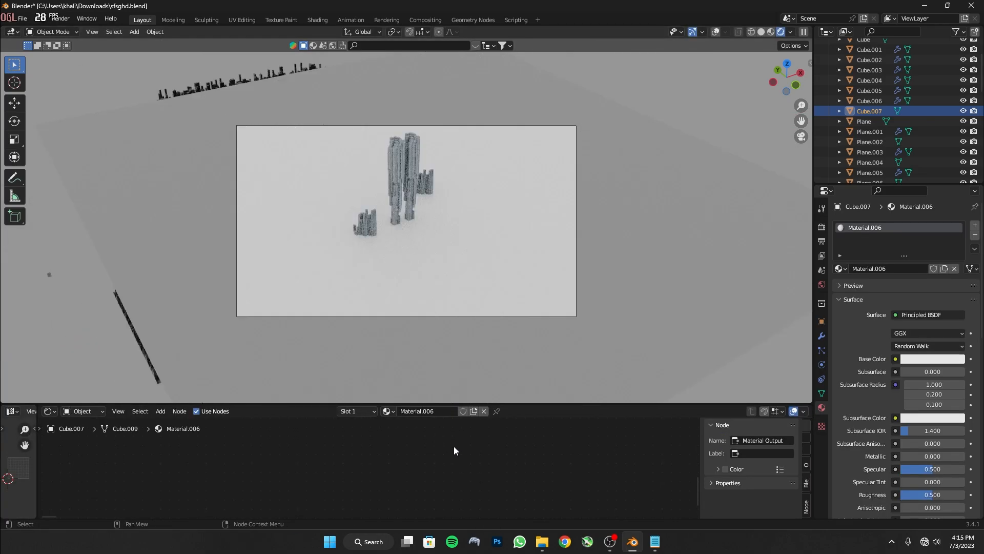
middle_click_drag(459, 444, 382, 512)
left_click(493, 460)
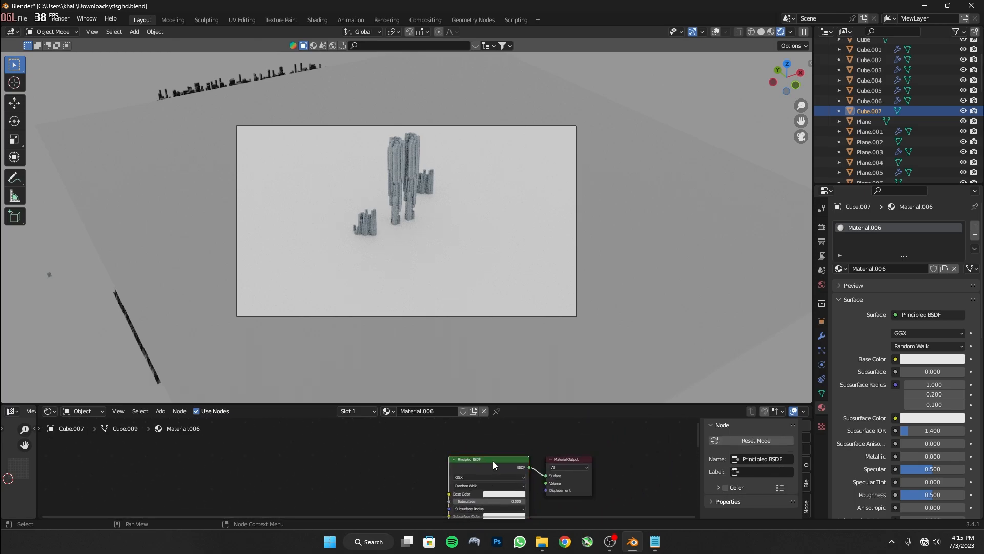
key("x")
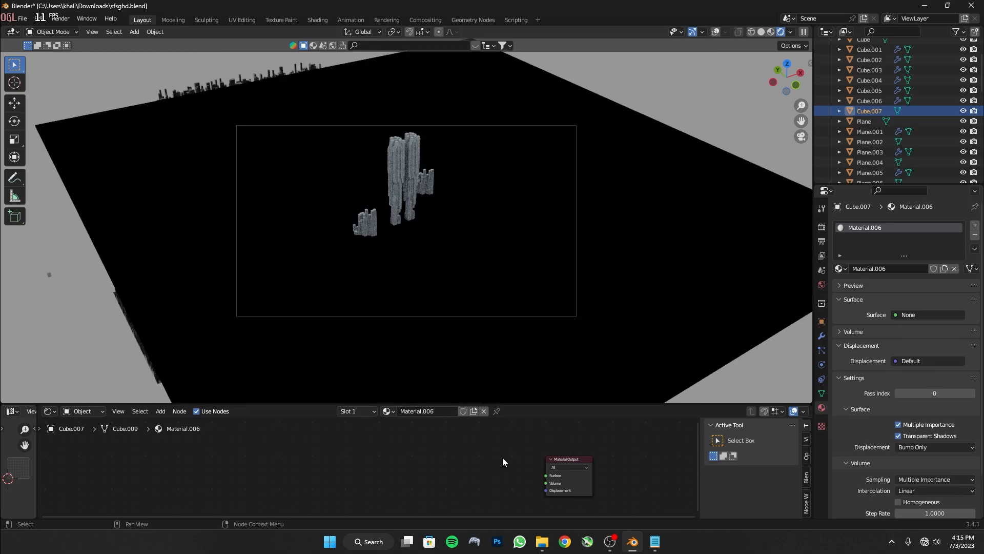
Add a ColorRamp node beside the Material Output in Material.006.
key("shift+a")
left_click(439, 407)
type("c")
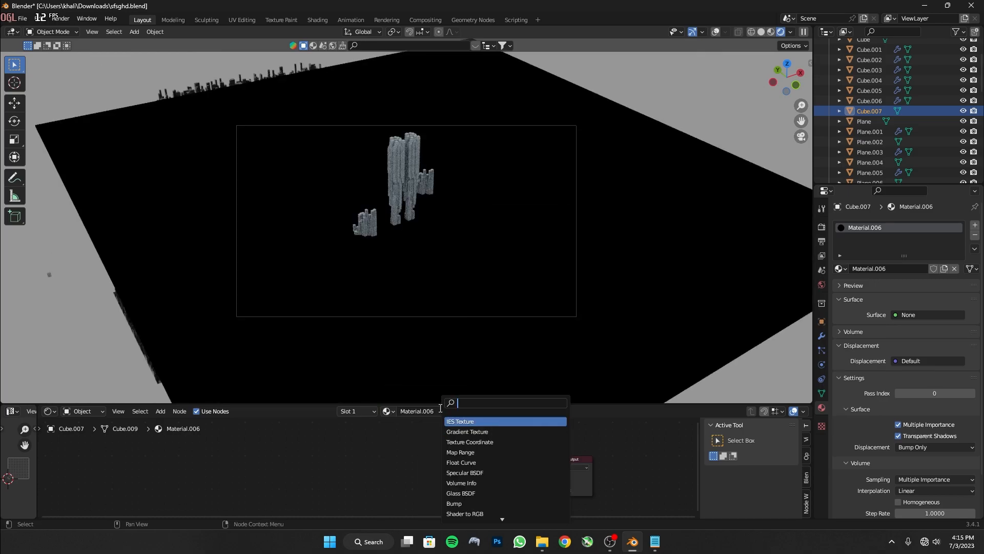
key("Down")
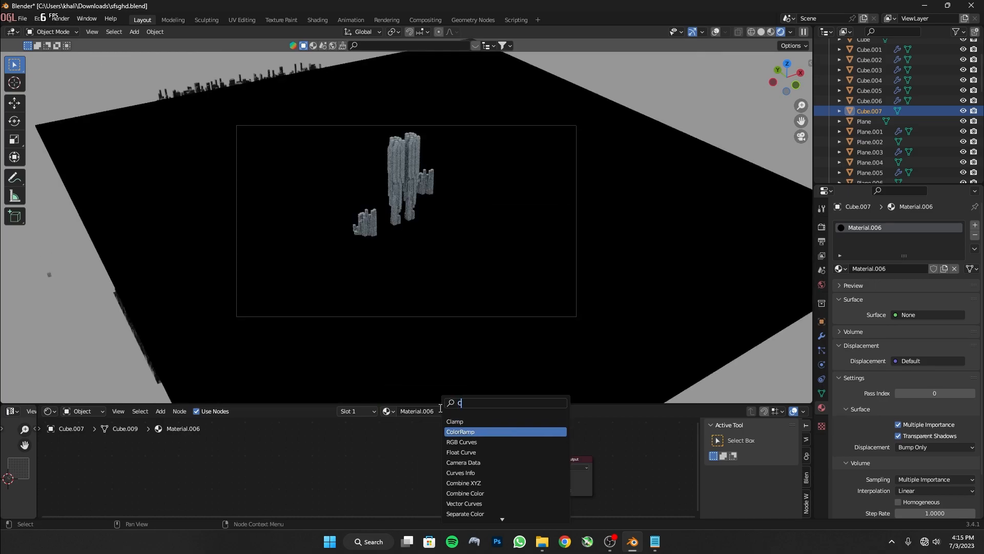
key("Return")
left_click(446, 452)
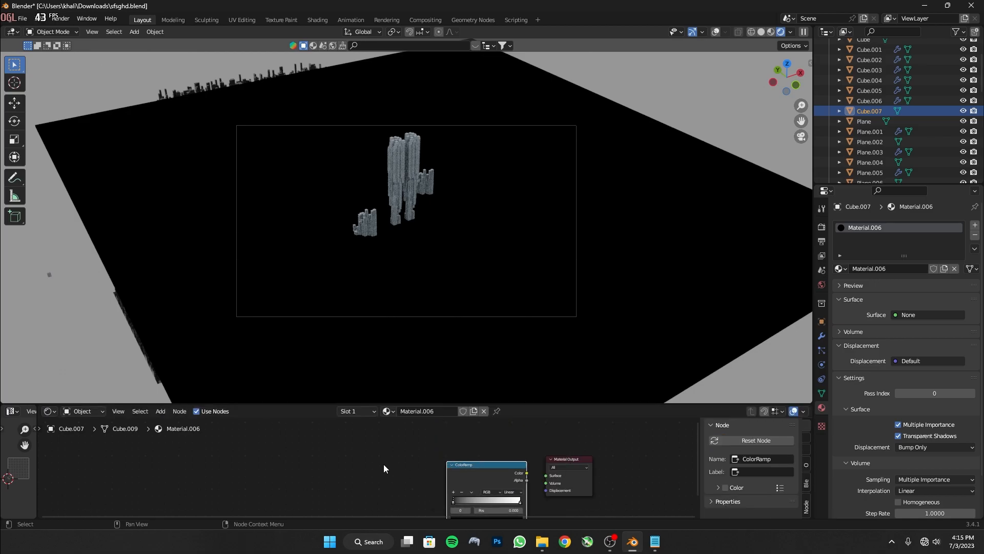
Add a Noise Texture node and connect its Color output to the ColorRamp's Fac input.
key("shift+a")
left_click(352, 409)
type("NOIS")
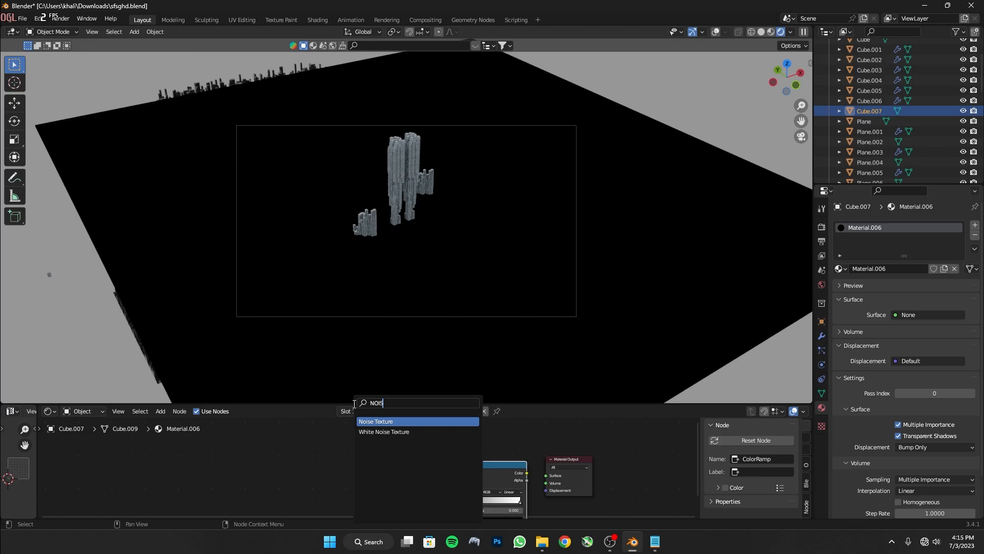
key("Return")
left_click(402, 469)
left_click_drag(402, 468, 448, 478)
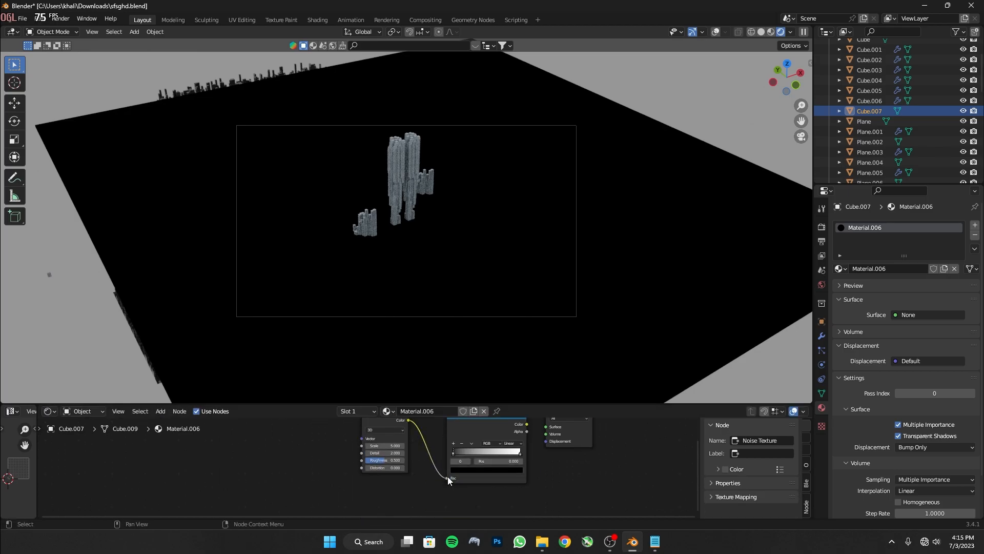
Connect the ColorRamp's Color output to the Material Output's Volume input and save the file.
middle_click_drag(427, 444, 441, 463)
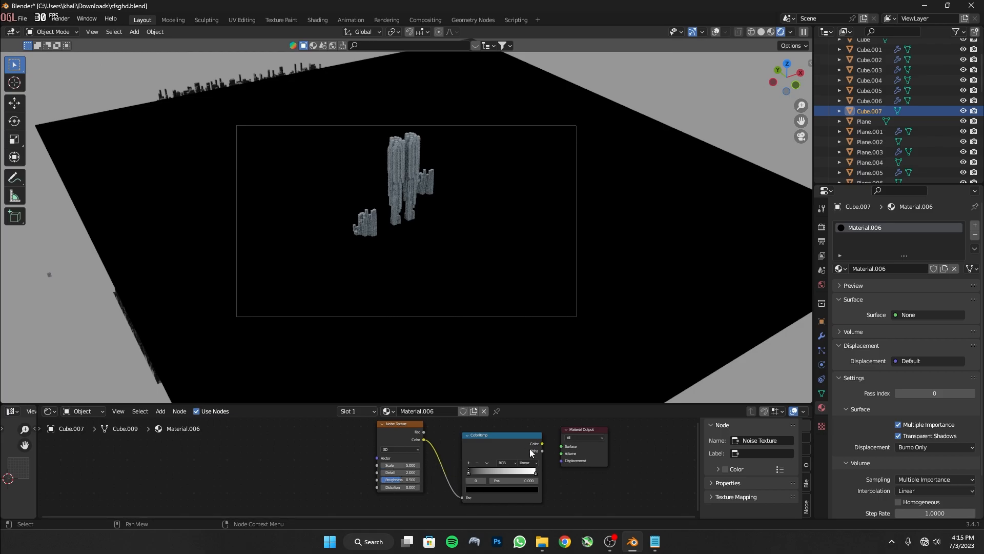
left_click_drag(542, 444, 563, 453)
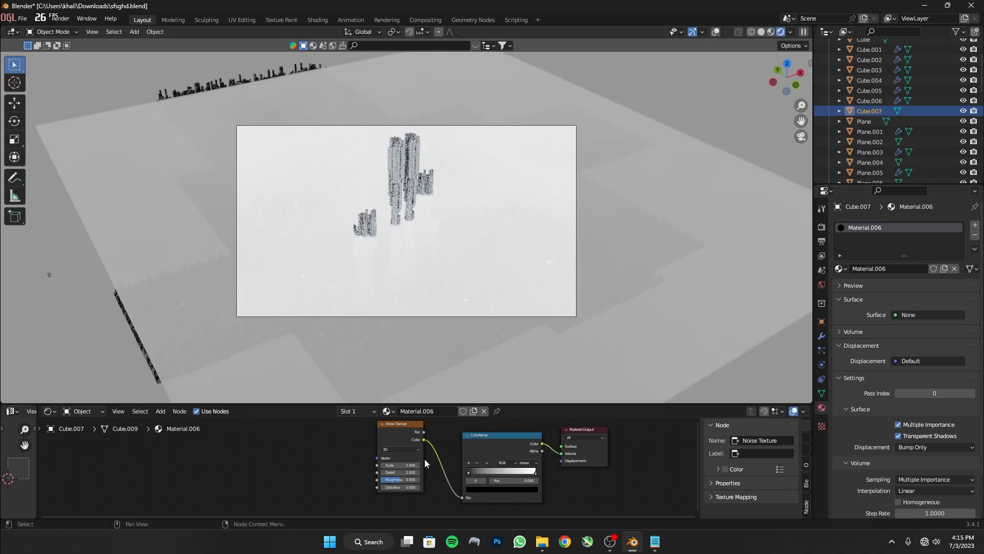
scroll(423, 460, "up", 1)
middle_click_drag(419, 462, 444, 461)
key("ctrl+s")
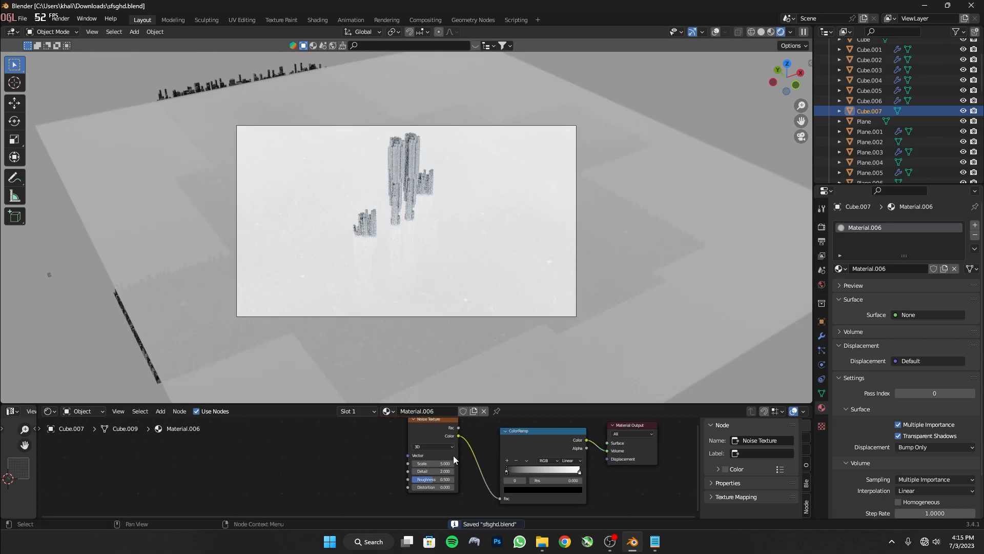
Set the Noise Texture scale to 30 and move the ColorRamp's black stop to 0.5.
scroll(438, 461, "up", 2)
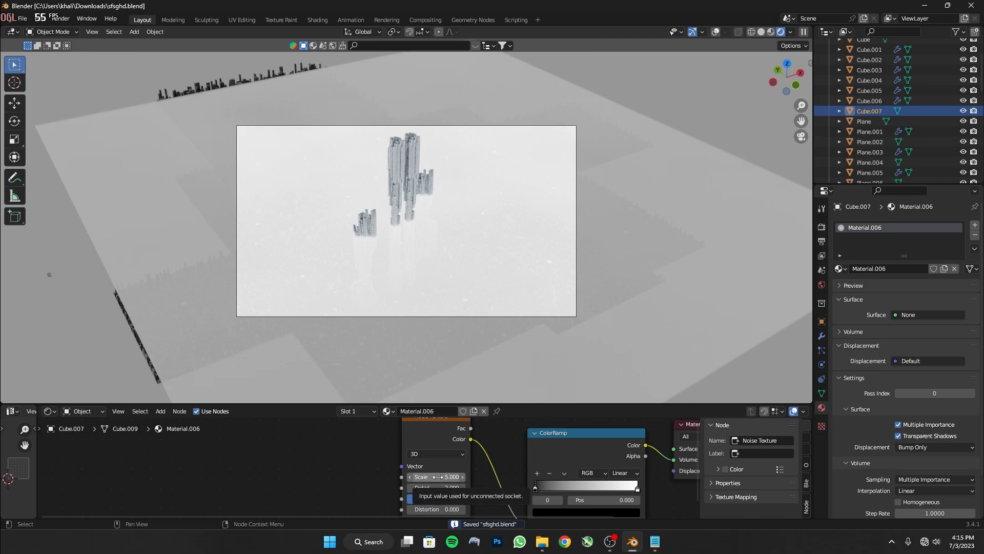
left_click(438, 477)
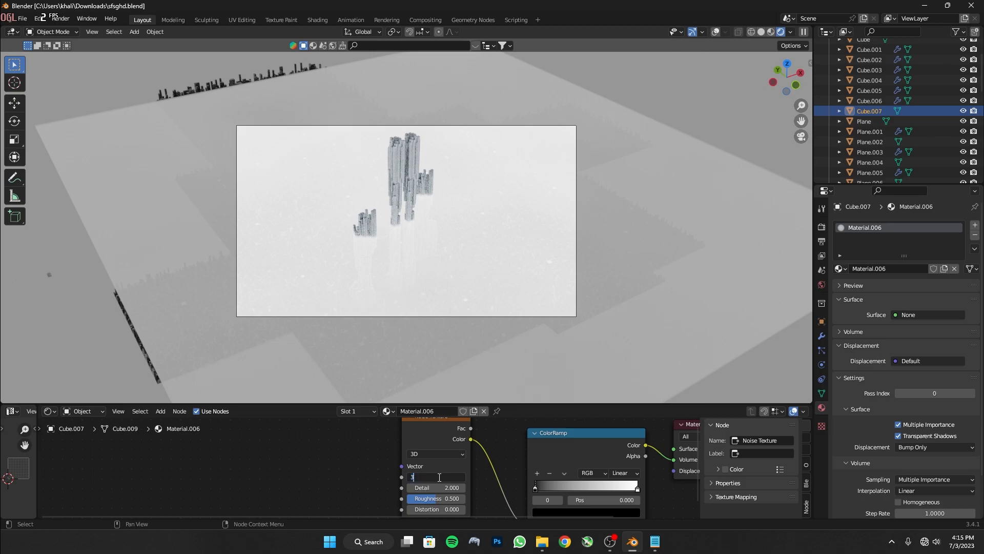
key("Return")
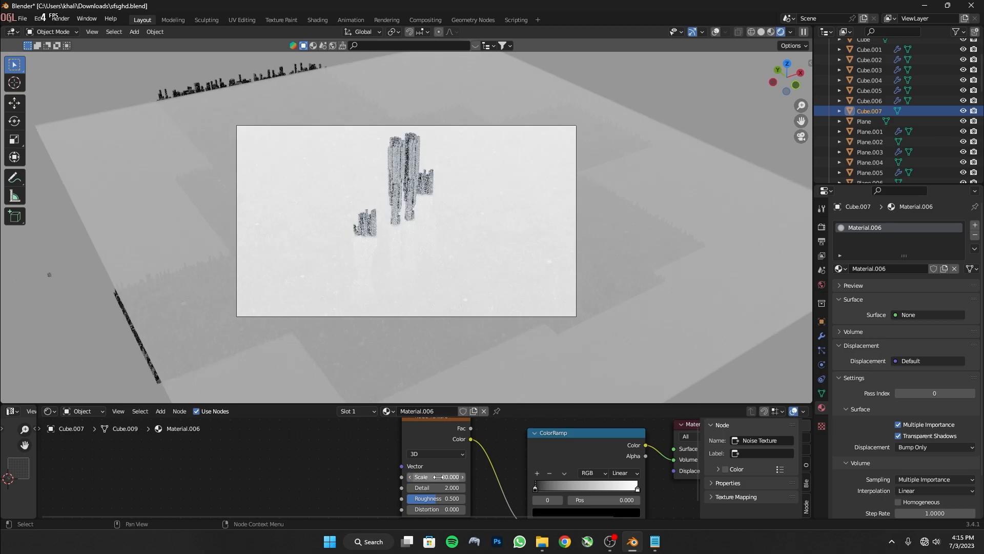
left_click_drag(535, 489, 589, 502)
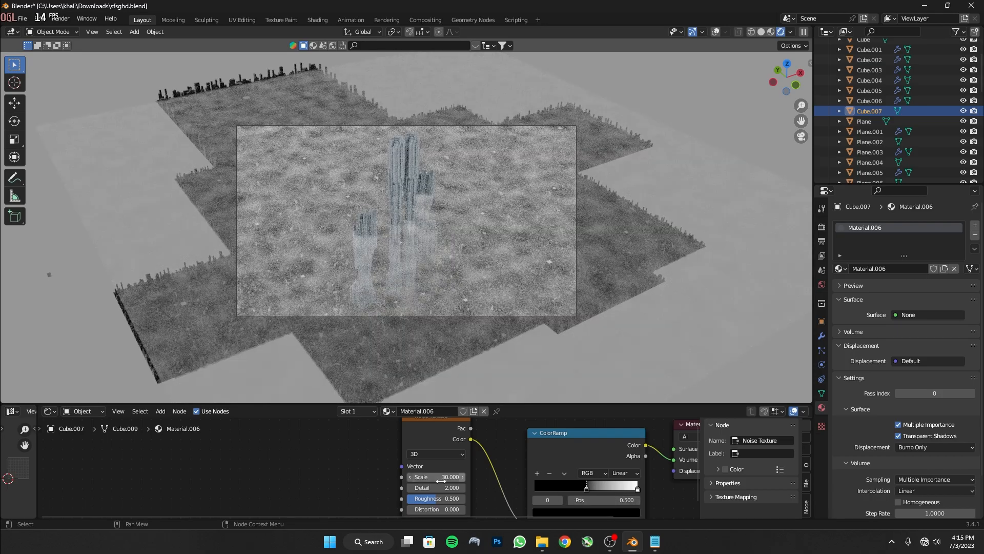
Try Noise Texture scales of 20 and 15, and move the ColorRamp's black stop to 0.564.
left_click(430, 476)
type("20")
key("Return")
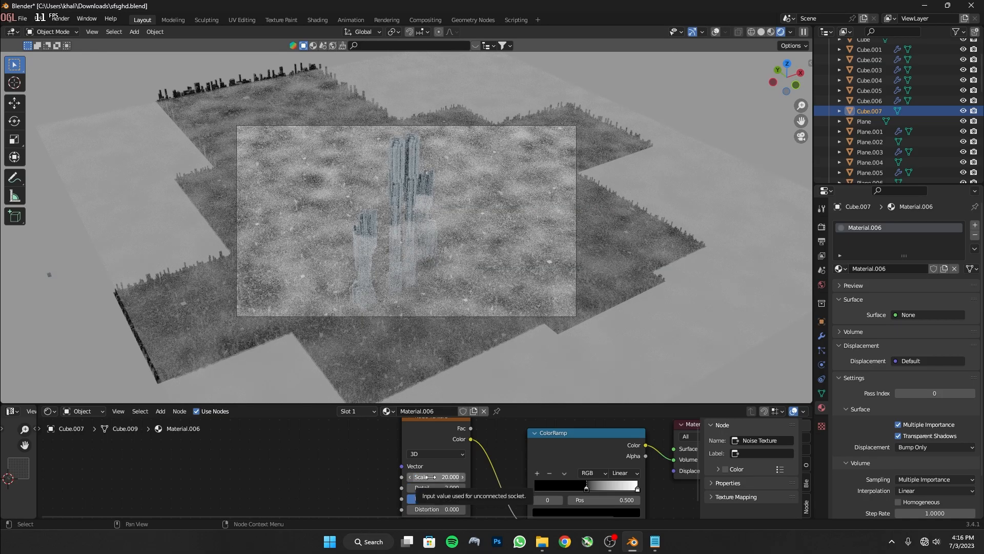
left_click(432, 478)
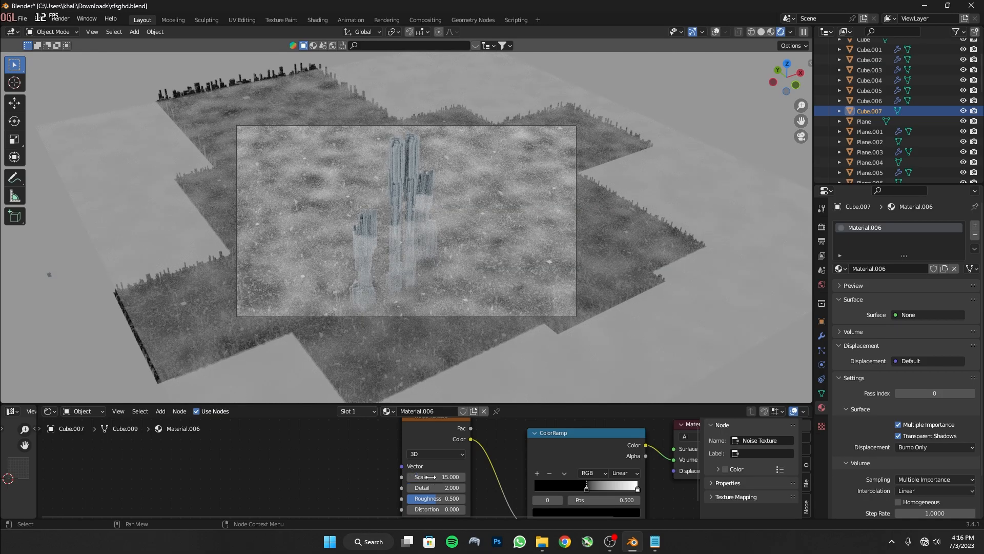
key("Return")
left_click_drag(587, 490, 592, 497)
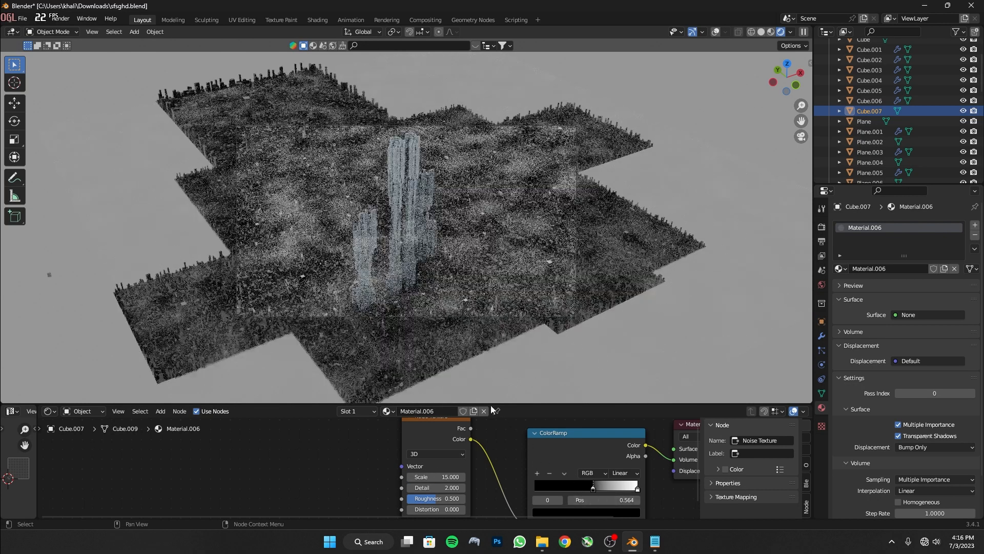
Set the Noise Texture's detail to 15 and its scale to 10.
left_click_drag(436, 488, 500, 488)
left_click_drag(429, 487, 457, 487)
left_click(433, 477)
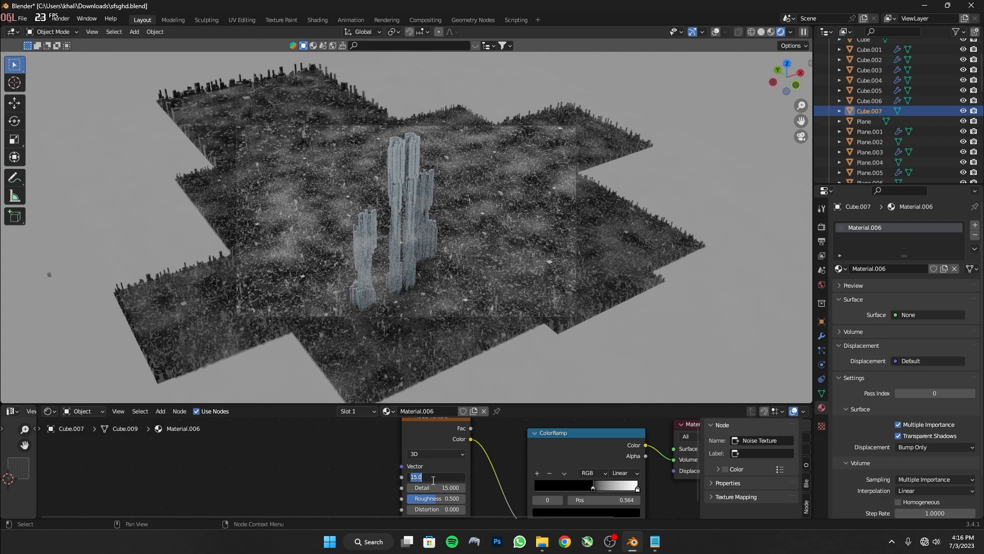
type("10")
key("Return")
Move the ColorRamp's black stop to 0.545 and inspect the fog around the towers.
left_click(592, 491)
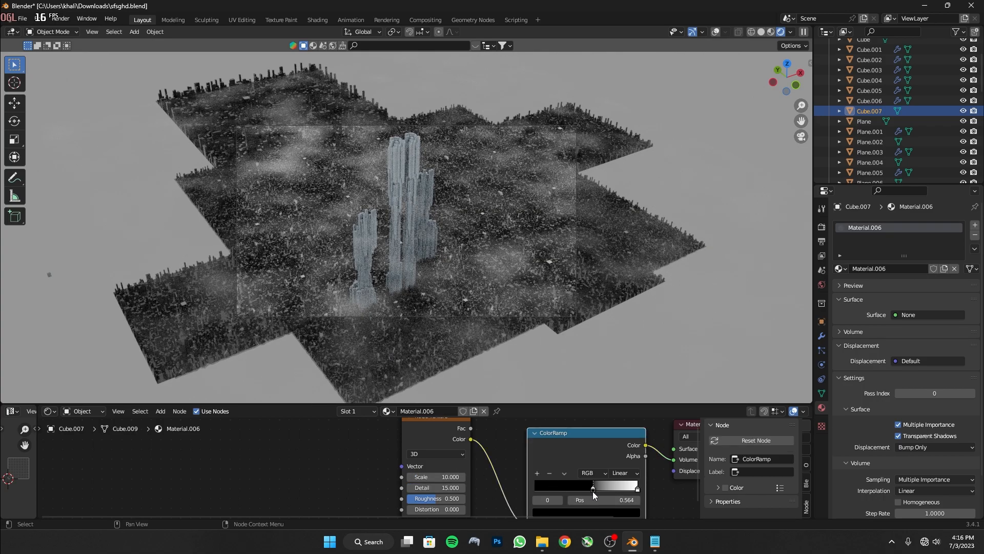
left_click_drag(593, 491, 595, 485)
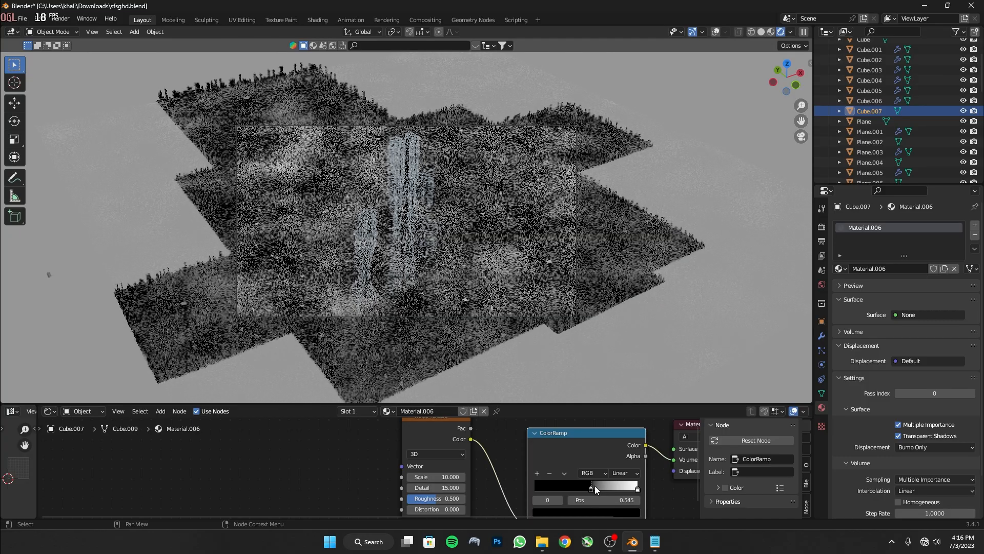
scroll(392, 340, "up", 6)
scroll(393, 339, "down", 6)
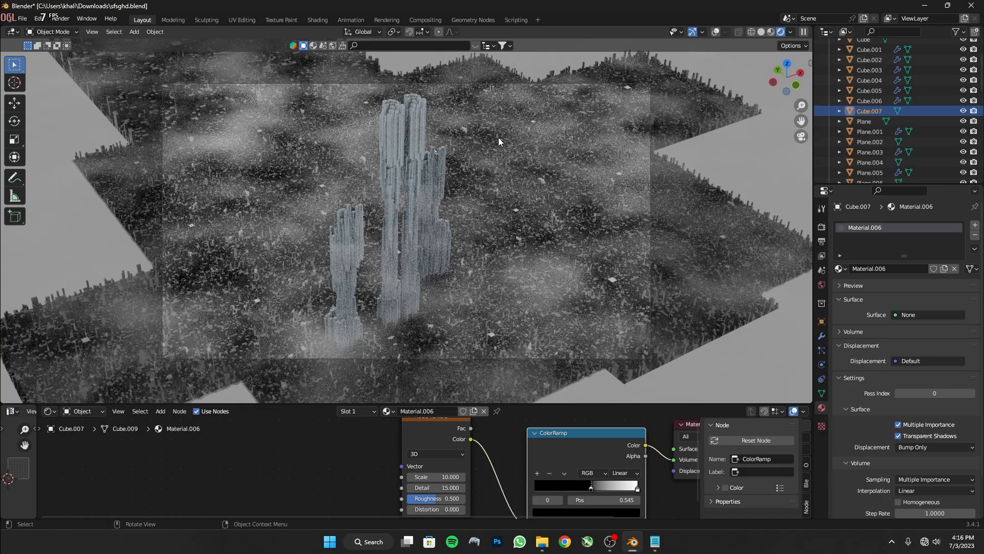
Lower the fog cube about 39 m along Z and try scaling it up uniformly.
key("g")
key("z")
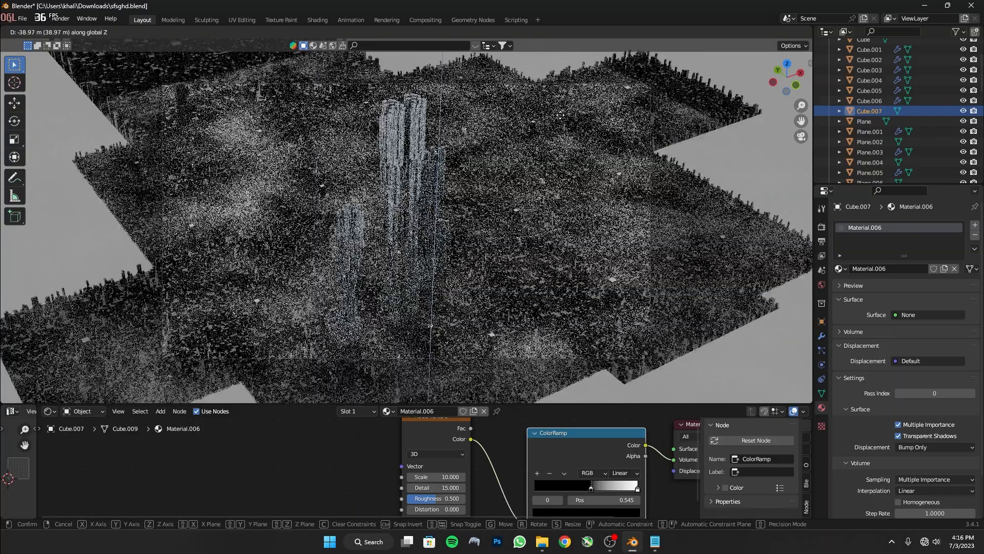
left_click(560, 116)
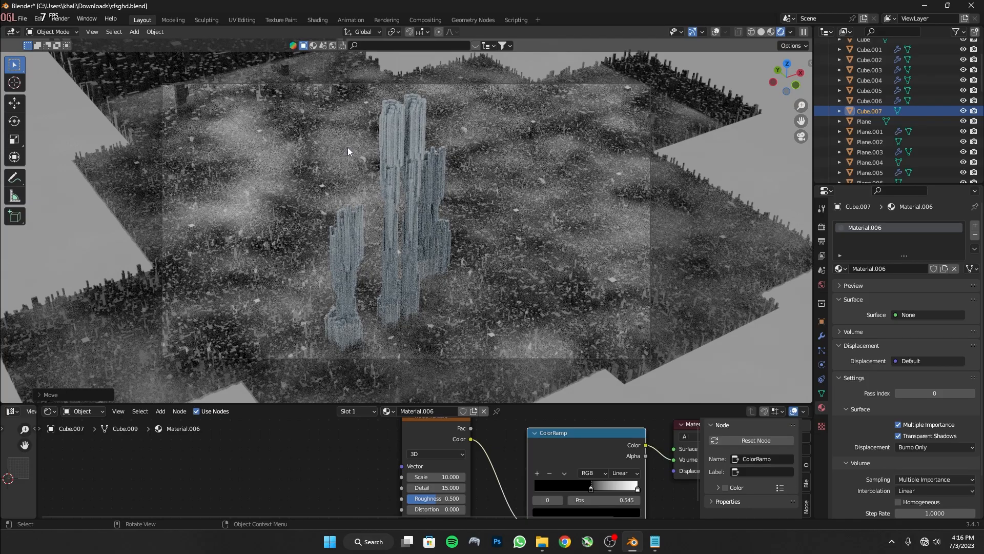
key("s")
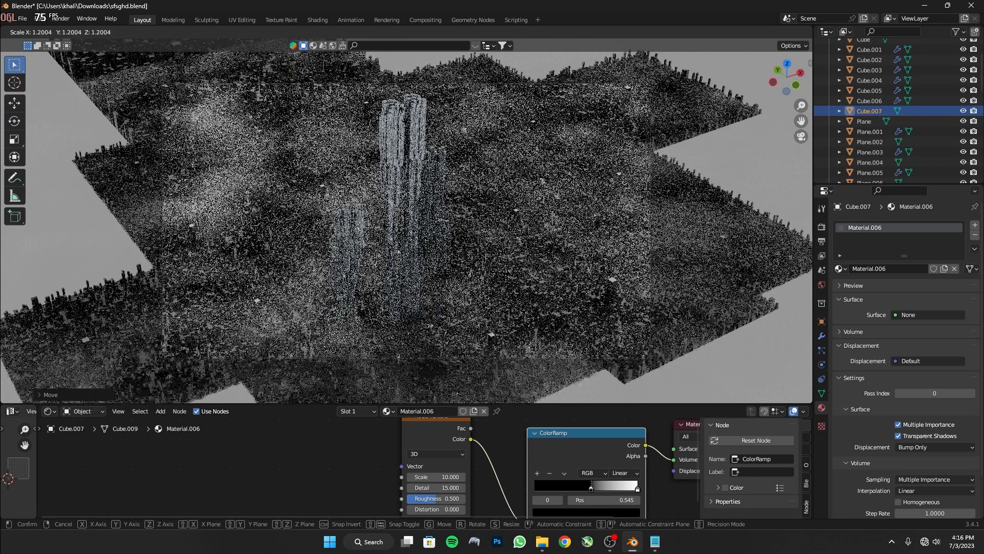
right_click(422, 228)
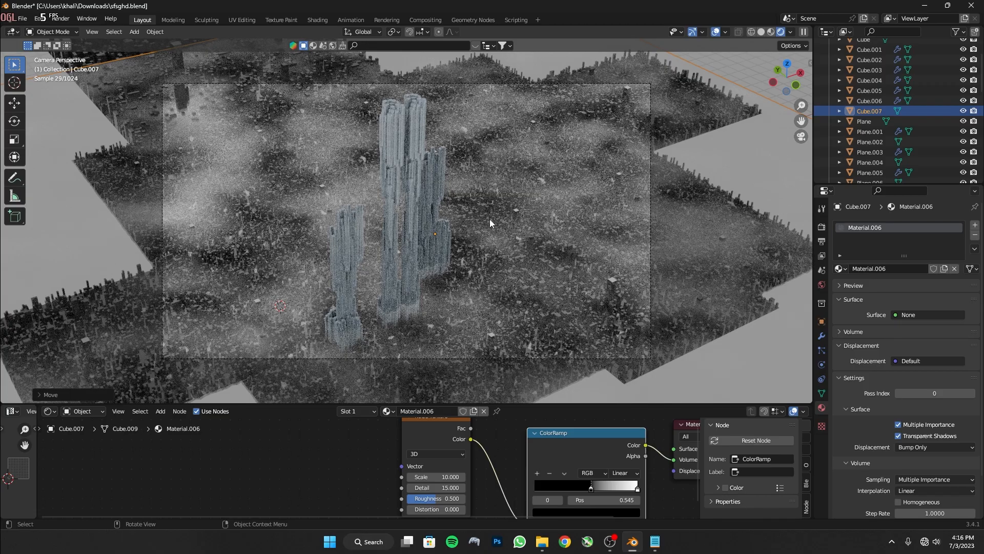
Duplicate the fog cube about 101 m up along Z and give the copy its own single-user material.
key("shift+d")
key("z")
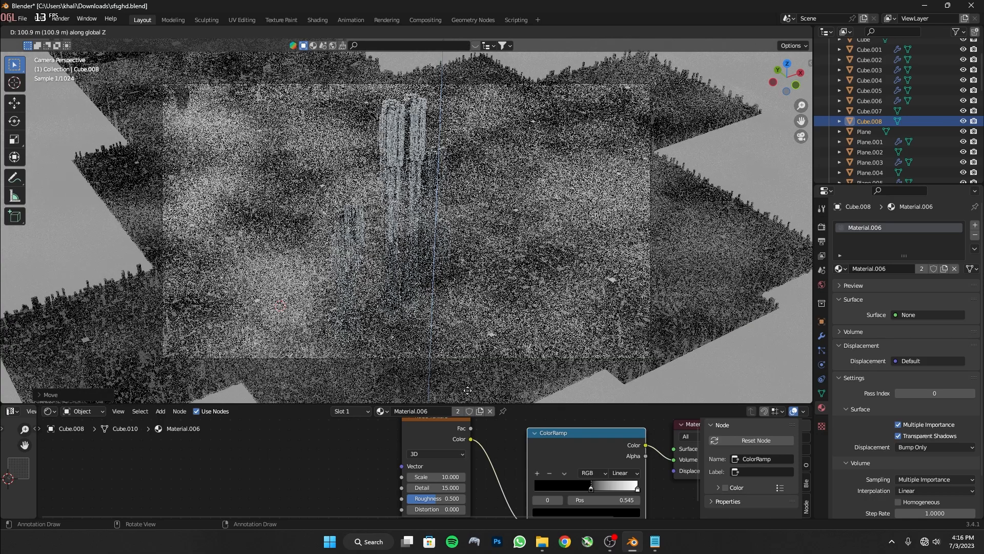
left_click(468, 390)
scroll(475, 456, "down", 2)
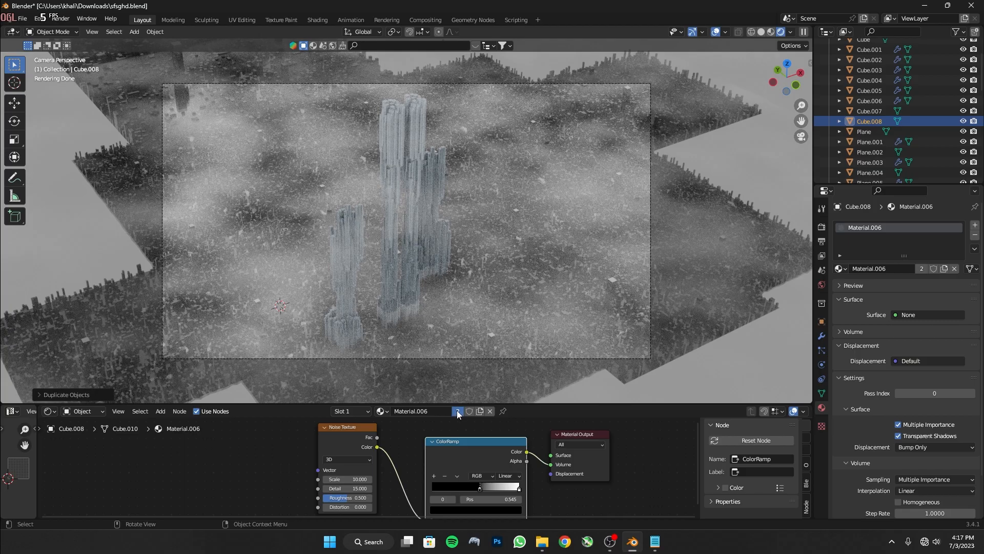
left_click(457, 414)
With the original fog cube hidden, set the copy's ColorRamp black stop to 0.577 and its Noise Texture scale to 15.
scroll(462, 484, "up", 1)
mouse_move(475, 494)
left_mouse_down()
mouse_move(491, 497)
mouse_move(480, 502)
left_mouse_up()
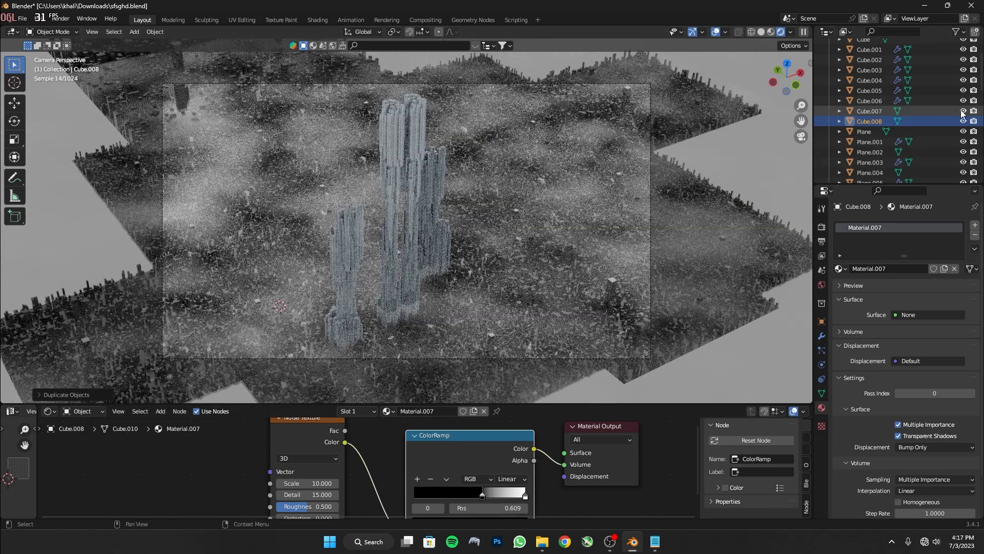
left_click(963, 111)
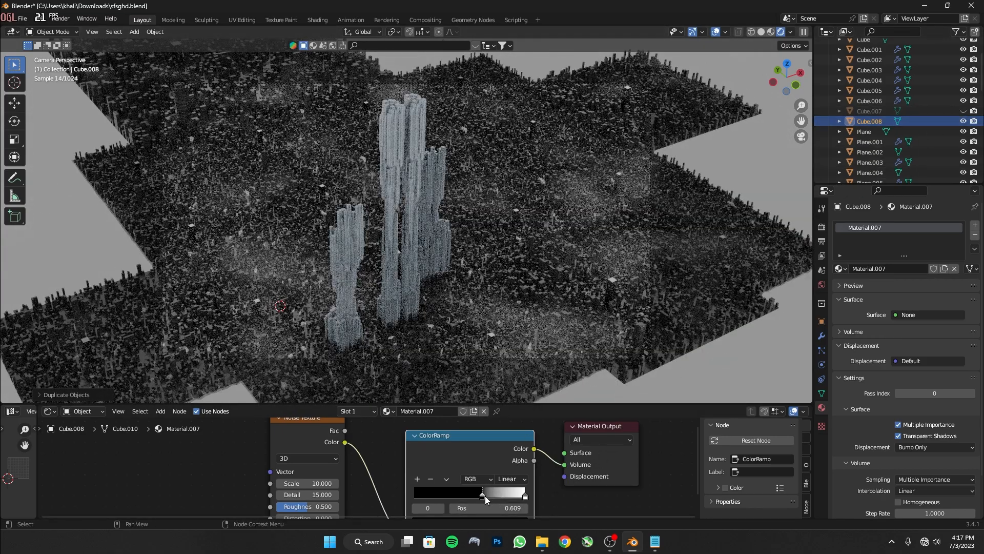
left_click_drag(485, 496, 478, 497)
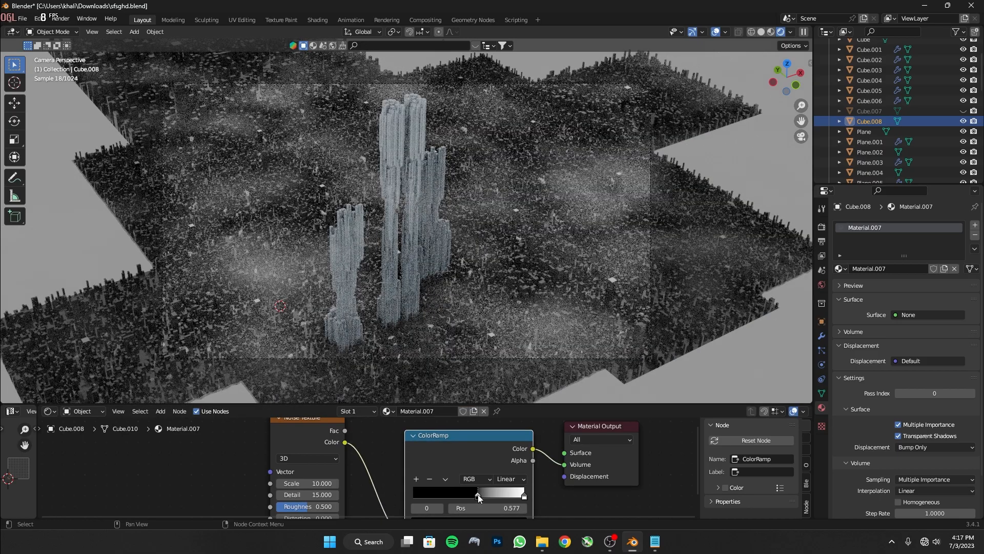
left_click(308, 482)
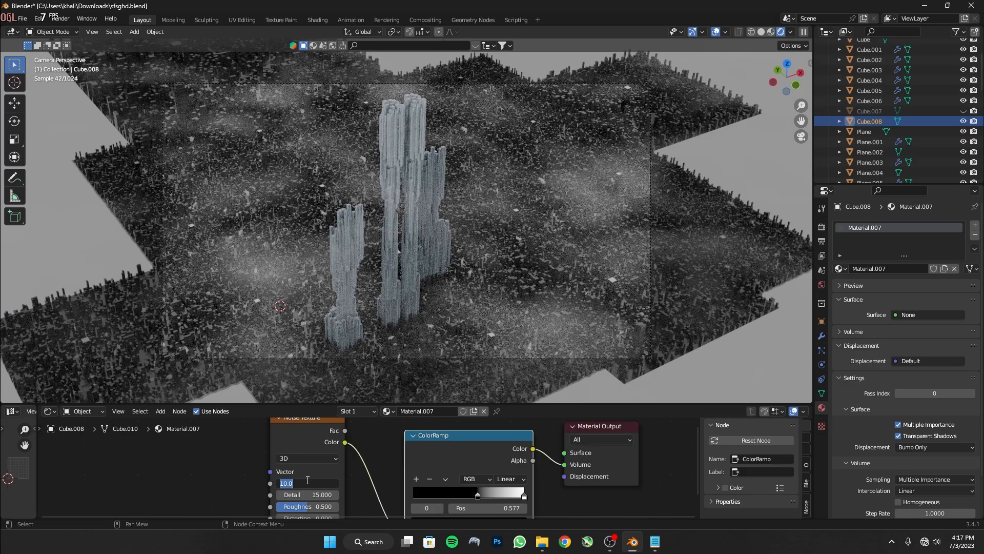
key("Return")
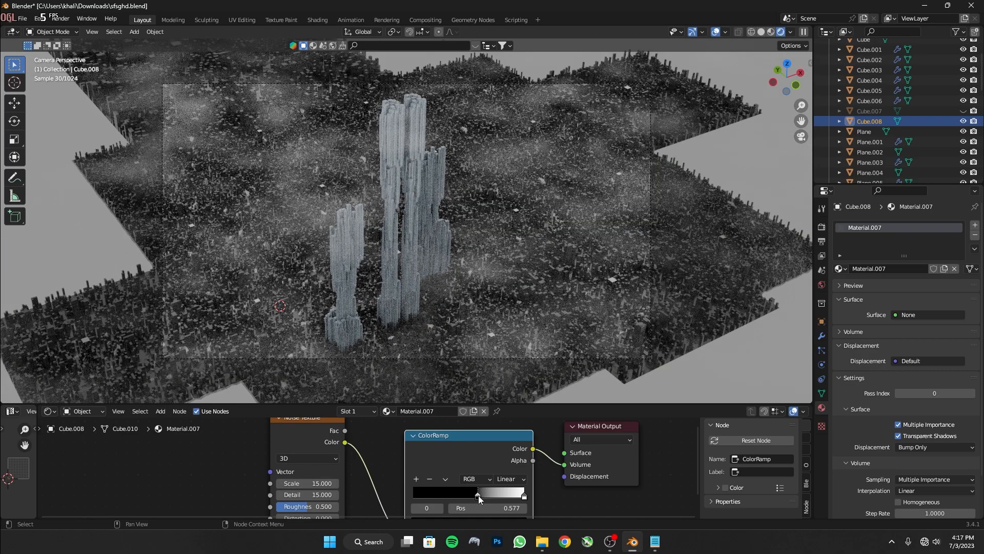
Adjust the upper fog cube's height along Z, finally lowering it about 17 m in solid view.
key("g")
key("z")
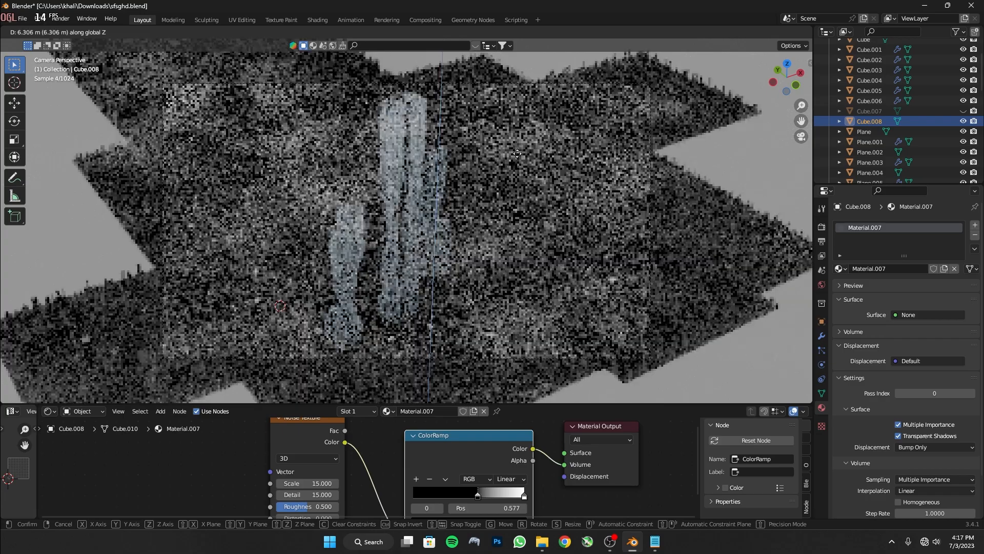
left_click(548, 153)
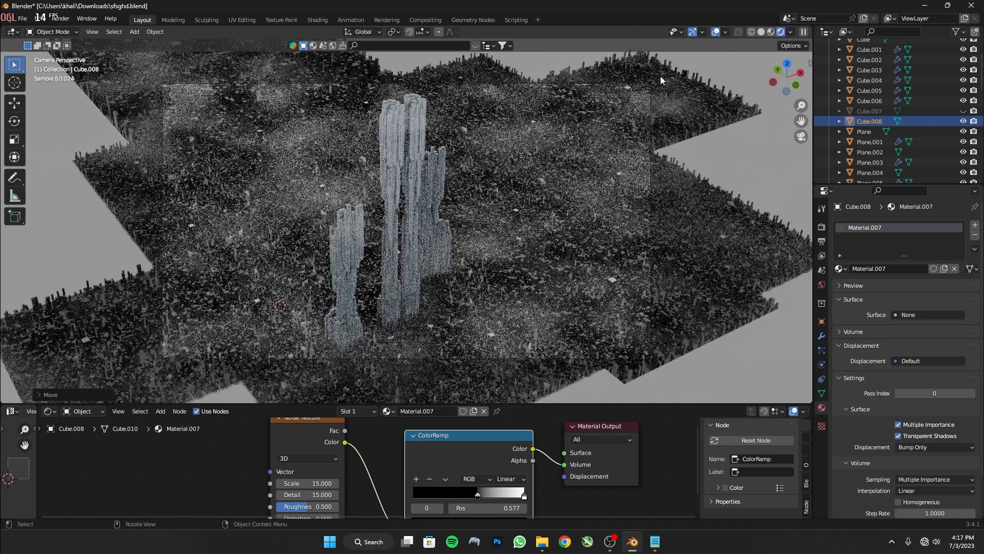
left_click(761, 32)
key("g")
key("z")
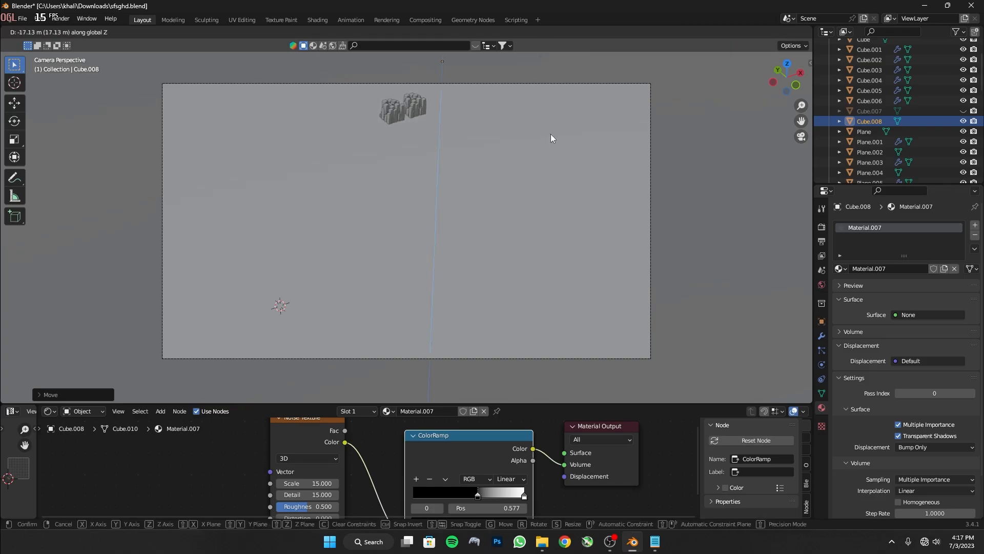
left_click(551, 141)
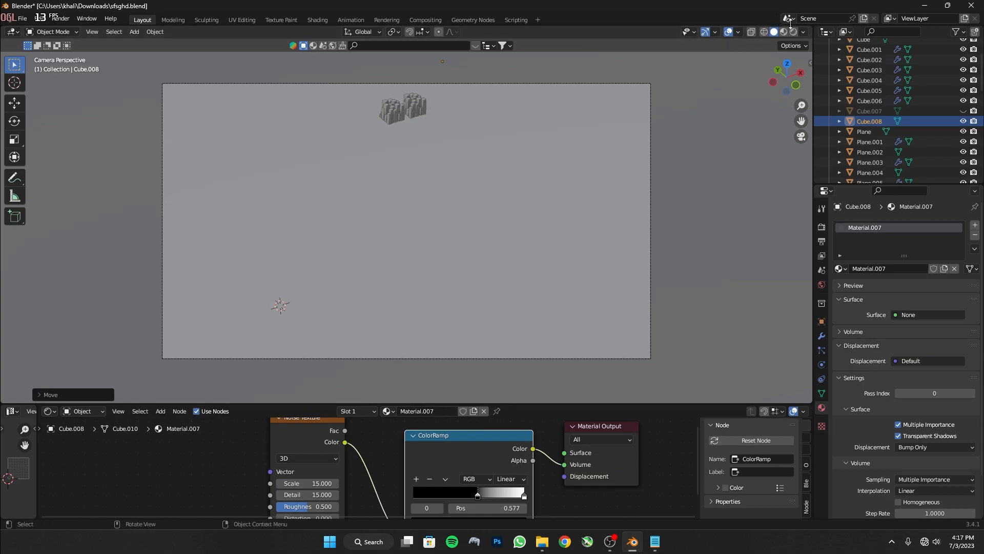
Unhide the original fog cube, save the file and return to rendered shading.
left_click(963, 111)
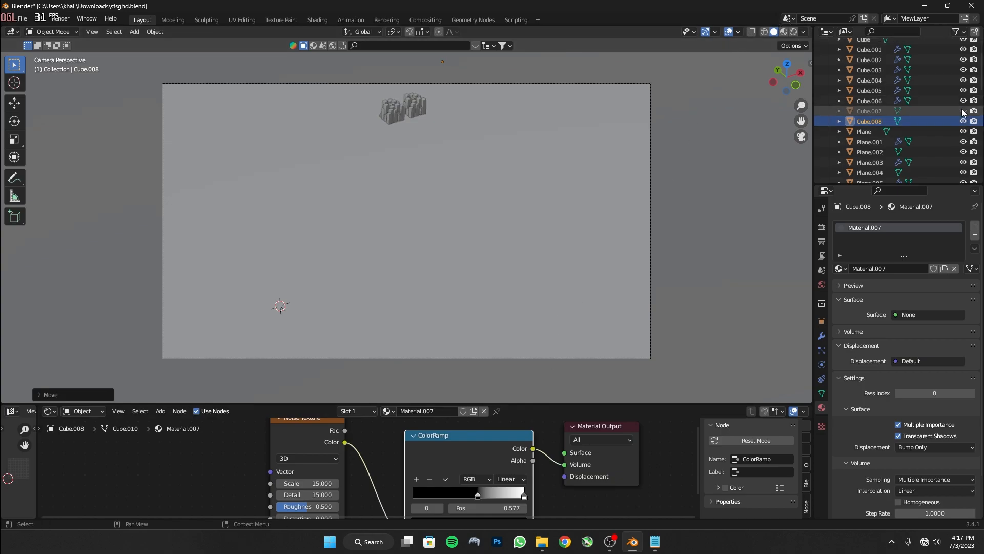
key("ctrl+s")
left_click(793, 32)
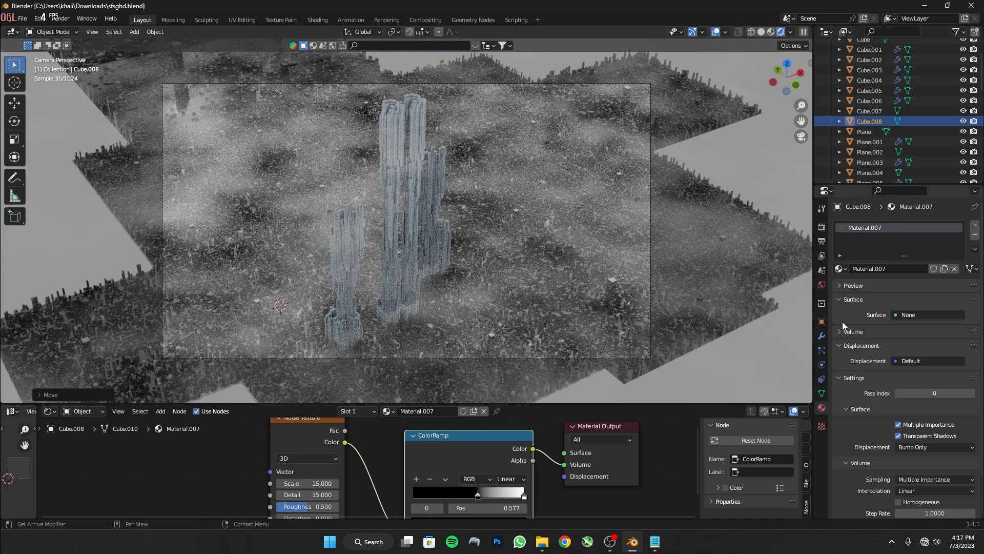
Assign a Sky Texture to the world background's color.
left_click(822, 285)
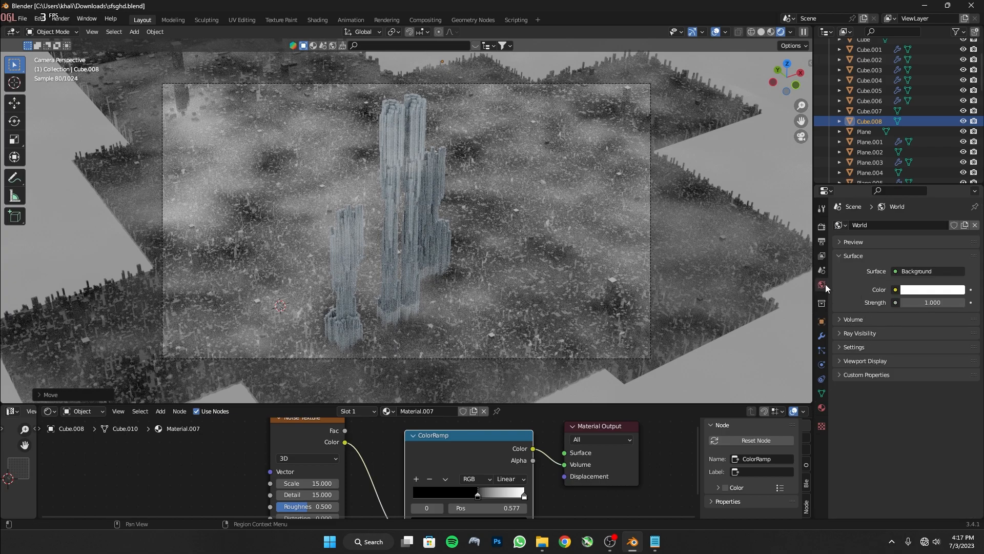
left_click(896, 291)
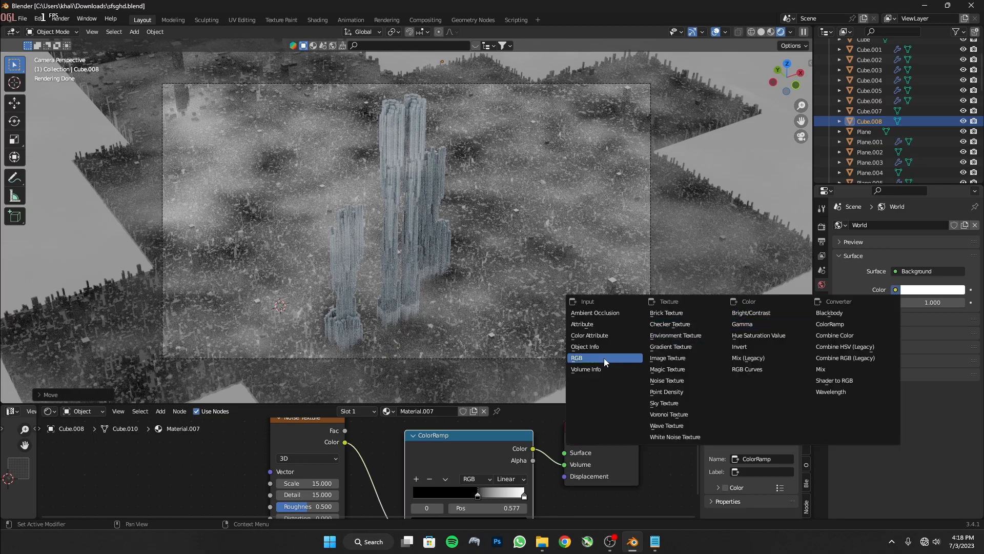
left_click(677, 403)
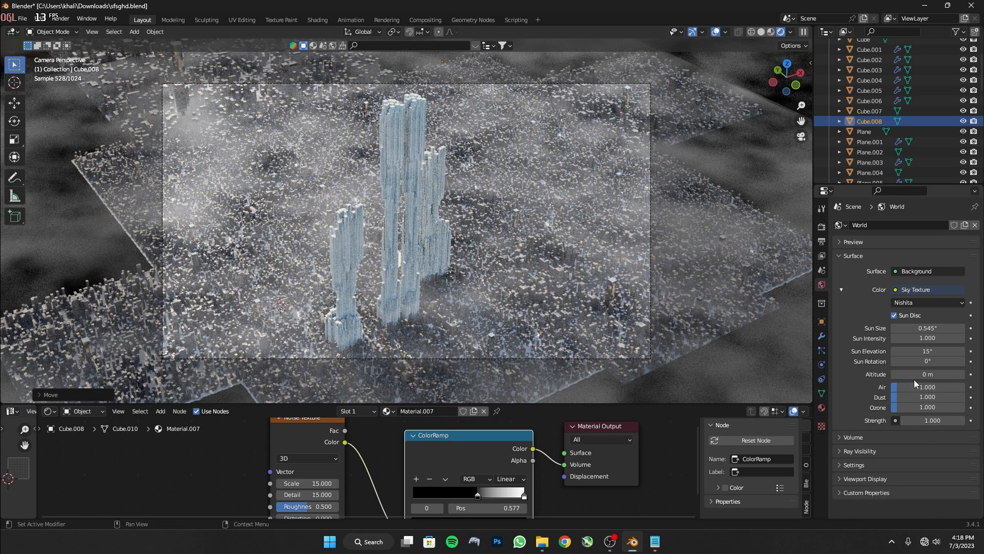
Set the sky's air to 0.020, dust to 2.442 and ozone to 0.524, and save the file.
left_click_drag(917, 387, 891, 386)
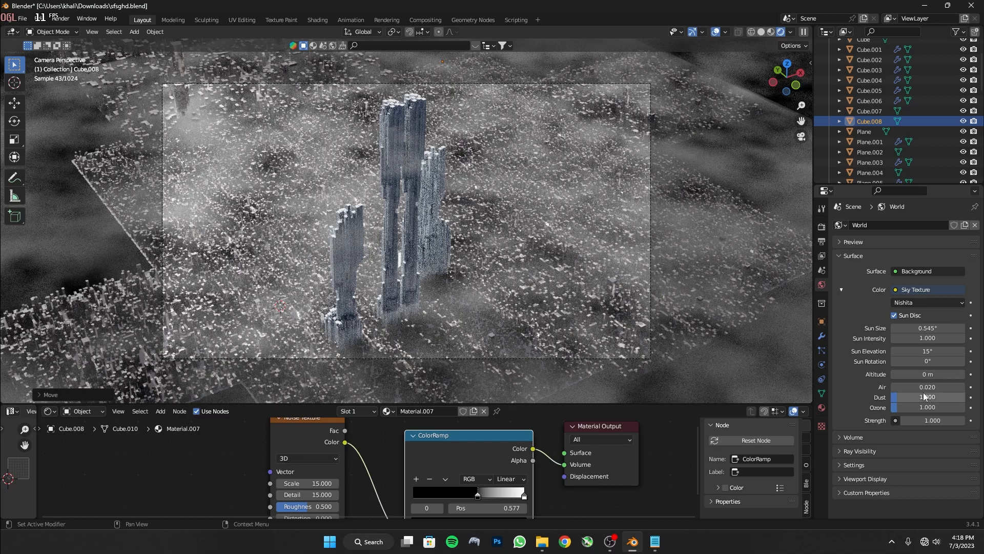
mouse_move(910, 398)
left_mouse_down()
mouse_move(931, 398)
mouse_move(920, 398)
left_mouse_up()
left_click_drag(928, 397, 889, 413)
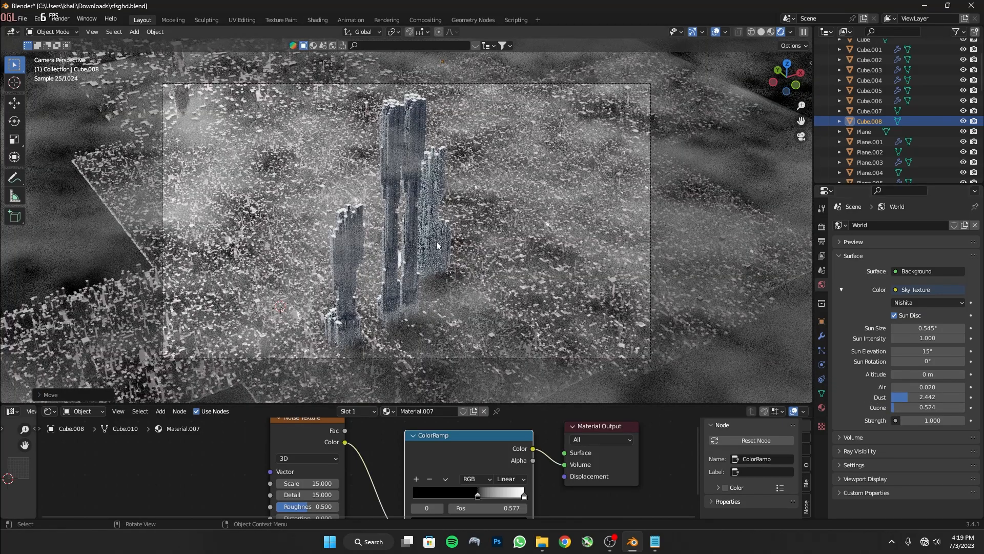
key("ctrl+s")
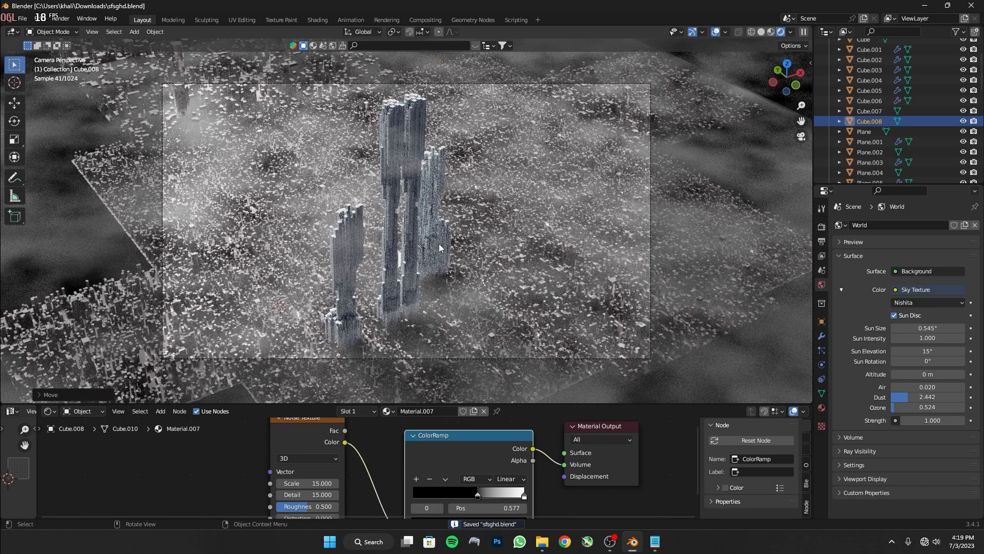
Set the lower fog cube's ColorRamp black stop to 0.505 and its Noise Texture scale to 15.
left_click(506, 281)
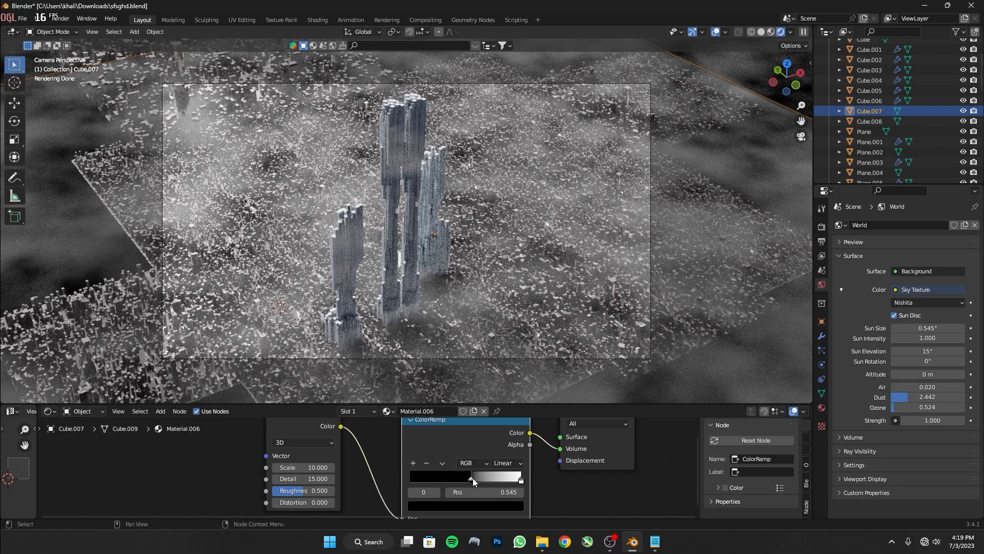
left_click_drag(473, 480, 468, 483)
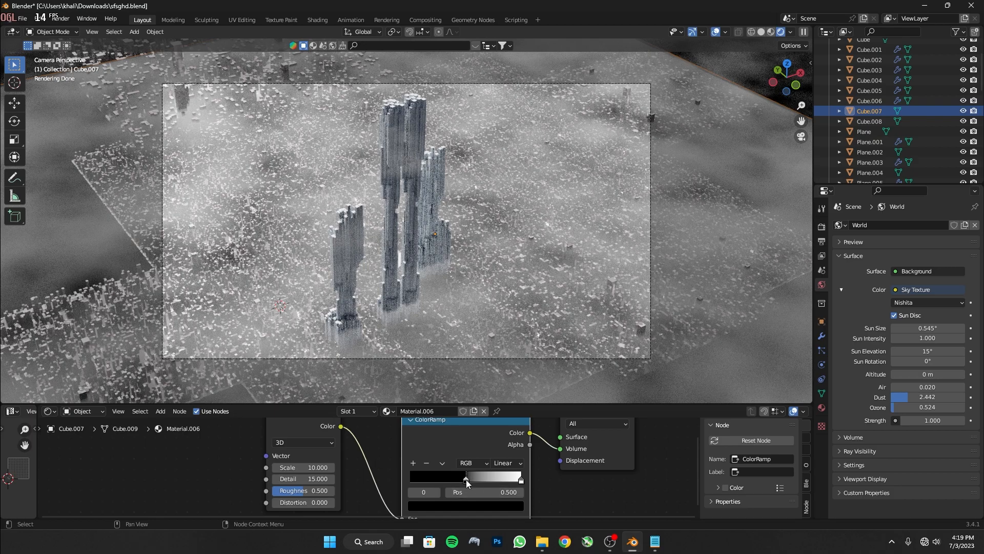
left_click_drag(465, 482, 466, 483)
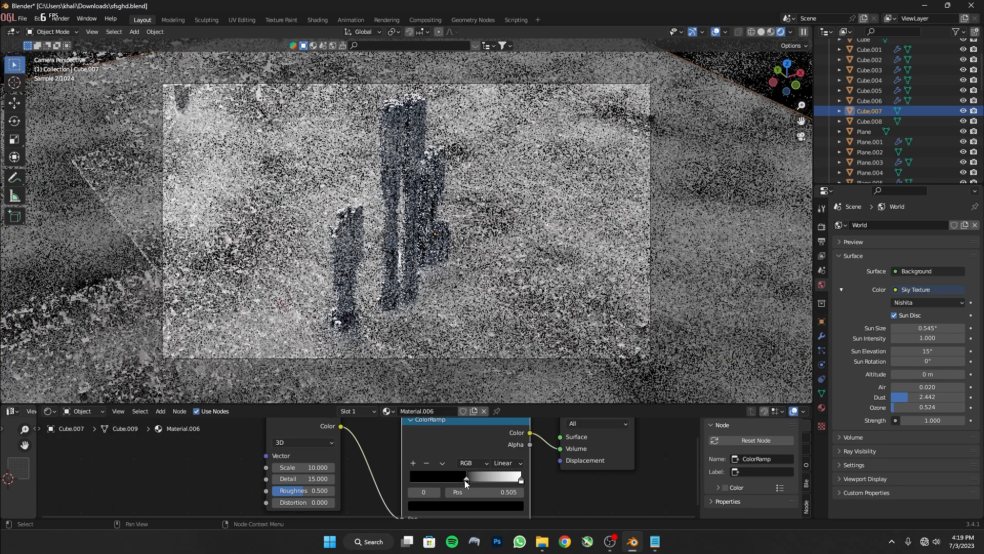
left_click(324, 467)
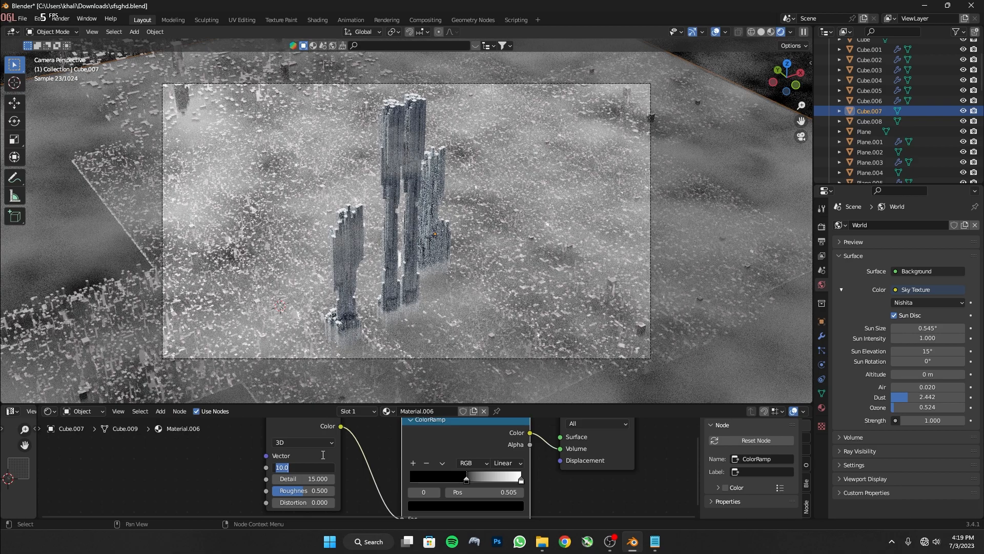
type("15")
key("Return")
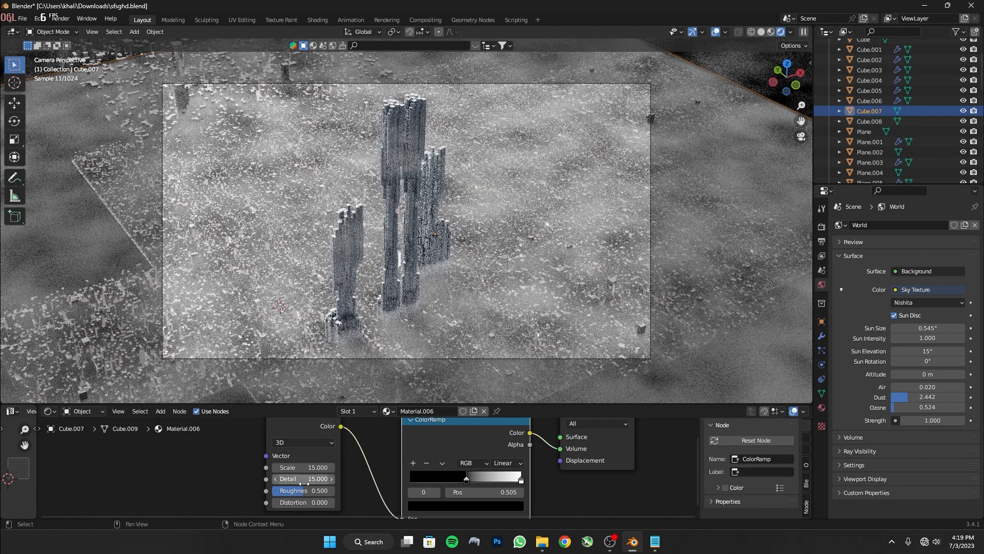
middle_click_drag(487, 465, 379, 485)
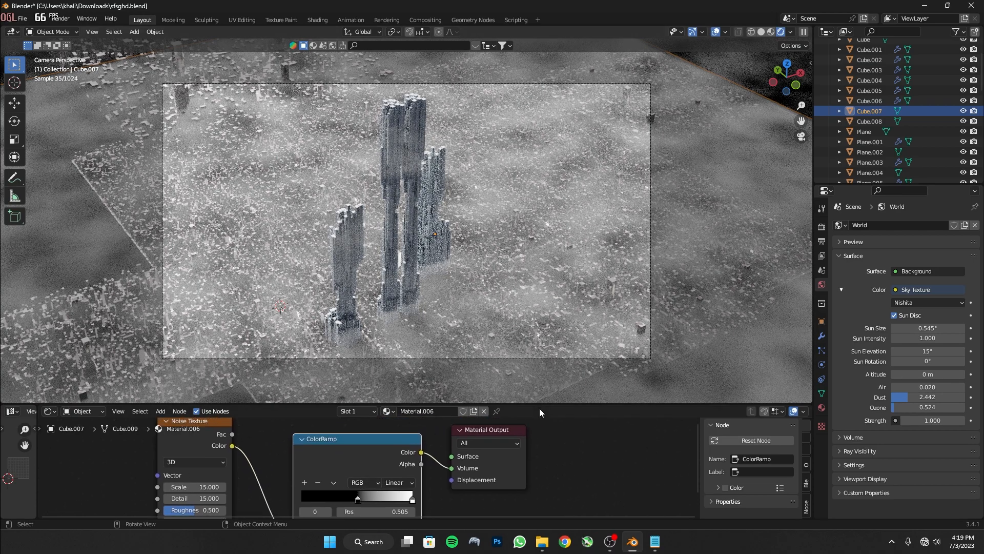
Enlarge the 3D viewport in solid shading and set the upper fog cube to display as Wire.
left_click_drag(537, 404, 538, 505)
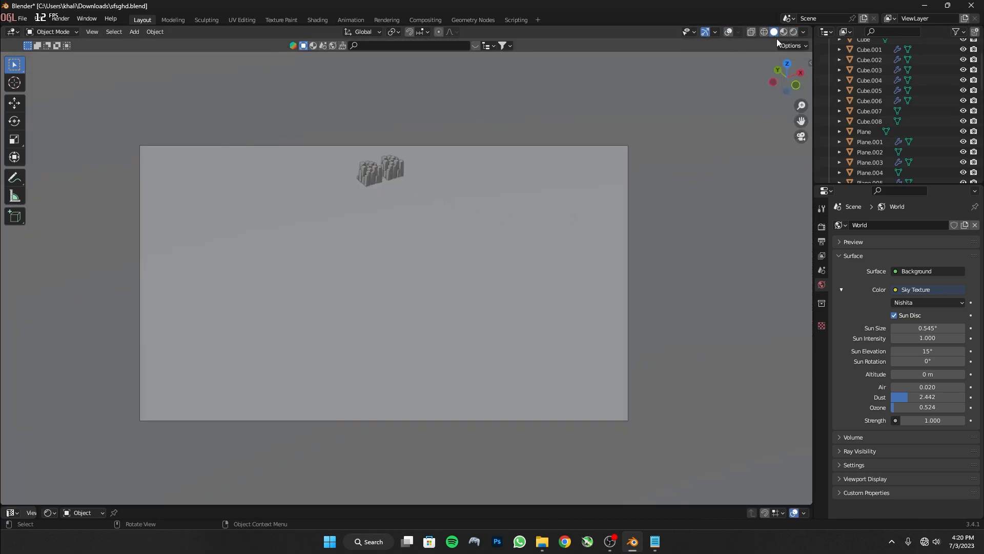
left_click(454, 223)
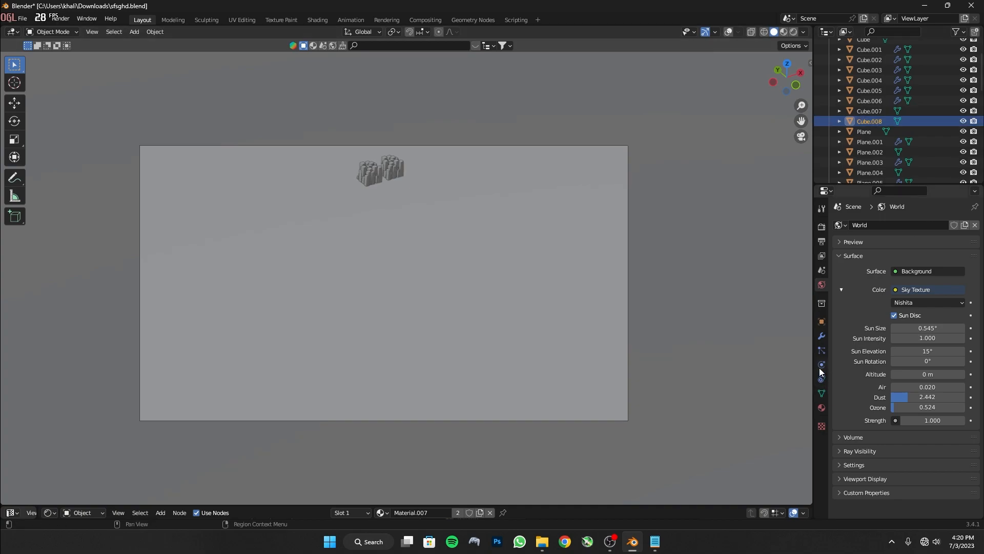
left_click(822, 323)
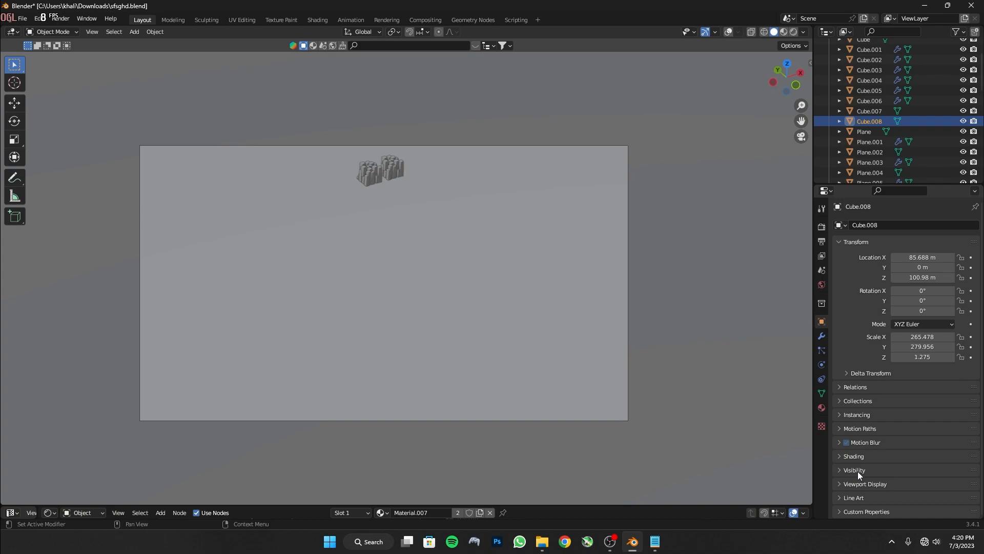
left_click(859, 485)
scroll(891, 484, "down", 6)
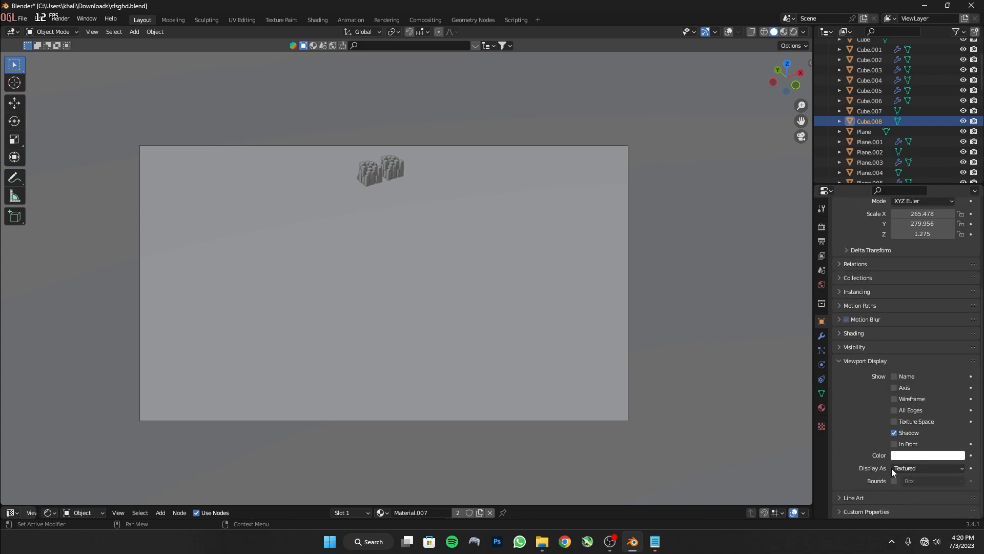
left_click(903, 469)
left_click(907, 443)
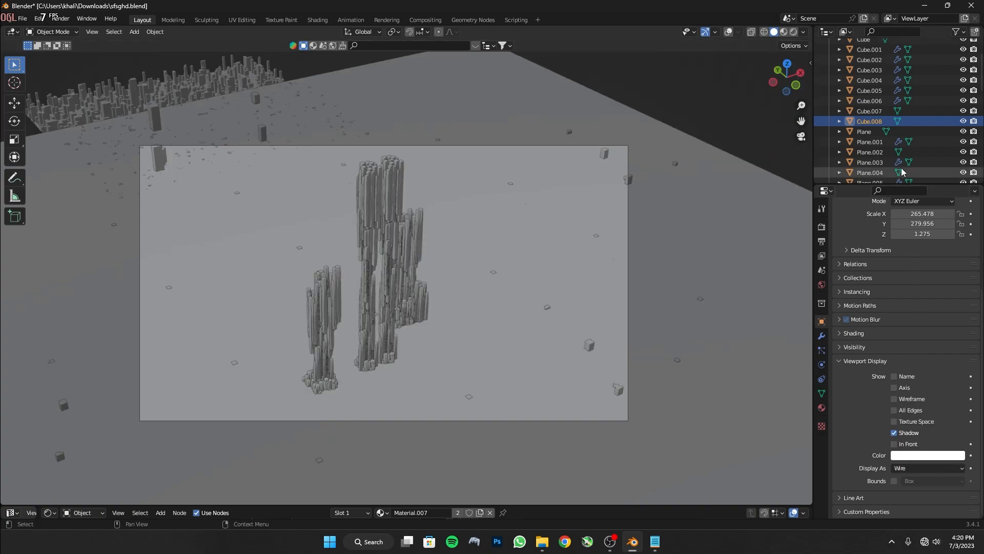
Set the lower fog cube (Cube.007) to display as Wire and save the file.
left_click(873, 112)
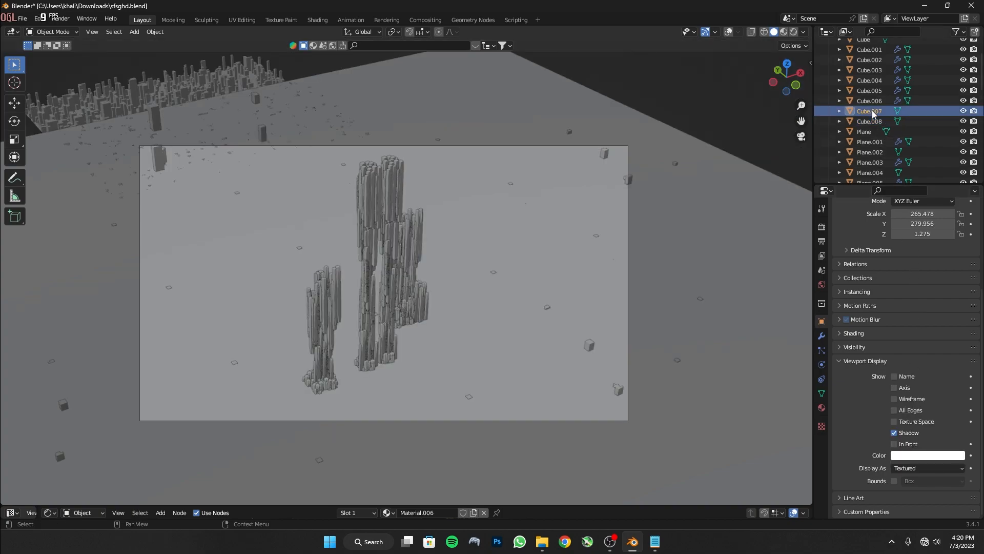
left_click(925, 466)
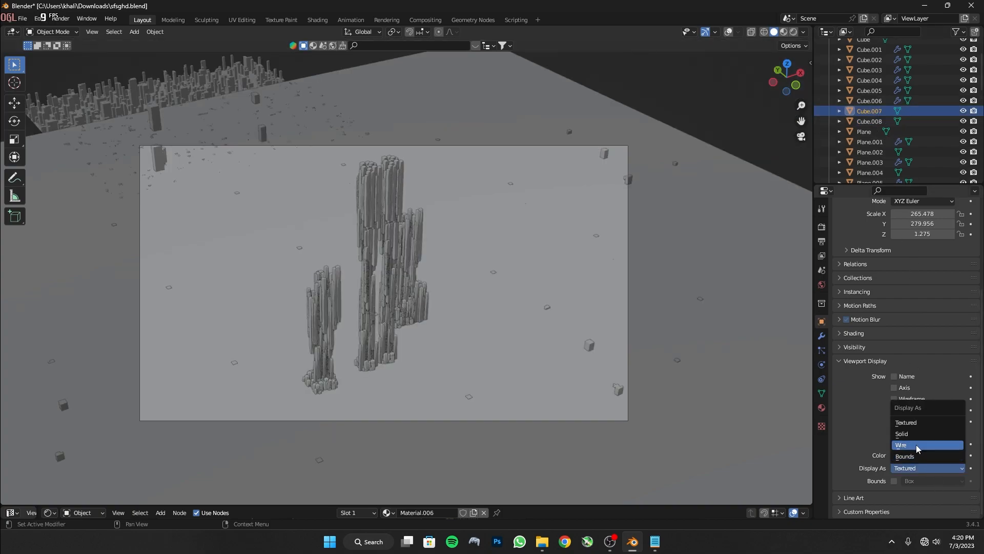
left_click(915, 444)
key("ctrl+s")
Duplicate the small front tower, move the copy back along the Y axis and scale it up by about 1.367.
left_click(325, 331)
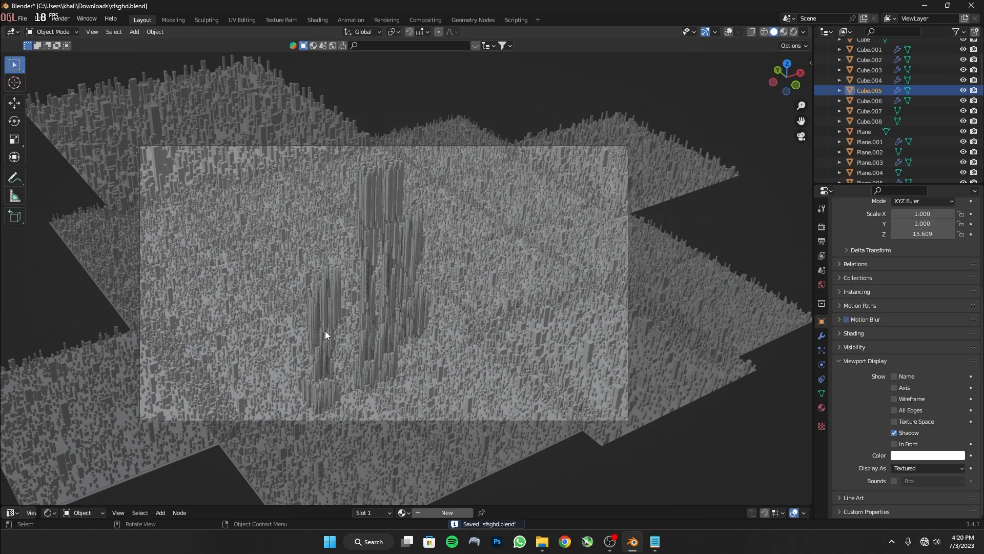
key("shift+d")
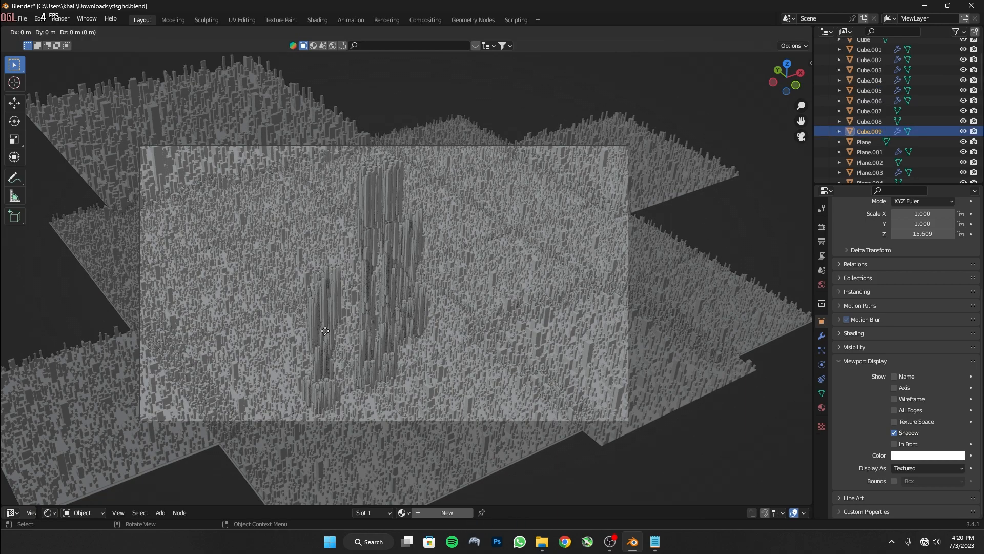
key("y")
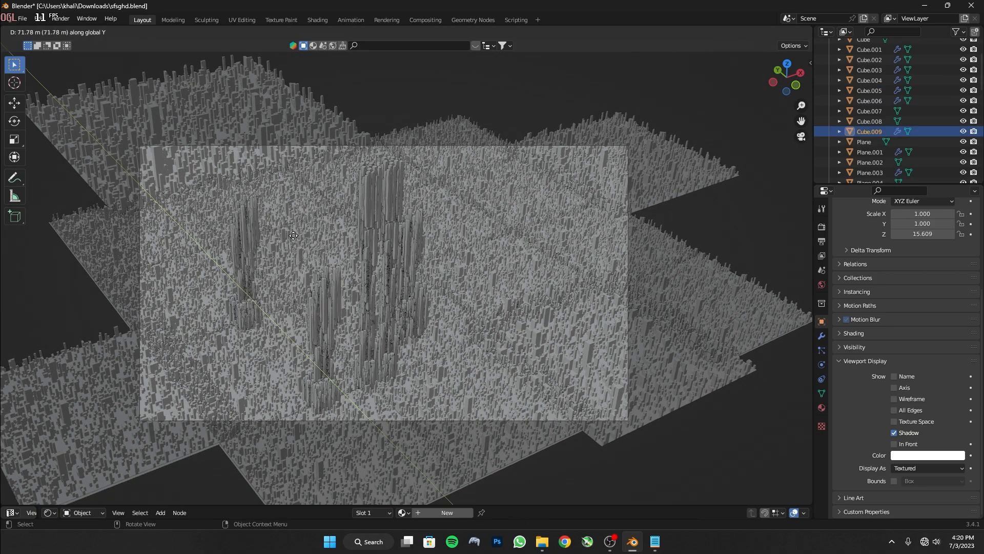
left_click(306, 244)
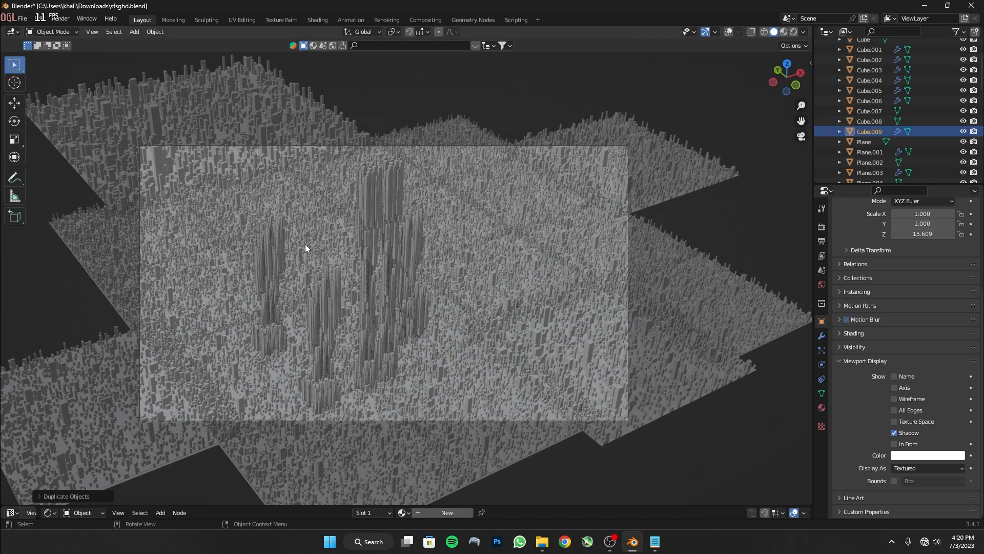
key("s")
left_click(357, 246)
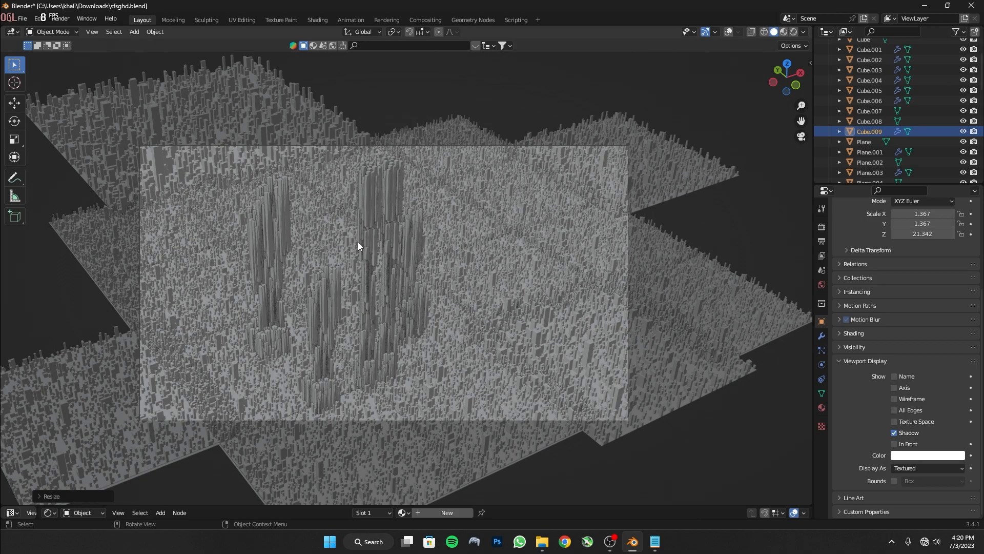
With X-ray and overlays on, reshape the copied tower's mesh by scaling up its narrow middle and its base sections.
left_click(751, 32)
left_click(715, 32)
left_click(728, 33)
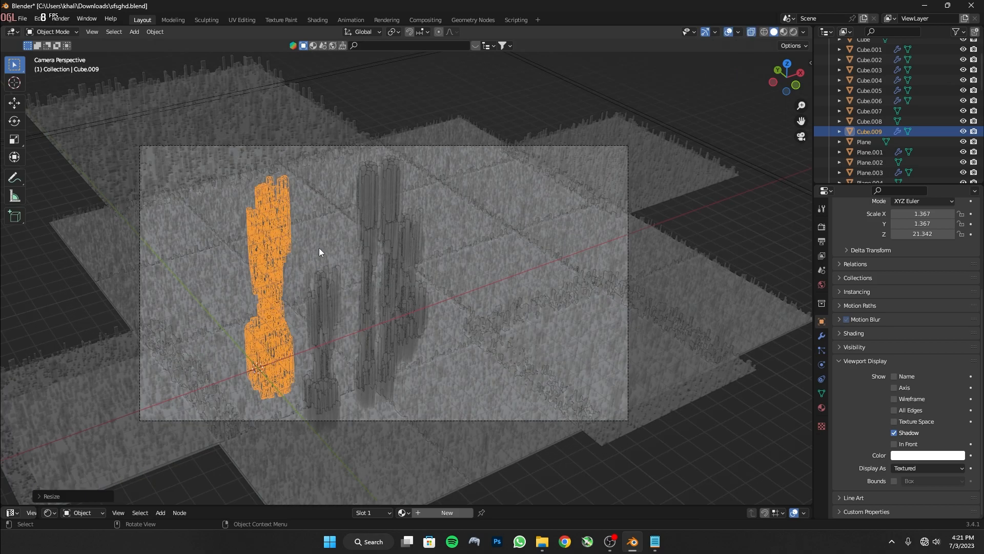
middle_click_drag(309, 257, 390, 255)
key("Tab")
left_click_drag(329, 244, 361, 262)
key("s")
left_click(432, 274)
middle_click_drag(433, 274, 425, 299)
left_click_drag(364, 344, 339, 366)
key("s")
left_click(366, 251)
key("Tab")
middle_click_drag(366, 251, 384, 229)
Return to the camera view with overlays hidden and move the widened tower farther back along global Y.
left_click(729, 34)
left_click(594, 154)
middle_click_drag(580, 179, 568, 258)
key("KP_0")
key("Tab")
key("Tab")
left_click(286, 235)
key("z")
key("g")
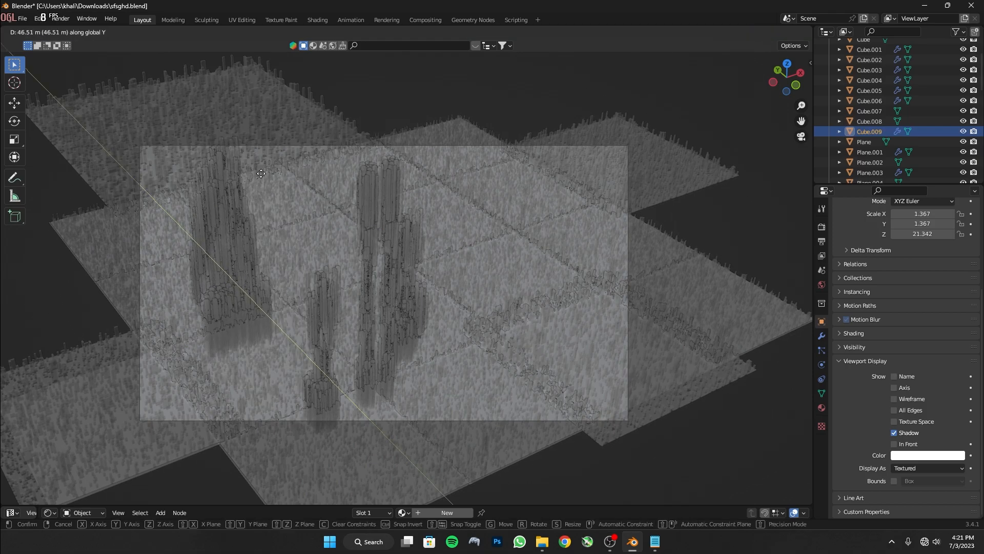
left_click(267, 180)
Turn X-ray off and overlays on, and duplicate the small front tower into the gap behind it, between the two large towers.
left_click(326, 292)
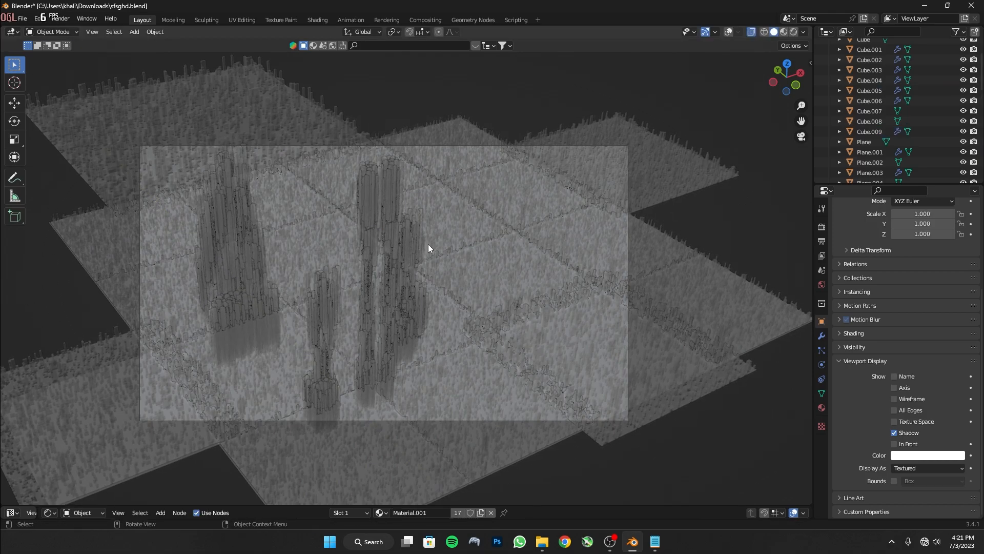
left_click(729, 32)
left_click(751, 32)
left_click(318, 305)
key("shift+d")
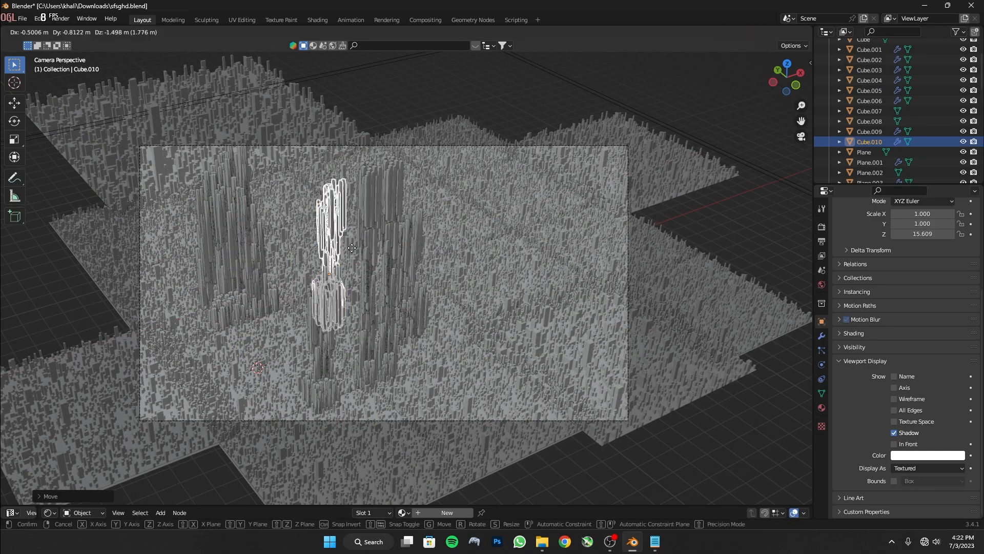
left_click(347, 154)
key("g")
left_click(372, 171)
Reshape the new rear tower's mesh in X-ray by scaling its upper part and raising its top along Z into a spire.
key("Tab")
scroll(309, 221, "up", 2)
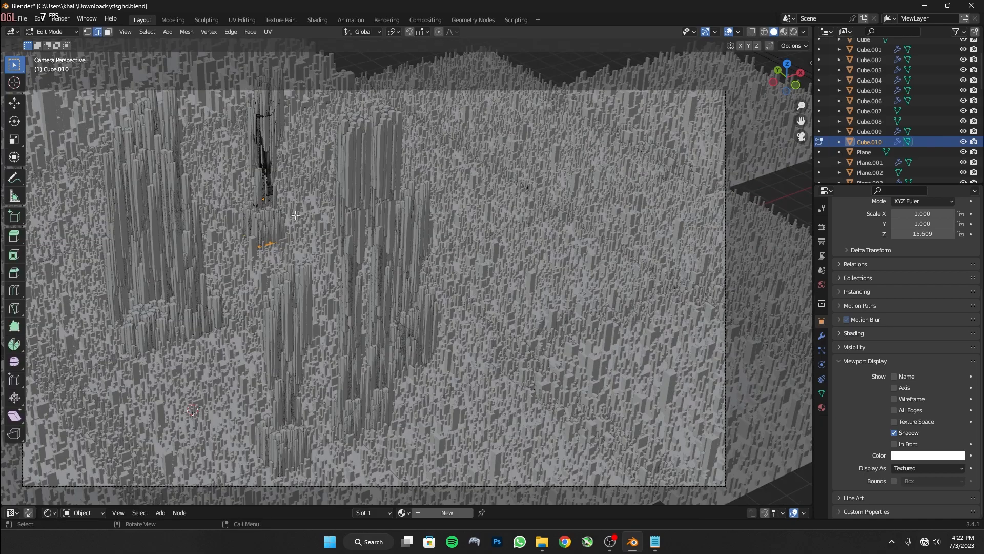
left_click(751, 33)
middle_click_drag(288, 226, 365, 206)
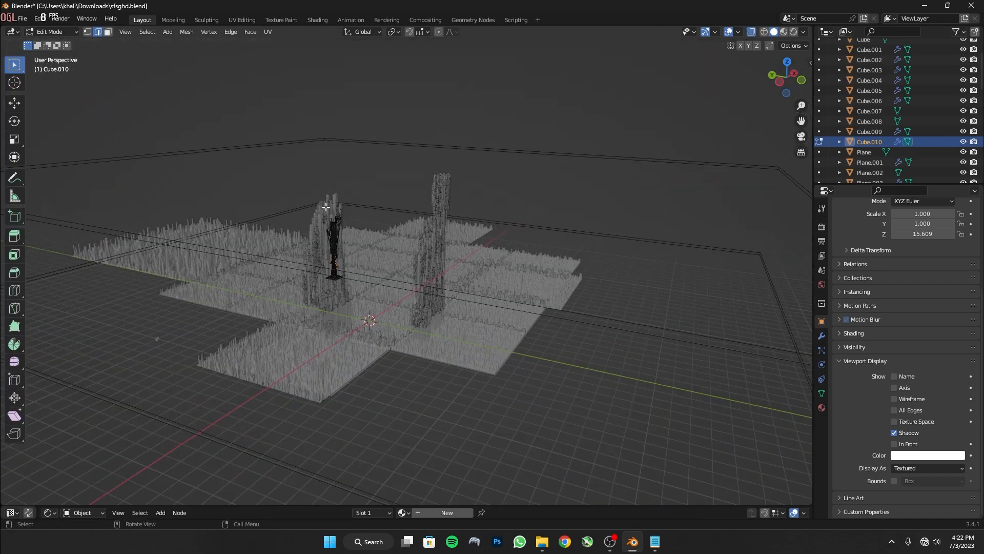
key("l")
key("s")
left_click(339, 193)
left_click(351, 197)
key("g")
key("z")
left_click(360, 172)
key("KP_0")
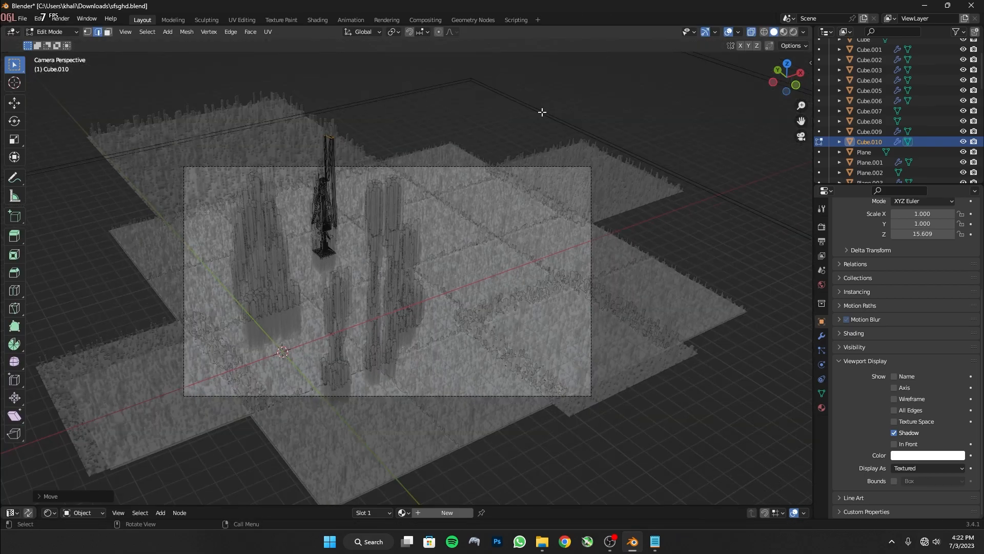
Duplicate the tower onto the empty ground at the frame's right side, and shift the tower beside the central one along X.
key("Tab")
key("shift+d")
left_click(547, 248)
left_click(414, 232)
key("g")
key("x")
left_click(435, 234)
Try to scale up part of the rightmost tower's mesh in Edit Mode, and undo the mesh edits.
left_click(502, 252)
key("Tab")
left_click_drag(511, 284, 484, 248)
key("s")
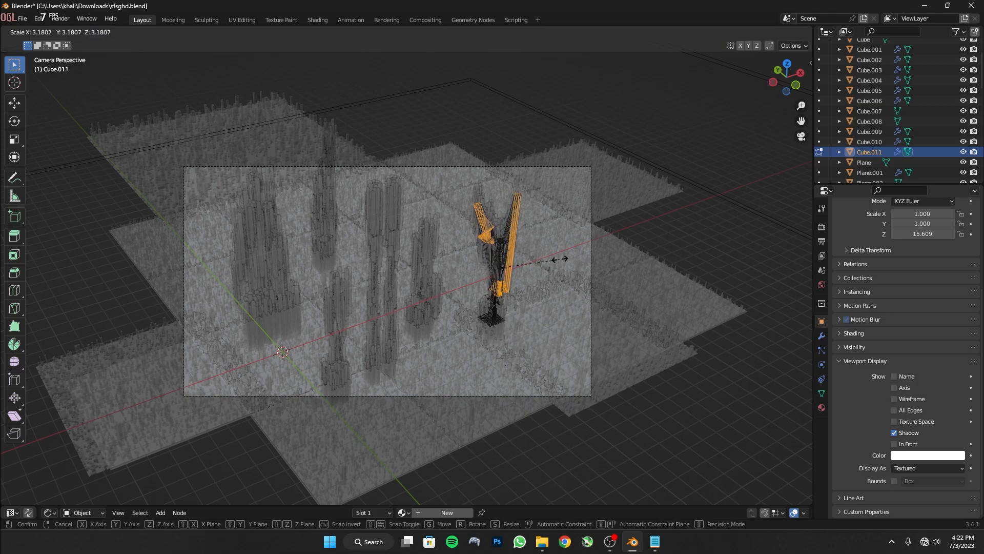
left_click(524, 271)
left_click_drag(485, 288, 498, 302)
key("ctrl+z")
key("ctrl+z")
key("ctrl+z")
key("ctrl+z")
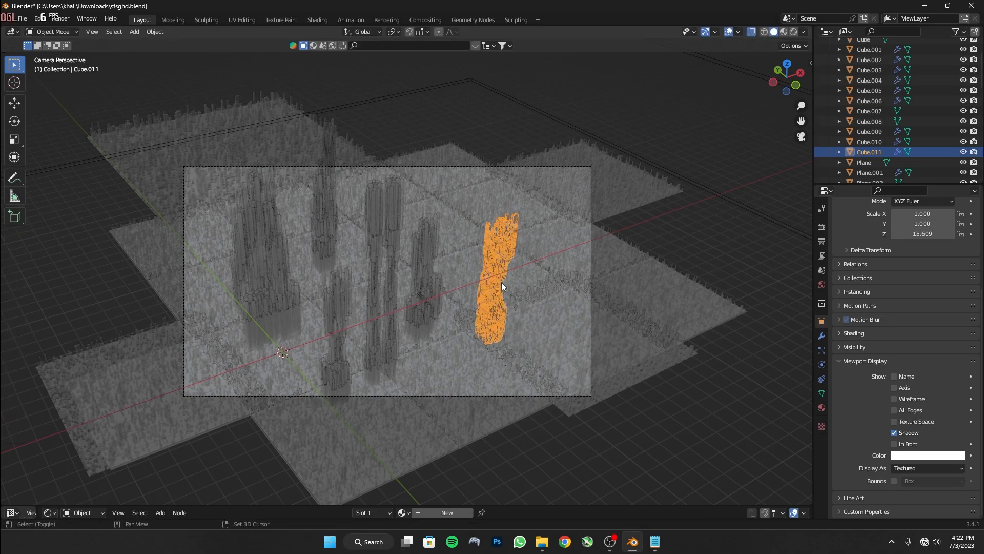
Hide the viewport overlays, turn X-ray off and save the file.
key("shift+alt+z")
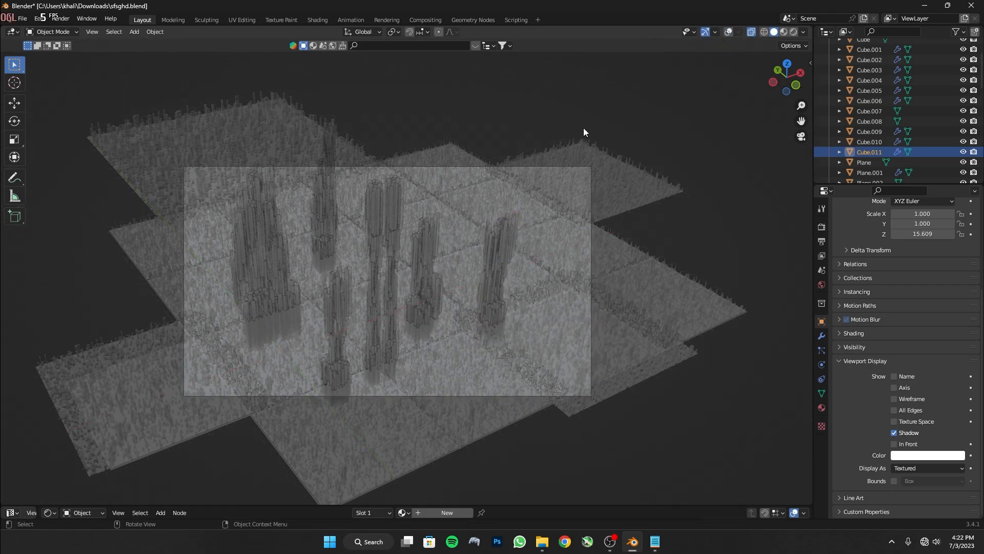
left_click(392, 229)
key("Tab")
key("Tab")
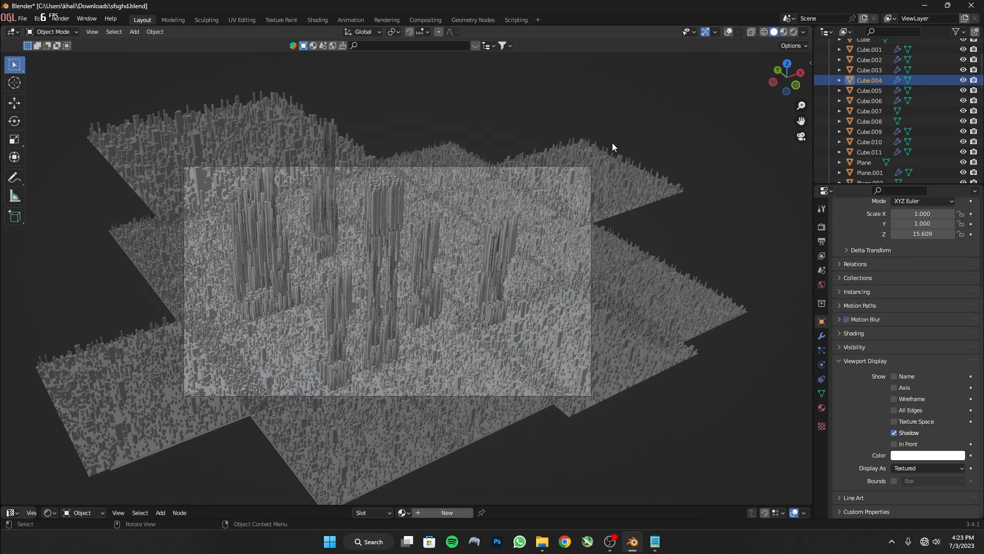
key("ctrl+a")
key("shift+a")
key("ctrl+s")
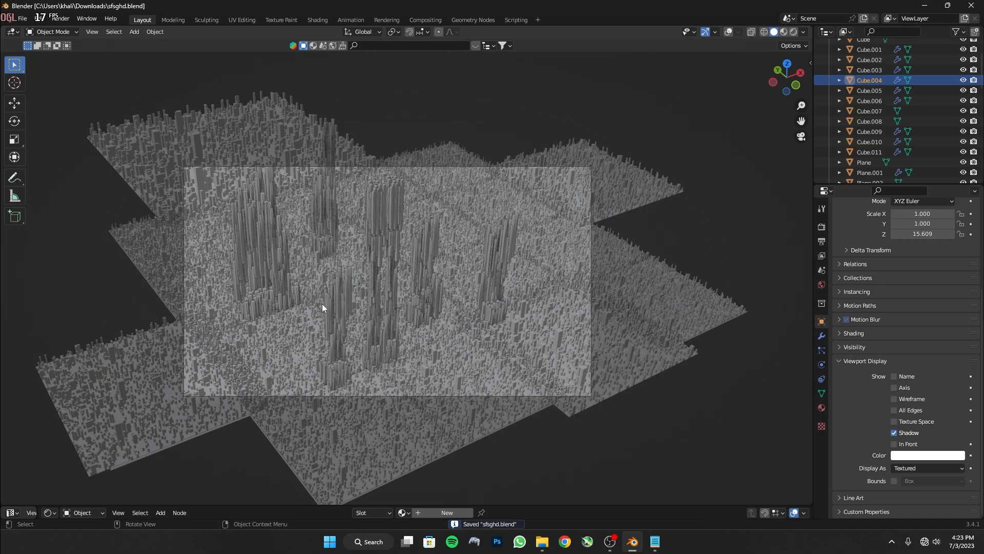
Preview the city in rendered shading, return to solid shading and set the render's max samples to 800.
left_click(796, 31)
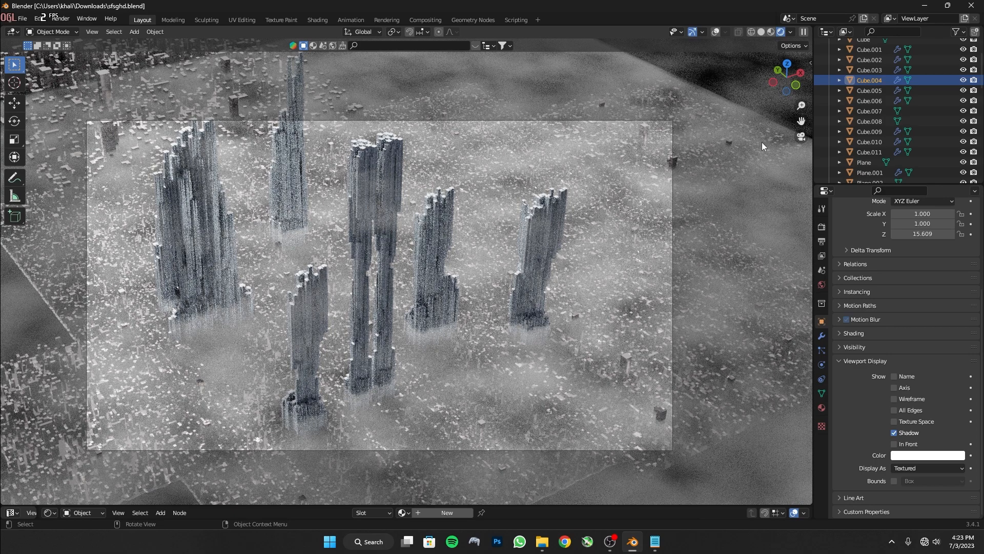
left_click(762, 32)
left_click(822, 227)
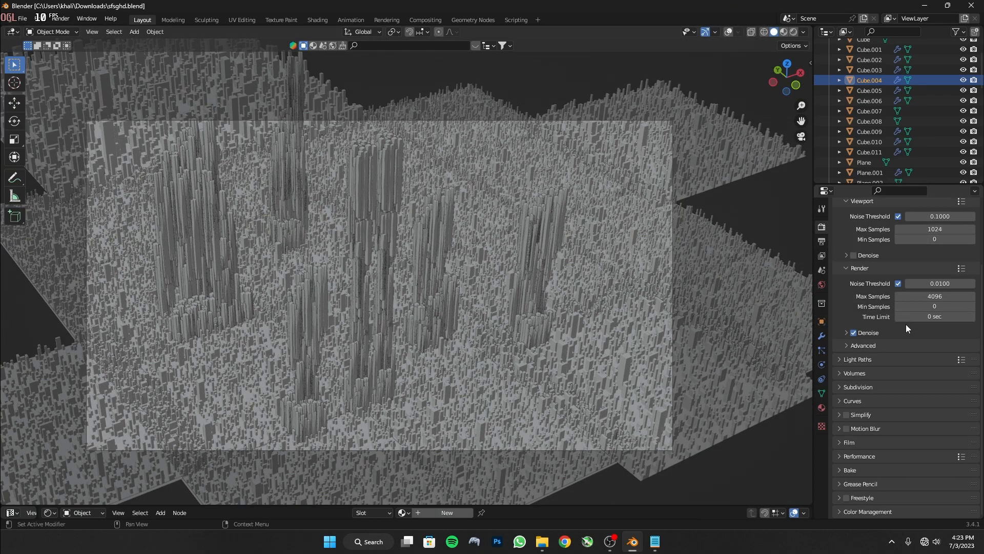
left_click(923, 295)
type("80")
key("Return")
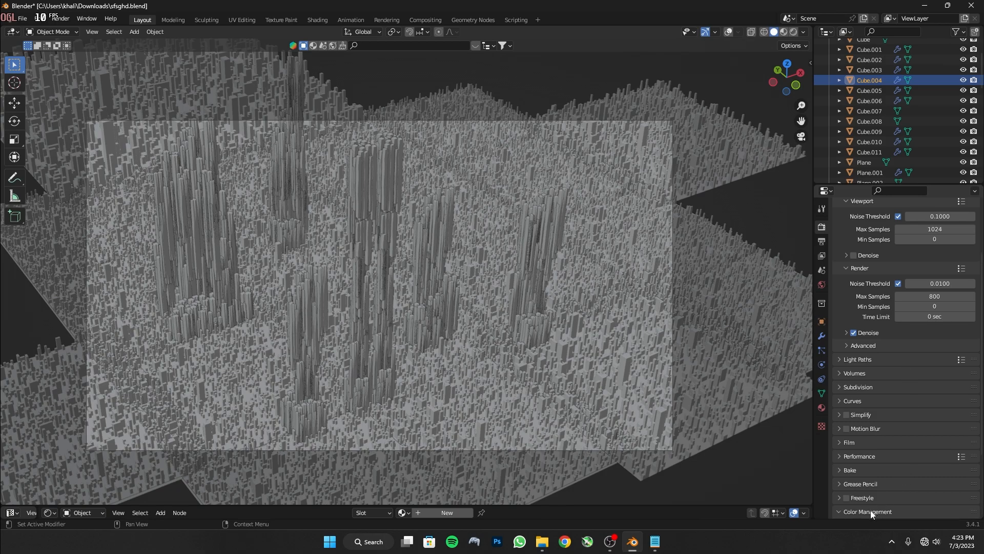
Show the scene in rendered shading and set the color management look to High Contrast.
left_click(870, 512)
scroll(882, 492, "down", 5)
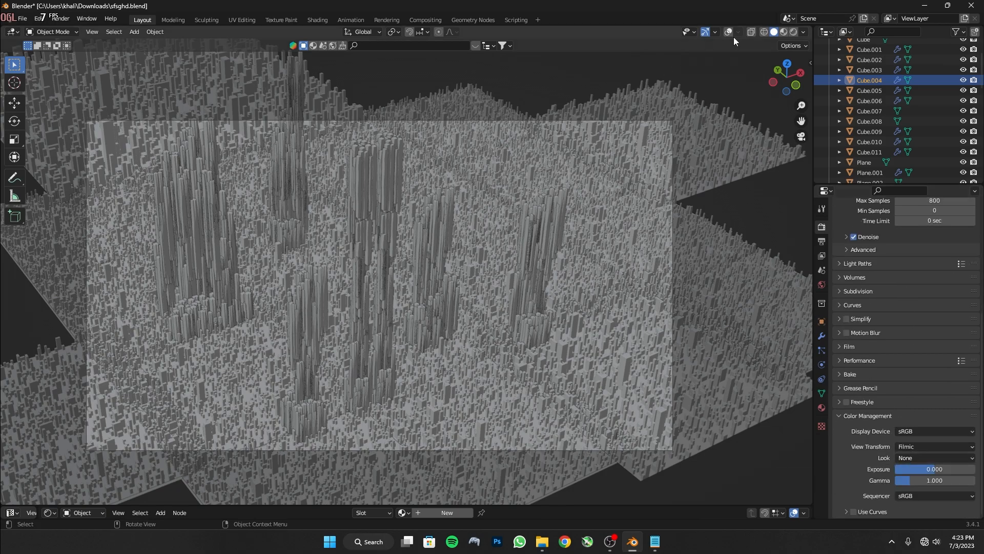
left_click(795, 31)
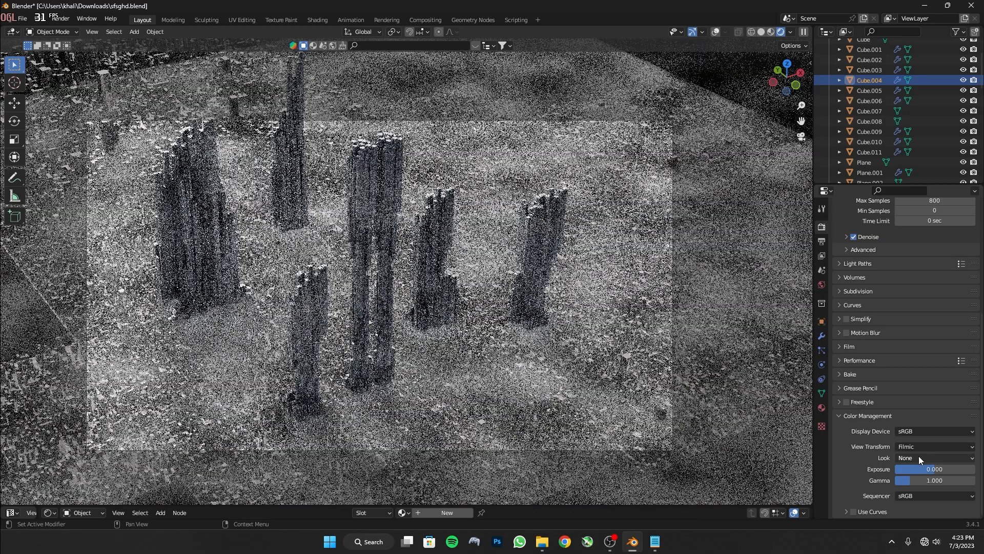
left_click(918, 456)
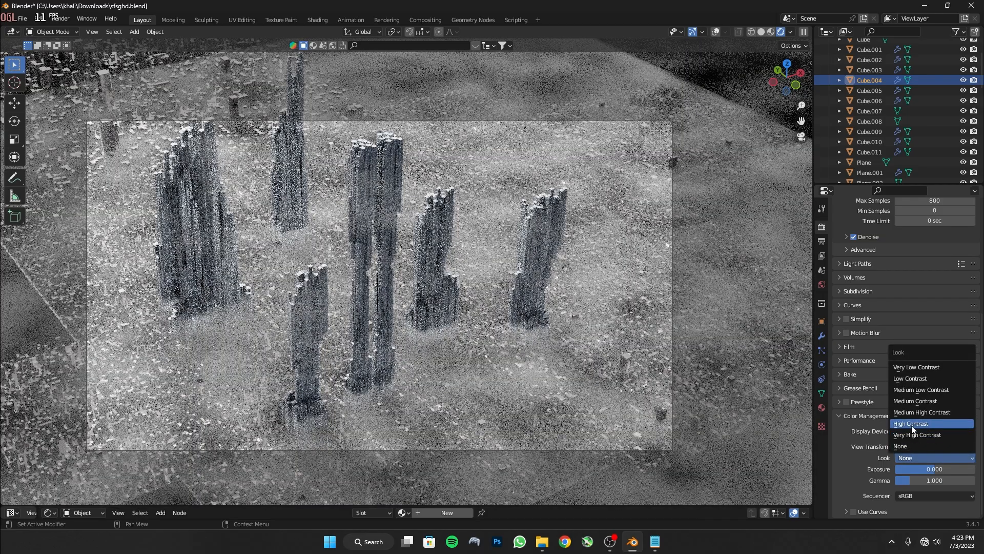
left_click(912, 424)
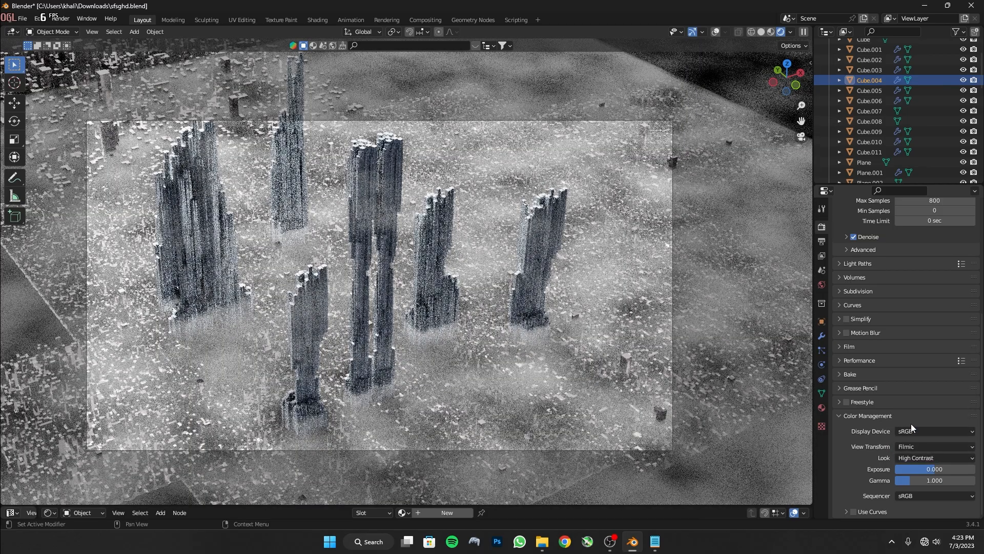
Set the output resolution to 3840 × 2160 px and save the file.
scroll(912, 405, "up", 3)
scroll(918, 404, "up", 5)
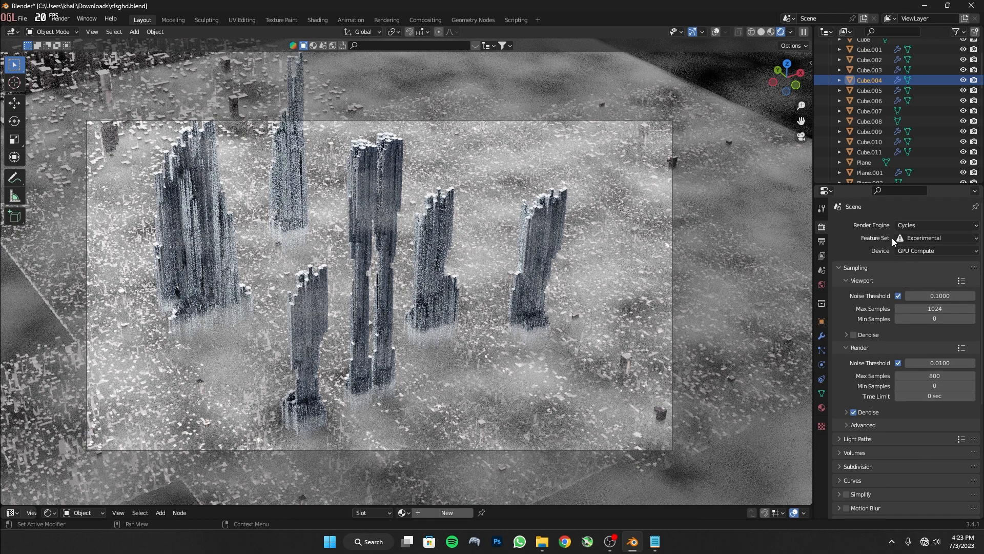
left_click(822, 241)
scroll(947, 219, "down", 2)
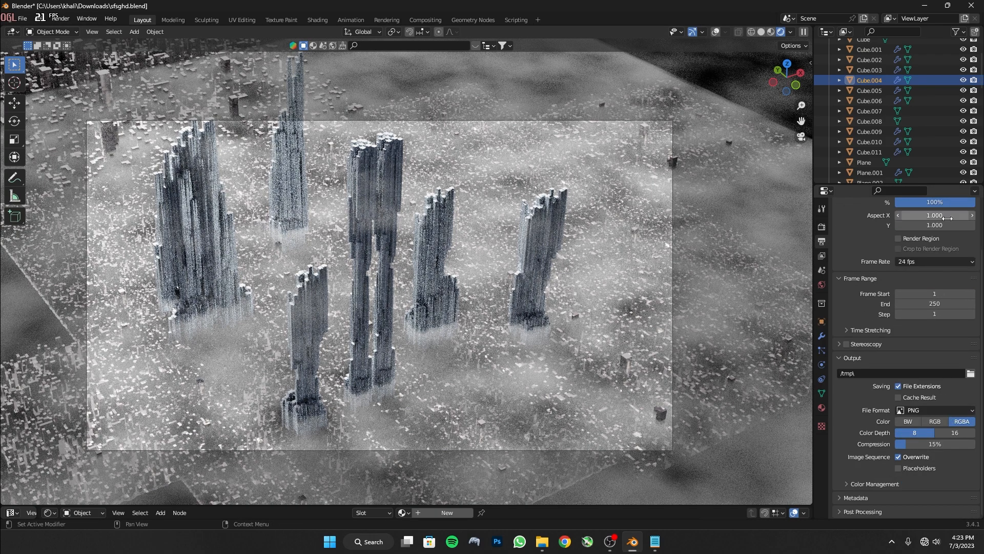
scroll(952, 329, "up", 3)
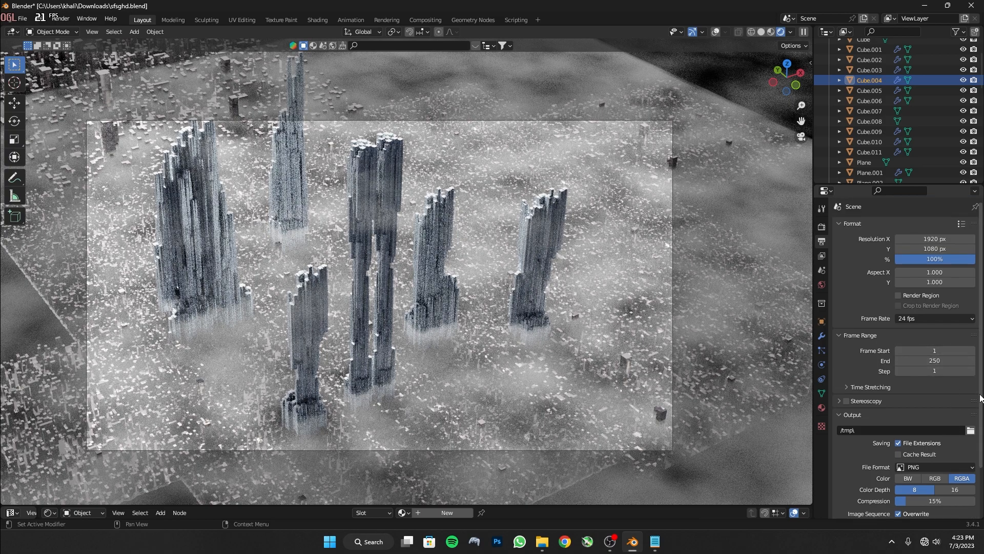
left_click(943, 239)
type("3840")
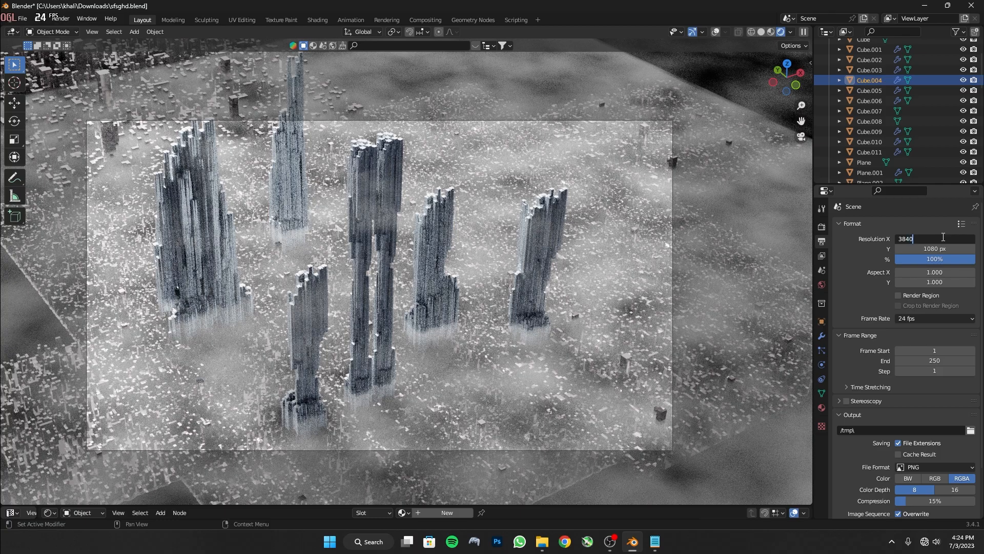
key("Return")
left_click(930, 249)
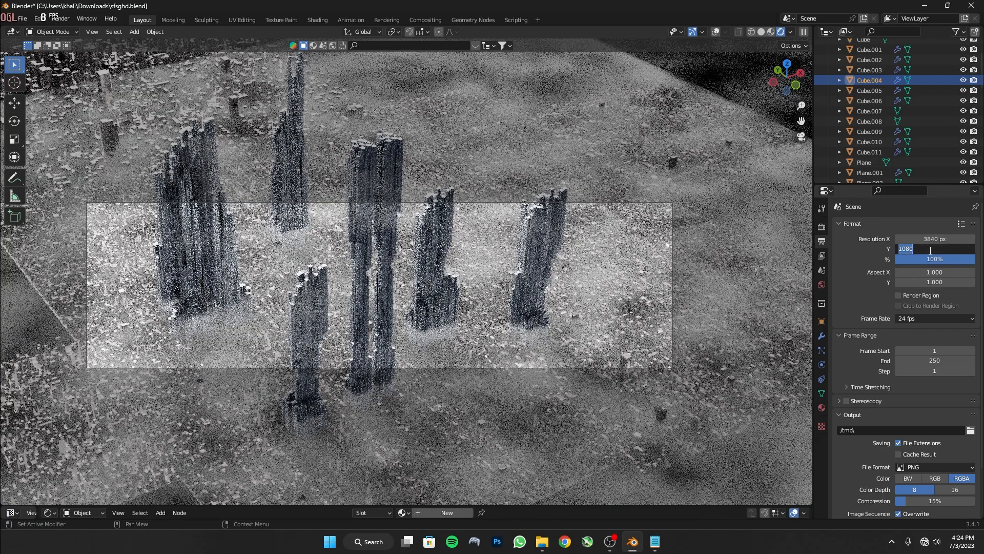
type("2160")
key("Return")
key("ctrl+s")
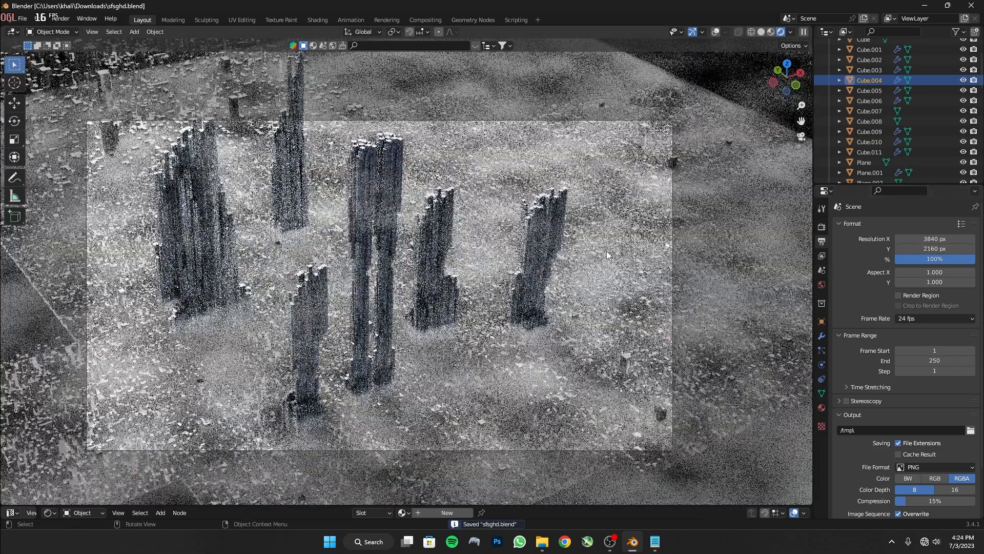
Set the output file format to JPEG at 100% quality and save the file.
scroll(829, 319, "down", 3)
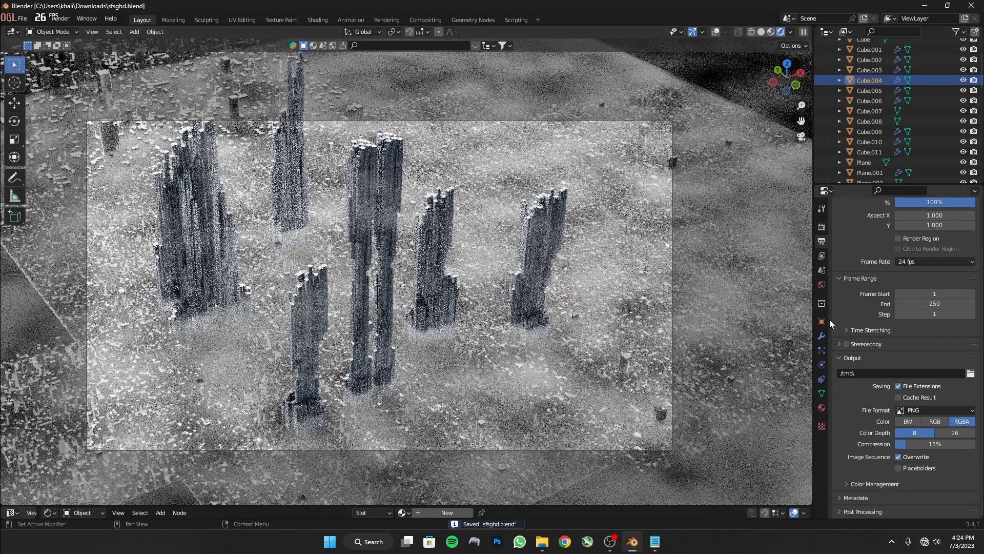
left_click(934, 414)
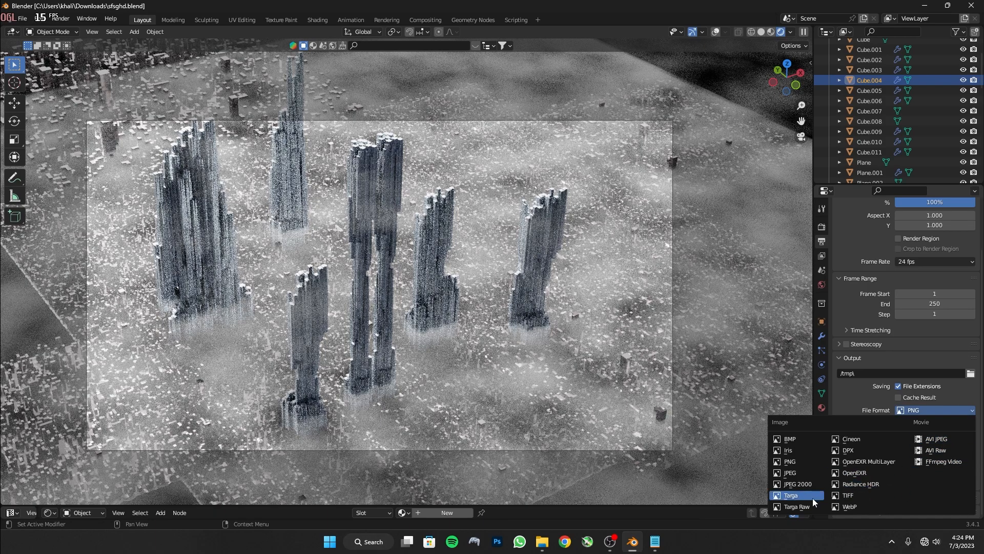
left_click(793, 472)
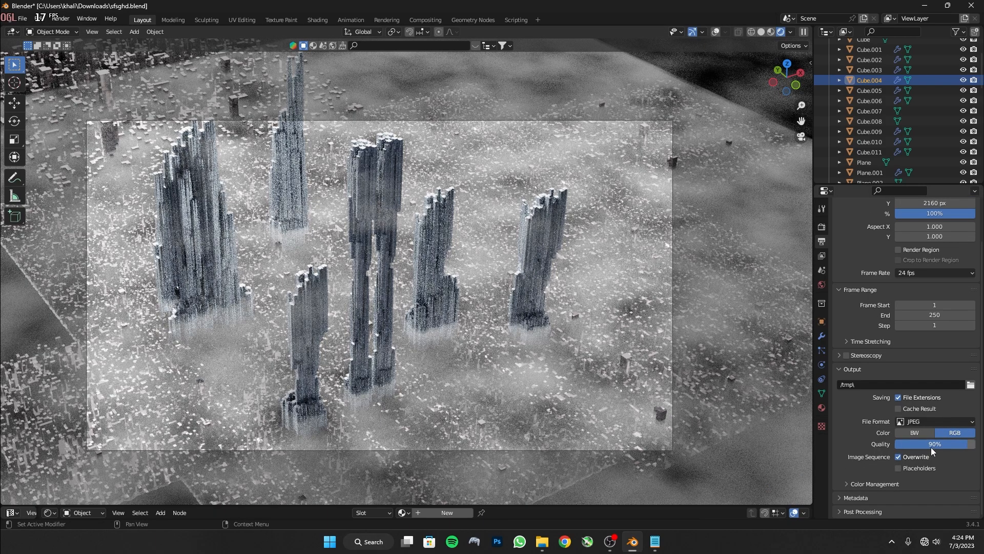
left_click_drag(930, 444, 976, 447)
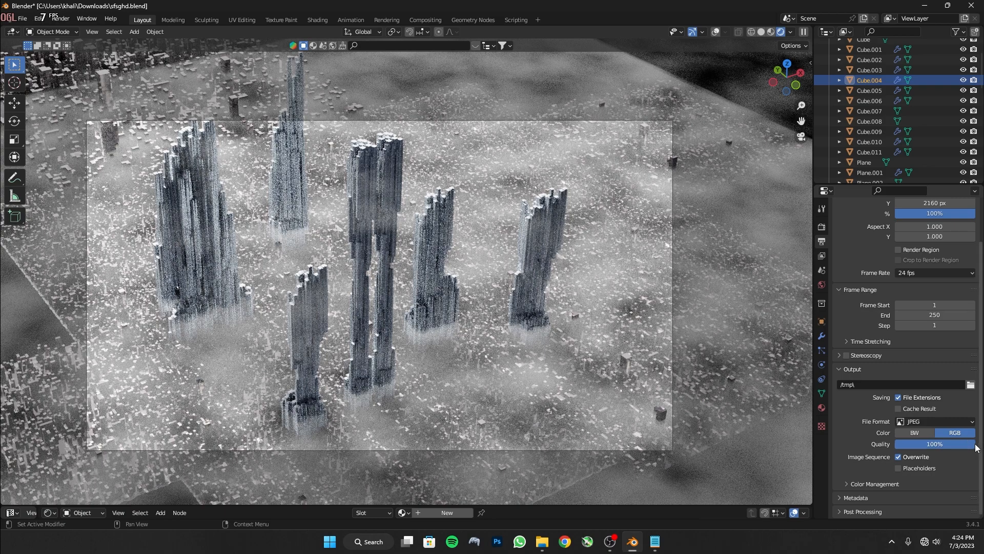
key("ctrl+s")
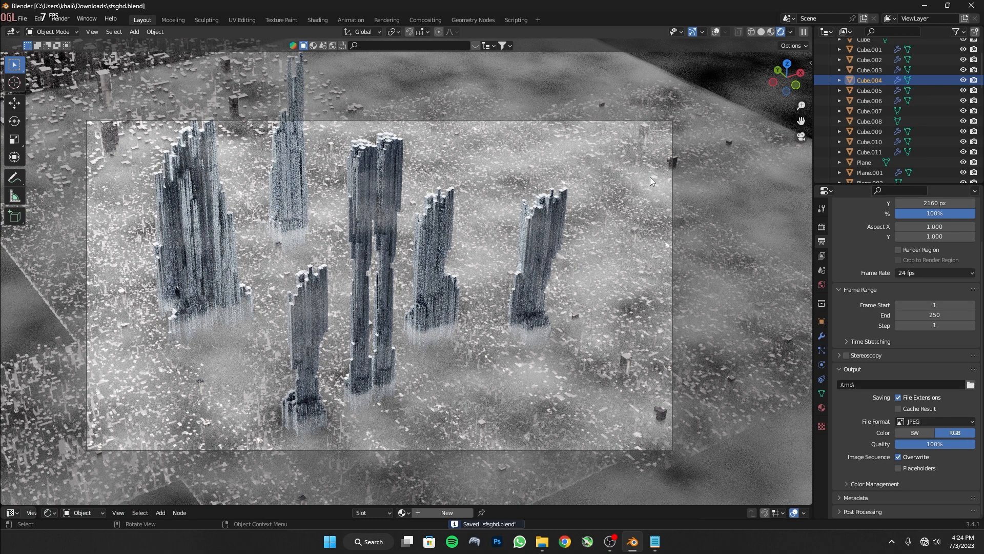
Return the viewport to solid shading and render the final image.
left_click(761, 33)
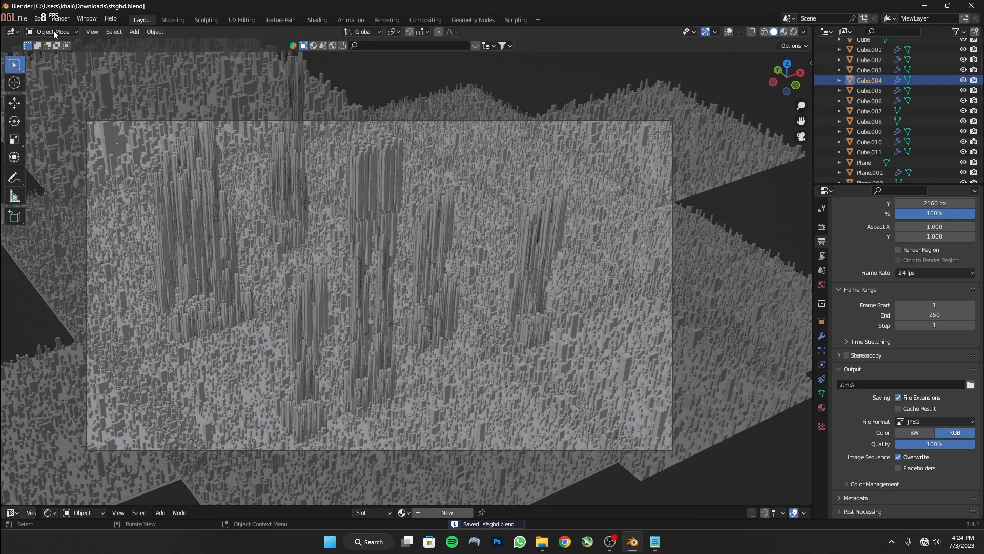
left_click(61, 18)
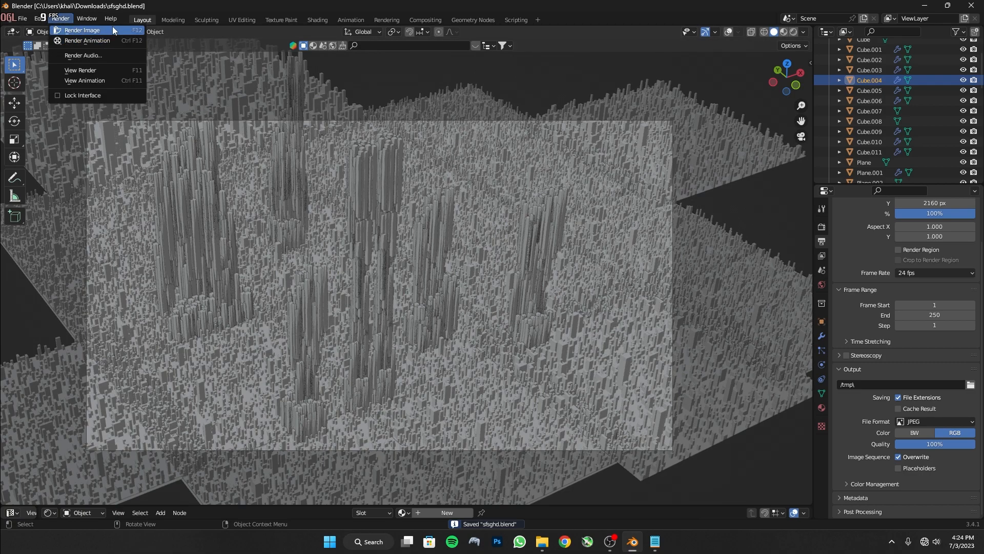
left_click(132, 42)
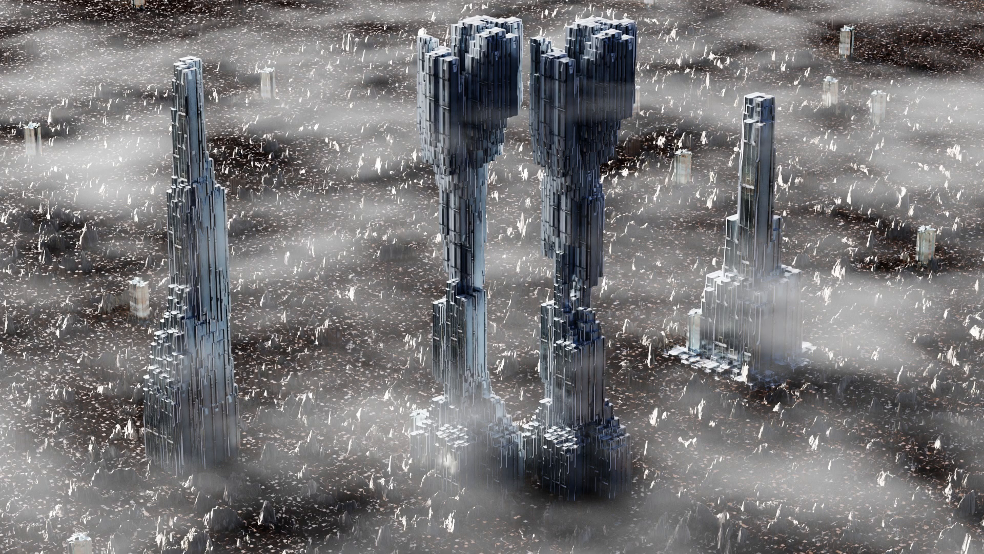